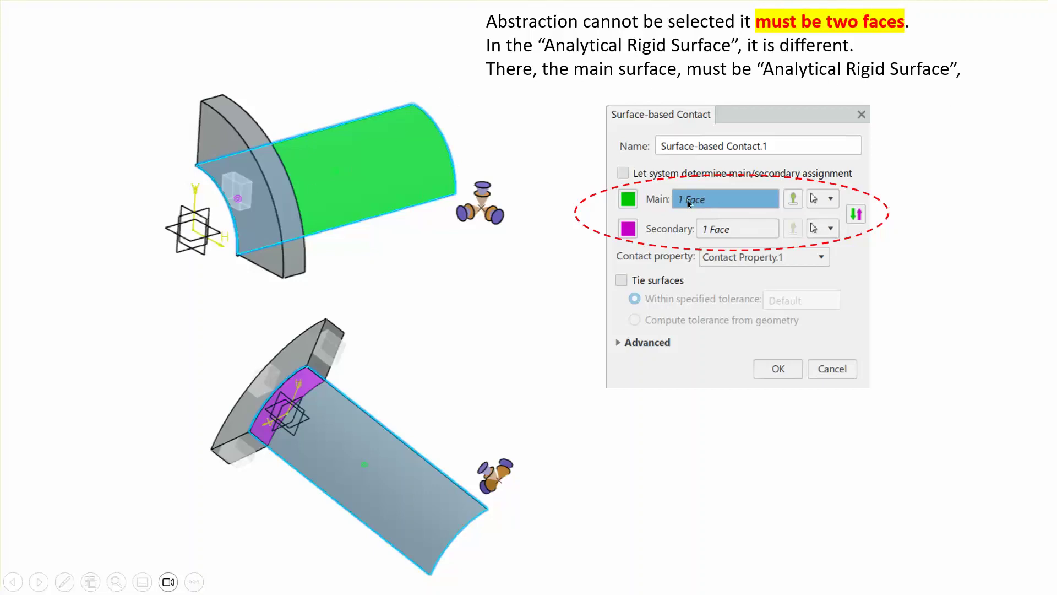
Step: Play the remaining animations of the contact slide, leave the slide show and return to the first slide
{"action": "left_click", "coordinate": [967, 260]}
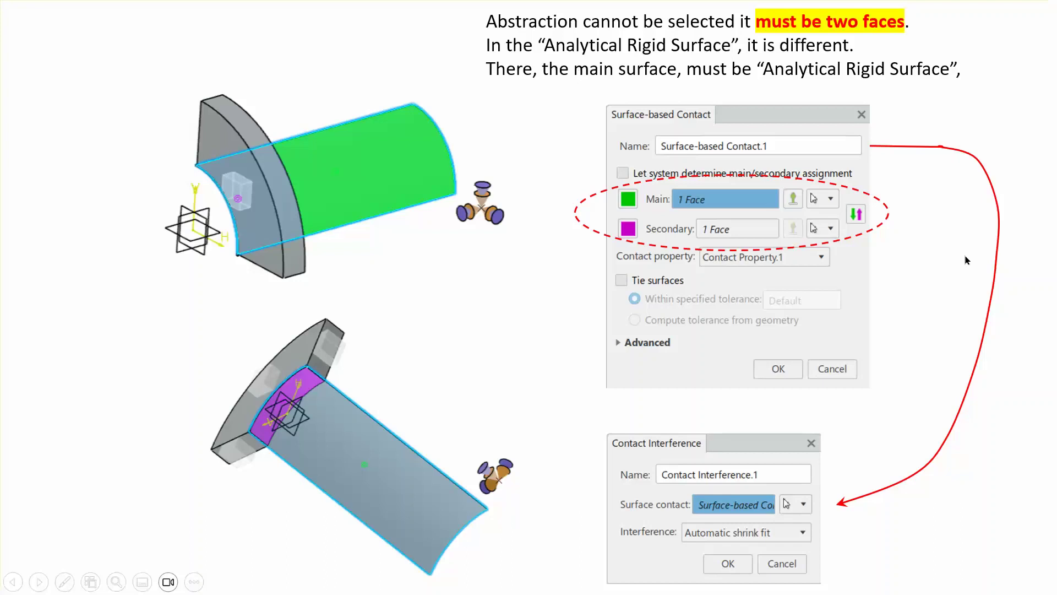
{"action": "left_click", "coordinate": [967, 260]}
{"action": "left_click", "coordinate": [965, 259]}
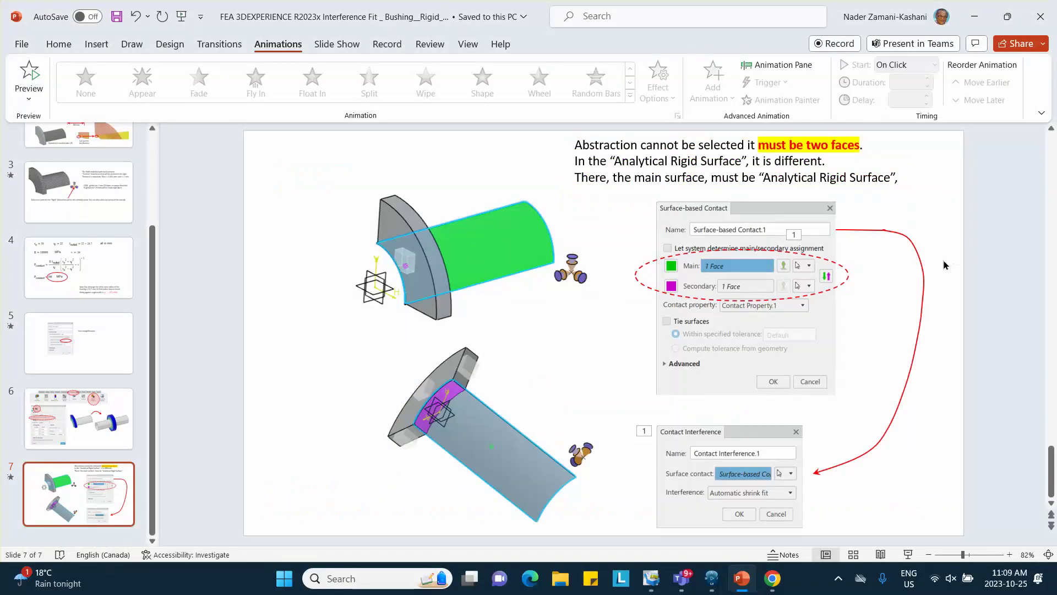
{"action": "key", "text": "Home"}
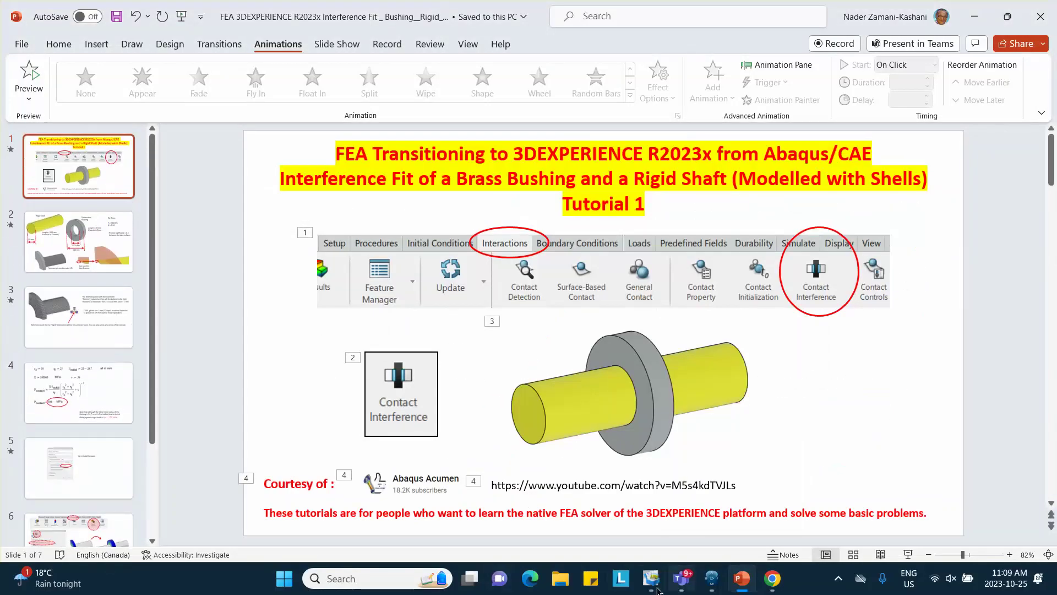
Step: Switch to 3DEXPERIENCE and create a new physical product in Assembly Design
{"action": "left_click", "coordinate": [707, 579]}
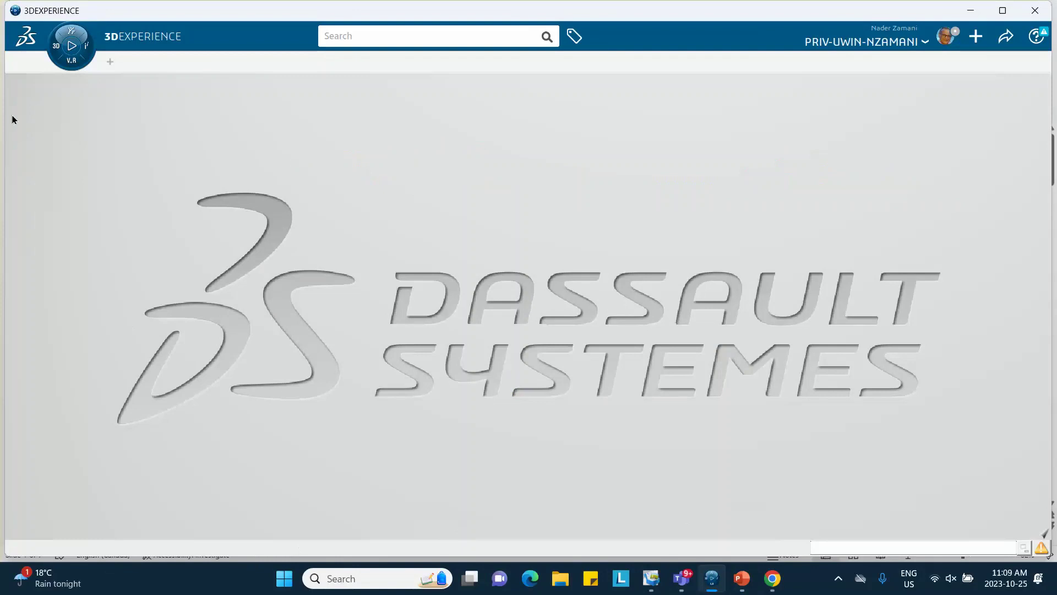
{"action": "left_click", "coordinate": [66, 52]}
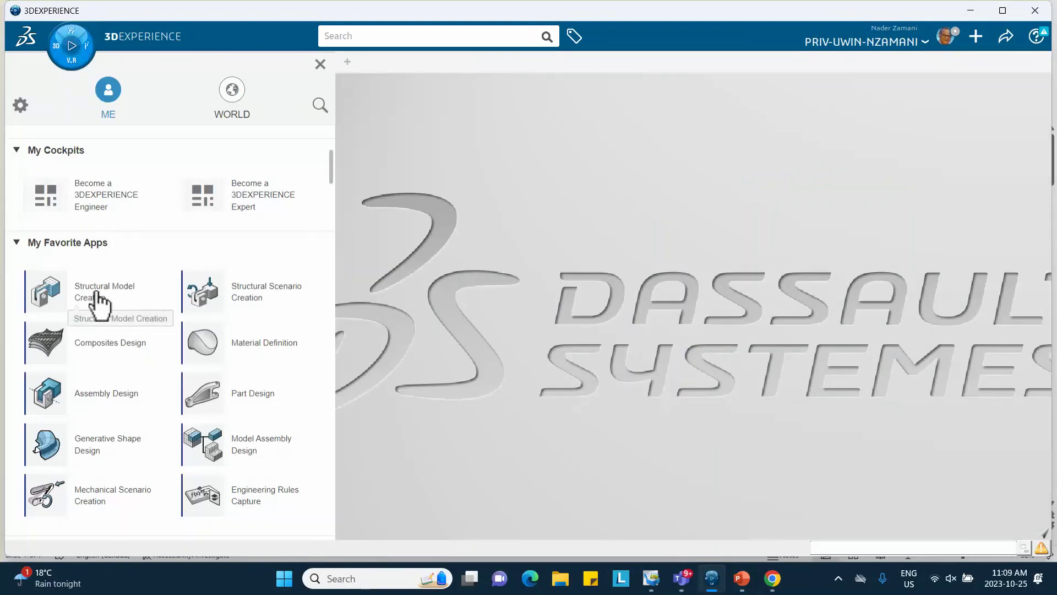
{"action": "left_click", "coordinate": [91, 390]}
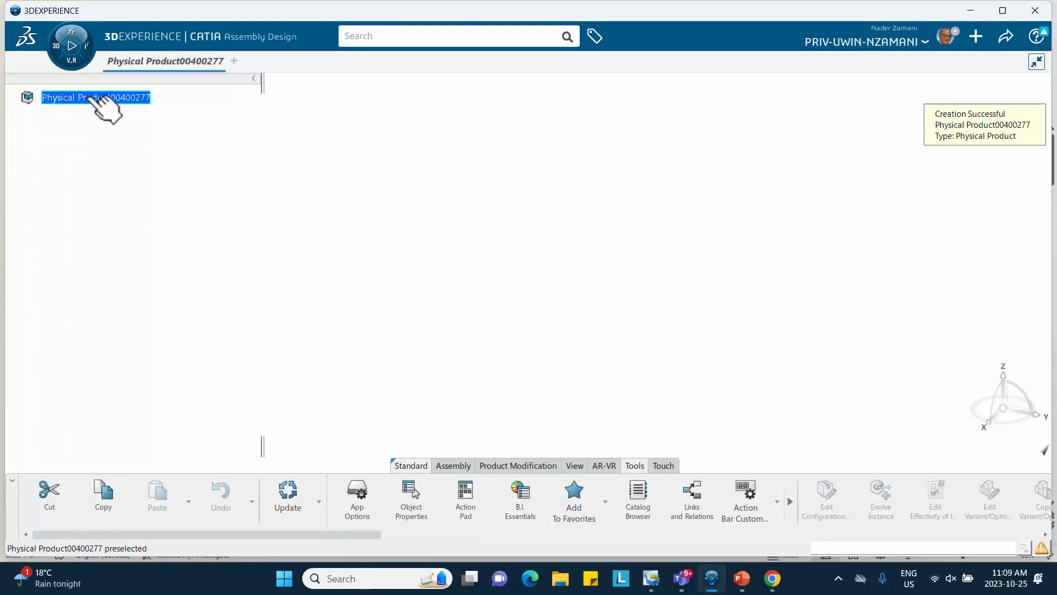
Step: Insert a new 3D Part under the root physical product and expand its node in the tree
{"action": "right_click", "coordinate": [93, 98]}
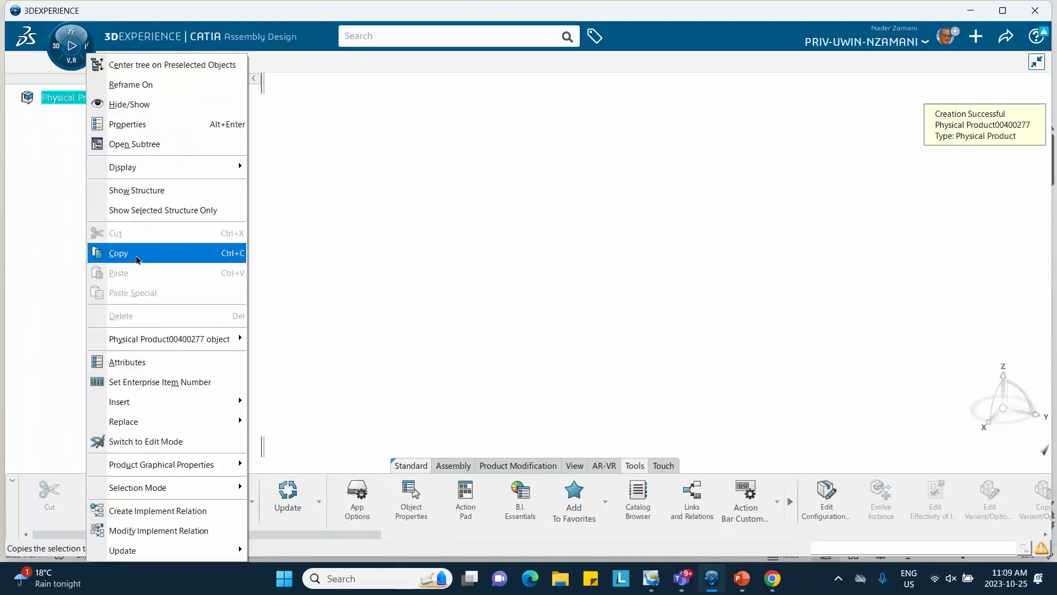
{"action": "mouse_move", "coordinate": [148, 402]}
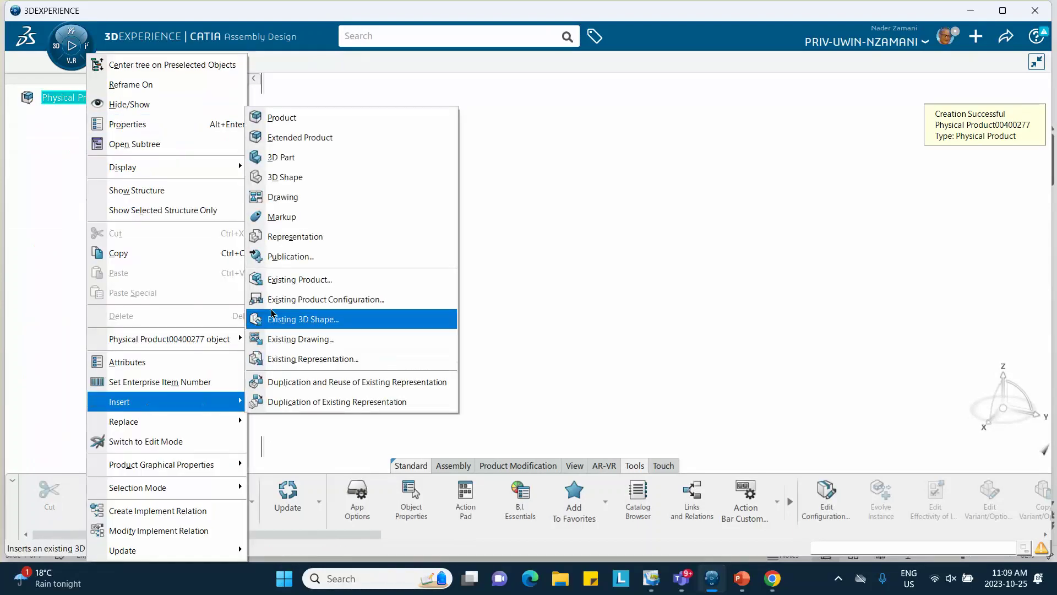
{"action": "left_click", "coordinate": [267, 164]}
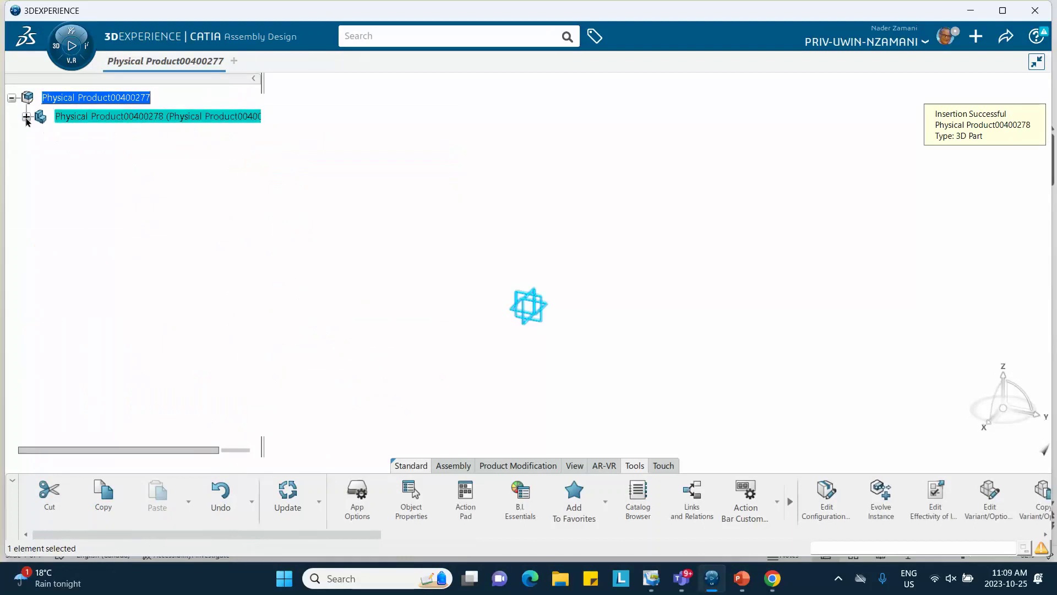
{"action": "left_click", "coordinate": [26, 117]}
Step: Add the prefix "bushing__" to the inserted 3D part's reference title in its properties
{"action": "right_click", "coordinate": [110, 116]}
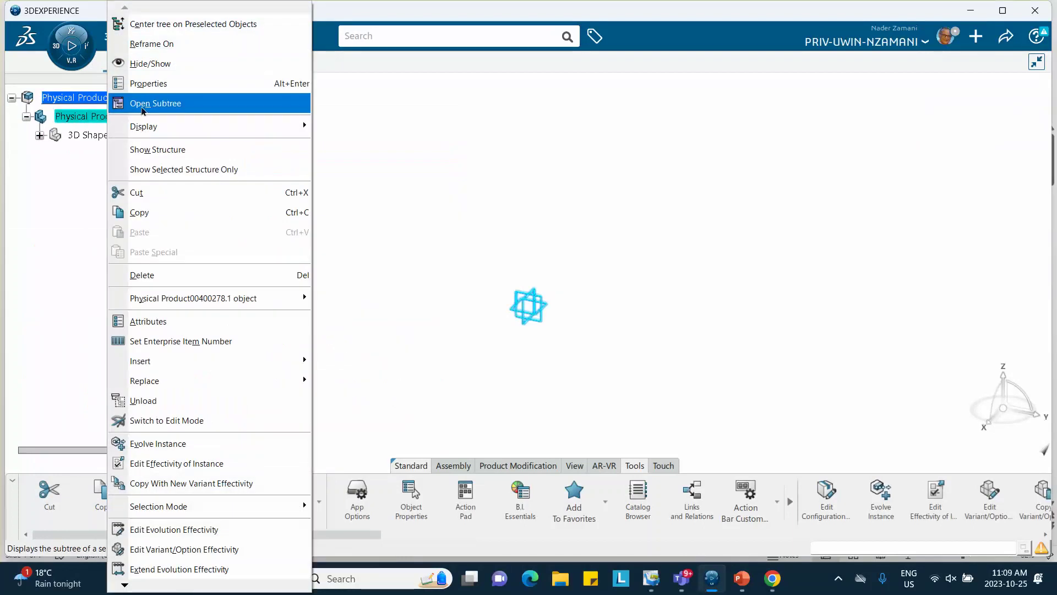
{"action": "left_click", "coordinate": [156, 84]}
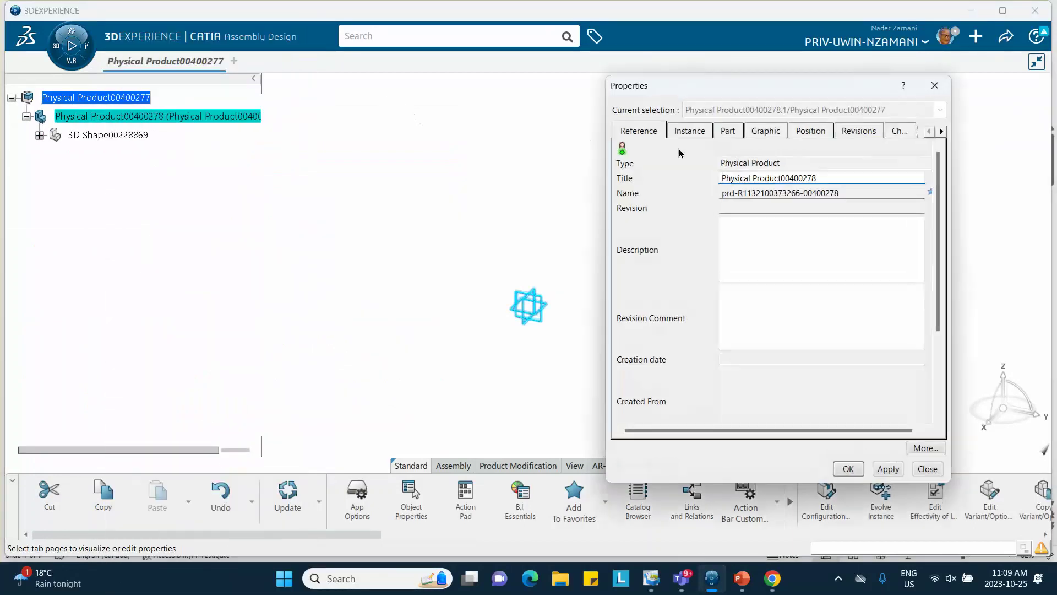
{"action": "left_click", "coordinate": [720, 178]}
{"action": "type", "text": "bus"}
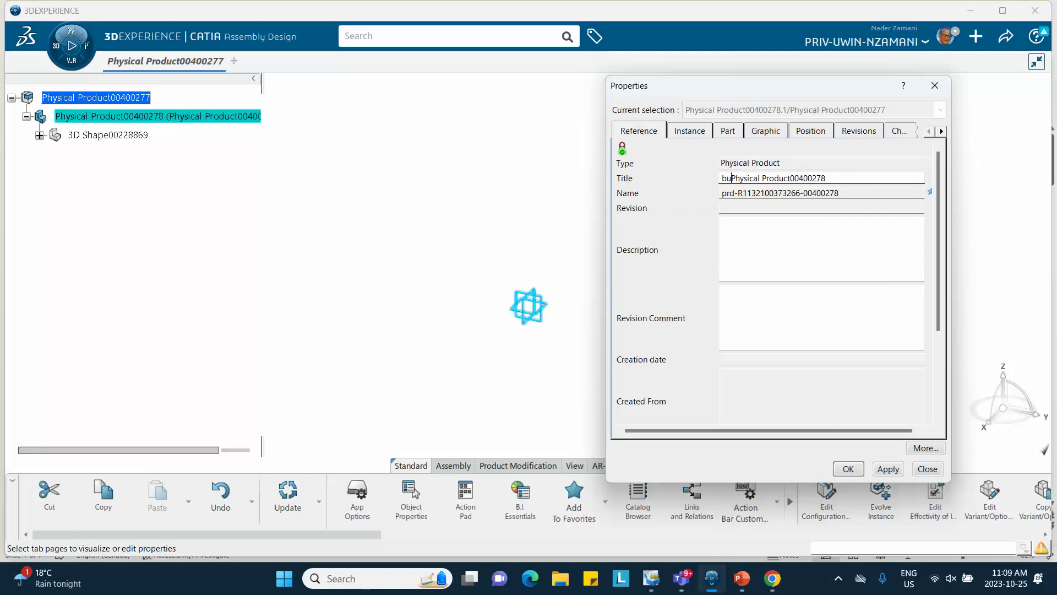
{"action": "type", "text": "hing_"}
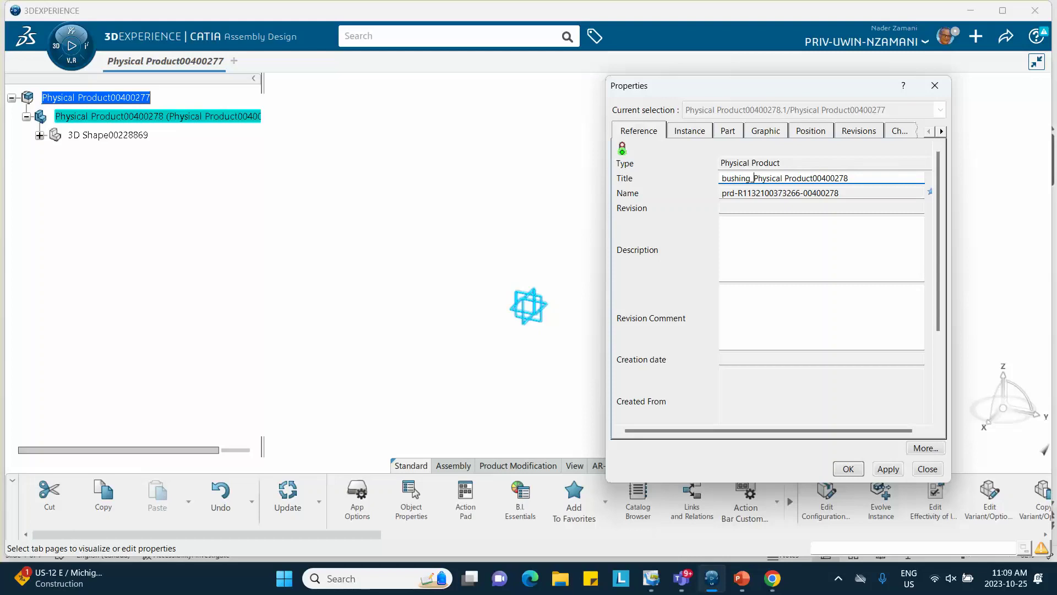
{"action": "type", "text": "_"}
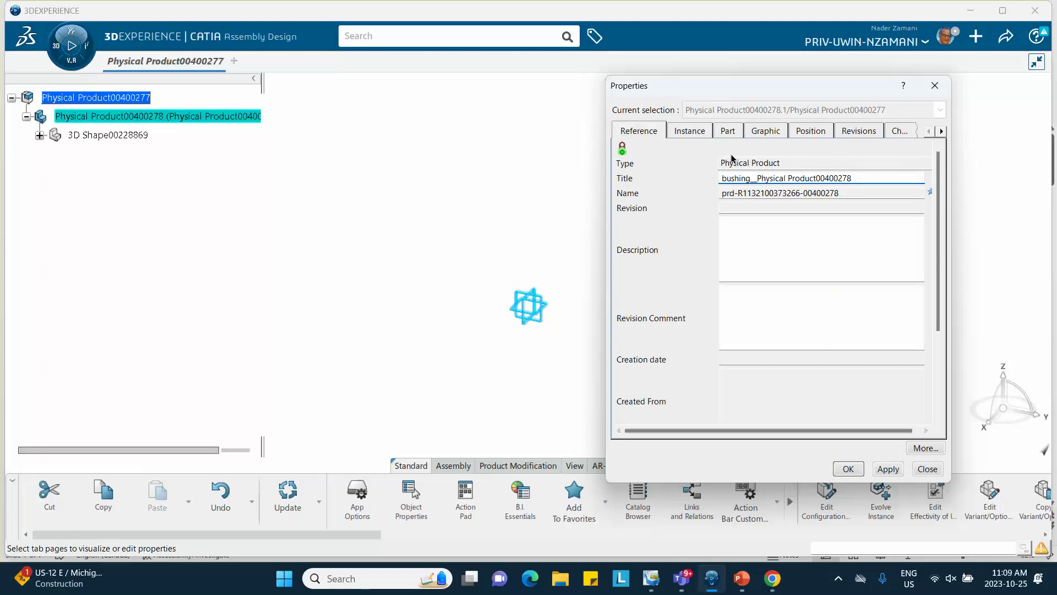
Step: Add the prefix "Bushing__" to the part's instance title and accept the properties
{"action": "left_click", "coordinate": [683, 133]}
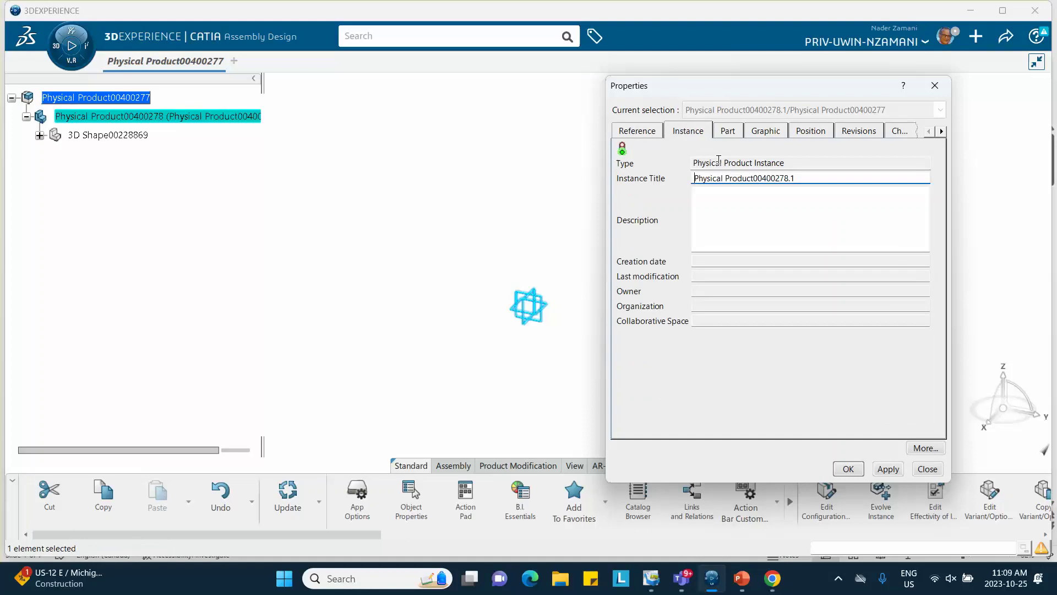
{"action": "left_click", "coordinate": [693, 178]}
{"action": "type", "text": "Bi"}
{"action": "key", "text": "BackSpace"}
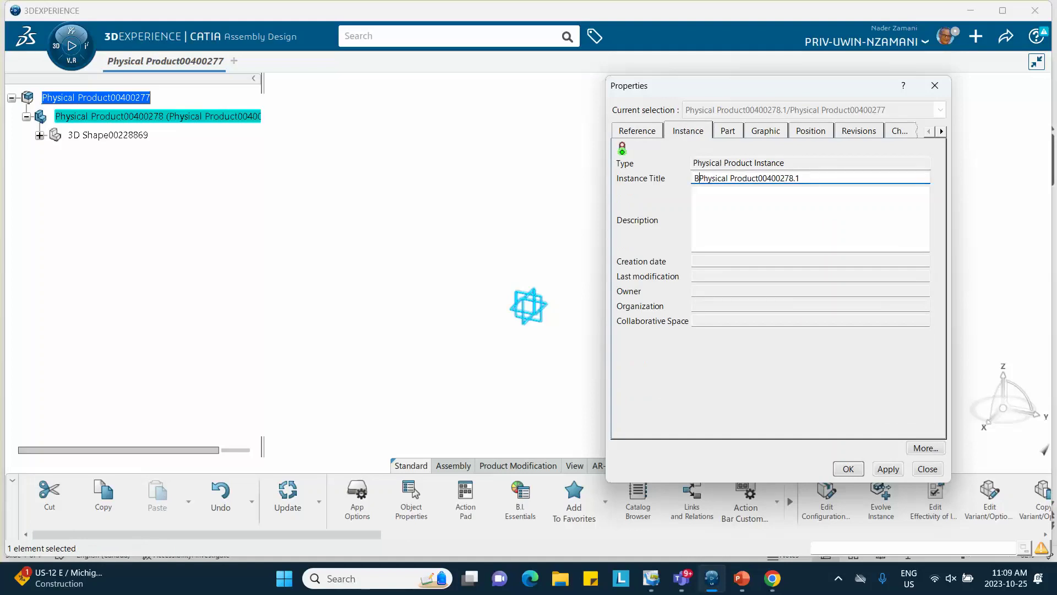
{"action": "type", "text": "i"}
{"action": "key", "text": "BackSpace"}
{"action": "type", "text": "ushing__"}
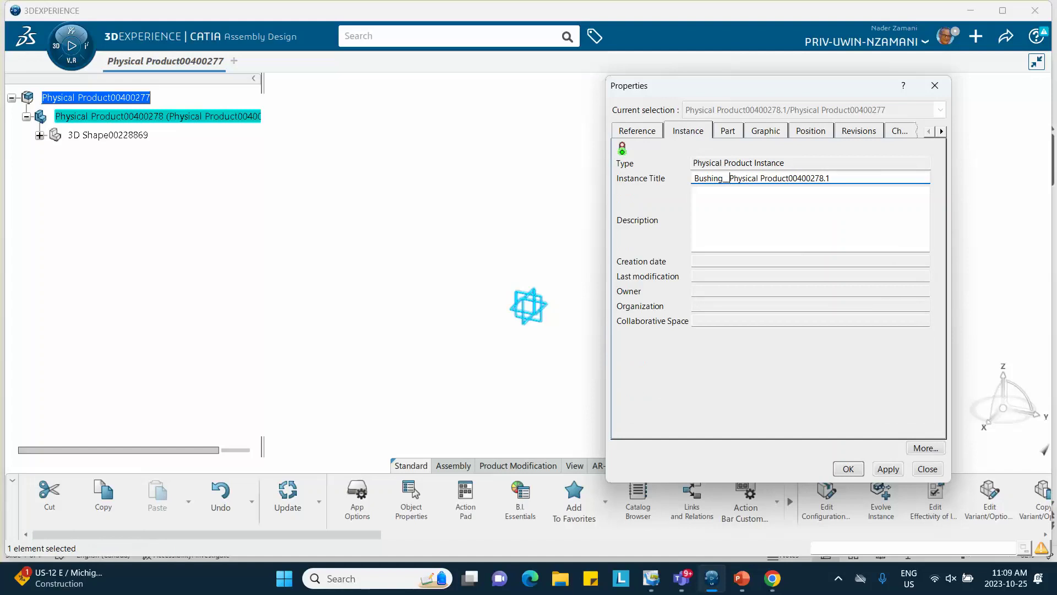
{"action": "left_click", "coordinate": [860, 471]}
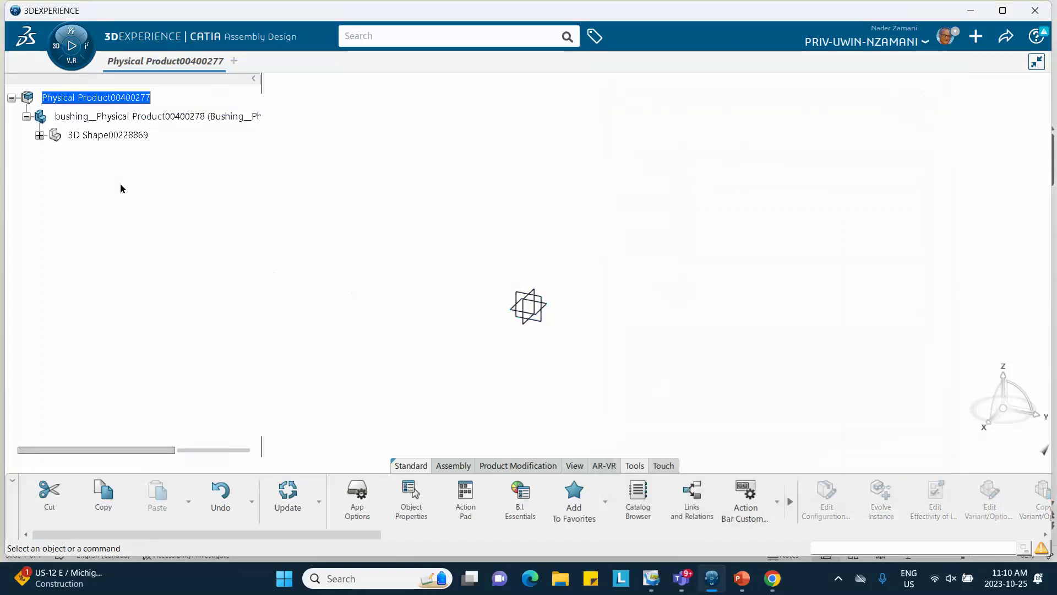
Step: Activate the bushing's 3D shape in Generative Shape Design and start a sketch on the yz plane
{"action": "left_click", "coordinate": [39, 134]}
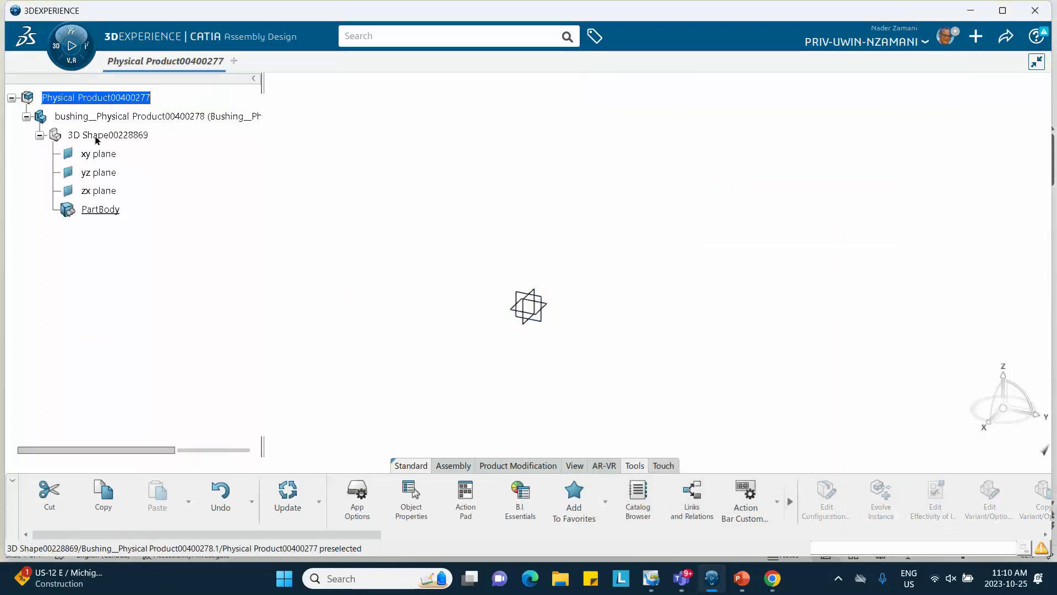
{"action": "left_click", "coordinate": [132, 138]}
{"action": "double_click", "coordinate": [132, 138]}
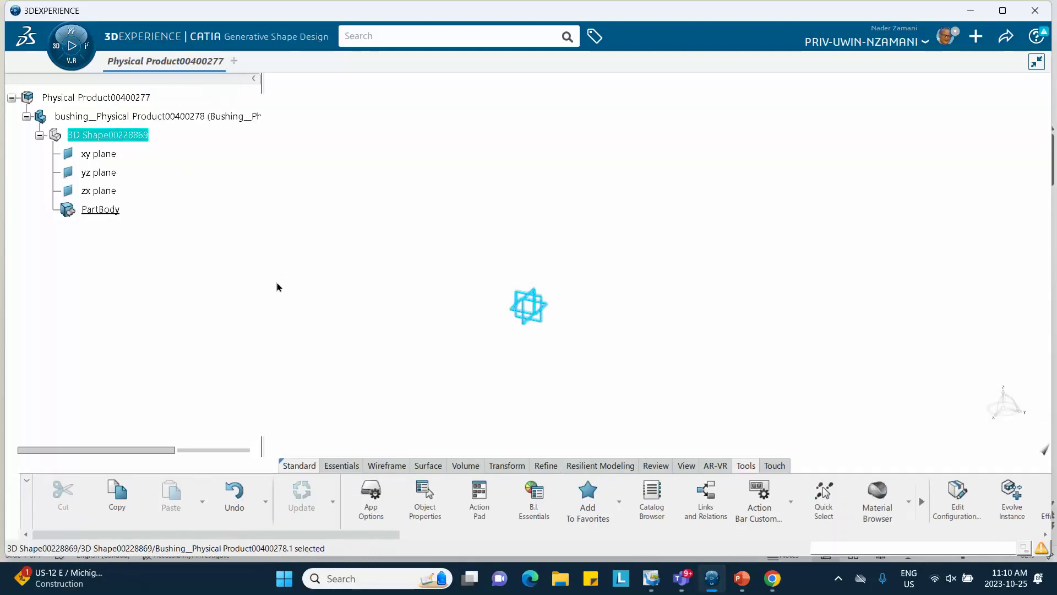
{"action": "left_click", "coordinate": [546, 301]}
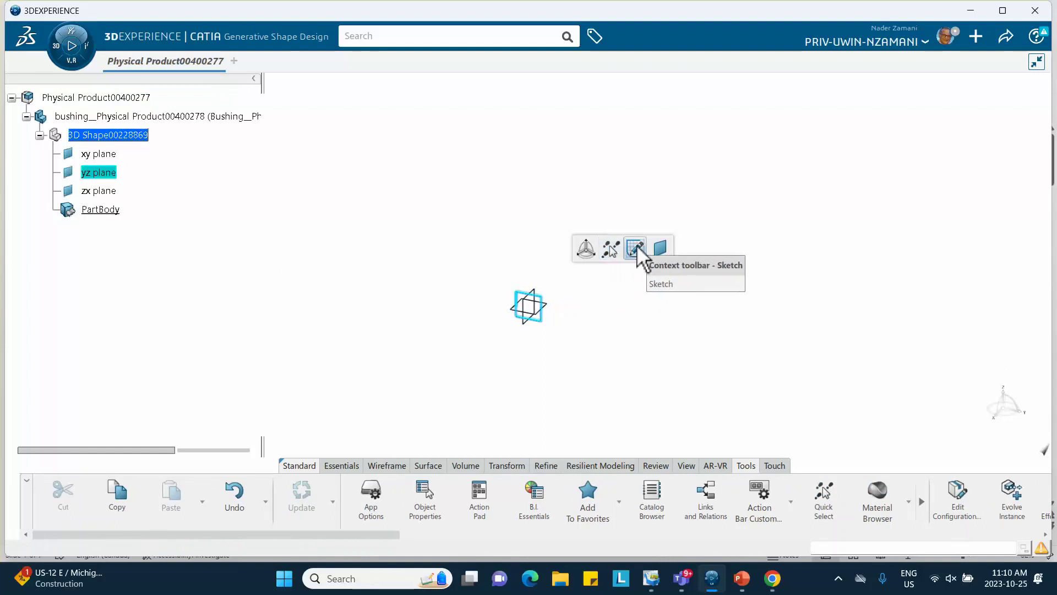
{"action": "left_click", "coordinate": [636, 248]}
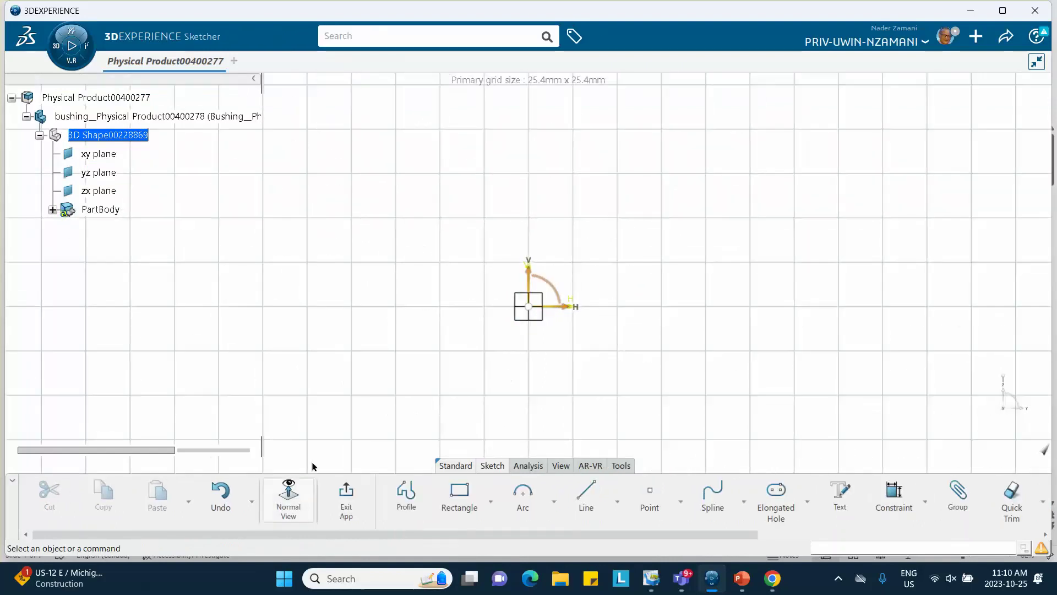
Step: Sketch a quarter arc of about 65 mm radius centred on the origin, from the vertical to the horizontal axis
{"action": "left_click", "coordinate": [524, 498]}
{"action": "left_click", "coordinate": [529, 306]}
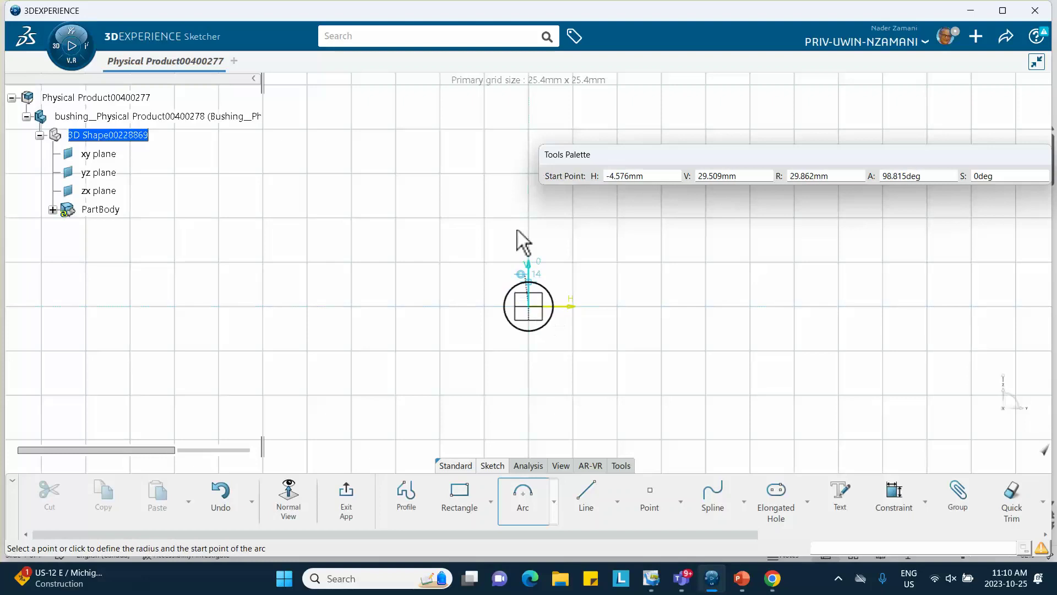
{"action": "left_click", "coordinate": [530, 195]}
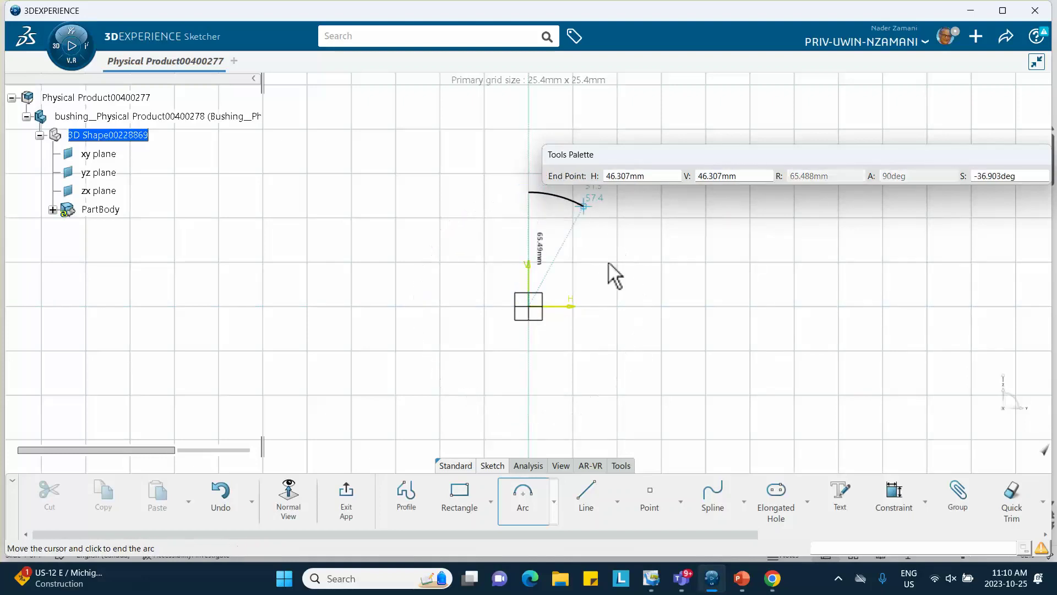
{"action": "left_click", "coordinate": [628, 308]}
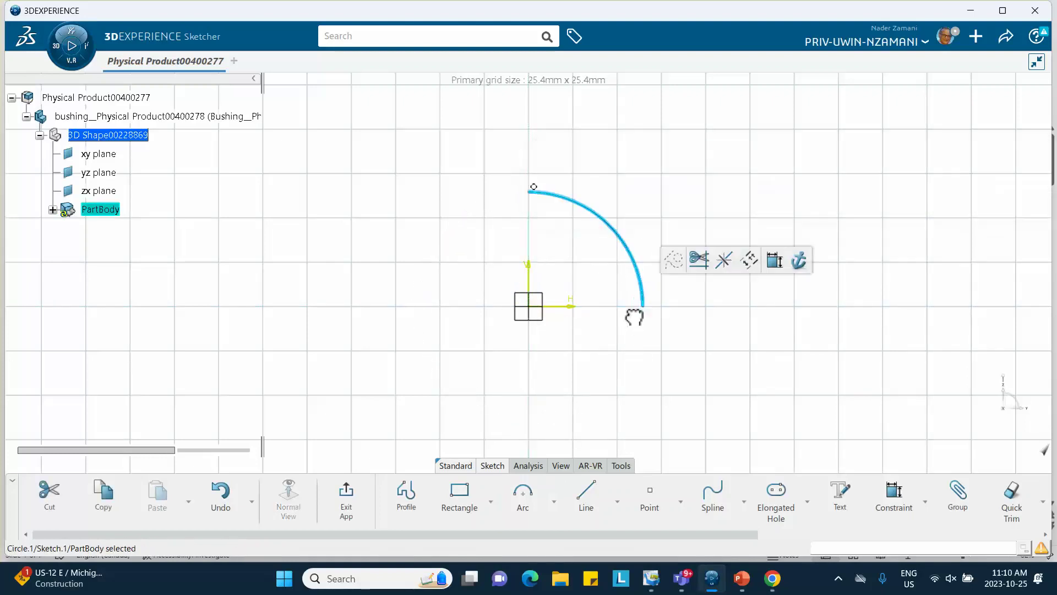
Step: Dimension the quarter arc's radius and set it to 50 mm
{"action": "left_click", "coordinate": [774, 261]}
{"action": "left_click", "coordinate": [691, 213]}
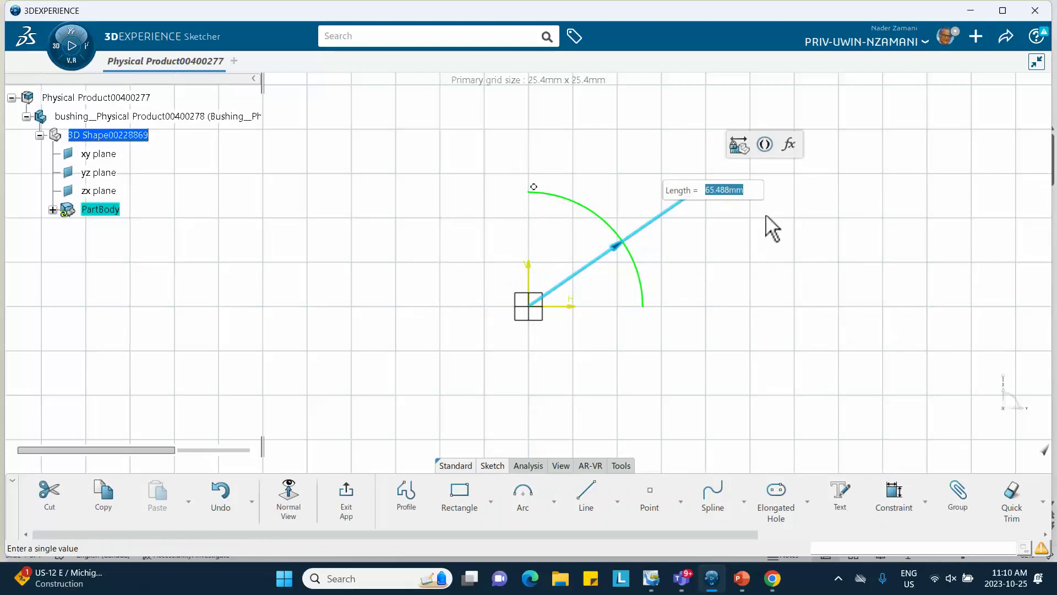
{"action": "type", "text": "50"}
{"action": "key", "text": "Return"}
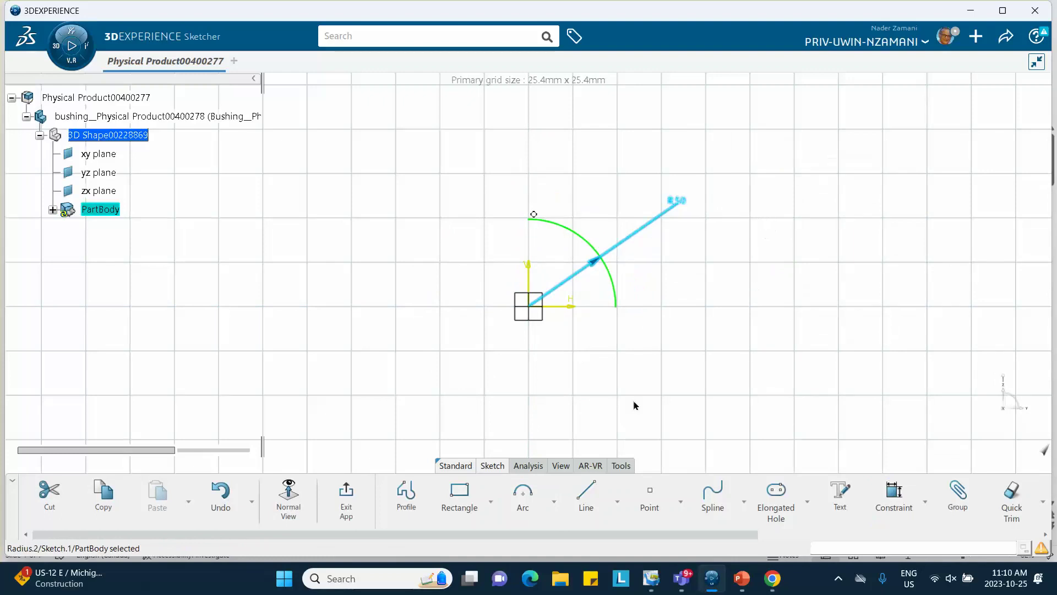
Step: Sketch a second quarter arc of about 32 mm radius inside the first, also centred on the origin
{"action": "left_click", "coordinate": [526, 498]}
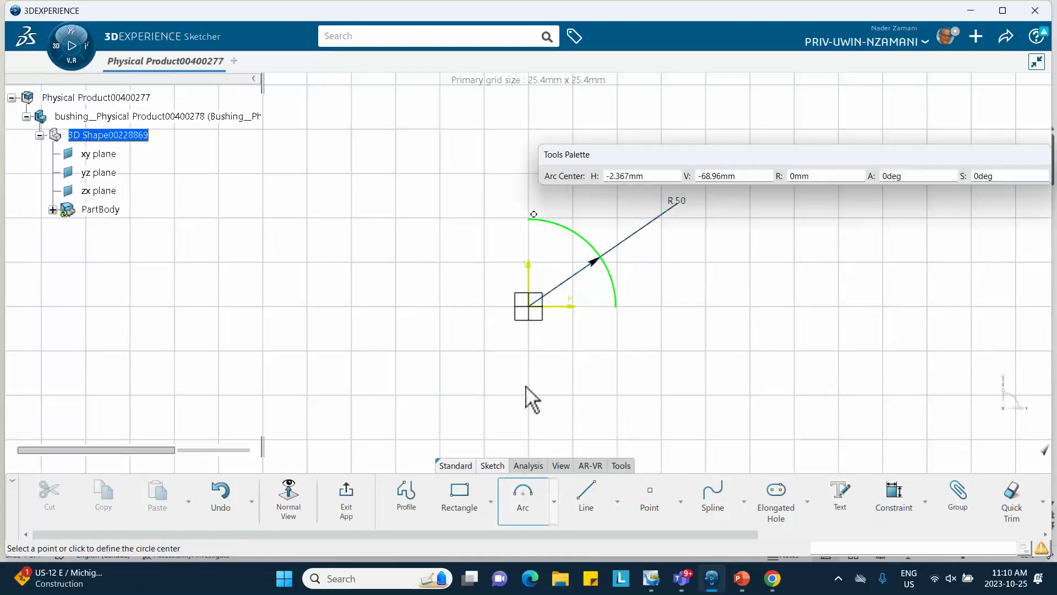
{"action": "left_click", "coordinate": [529, 306]}
{"action": "left_click", "coordinate": [529, 252]}
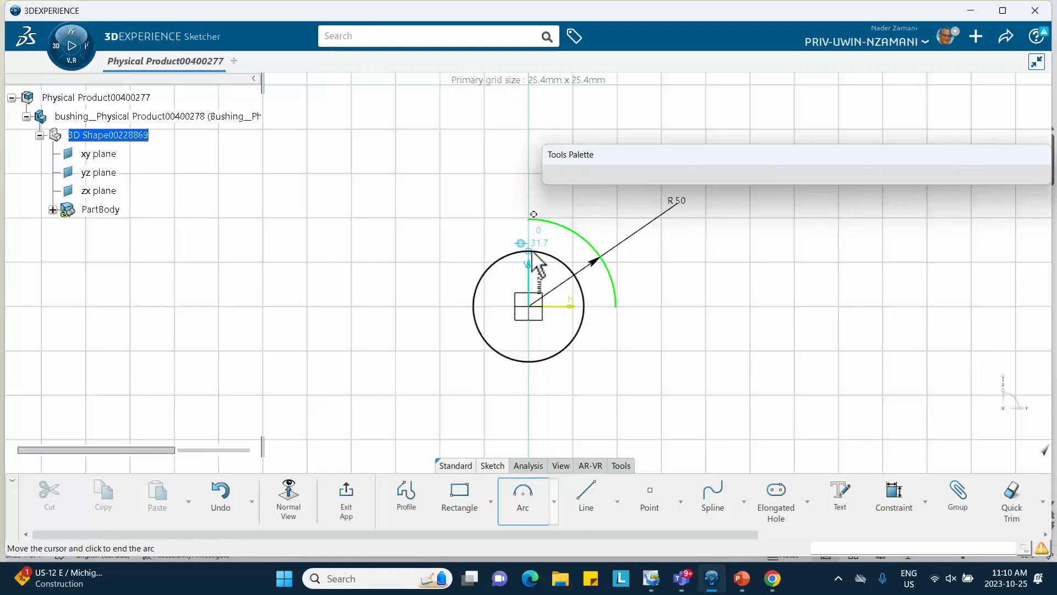
{"action": "left_click", "coordinate": [583, 306]}
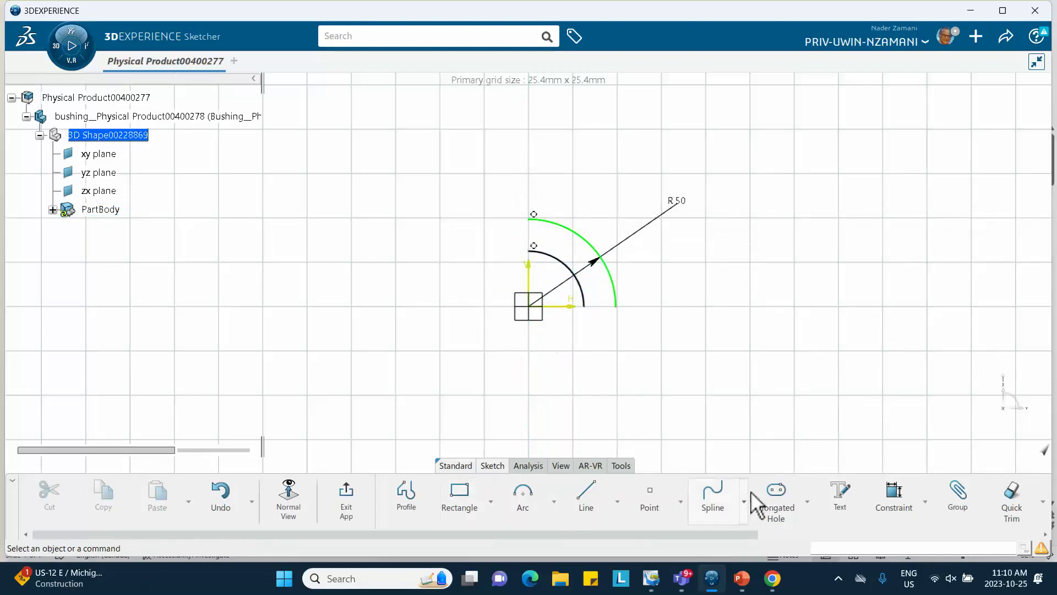
Step: Dimension the inner arc's radius and set it to 24.7 mm
{"action": "left_click", "coordinate": [892, 488]}
{"action": "left_click", "coordinate": [582, 287]}
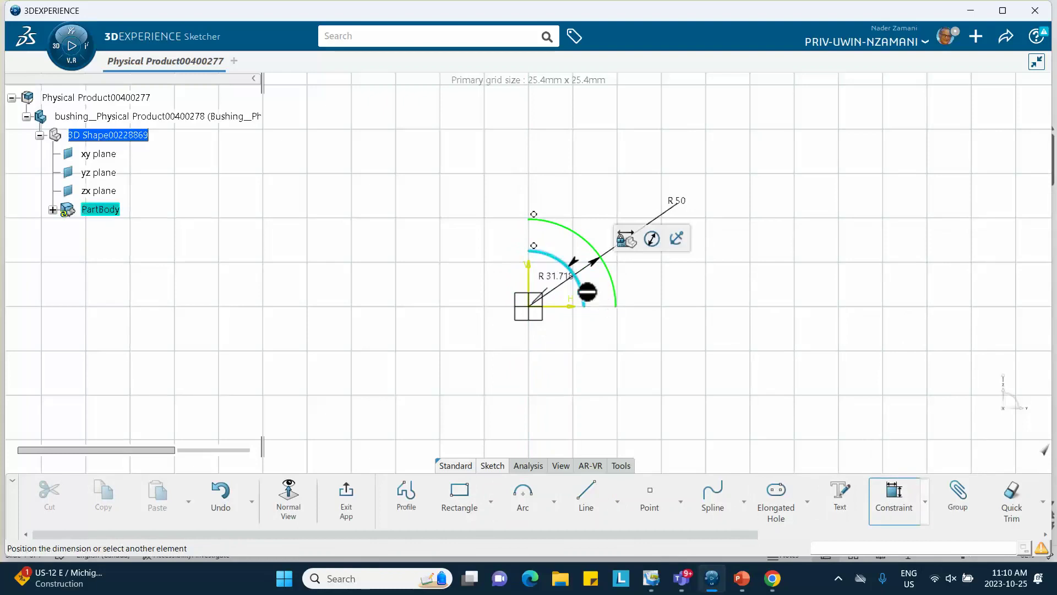
{"action": "left_click", "coordinate": [667, 265]}
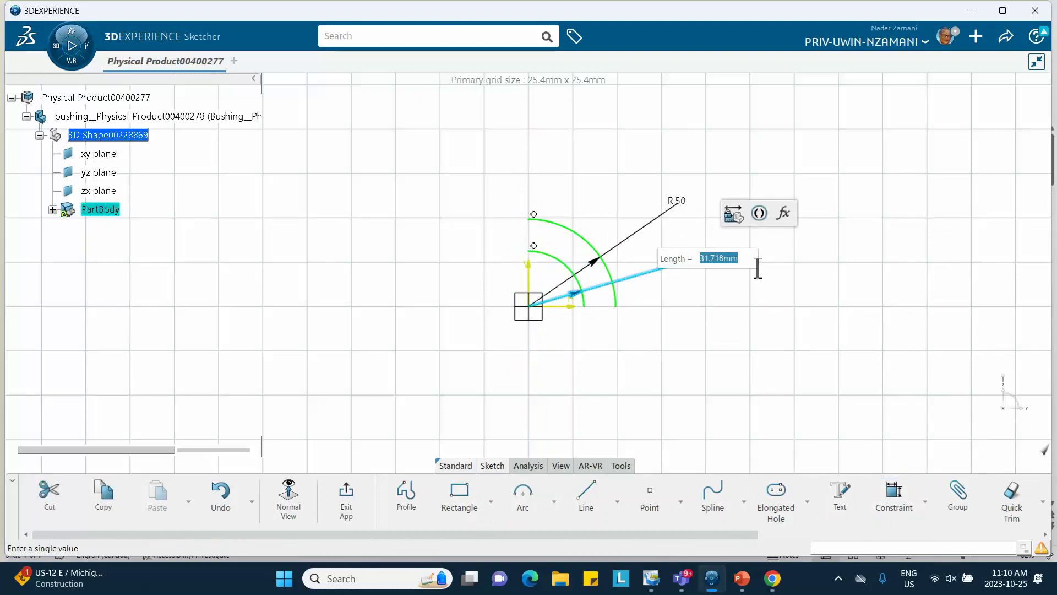
{"action": "type", "text": "24.7"}
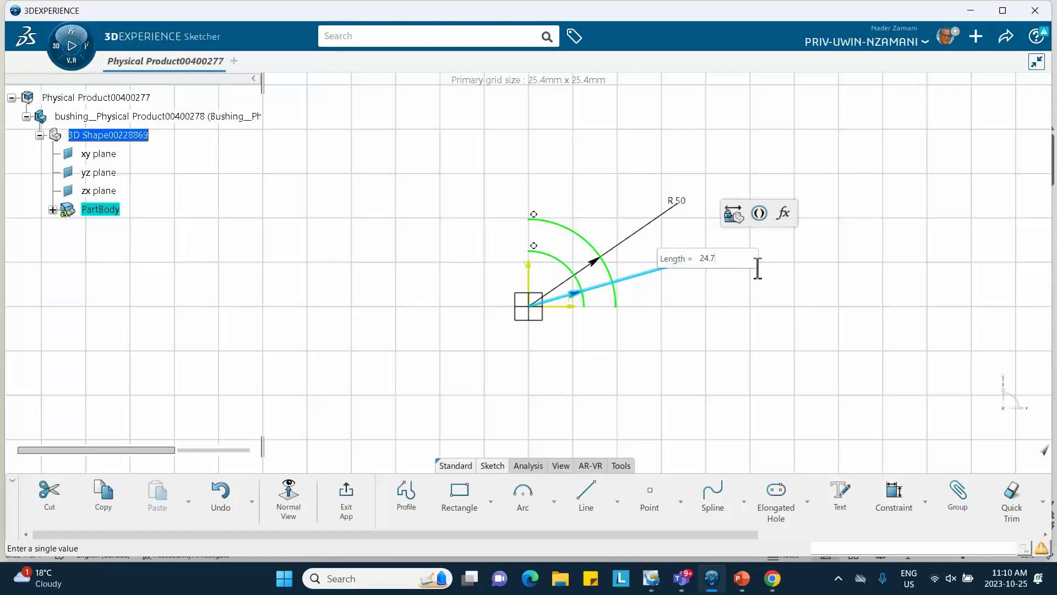
{"action": "key", "text": "Return"}
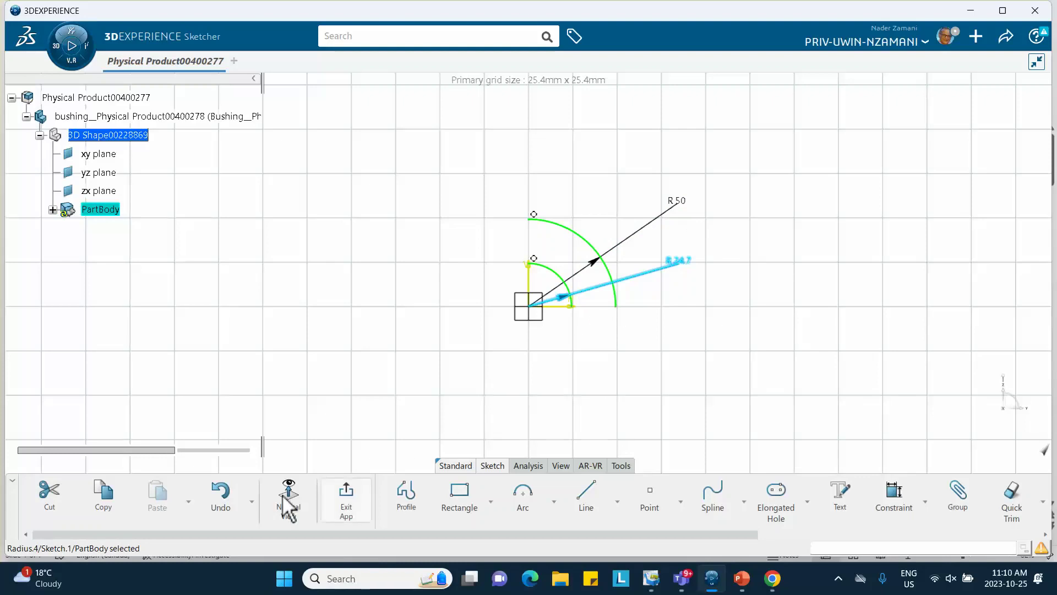
Step: Close the quarter-ring profile with horizontal and vertical lines joining the ends of the two arcs, and exit the sketch
{"action": "left_click", "coordinate": [586, 499]}
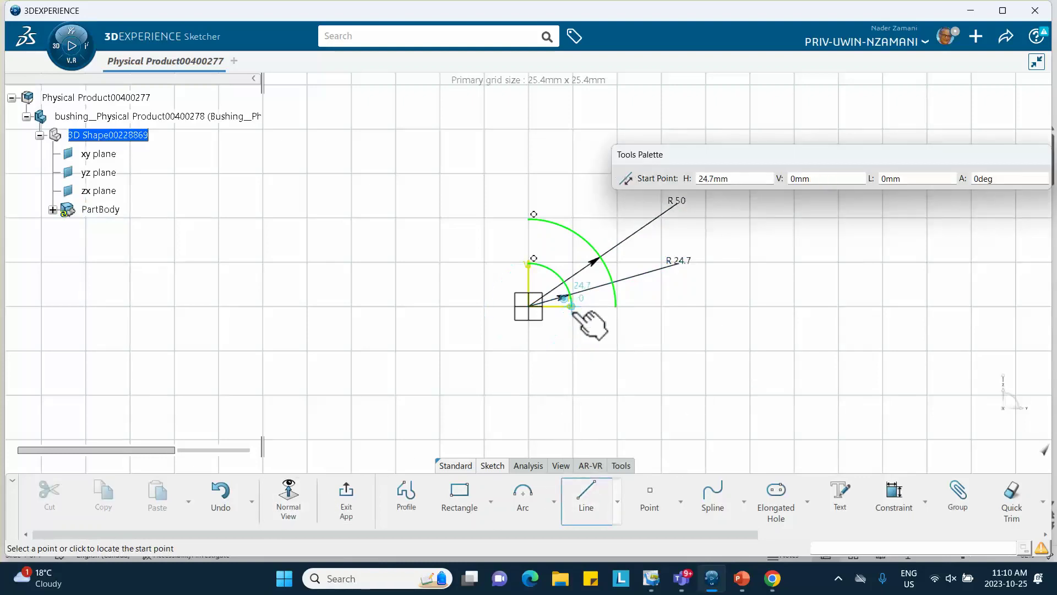
{"action": "left_click", "coordinate": [572, 306]}
{"action": "left_click", "coordinate": [617, 306]}
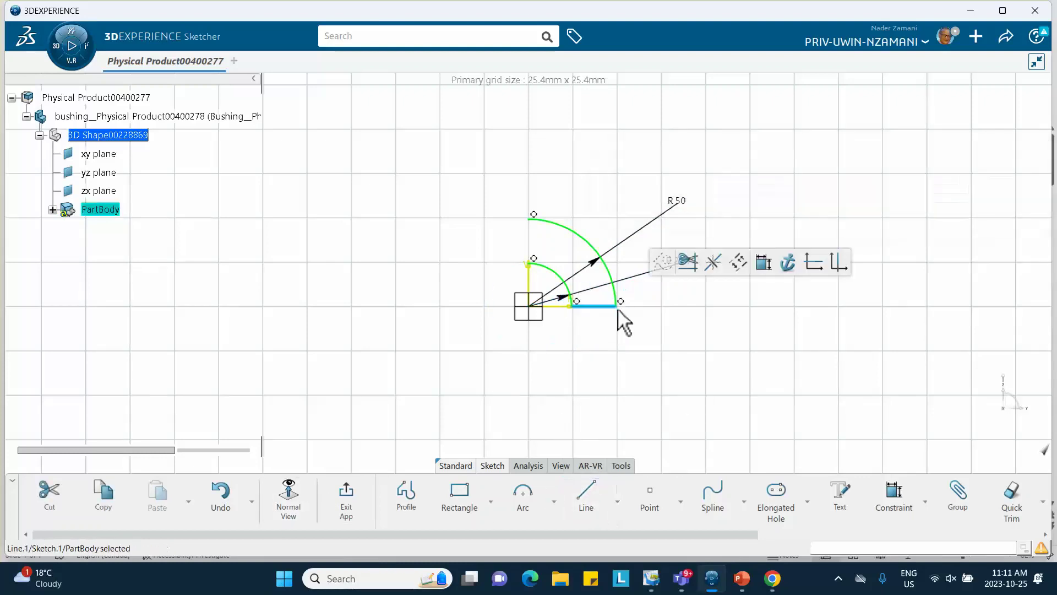
{"action": "key", "text": "Escape"}
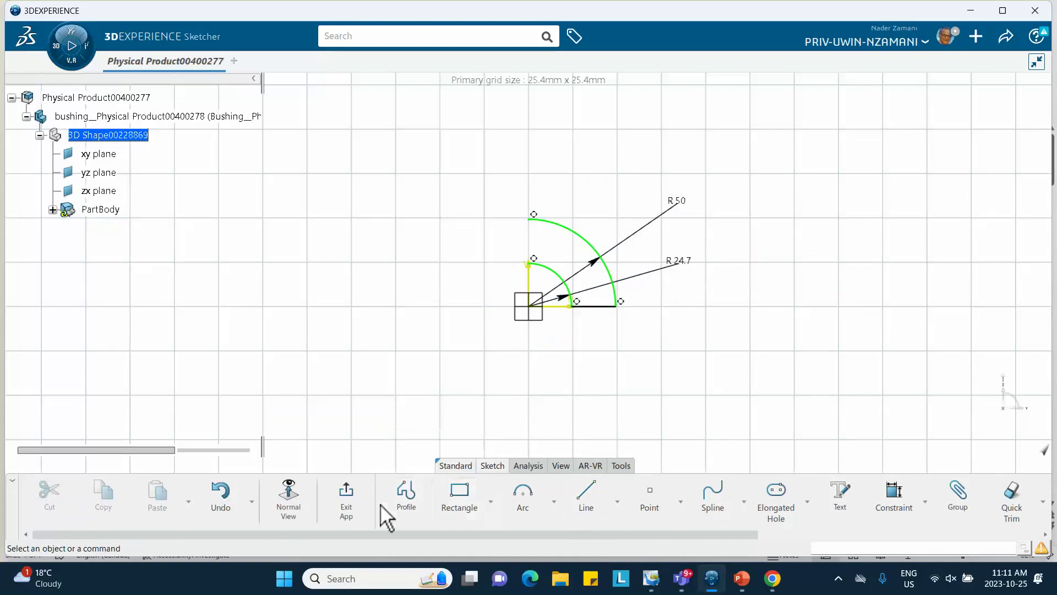
{"action": "left_click", "coordinate": [585, 500]}
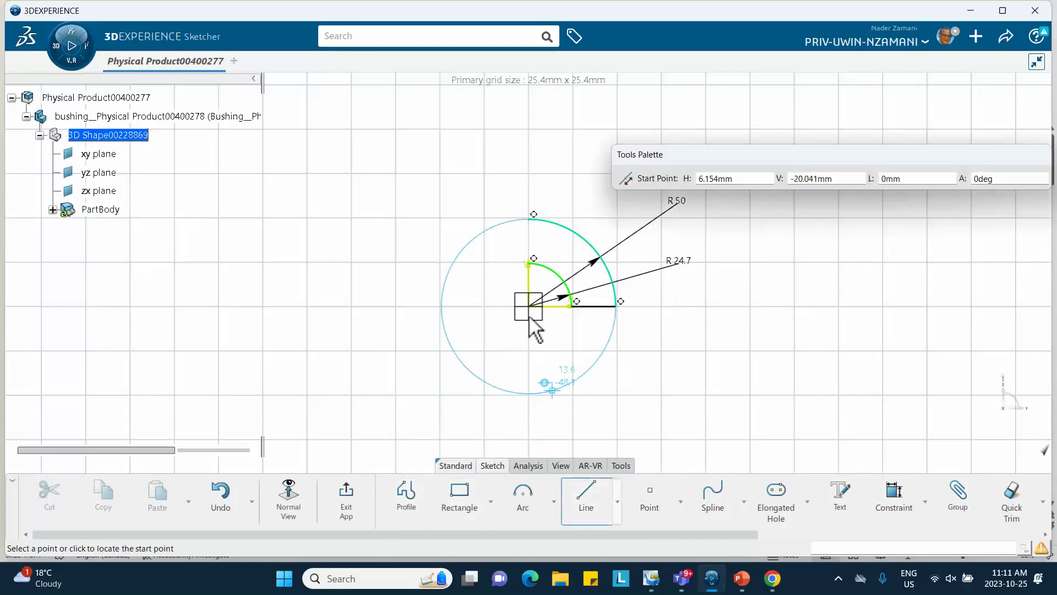
{"action": "left_click", "coordinate": [529, 265]}
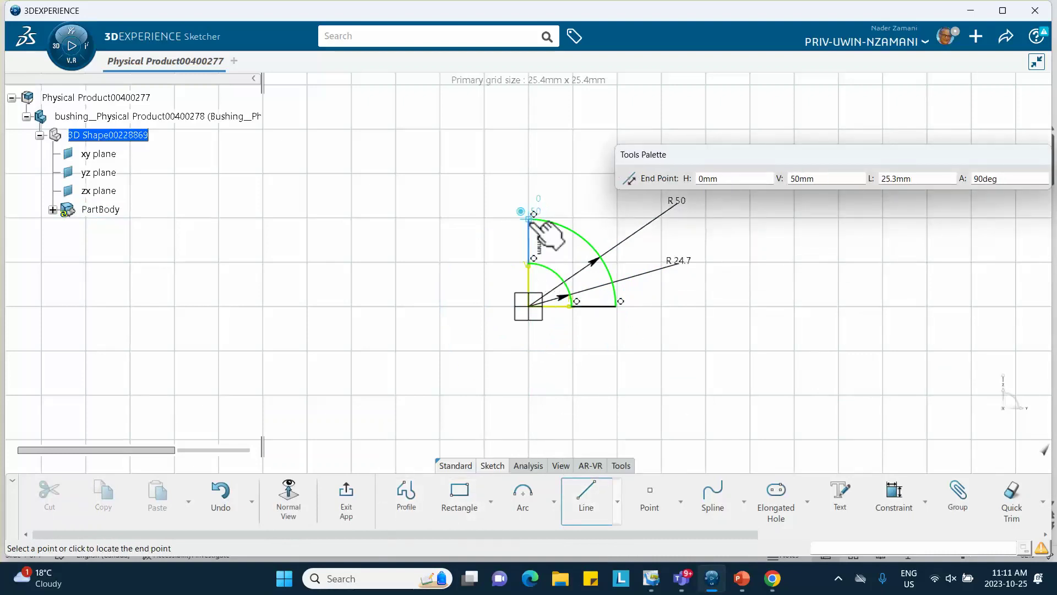
{"action": "left_click", "coordinate": [532, 221]}
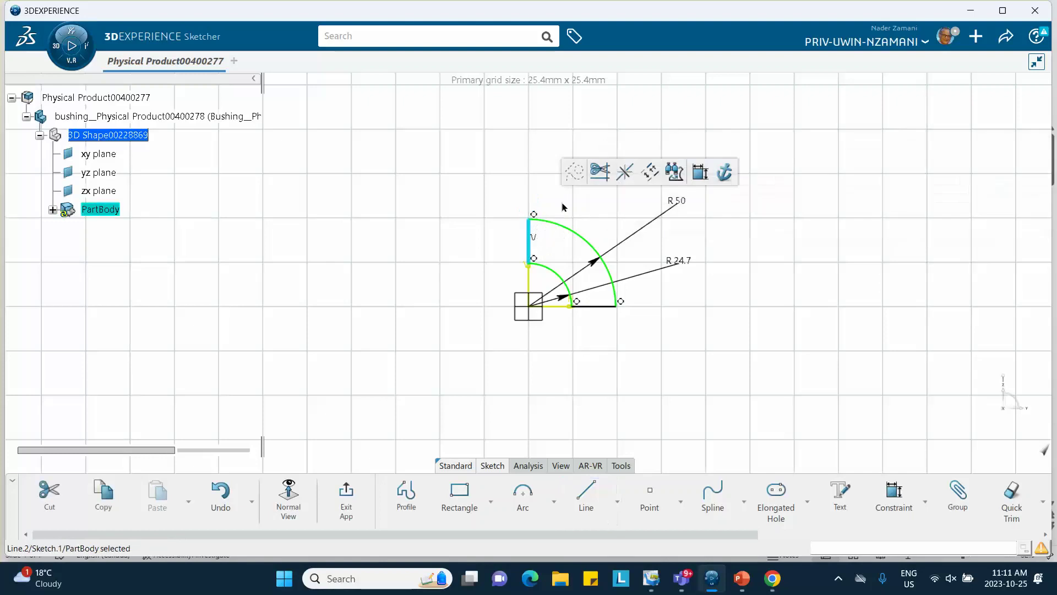
{"action": "left_click", "coordinate": [346, 498]}
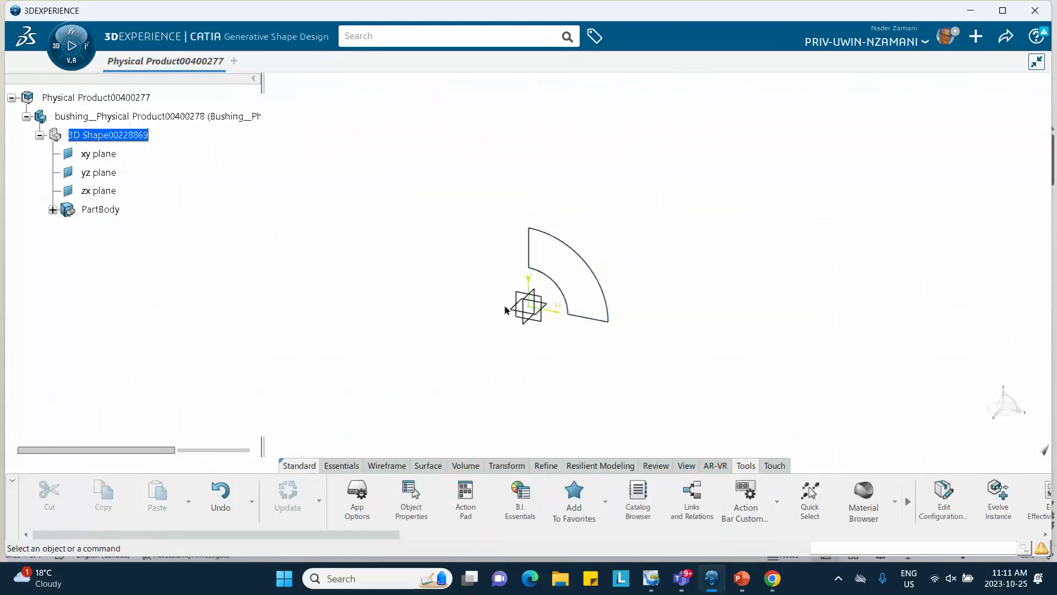
{"action": "left_click", "coordinate": [742, 579]}
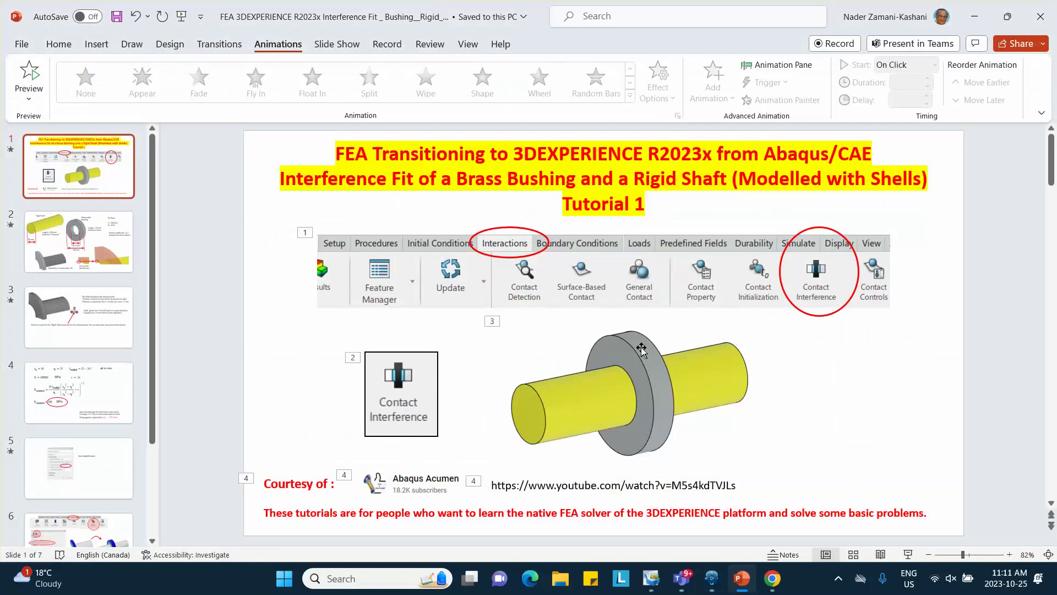
{"action": "left_click", "coordinate": [975, 16]}
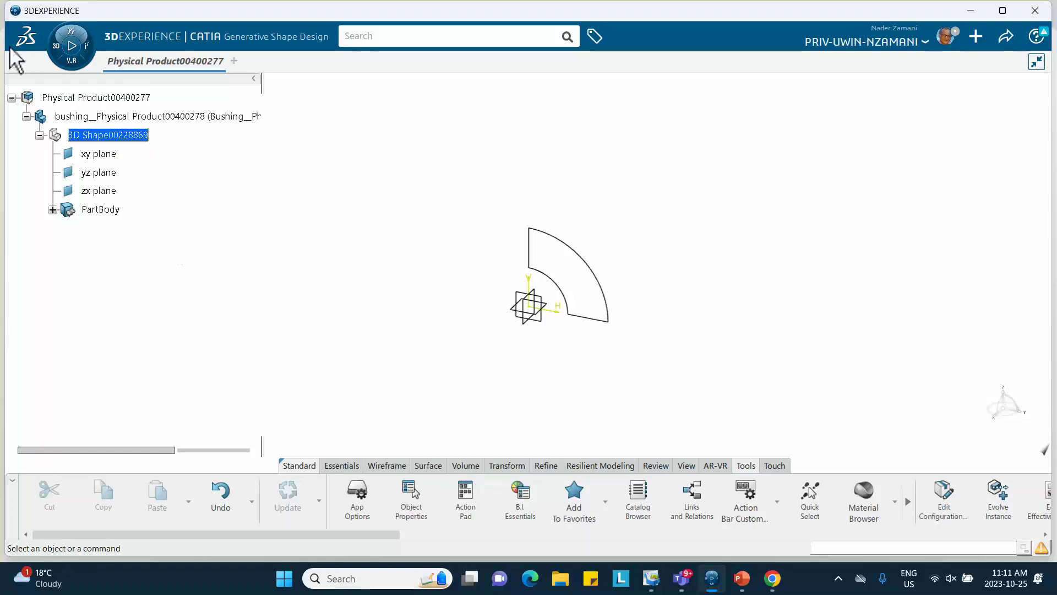
{"action": "left_click", "coordinate": [57, 56]}
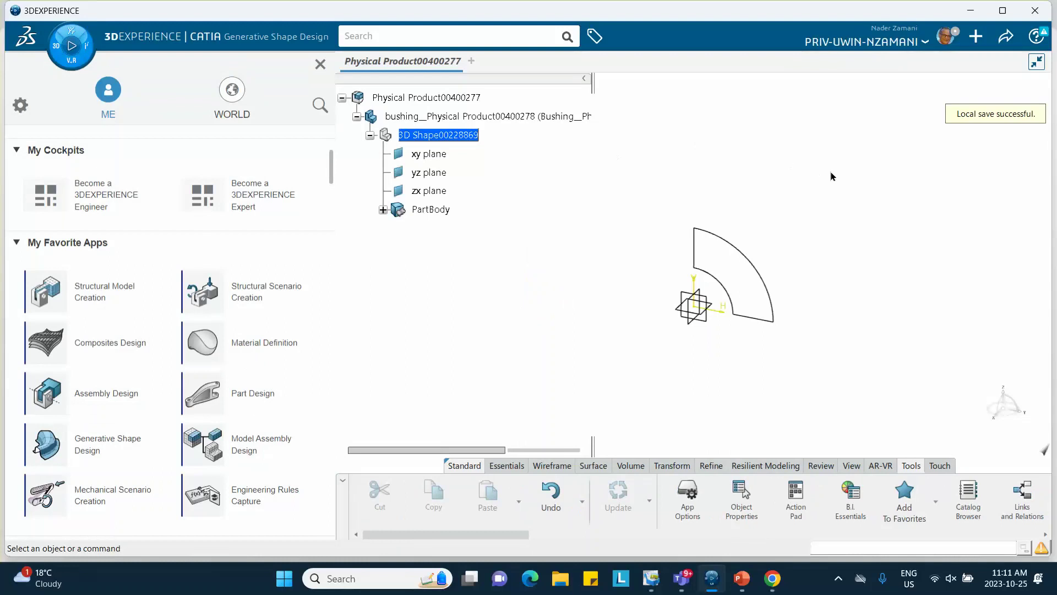
{"action": "left_click", "coordinate": [319, 64]}
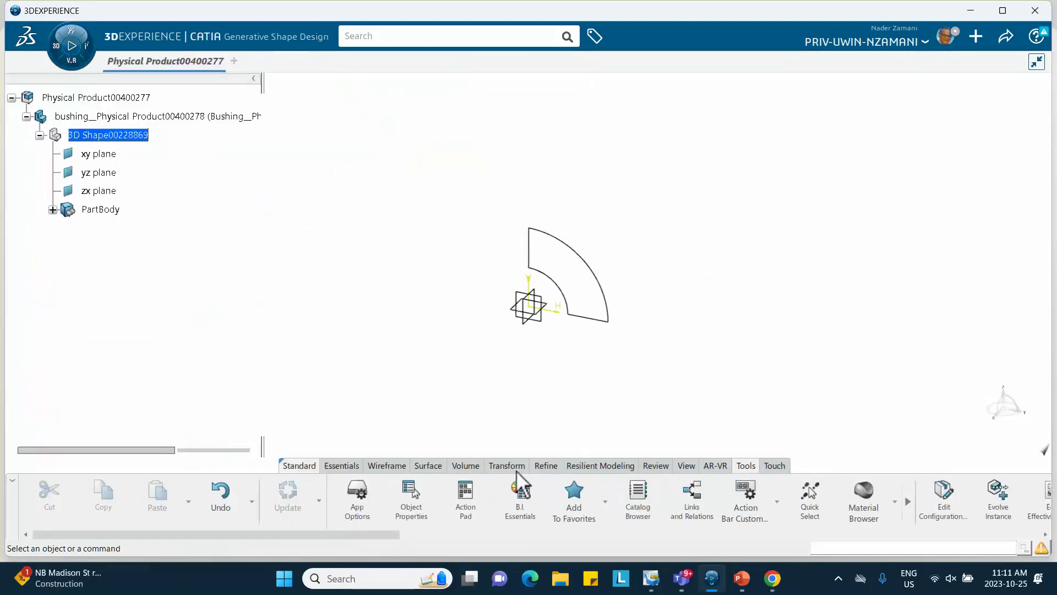
Step: Extrude the quarter-ring sketch as a volume with a length of 10 mm in the reversed direction
{"action": "left_click", "coordinate": [468, 466]}
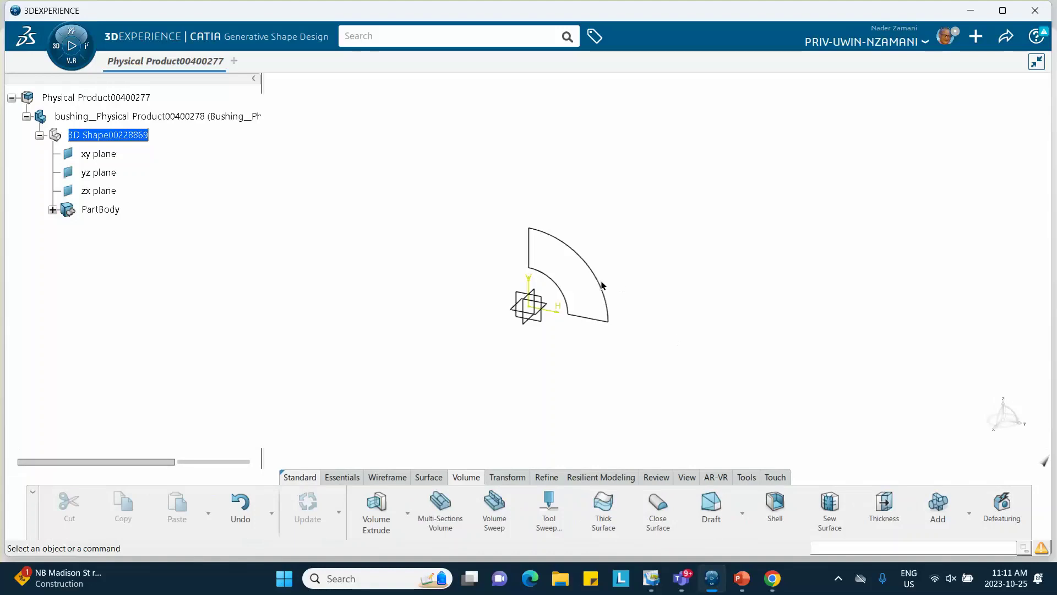
{"action": "left_click", "coordinate": [378, 507]}
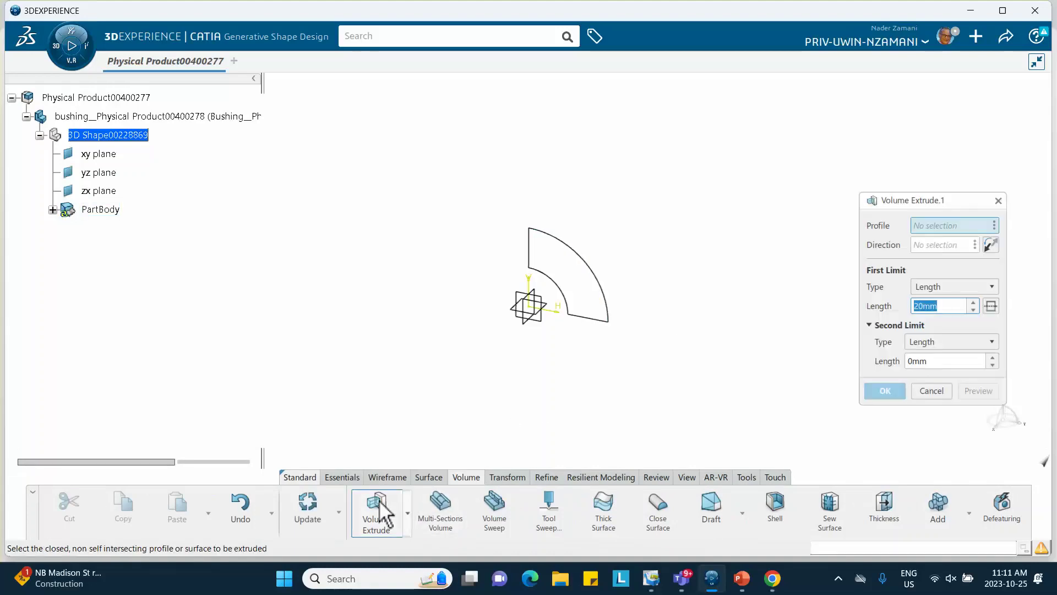
{"action": "left_click", "coordinate": [610, 300]}
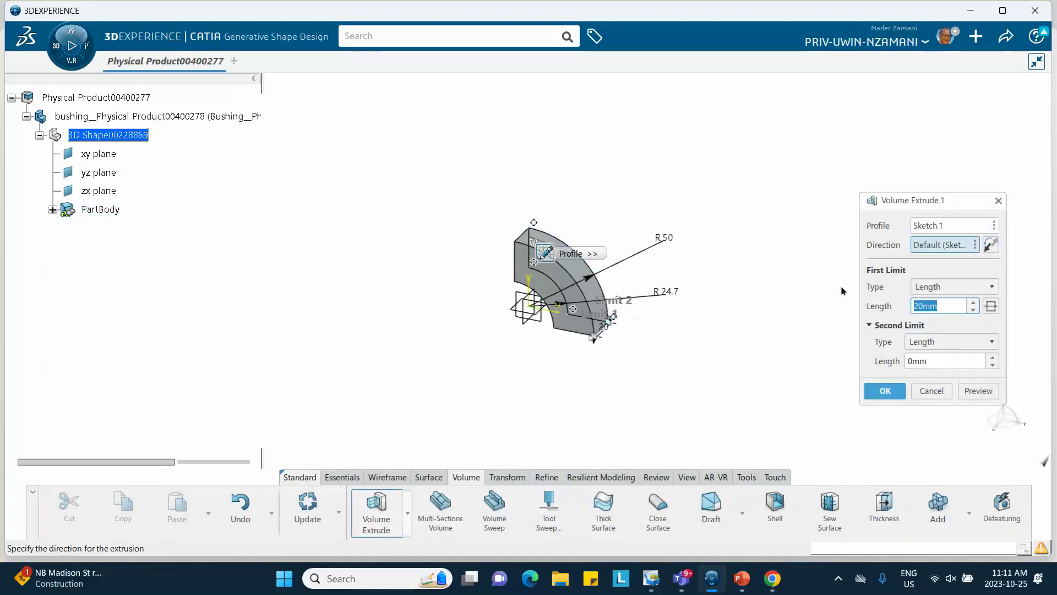
{"action": "left_click", "coordinate": [991, 246]}
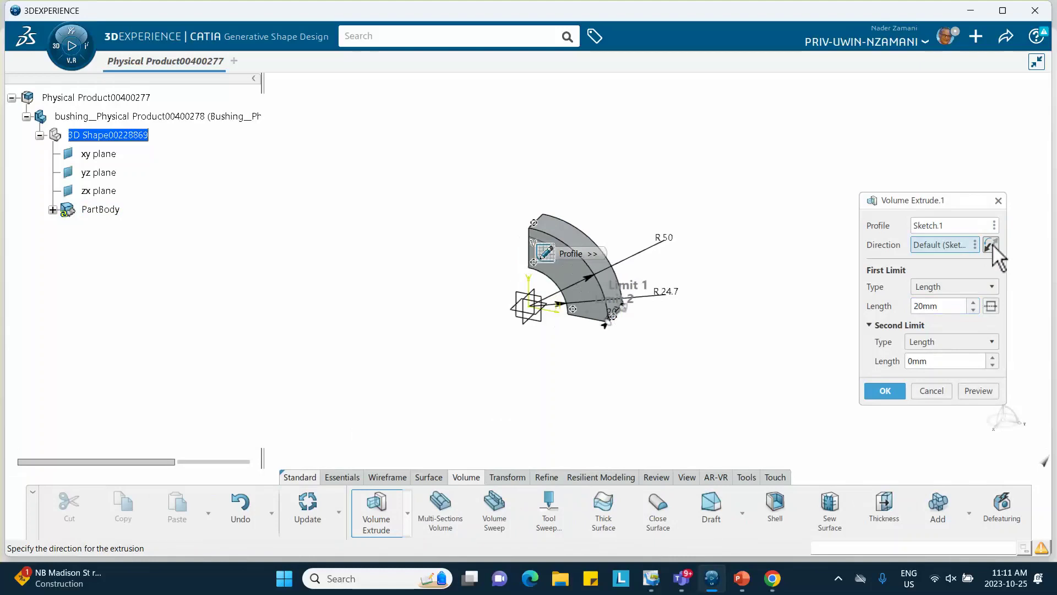
{"action": "left_click_drag", "start_coordinate": [946, 311], "coordinate": [843, 316]}
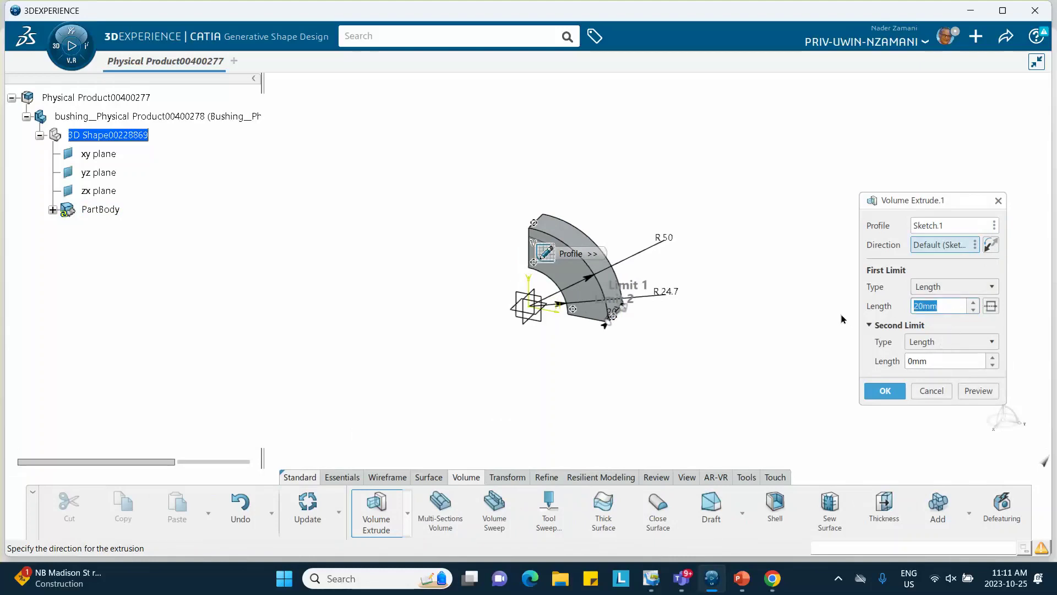
{"action": "type", "text": "10"}
{"action": "left_click", "coordinate": [881, 386]}
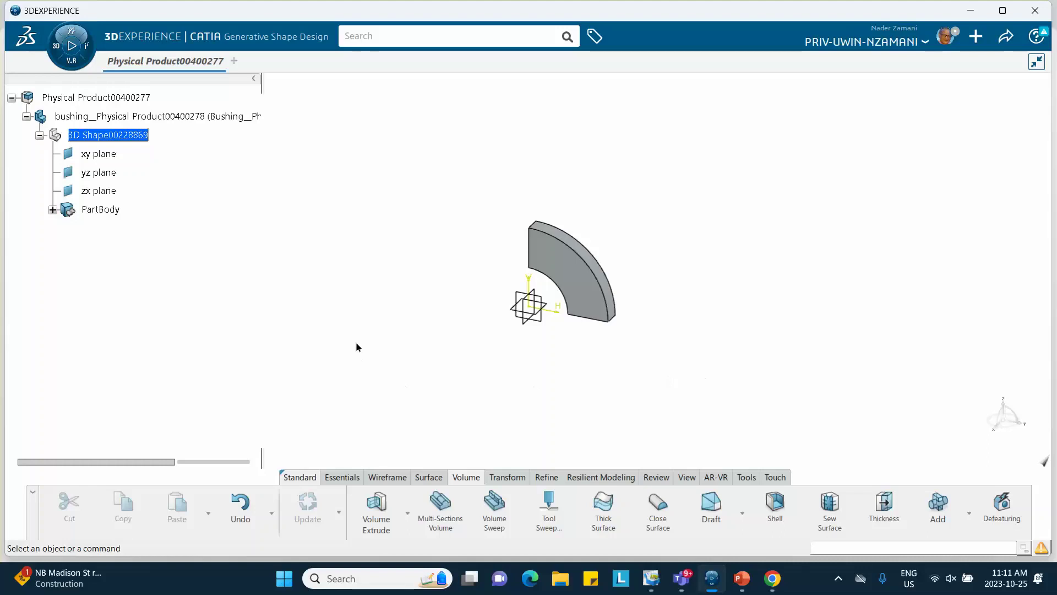
Step: Create a core material named bushing__Oct_25_2023 with the Simulation Domain, plus a covering material with the Appearance Domain
{"action": "middle_click_drag", "start_coordinate": [357, 346], "coordinate": [366, 328]}
{"action": "middle_click_drag", "start_coordinate": [353, 302], "coordinate": [294, 345]}
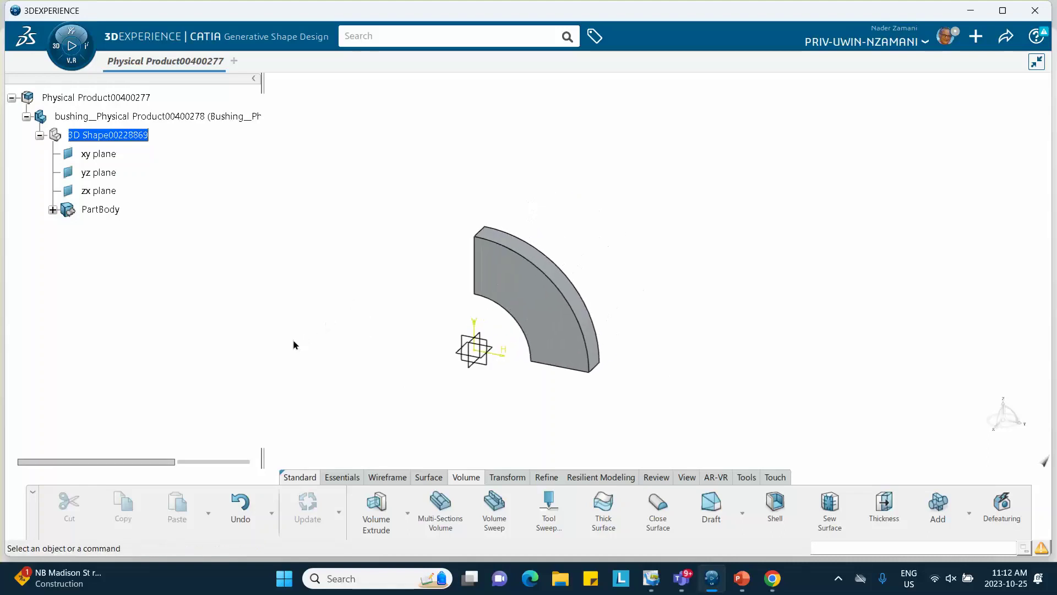
{"action": "left_click", "coordinate": [744, 477]}
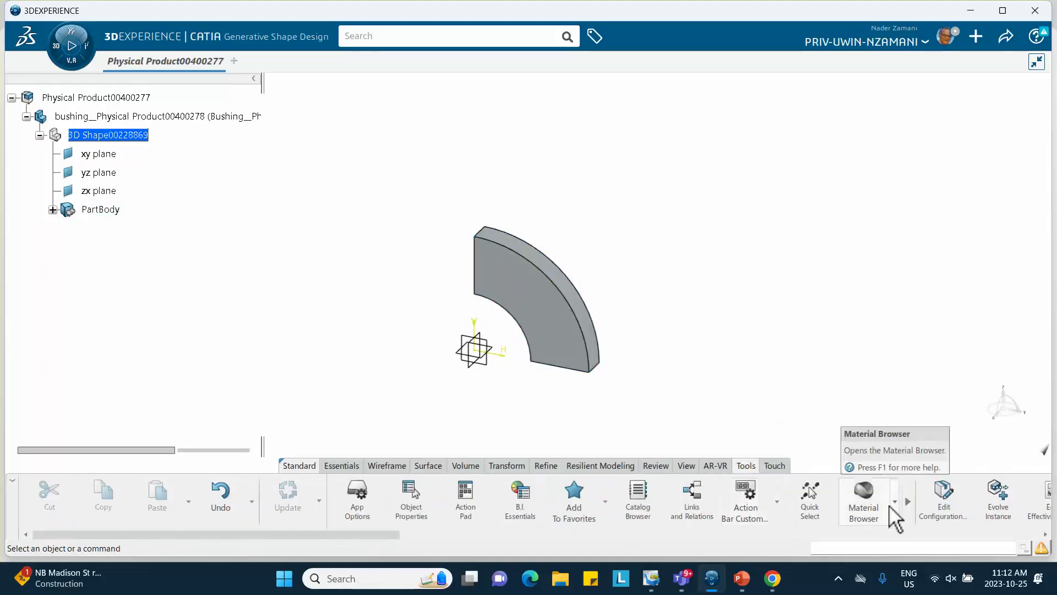
{"action": "left_click", "coordinate": [895, 502]}
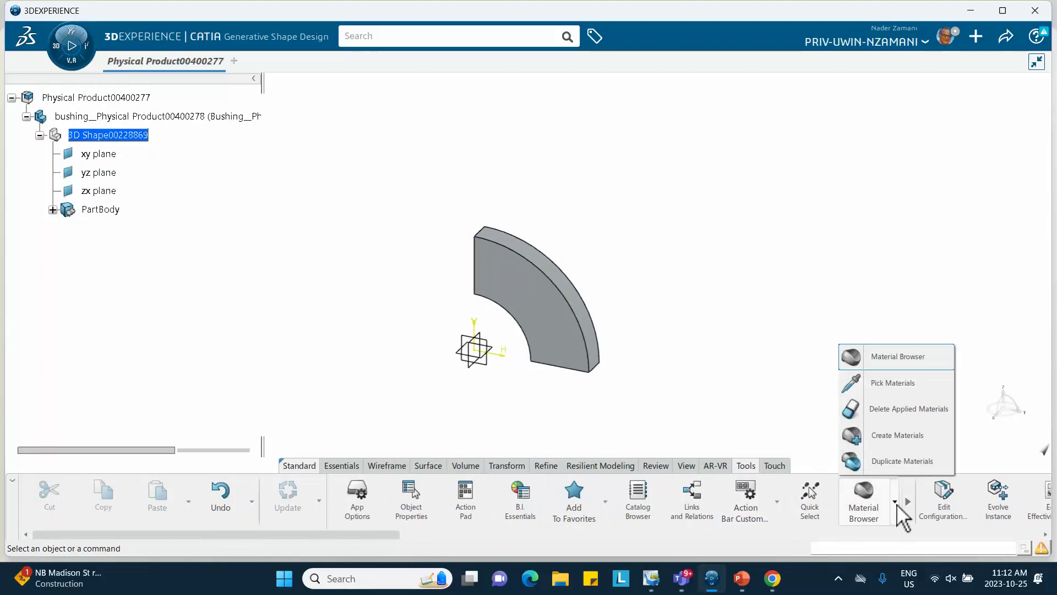
{"action": "left_click", "coordinate": [894, 440]}
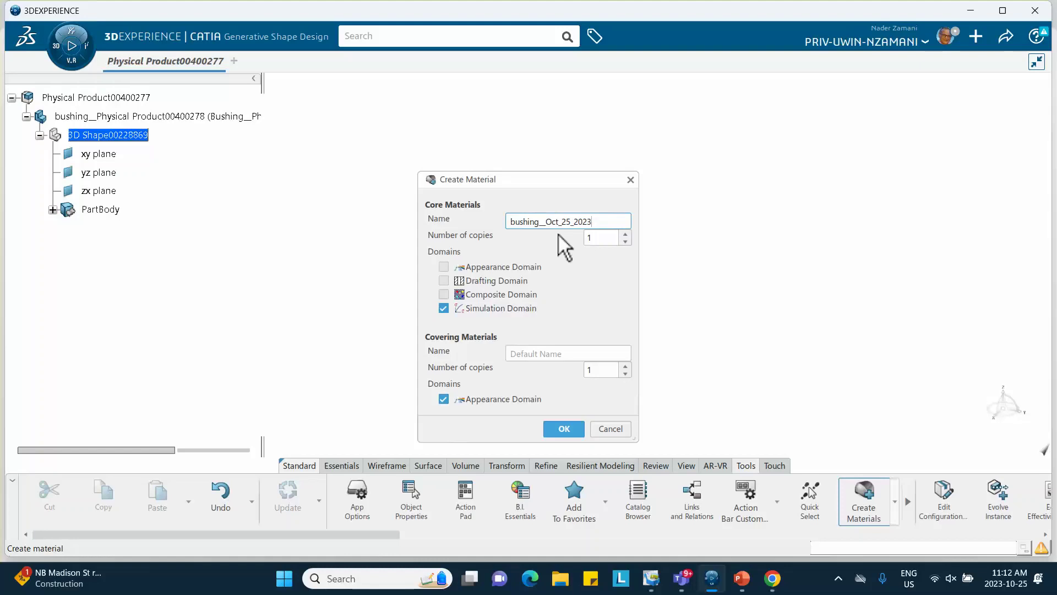
{"action": "left_click", "coordinate": [568, 431]}
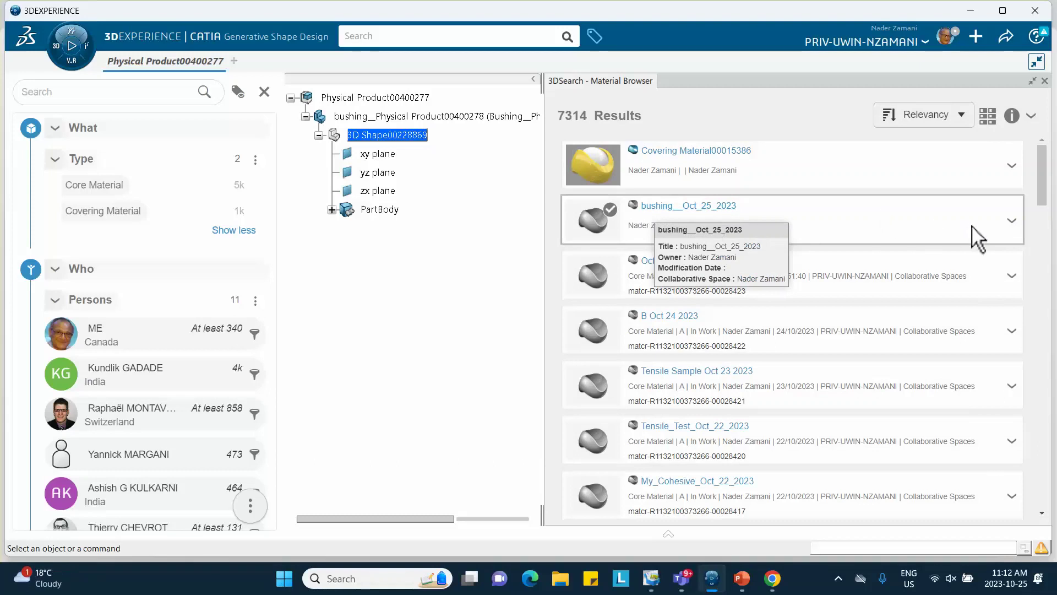
Step: Apply the bushing__Oct_25_2023 core material to the bushing part
{"action": "left_click", "coordinate": [1012, 221]}
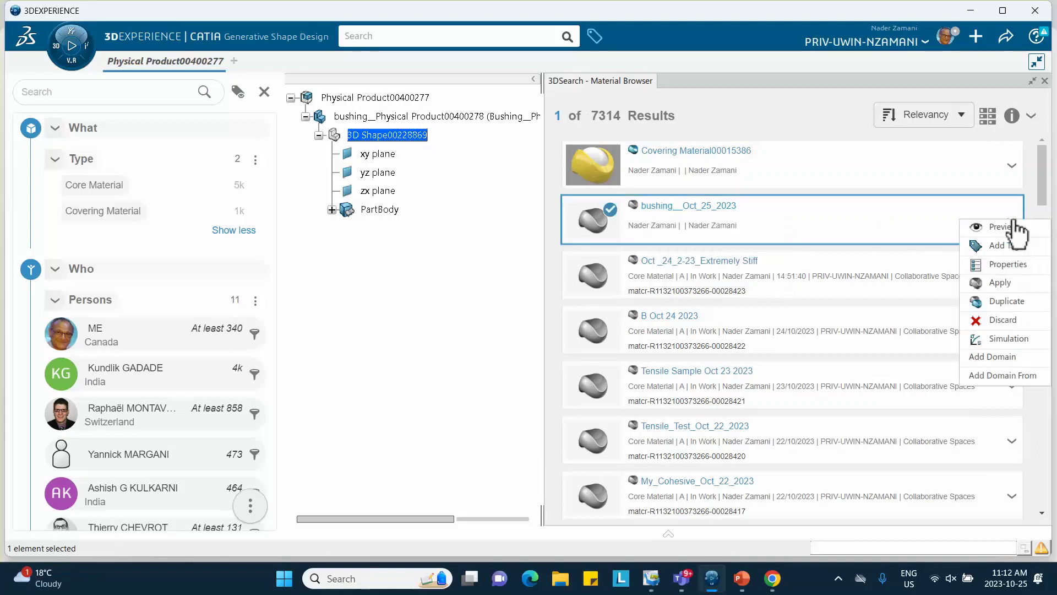
{"action": "left_click", "coordinate": [997, 285]}
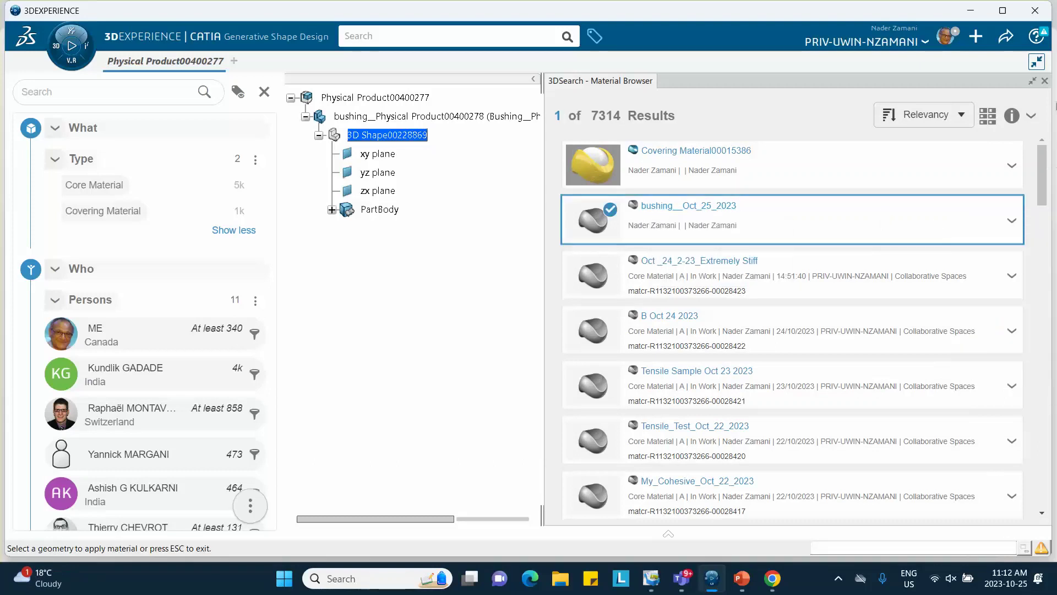
{"action": "left_click", "coordinate": [1045, 80]}
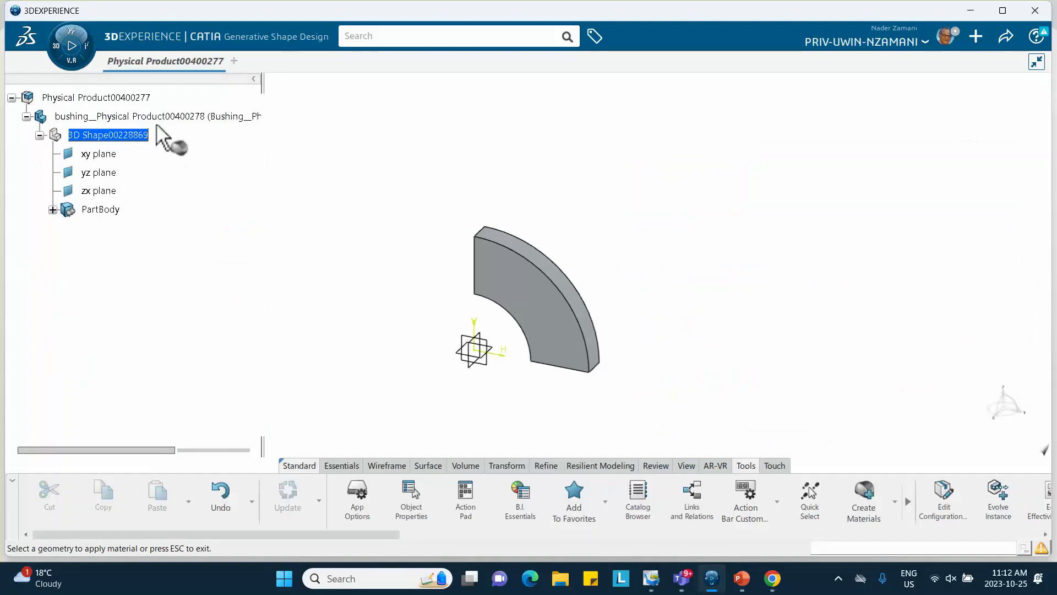
{"action": "left_click", "coordinate": [124, 117]}
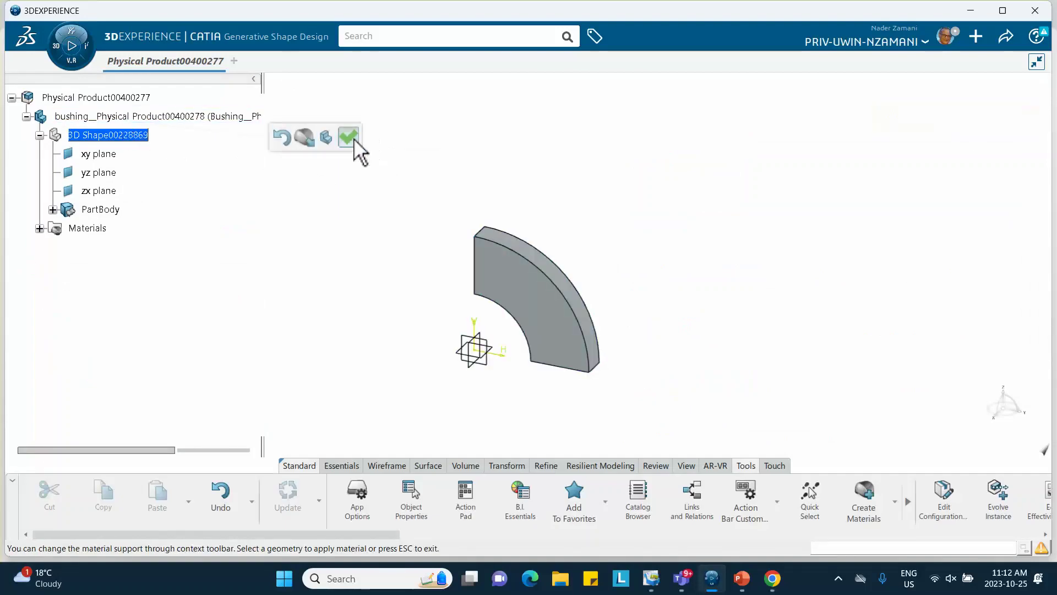
{"action": "left_click", "coordinate": [350, 139]}
Step: Open the applied material's simulation domain and add the Elastic option from the Abaqus Multiphysics mechanical elasticity behaviors
{"action": "left_click", "coordinate": [39, 229]}
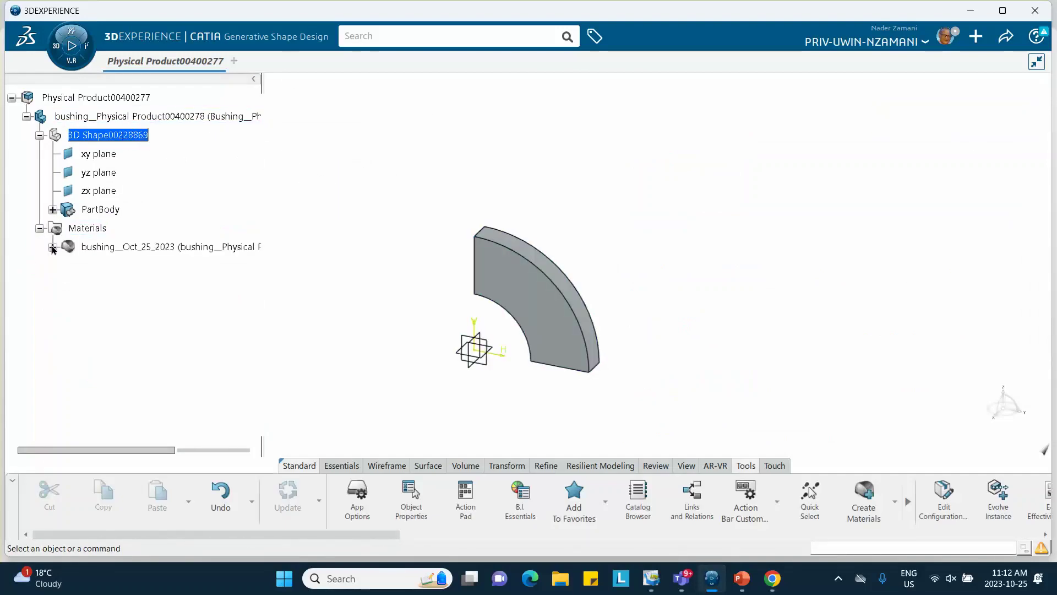
{"action": "left_click", "coordinate": [53, 248]}
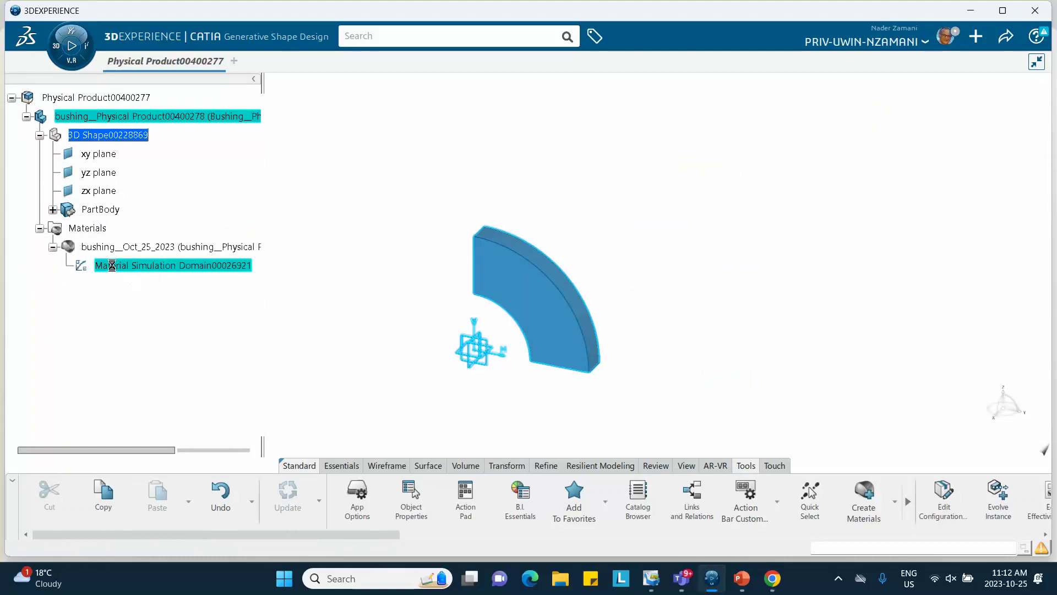
{"action": "double_click", "coordinate": [112, 266]}
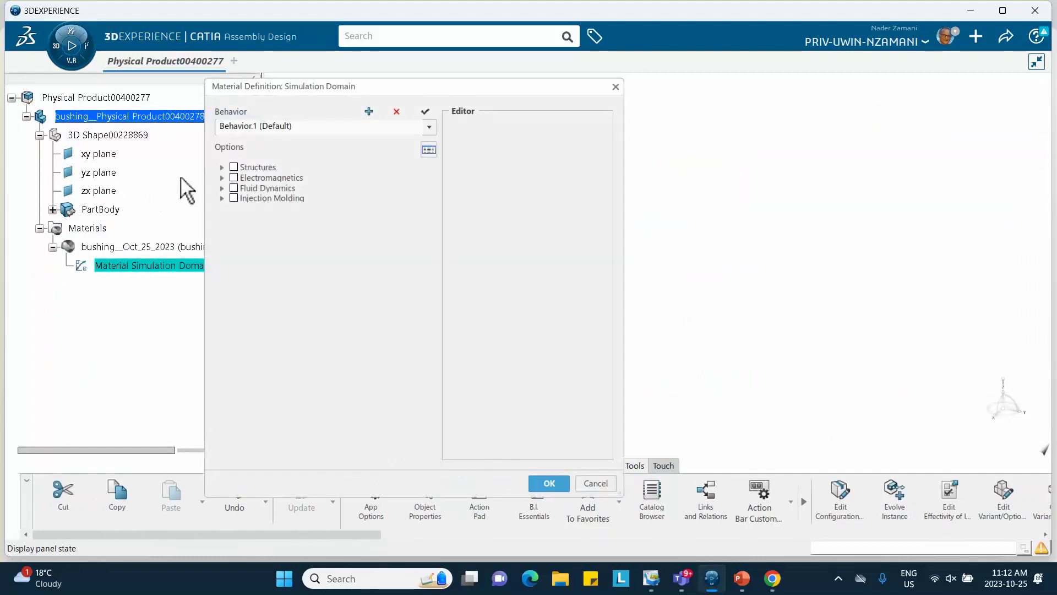
{"action": "left_click", "coordinate": [222, 168]}
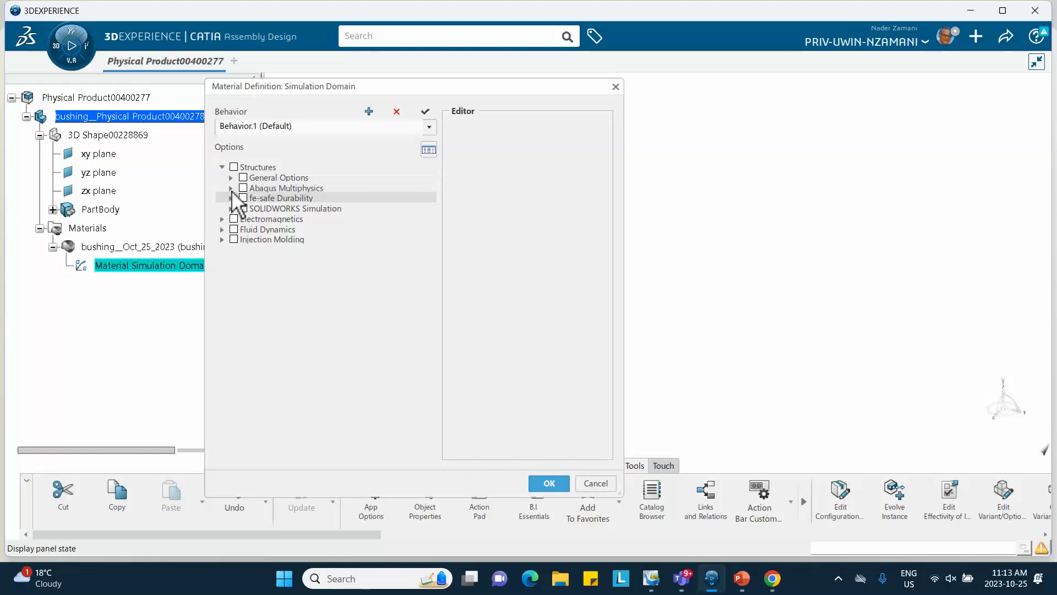
{"action": "left_click", "coordinate": [231, 188]}
{"action": "left_click", "coordinate": [240, 198]}
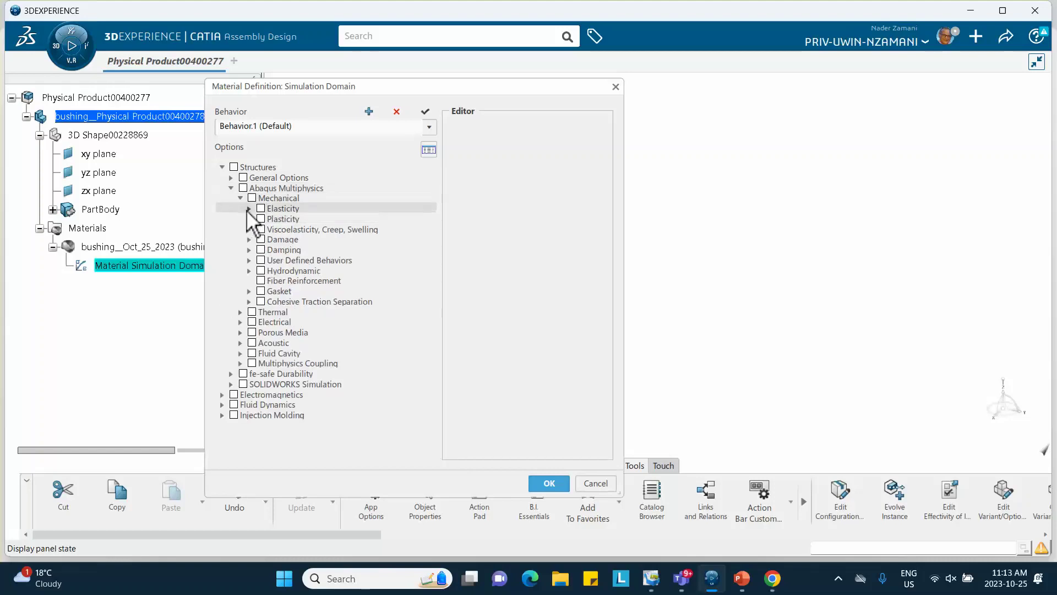
{"action": "left_click", "coordinate": [249, 208]}
{"action": "left_click", "coordinate": [270, 220]}
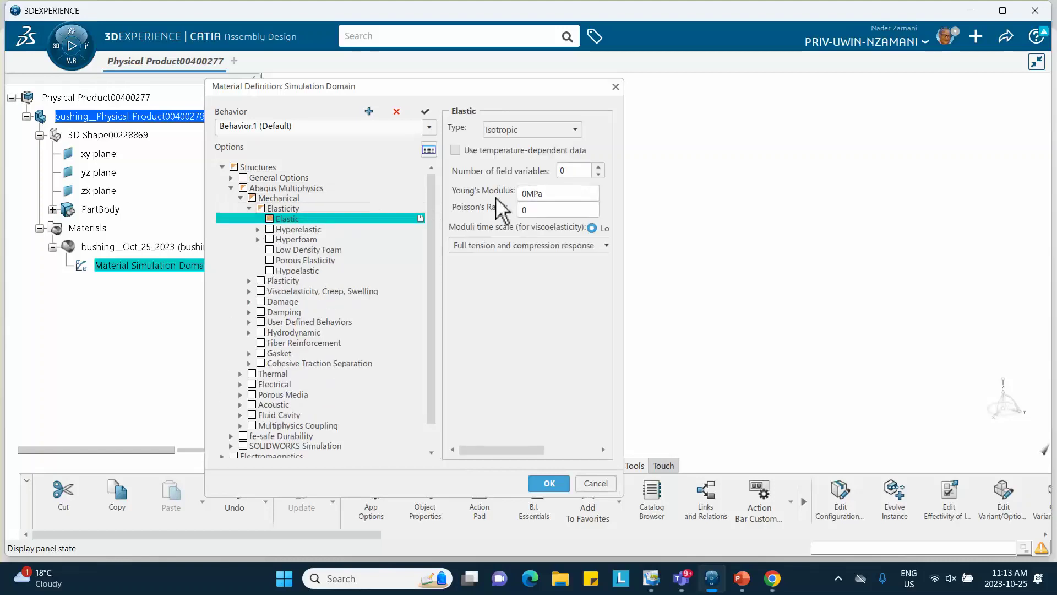
Step: Set the material's Young's modulus to 100 GPa and Poisson's ratio to .34, and confirm the definition
{"action": "left_click", "coordinate": [527, 193]}
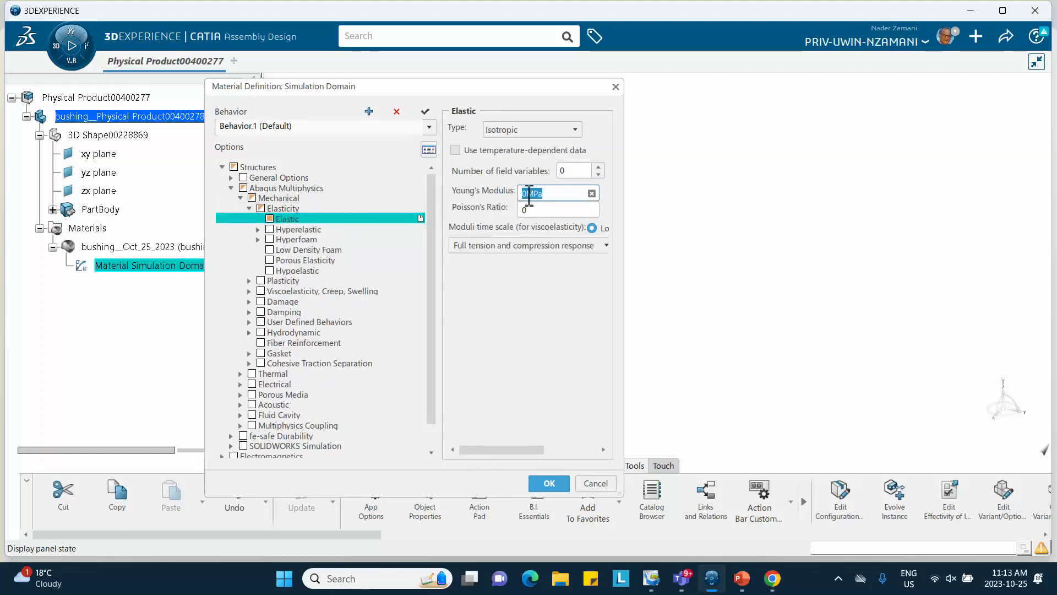
{"action": "double_click", "coordinate": [541, 193]}
{"action": "type", "text": "100GPa"}
{"action": "left_click", "coordinate": [539, 214]}
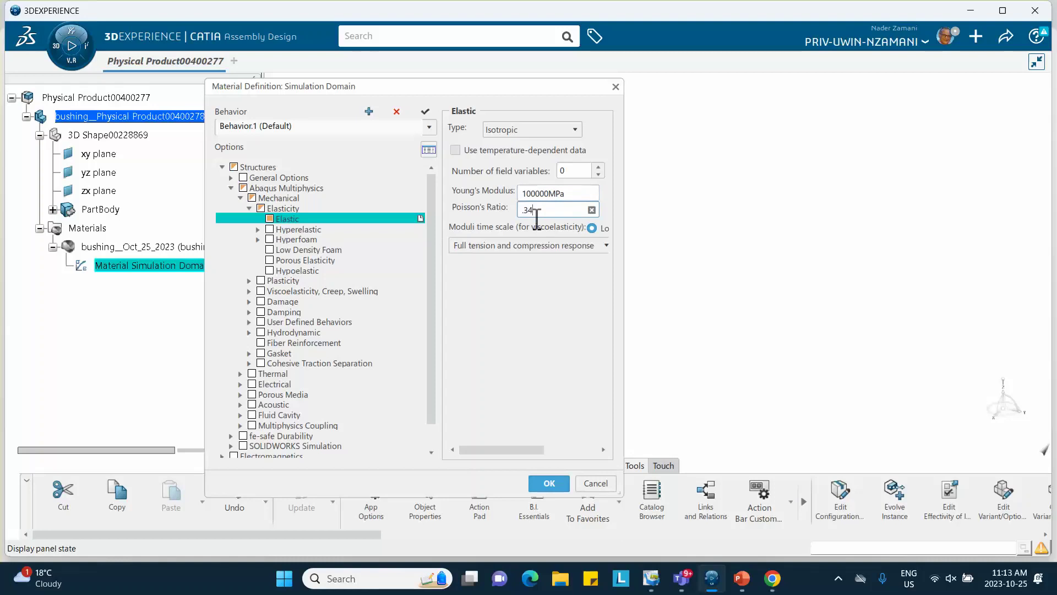
{"action": "left_click", "coordinate": [558, 304]}
{"action": "left_click", "coordinate": [549, 483]}
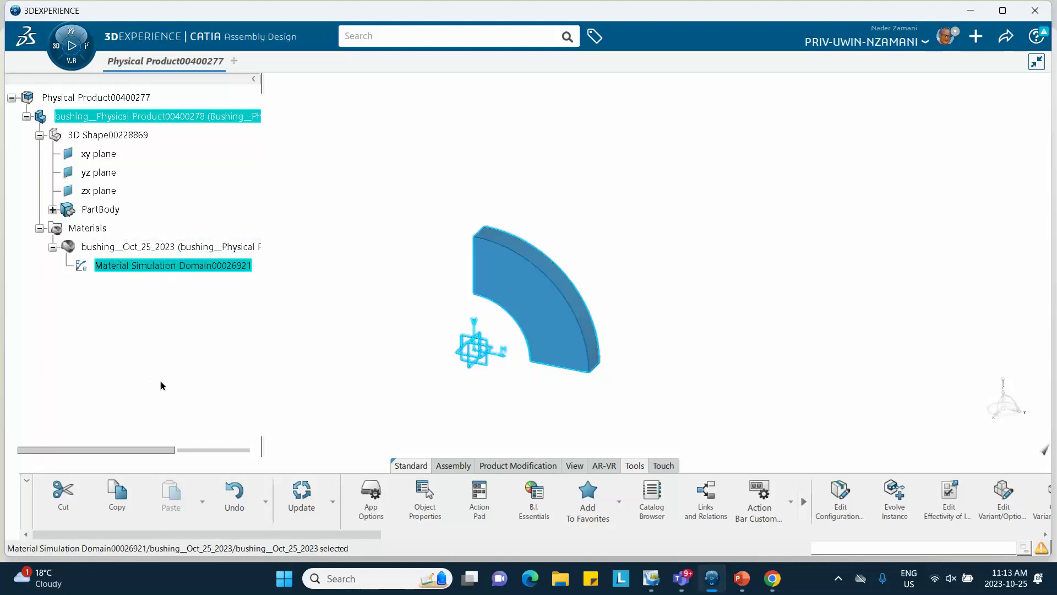
Step: Save the assembly with the bushing part and its material
{"action": "left_click", "coordinate": [142, 392]}
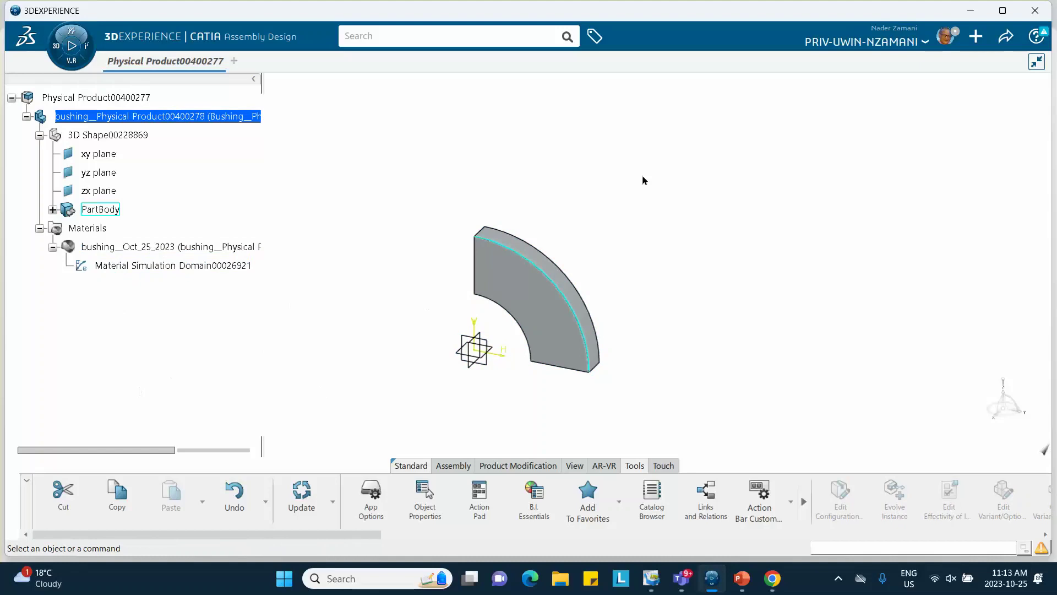
{"action": "left_click", "coordinate": [1007, 38]}
{"action": "left_click", "coordinate": [947, 64]}
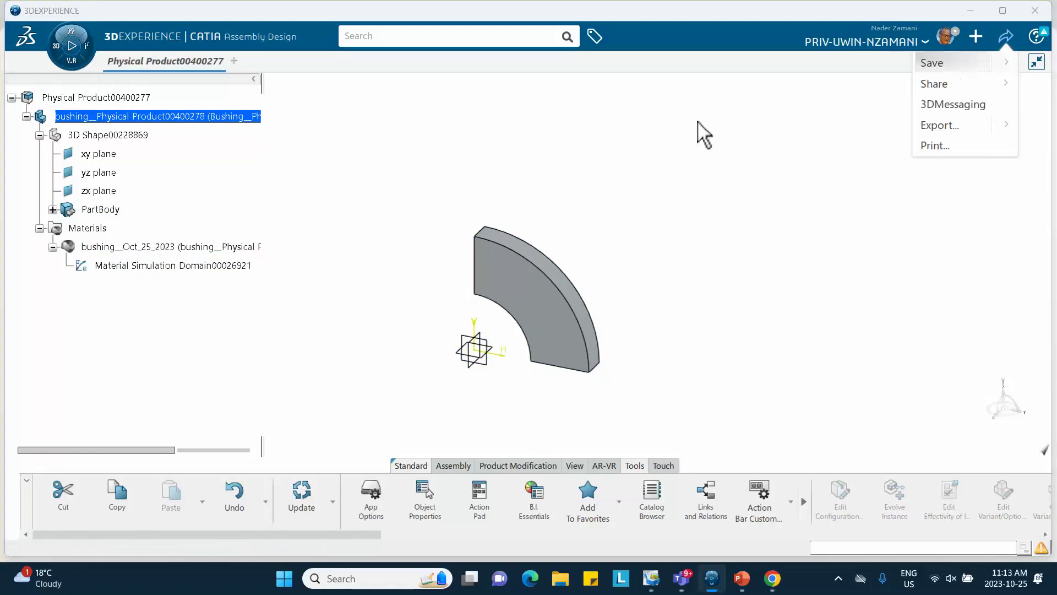
Step: Insert a new 3D Part under the root Physical Product00400277
{"action": "right_click", "coordinate": [109, 98]}
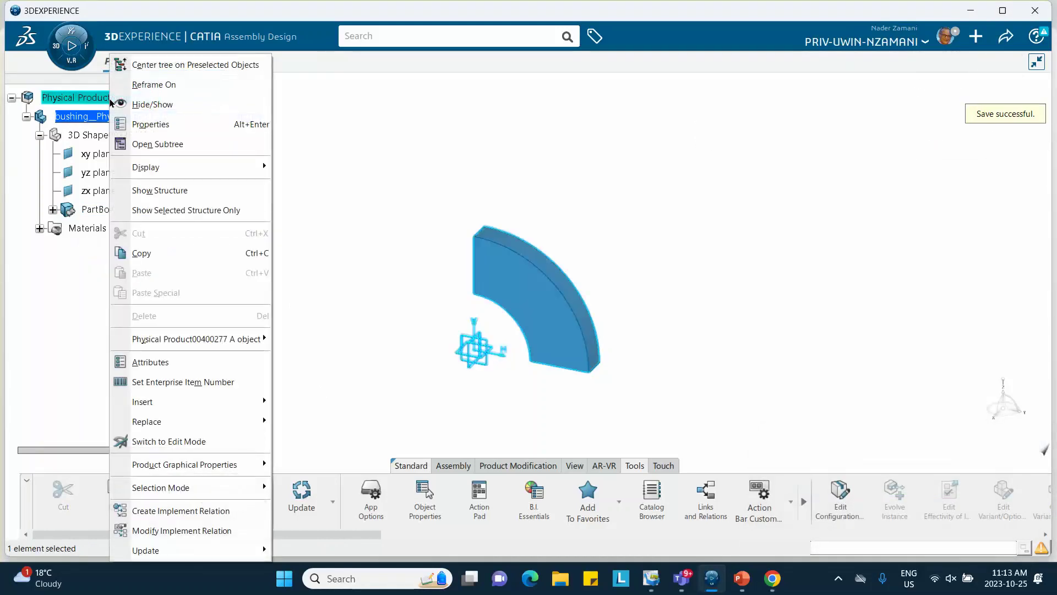
{"action": "mouse_move", "coordinate": [258, 402]}
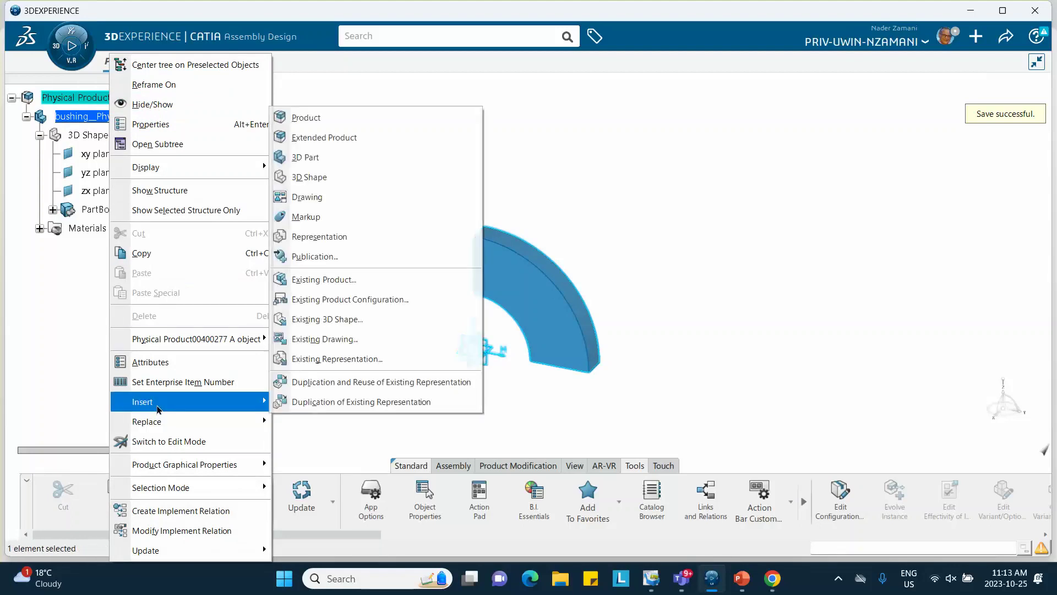
{"action": "left_click", "coordinate": [305, 157]}
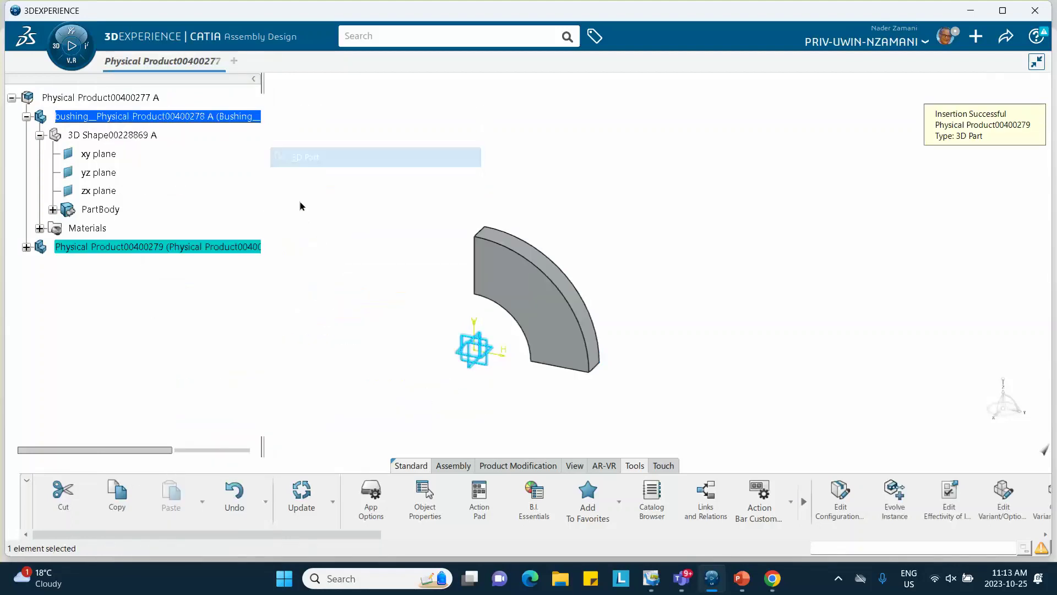
Step: Prefix both the instance title and the reference title of the new 3D part with shaft__ and confirm
{"action": "right_click", "coordinate": [75, 248]}
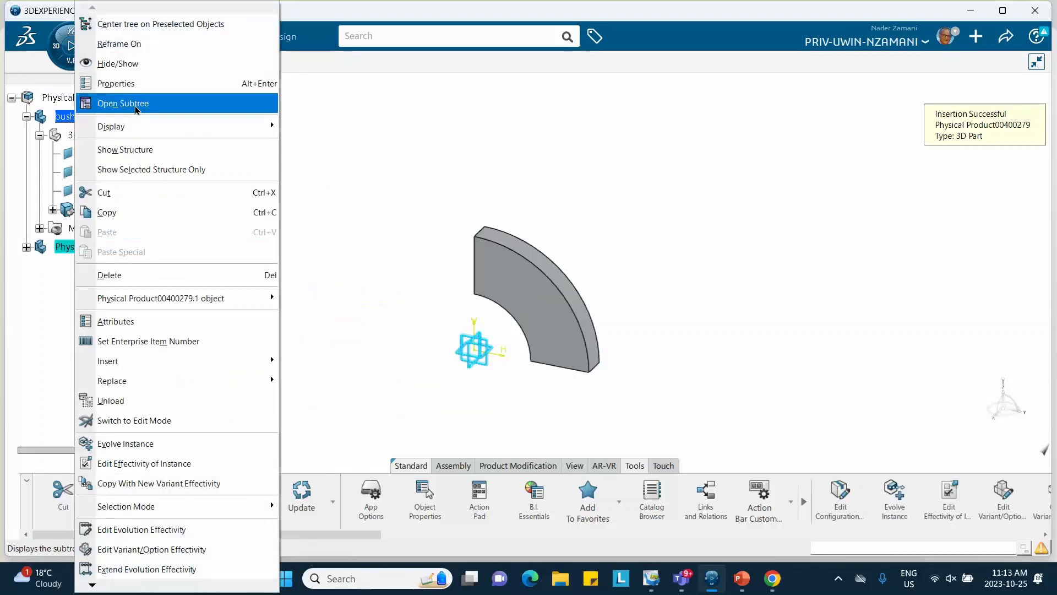
{"action": "left_click", "coordinate": [138, 84]}
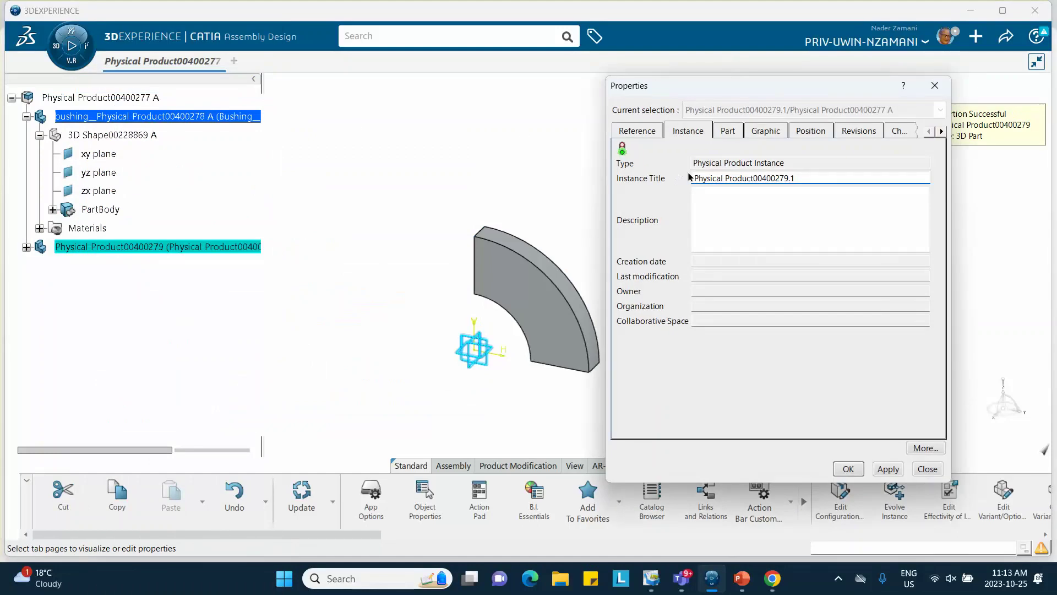
{"action": "key", "text": "Home"}
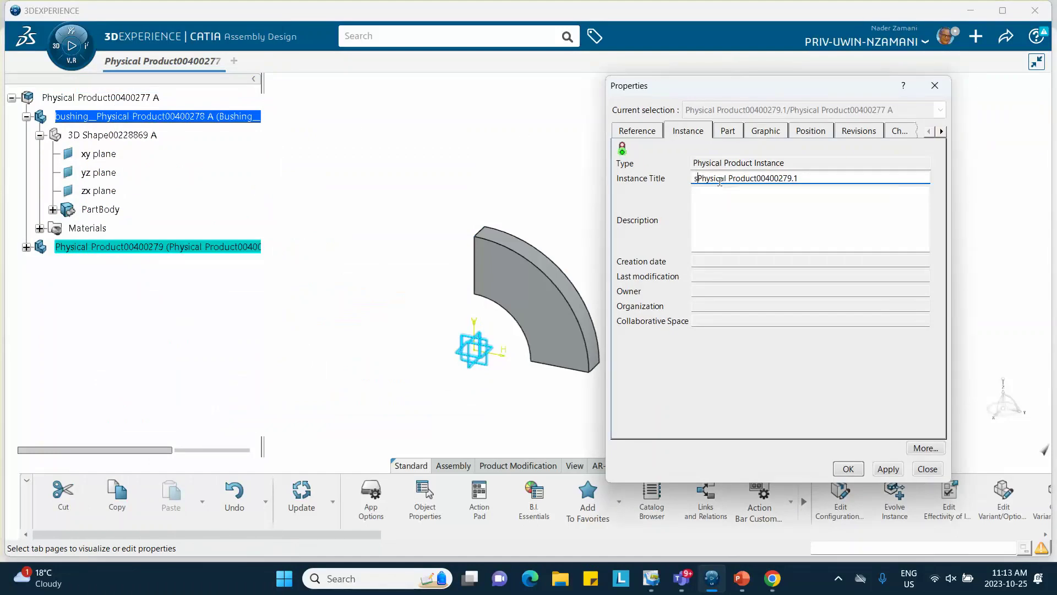
{"action": "type", "text": "shaf"}
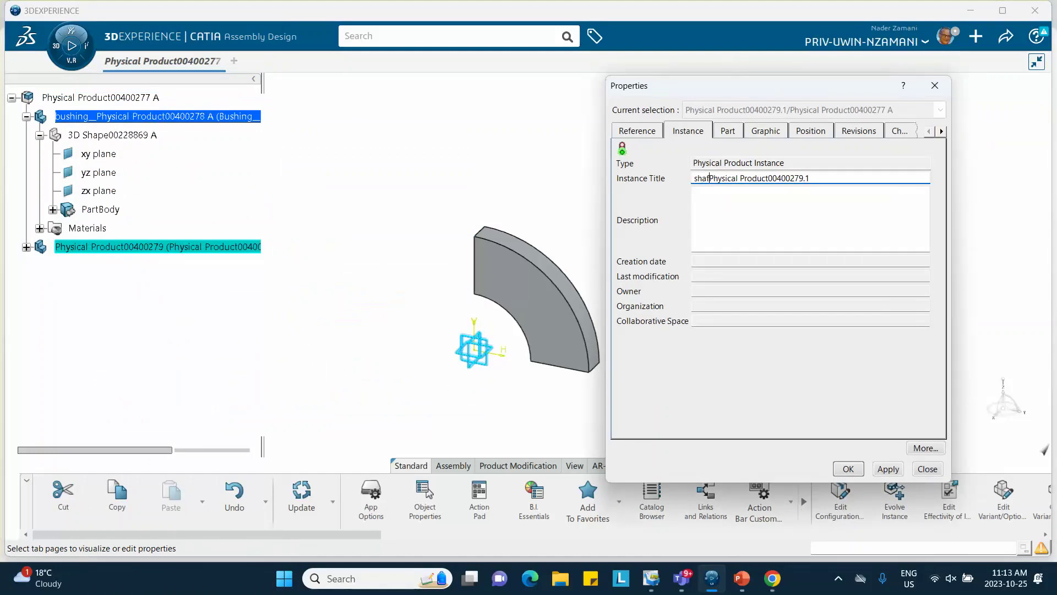
{"action": "type", "text": "t__"}
{"action": "left_click", "coordinate": [641, 132]}
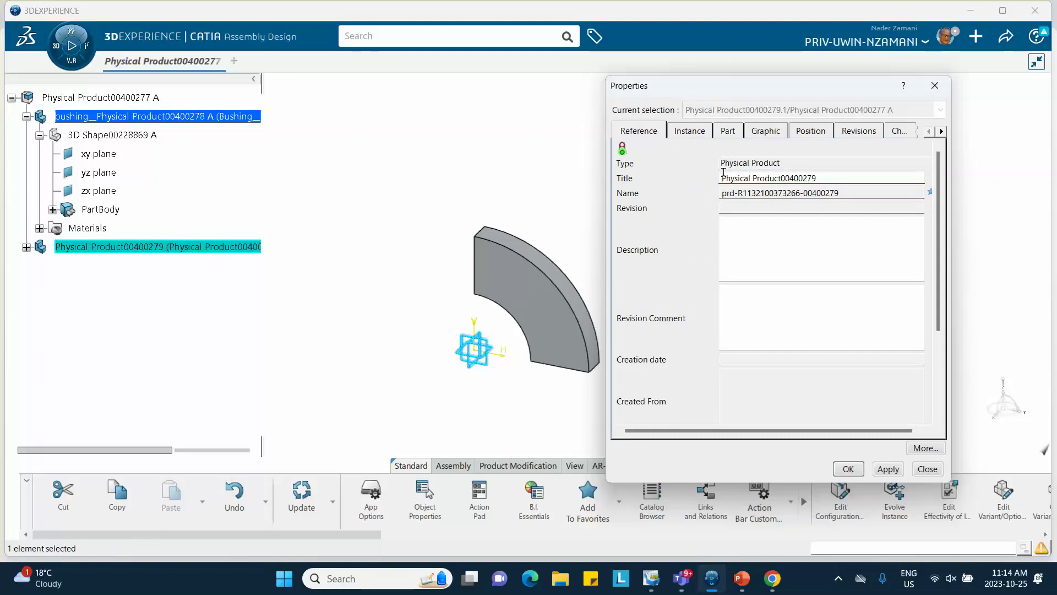
{"action": "type", "text": "sha"}
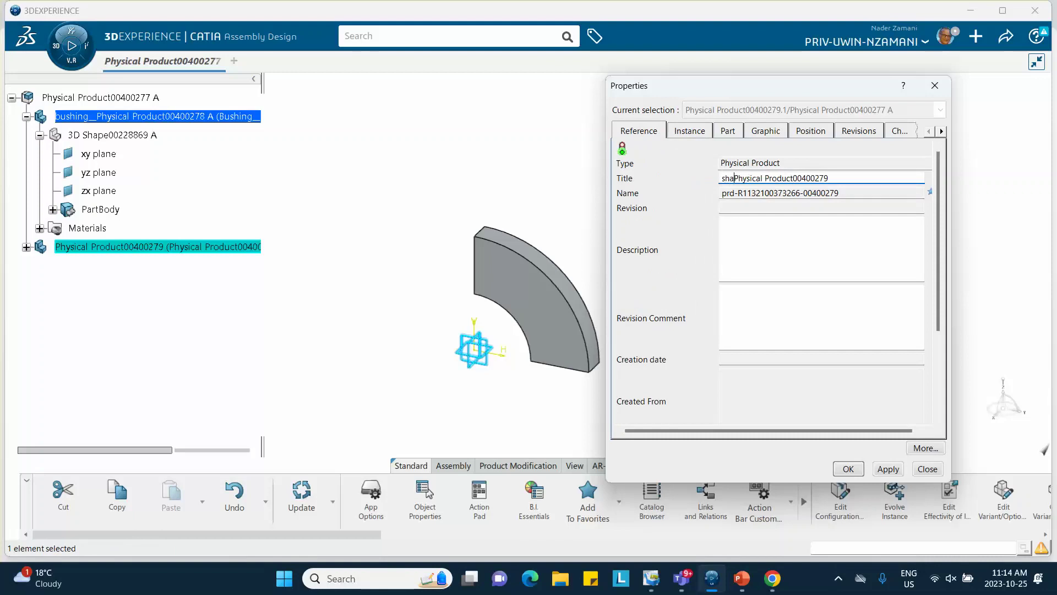
{"action": "type", "text": "ft__"}
{"action": "left_click", "coordinate": [847, 469]}
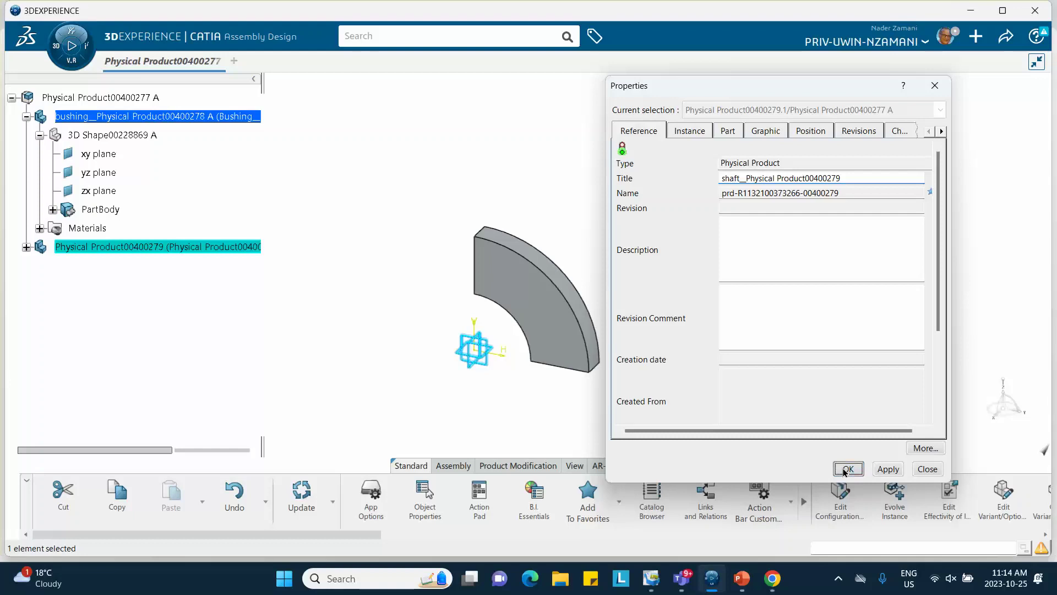
Step: Activate the shaft part's 3D shape for editing and open a sketch on its yz plane
{"action": "left_click", "coordinate": [26, 248]}
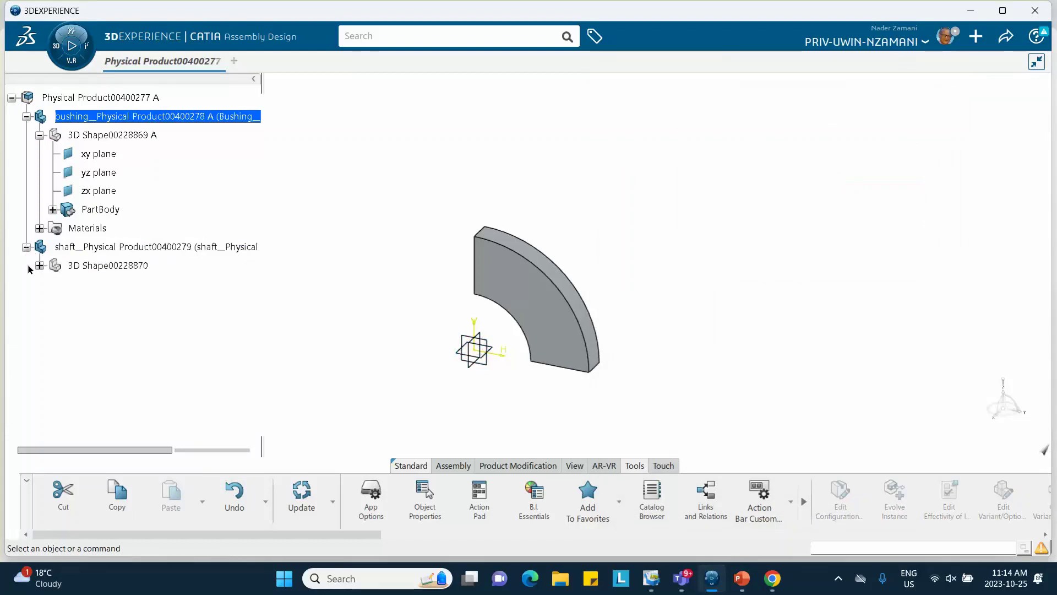
{"action": "double_click", "coordinate": [83, 264]}
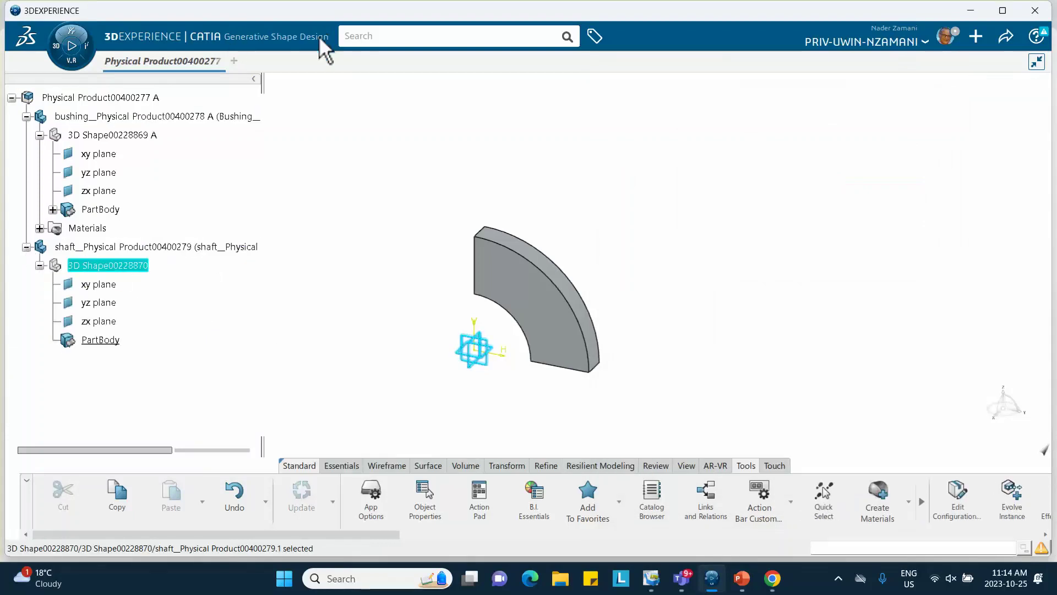
{"action": "left_click", "coordinate": [597, 263]}
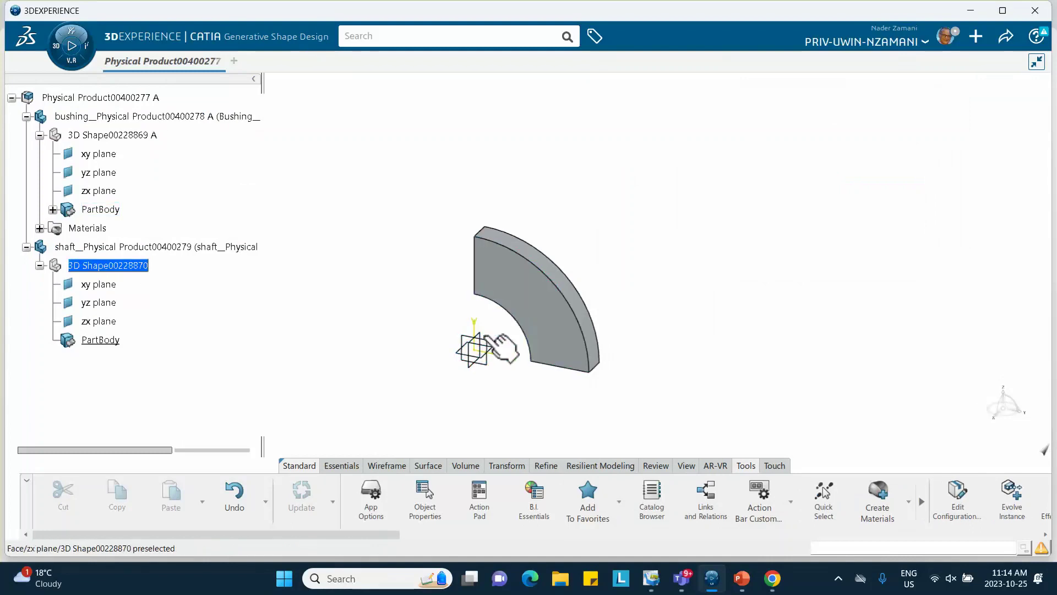
{"action": "left_click", "coordinate": [495, 349]}
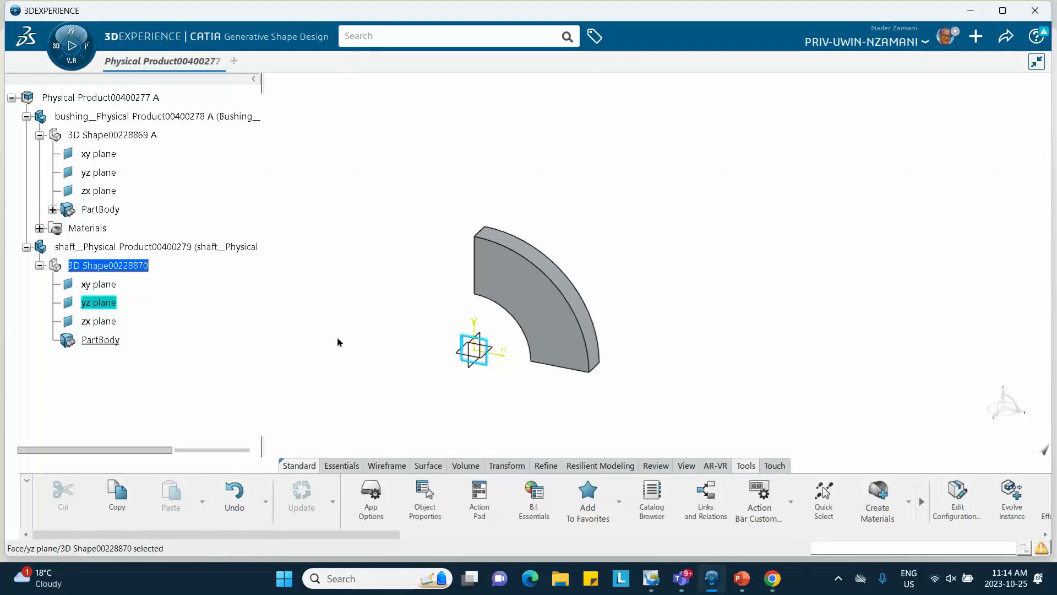
{"action": "left_click", "coordinate": [446, 349]}
{"action": "left_click", "coordinate": [491, 352]}
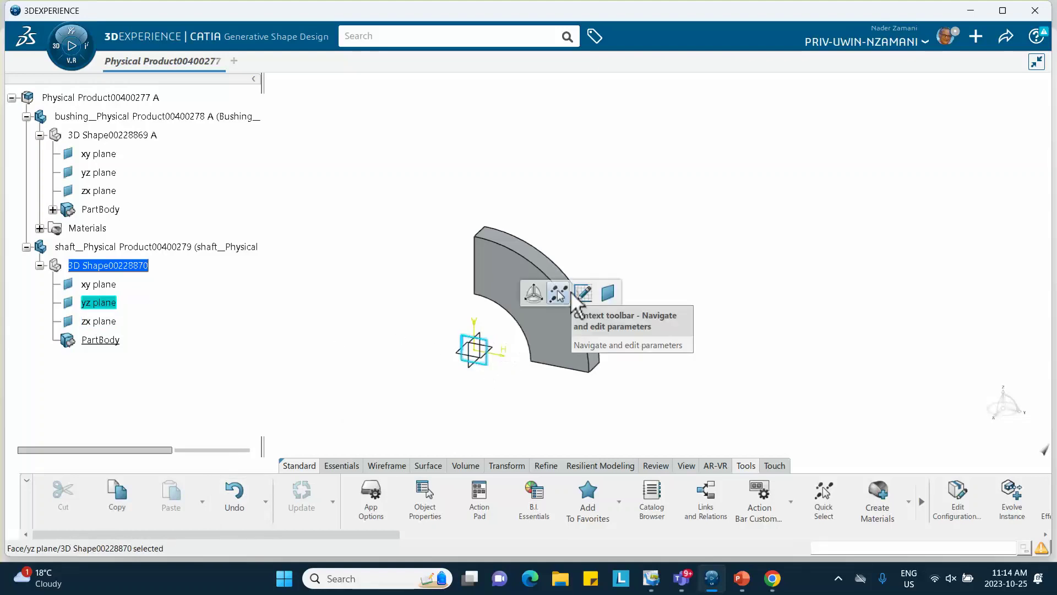
{"action": "left_click", "coordinate": [583, 293]}
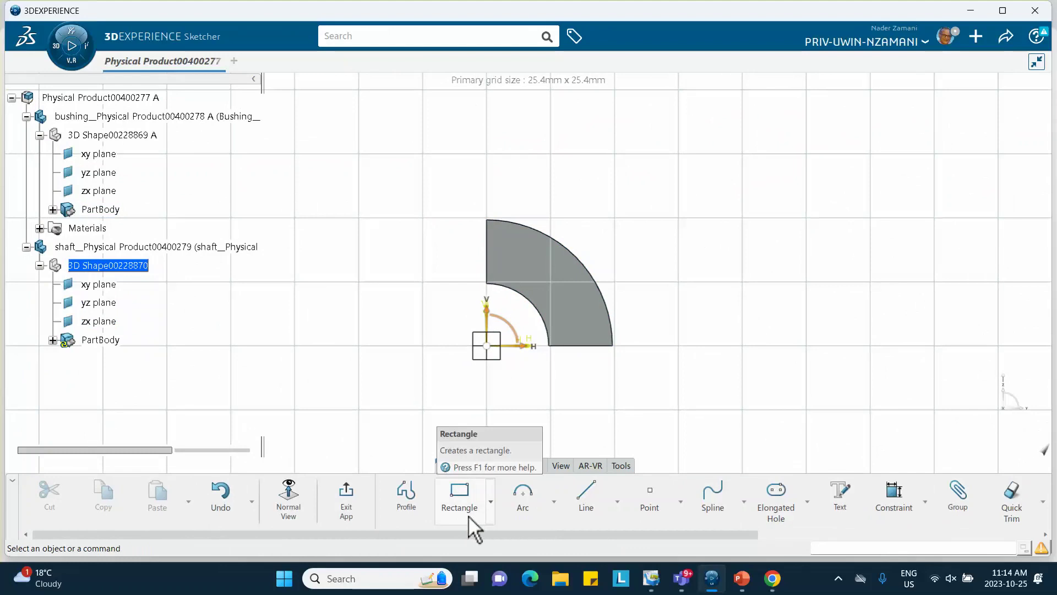
Step: Sketch a quarter arc of about 35.8 mm radius centred on the origin, from the vertical axis to the horizontal axis
{"action": "left_click", "coordinate": [516, 501]}
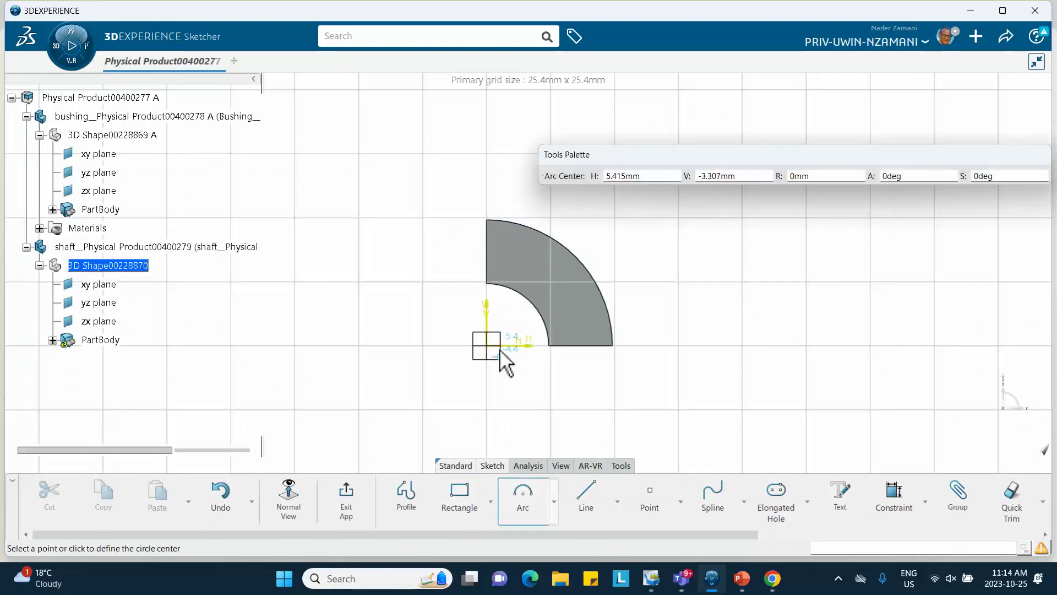
{"action": "left_click", "coordinate": [486, 345]}
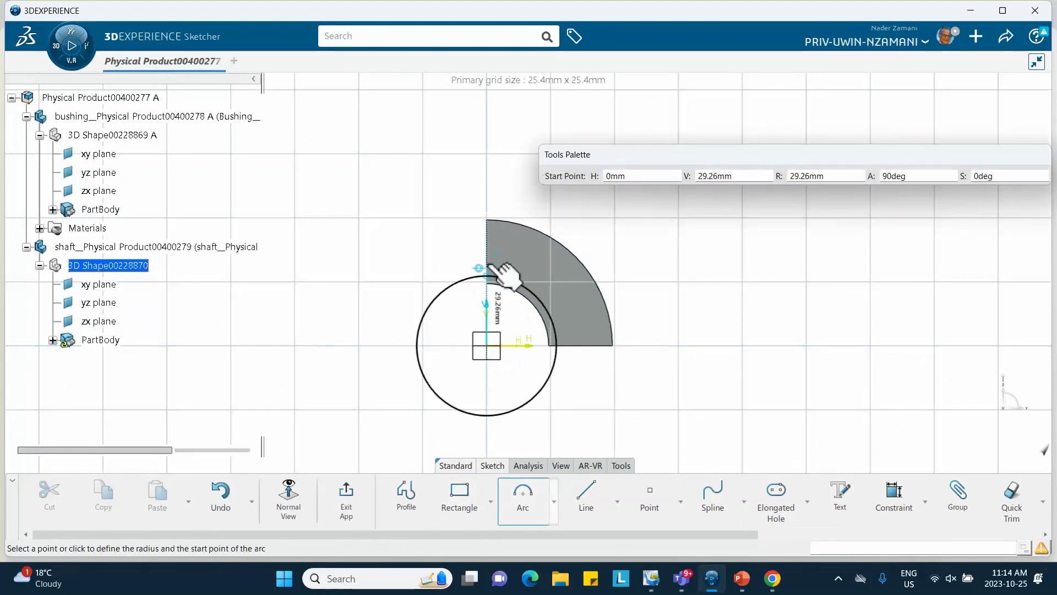
{"action": "left_click", "coordinate": [489, 267]}
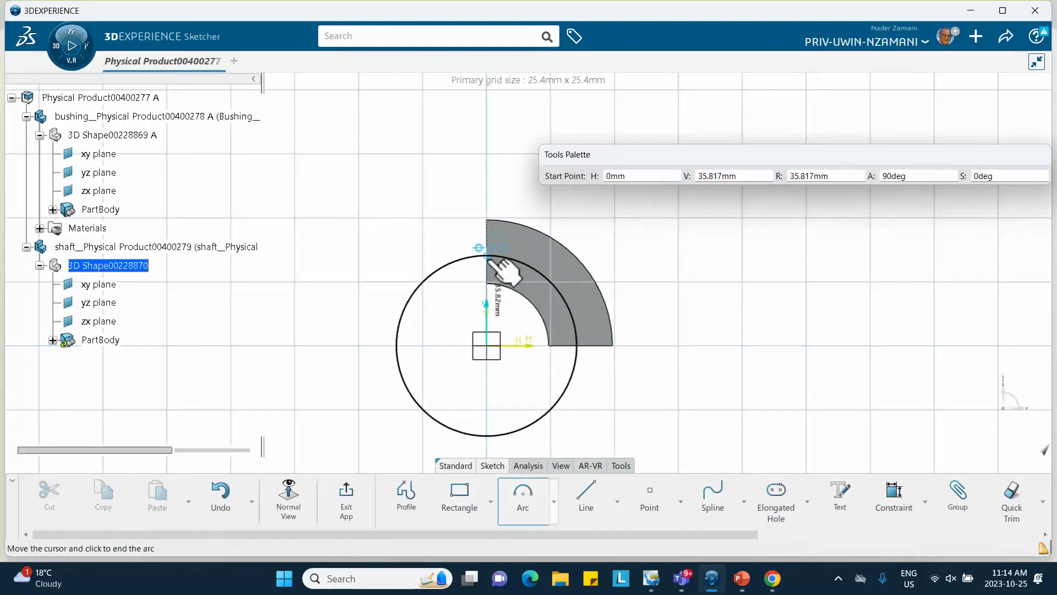
{"action": "left_click", "coordinate": [575, 344]}
{"action": "left_click", "coordinate": [576, 390]}
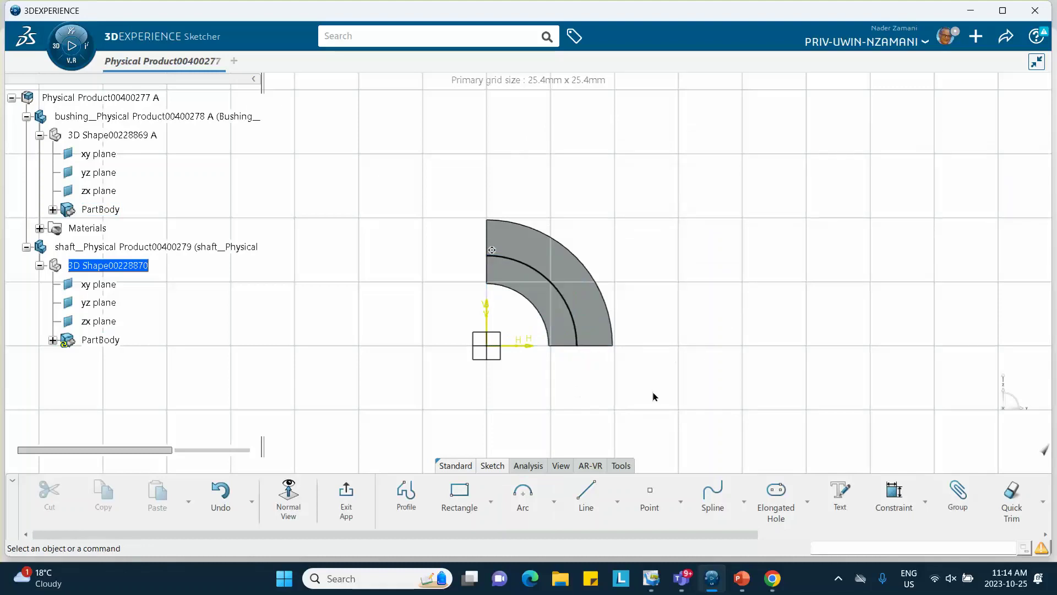
{"action": "left_click", "coordinate": [893, 494]}
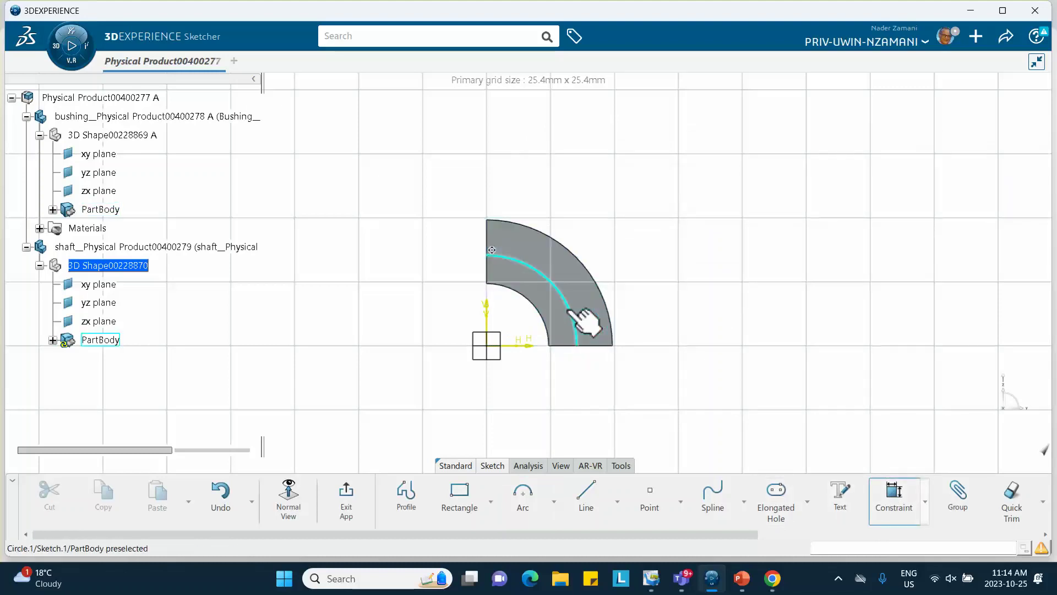
{"action": "left_click", "coordinate": [572, 312]}
{"action": "left_click", "coordinate": [666, 262]}
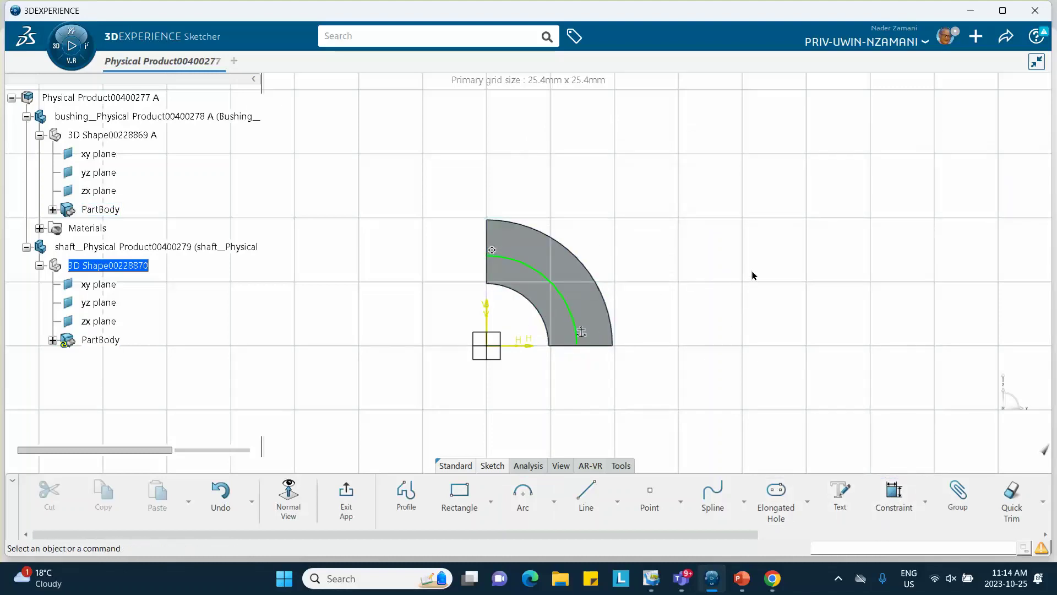
{"action": "left_click", "coordinate": [572, 315]}
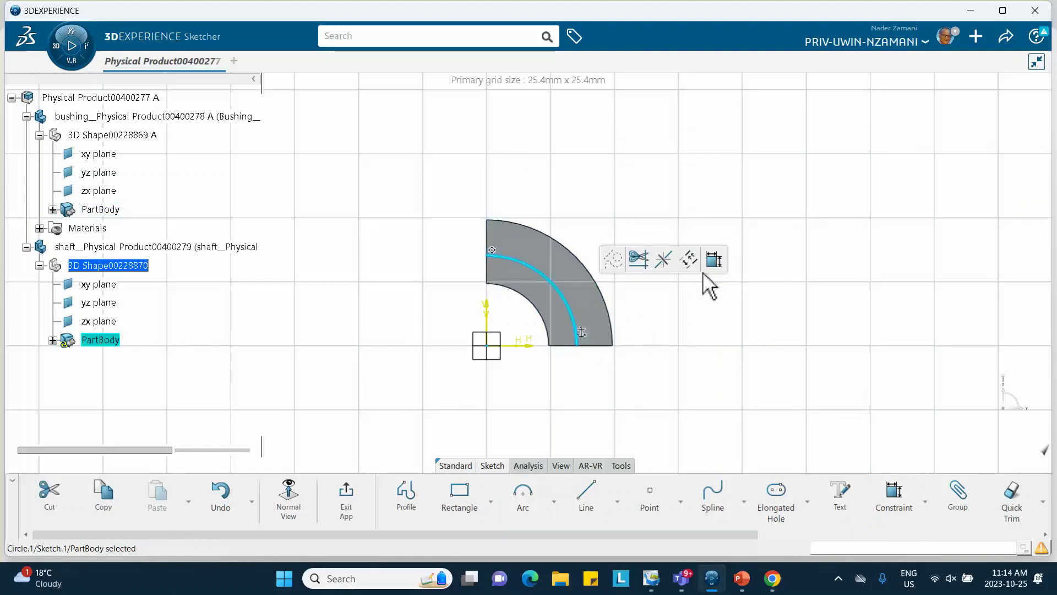
{"action": "left_click", "coordinate": [714, 259]}
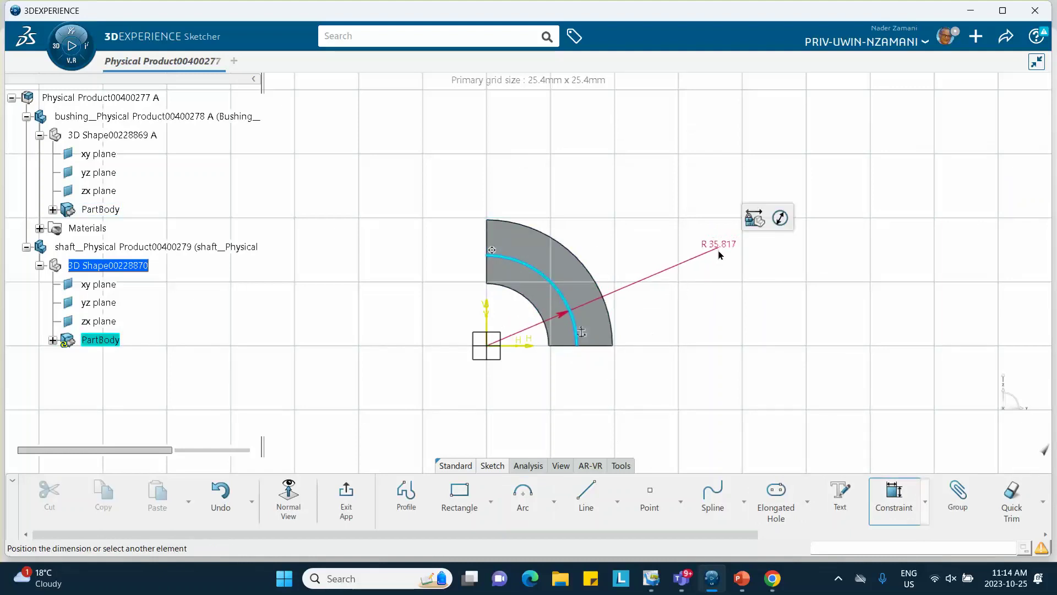
{"action": "key", "text": "Escape"}
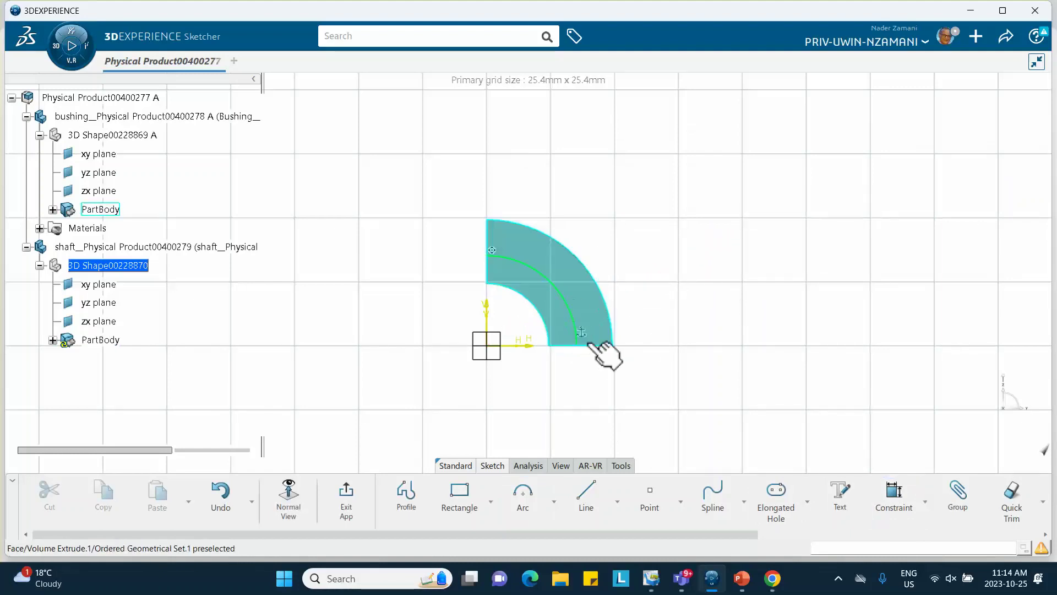
{"action": "left_click", "coordinate": [582, 333]}
{"action": "right_click", "coordinate": [583, 334]}
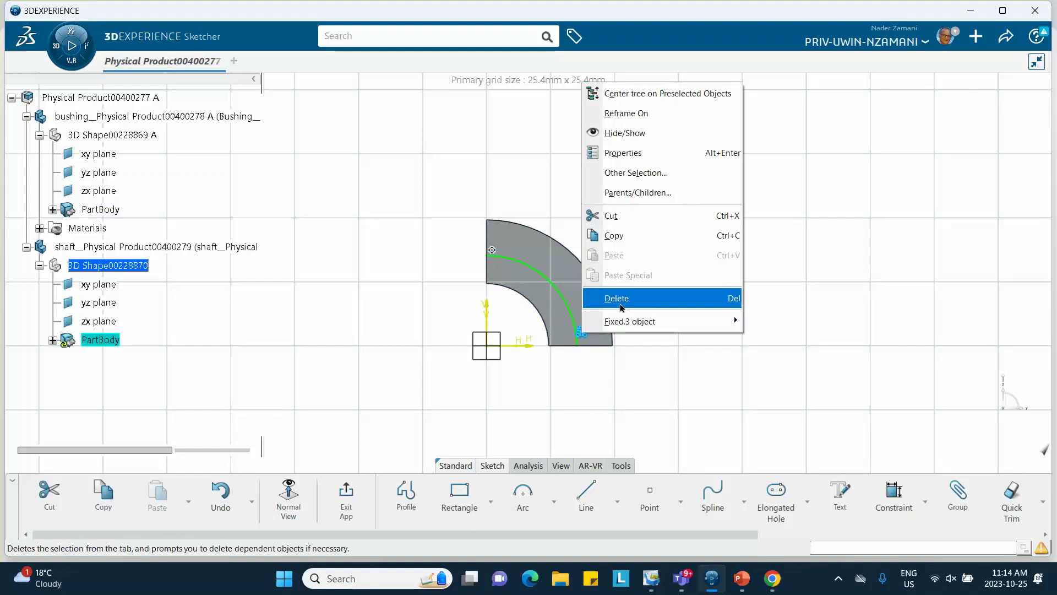
{"action": "left_click", "coordinate": [621, 300]}
Step: Constrain the quarter arc's radius to 25 mm and exit the sketch
{"action": "left_click", "coordinate": [895, 496]}
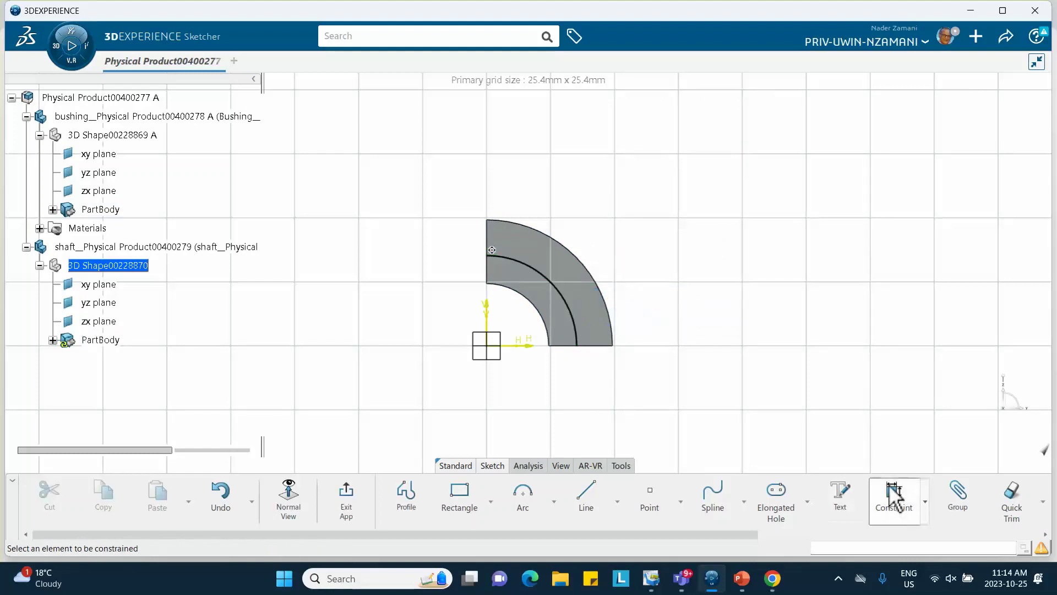
{"action": "left_click", "coordinate": [577, 306]}
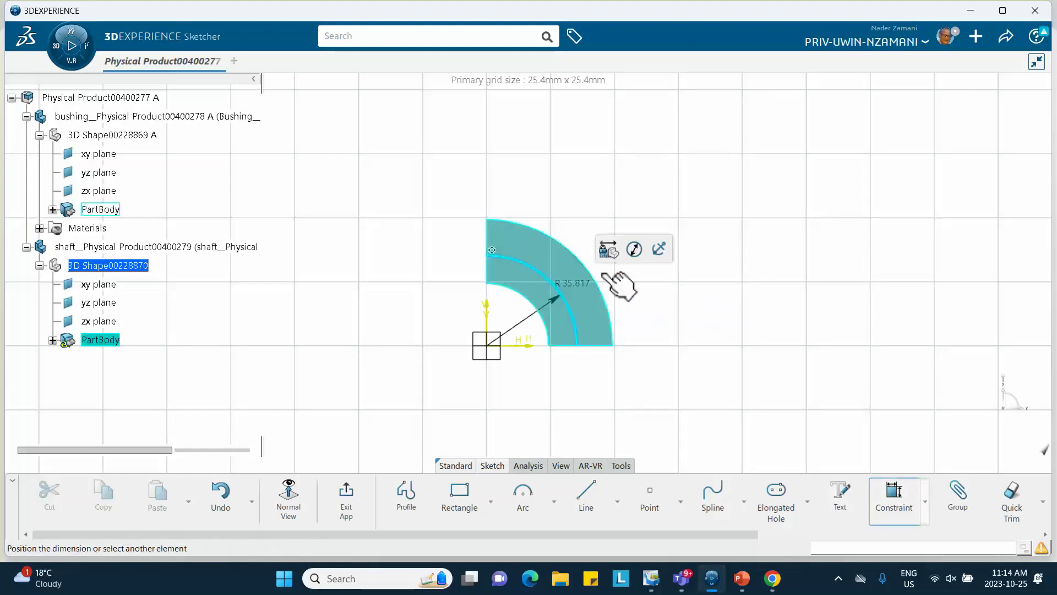
{"action": "left_click", "coordinate": [719, 217]}
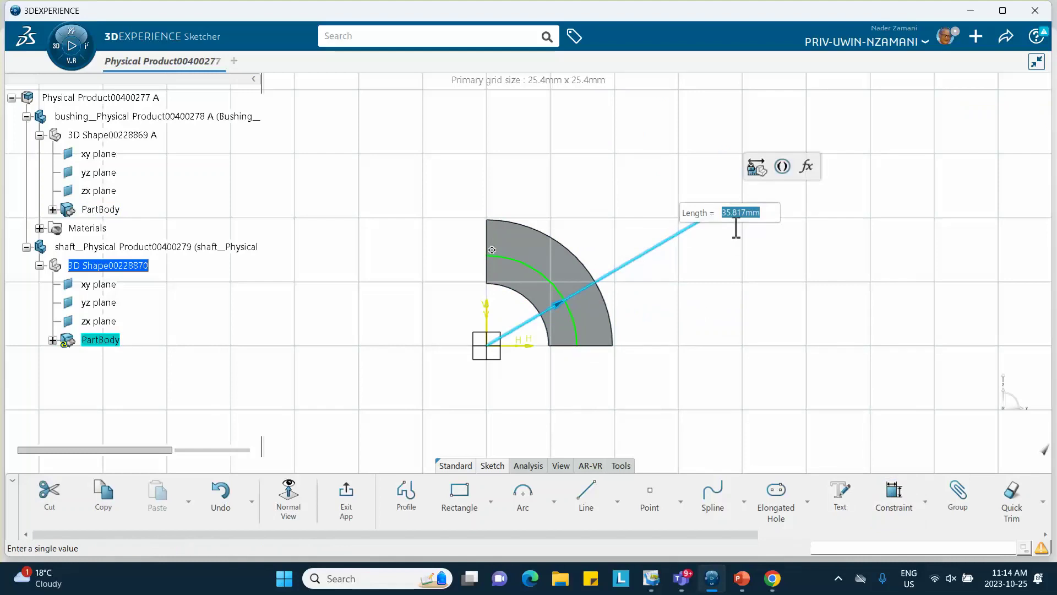
{"action": "type", "text": "25"}
{"action": "key", "text": "Return"}
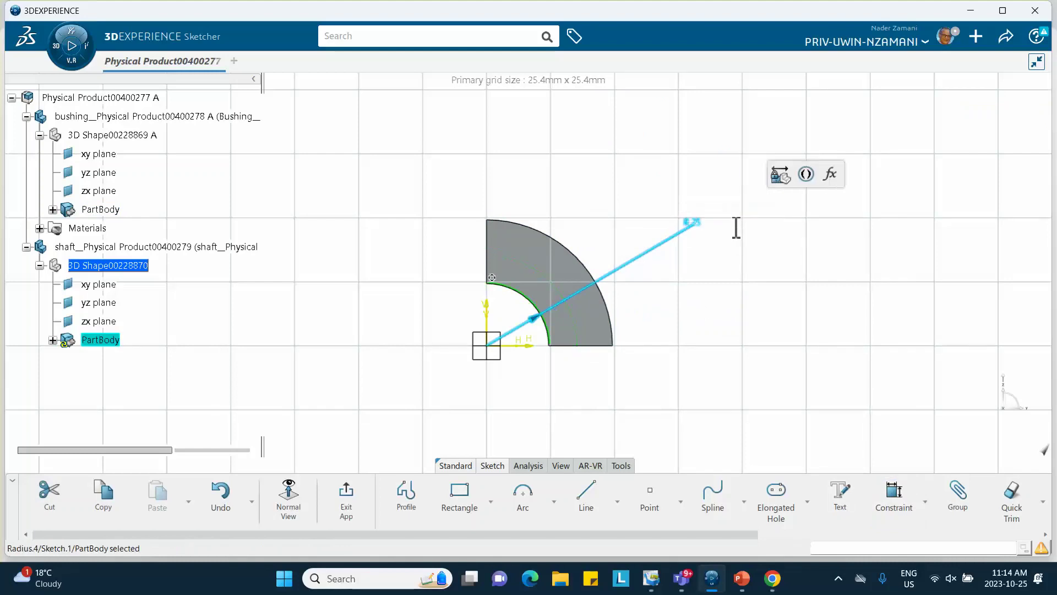
{"action": "mouse_move", "coordinate": [573, 353]}
{"action": "middle_mouse_down"}
{"action": "mouse_move", "coordinate": [567, 295]}
{"action": "mouse_move", "coordinate": [415, 225]}
{"action": "mouse_move", "coordinate": [356, 210]}
{"action": "middle_mouse_up"}
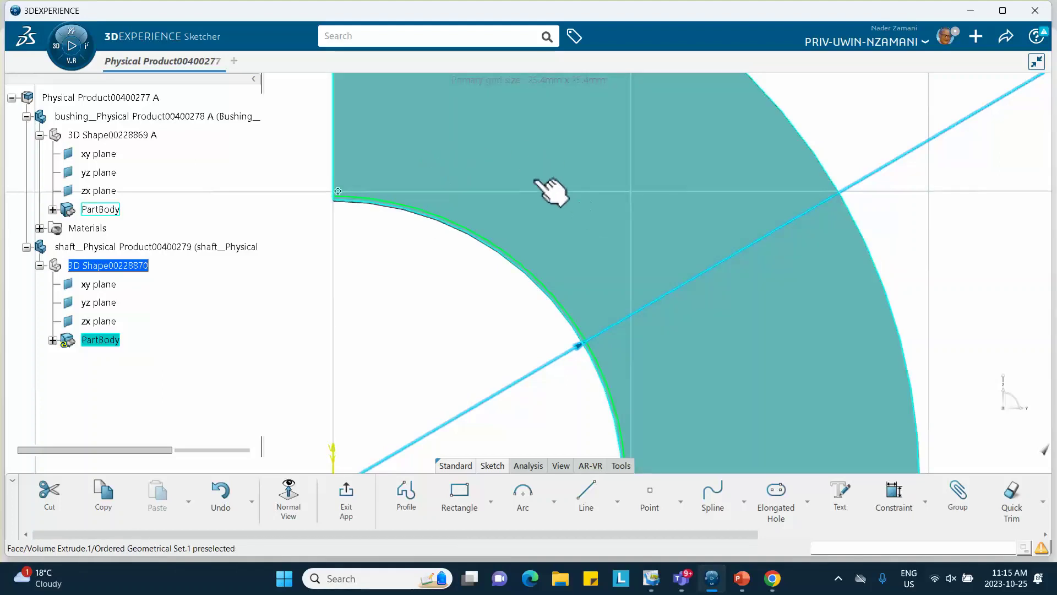
{"action": "mouse_move", "coordinate": [550, 191]}
{"action": "middle_mouse_down"}
{"action": "mouse_move", "coordinate": [540, 188]}
{"action": "mouse_move", "coordinate": [537, 295]}
{"action": "middle_mouse_up"}
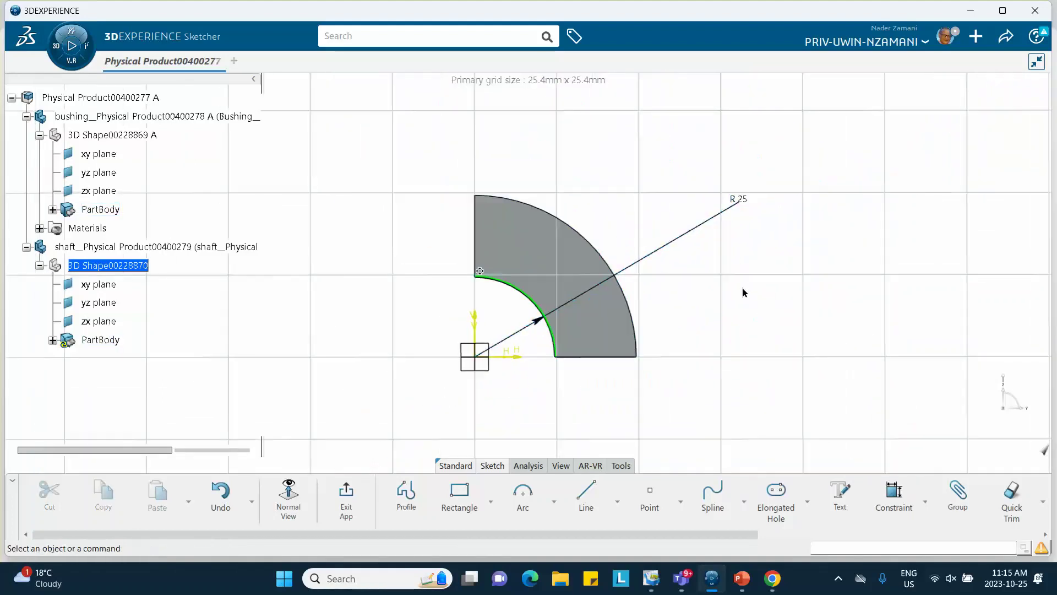
{"action": "left_click", "coordinate": [346, 498]}
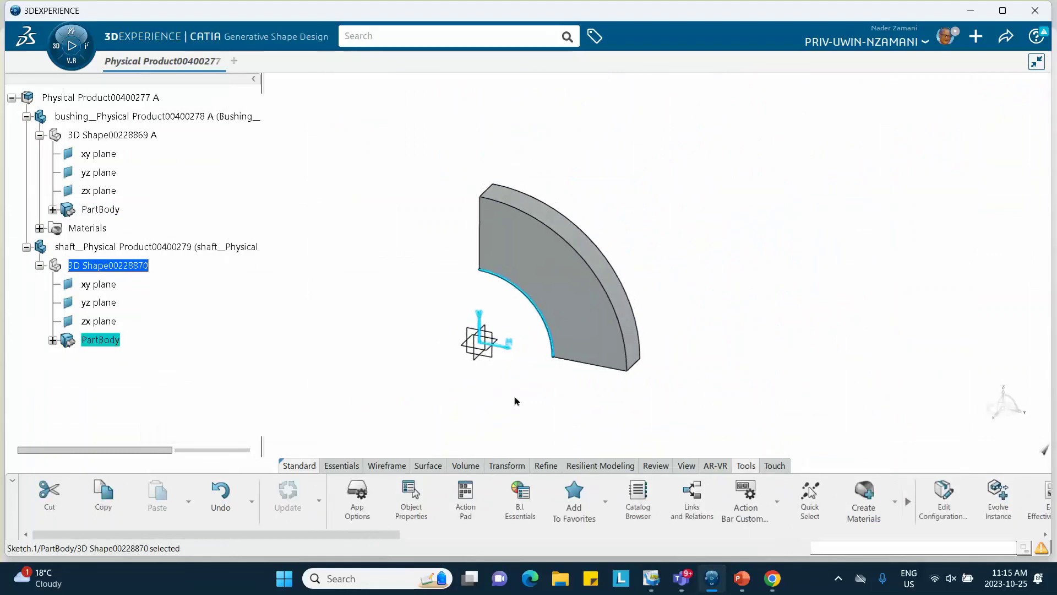
Step: Extrude the shaft's quarter-arc sketch into a surface 100 mm long
{"action": "left_click", "coordinate": [426, 465]}
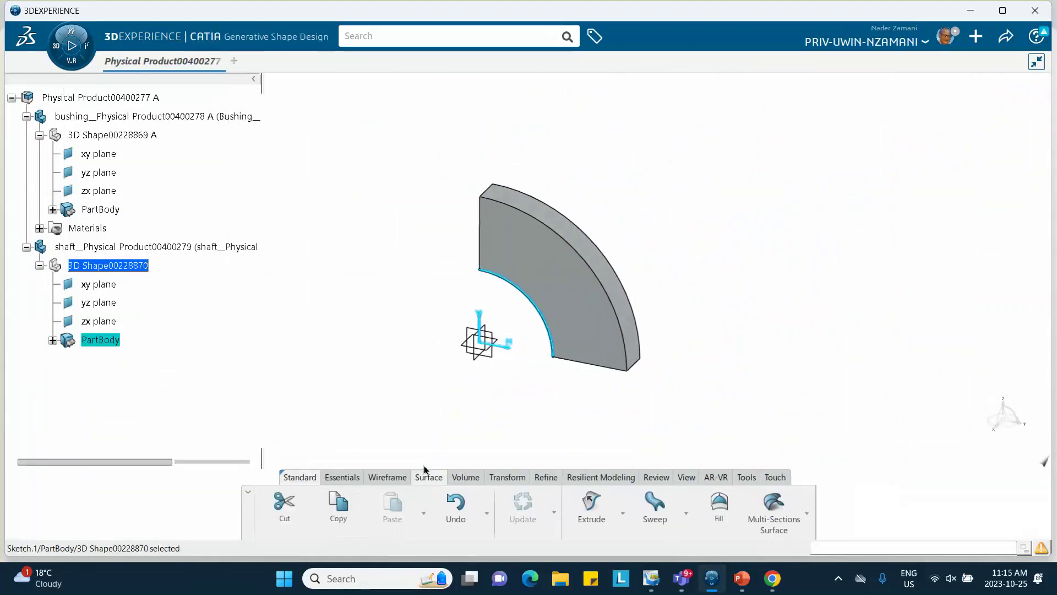
{"action": "left_click", "coordinate": [592, 504]}
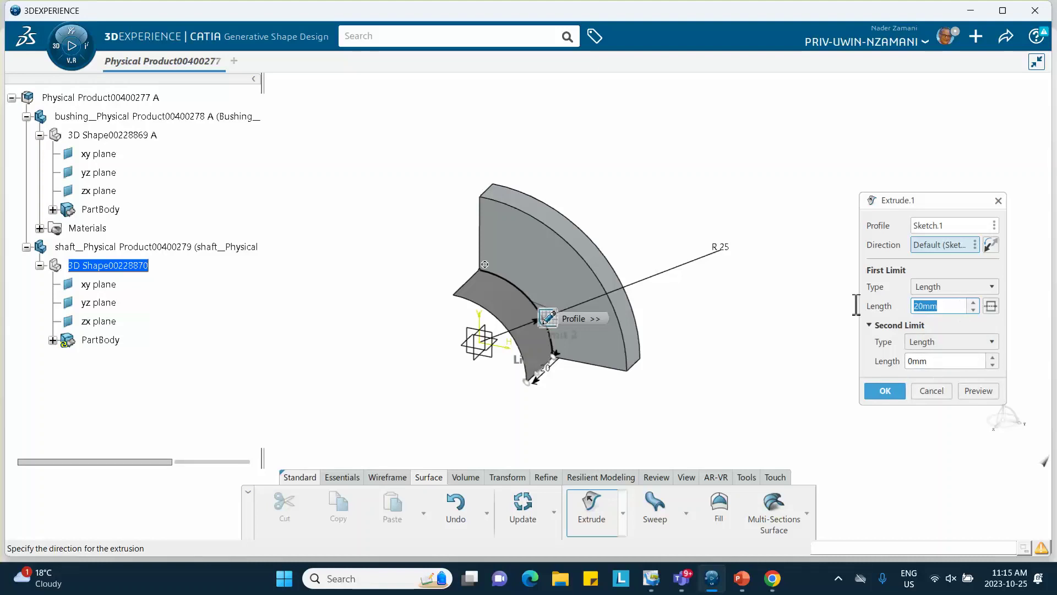
{"action": "type", "text": "00"}
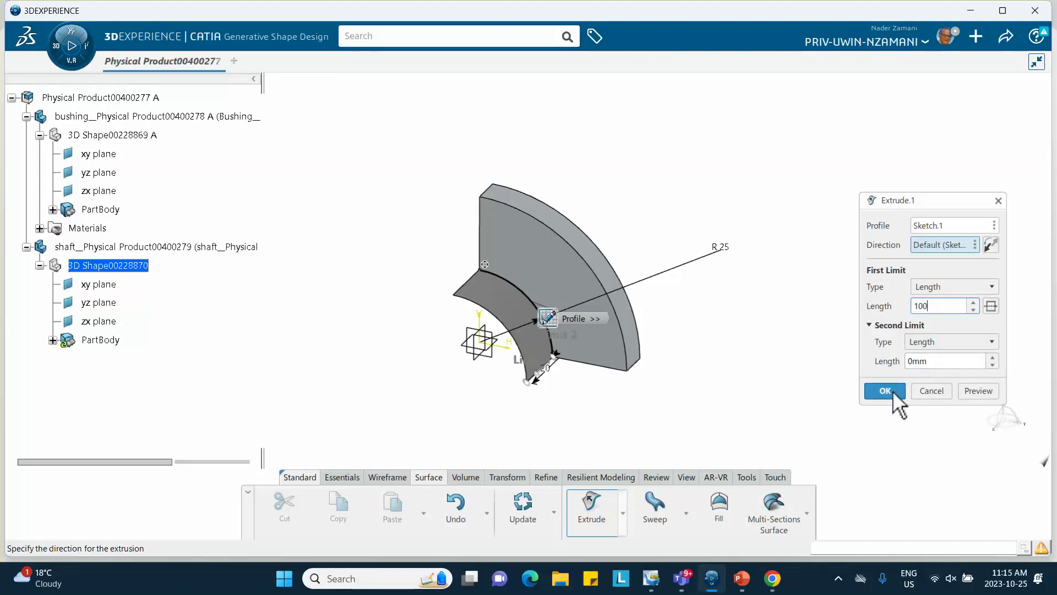
{"action": "left_click", "coordinate": [885, 391]}
Step: Reverse the direction of the shaft's surface extrusion so it extends through and behind the bushing
{"action": "double_click", "coordinate": [425, 378]}
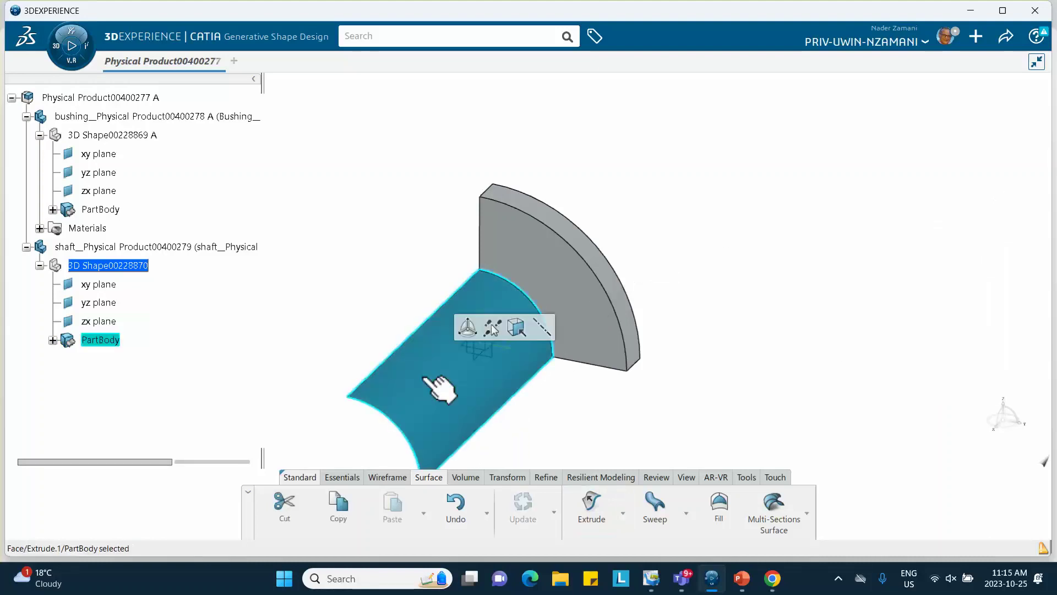
{"action": "left_click", "coordinate": [991, 244]}
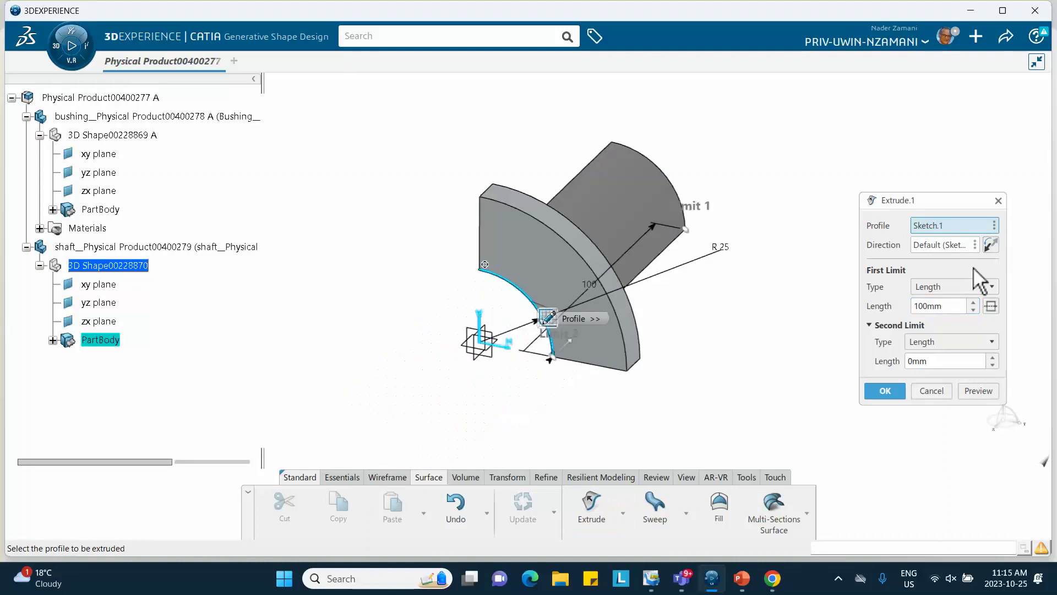
{"action": "left_click", "coordinate": [885, 390]}
{"action": "middle_click_drag", "start_coordinate": [836, 378], "coordinate": [716, 330]}
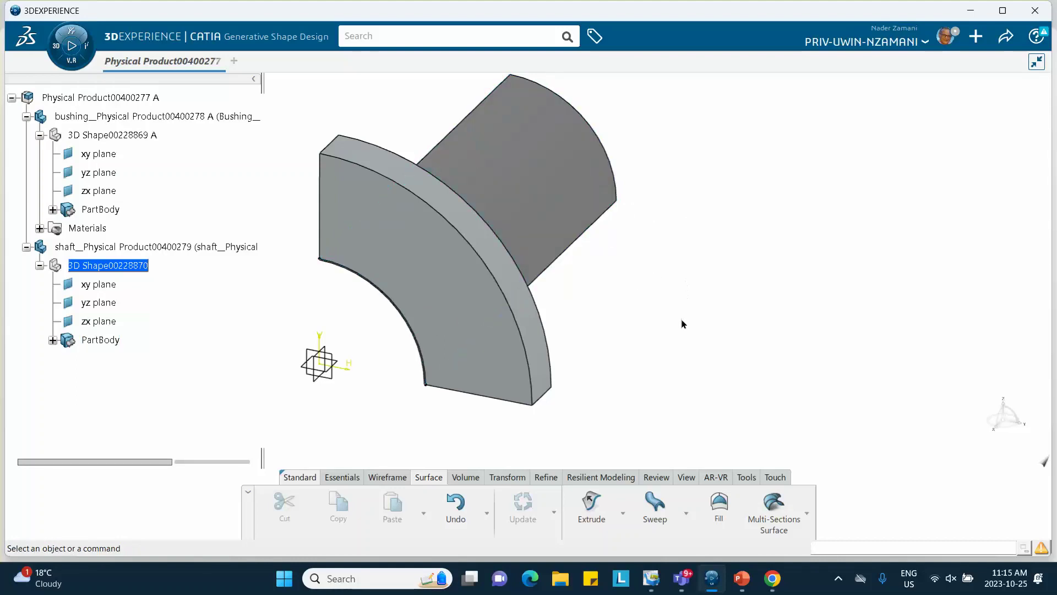
Step: Create a coordinate point in the shaft part at X -100 mm and Z 0 mm, offset in positive Y beyond the shaft surface
{"action": "left_click", "coordinate": [343, 477]}
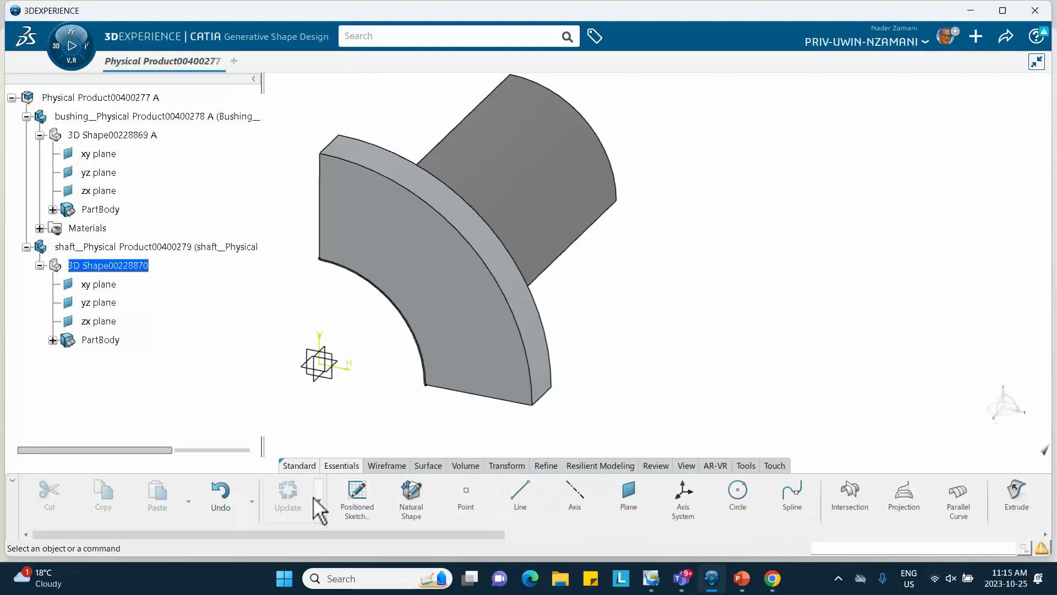
{"action": "left_click", "coordinate": [466, 498]}
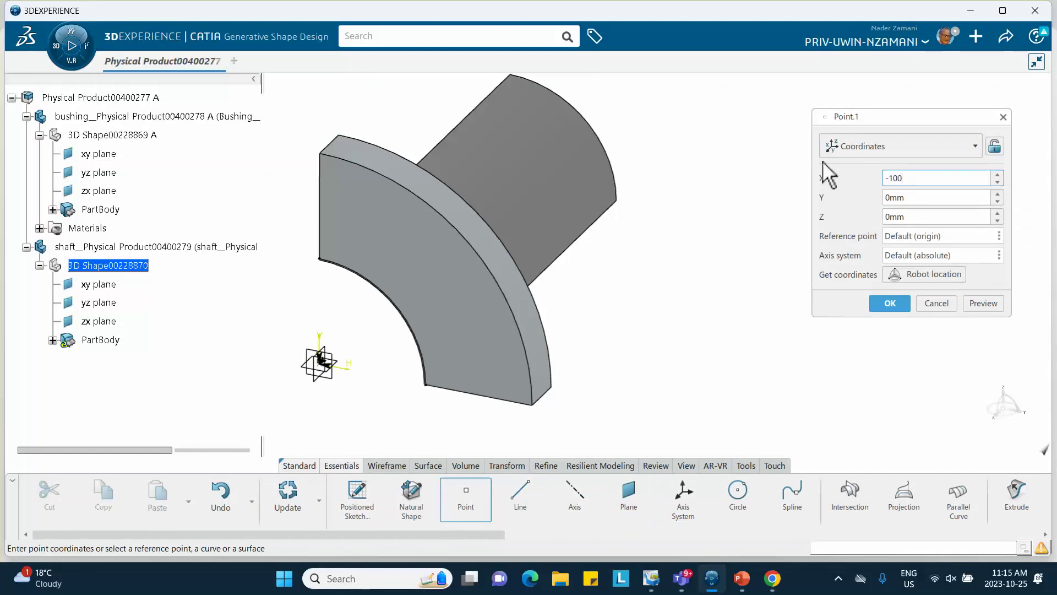
{"action": "type", "text": "-100"}
{"action": "left_click", "coordinate": [938, 197]}
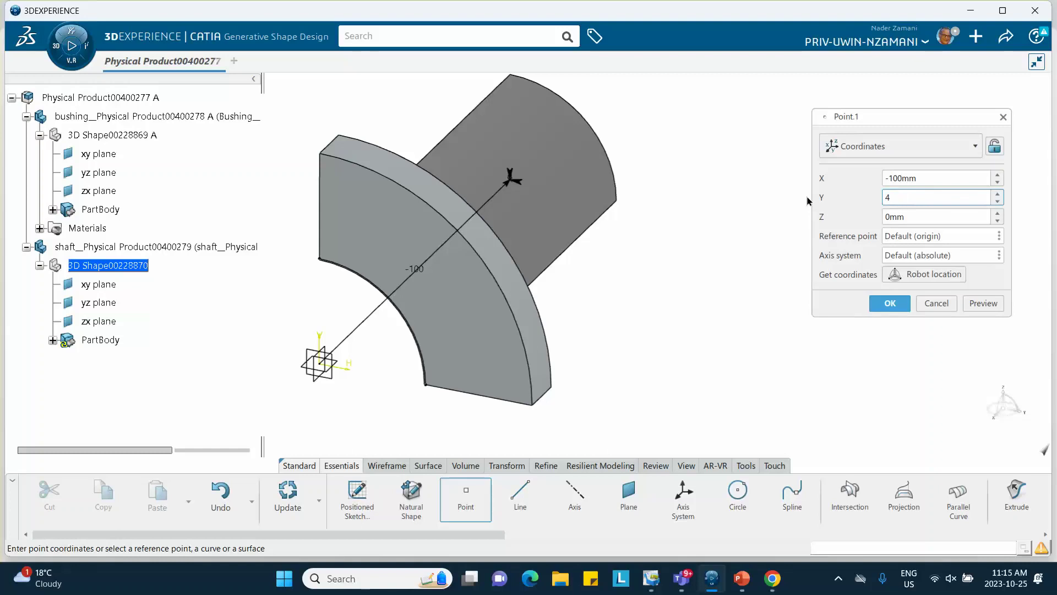
{"action": "left_click", "coordinate": [892, 302]}
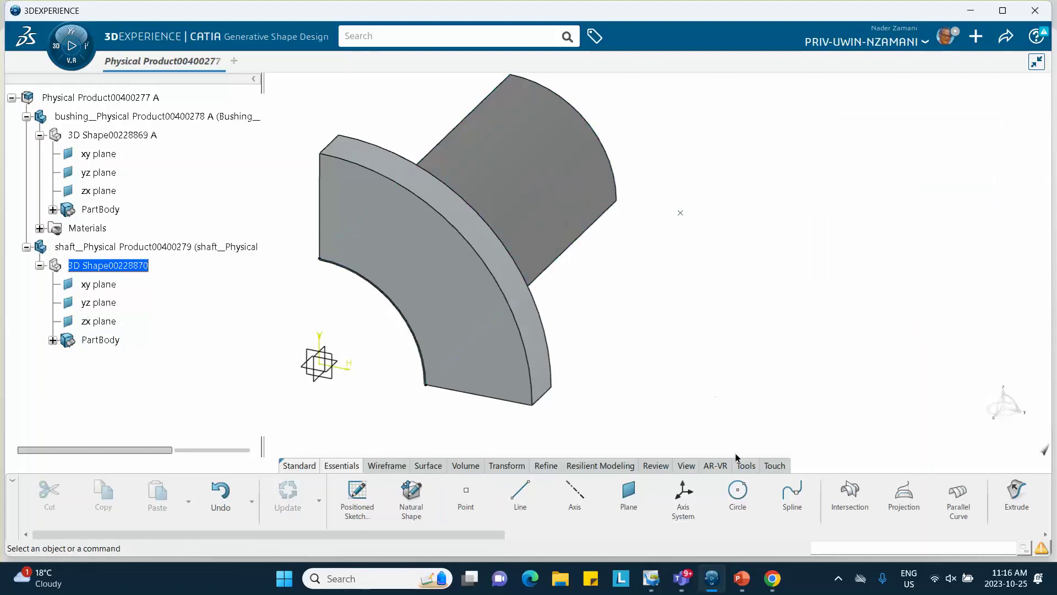
Step: Copy the bushing__Oct_25_2023 material from the bushing to the shaft part with Pick Materials and expand the shaft's materials
{"action": "left_click", "coordinate": [748, 466]}
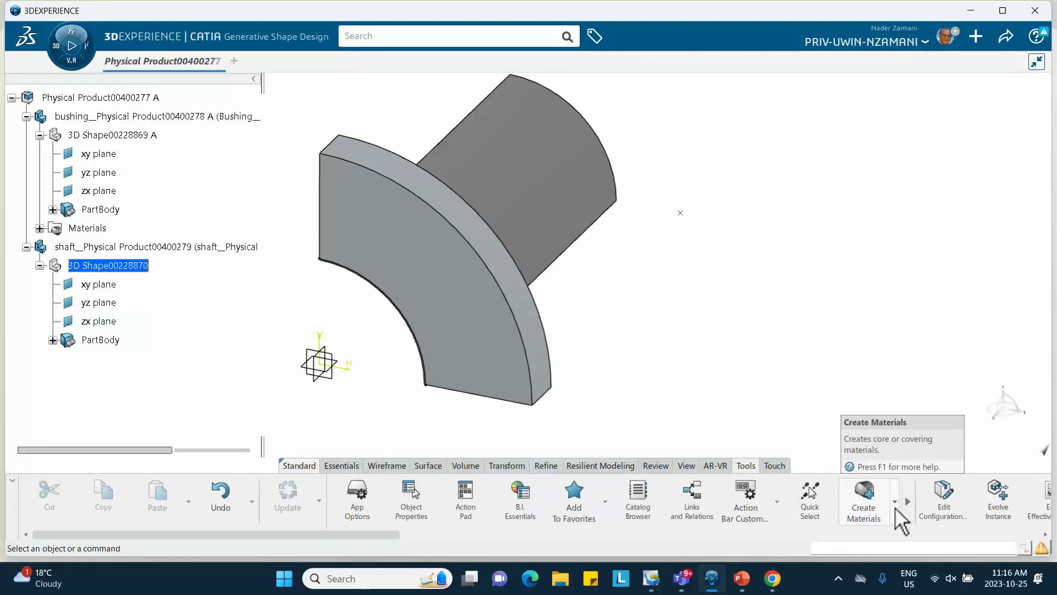
{"action": "left_click", "coordinate": [895, 502]}
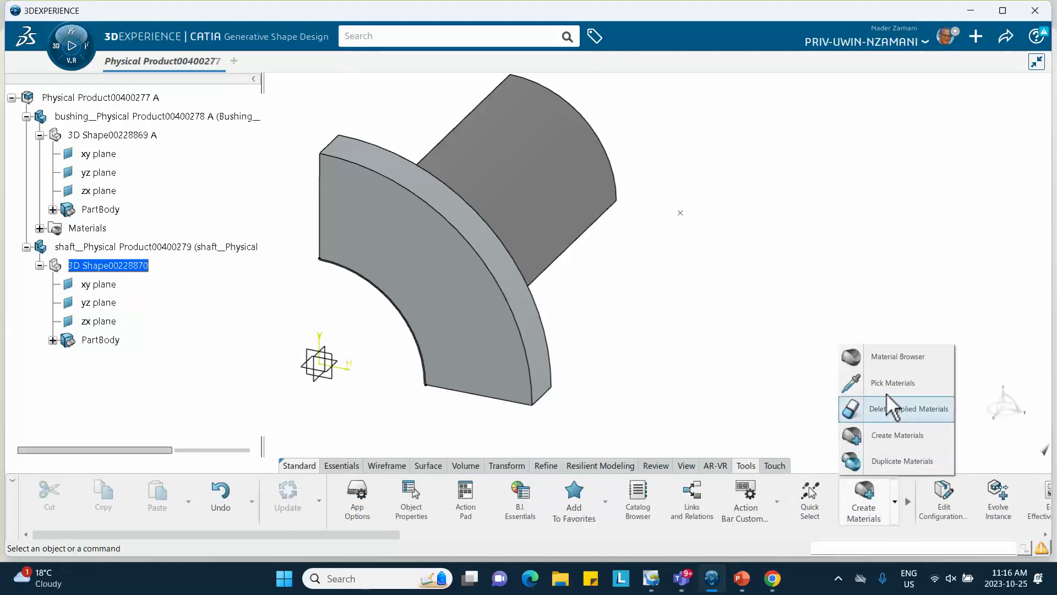
{"action": "left_click", "coordinate": [884, 381]}
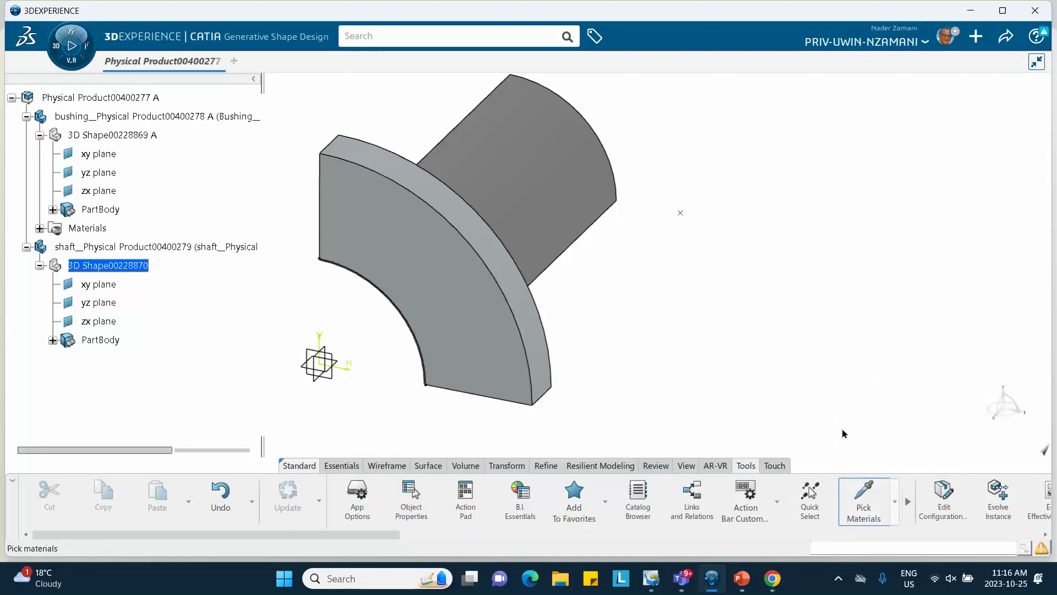
{"action": "left_click", "coordinate": [865, 515]}
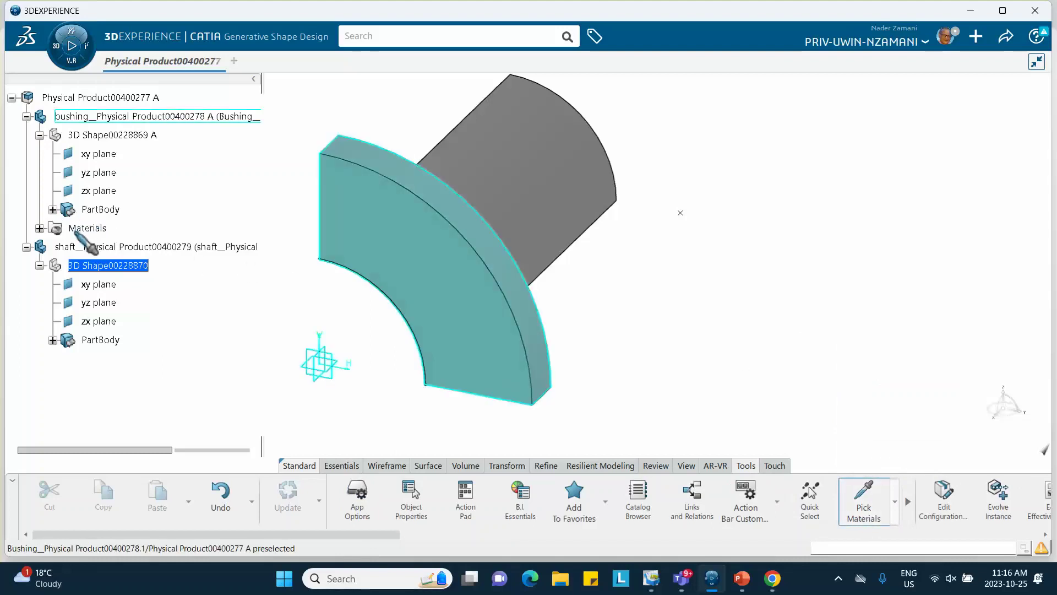
{"action": "left_click", "coordinate": [40, 228]}
{"action": "left_click", "coordinate": [89, 247]}
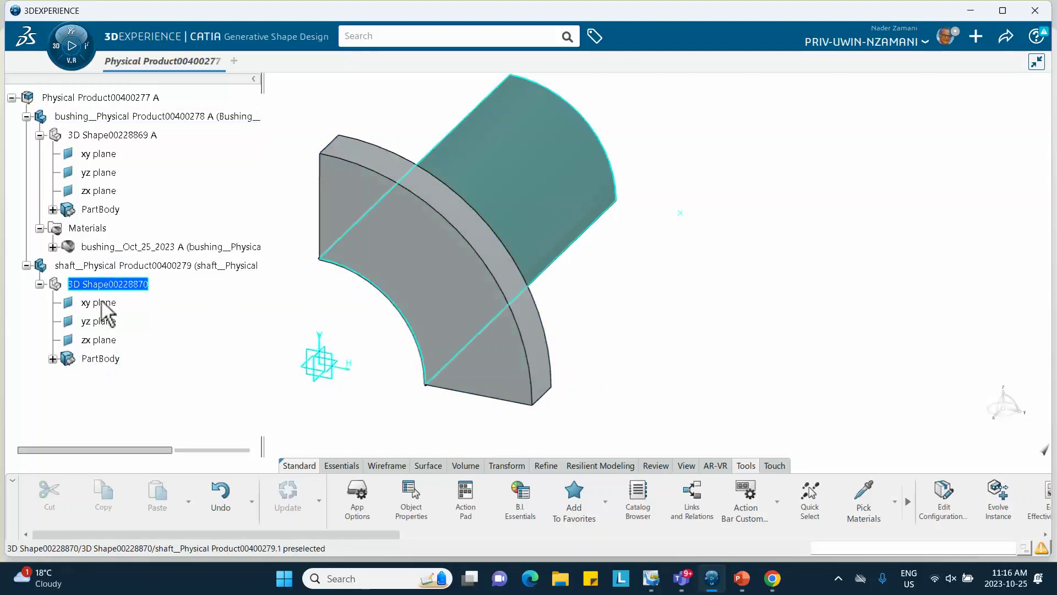
{"action": "left_click", "coordinate": [108, 266]}
{"action": "left_click", "coordinate": [348, 286]}
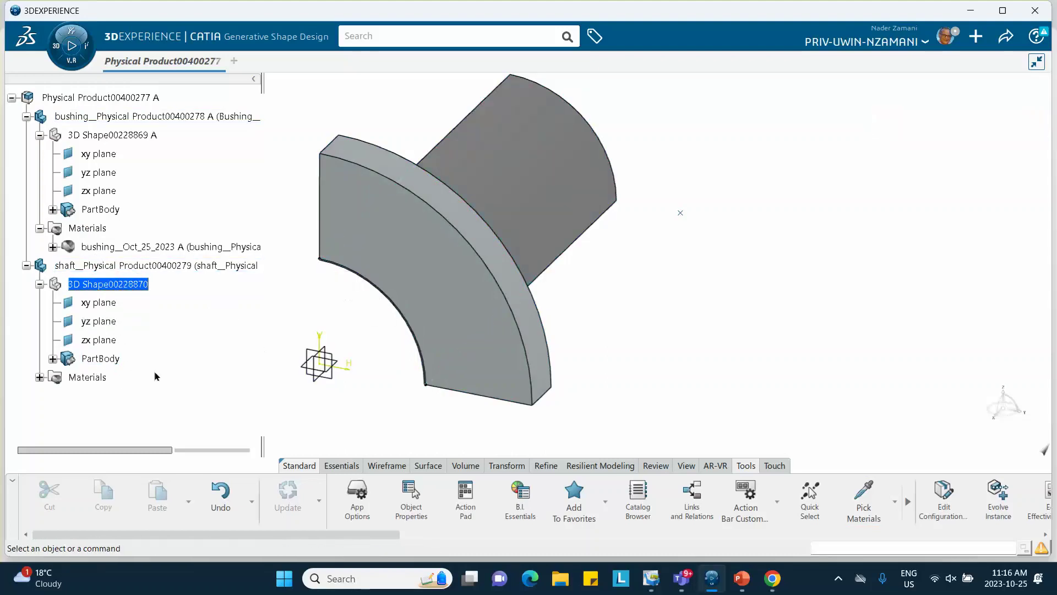
{"action": "left_click", "coordinate": [40, 378]}
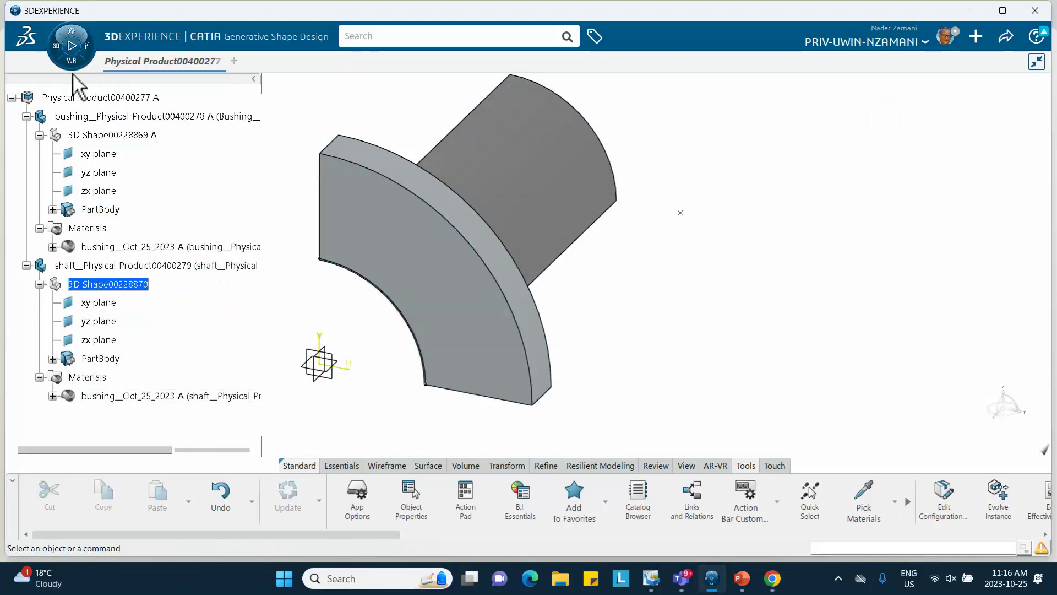
Step: Save the model and activate the root physical product that contains the bushing and the shaft
{"action": "left_click", "coordinate": [1008, 38]}
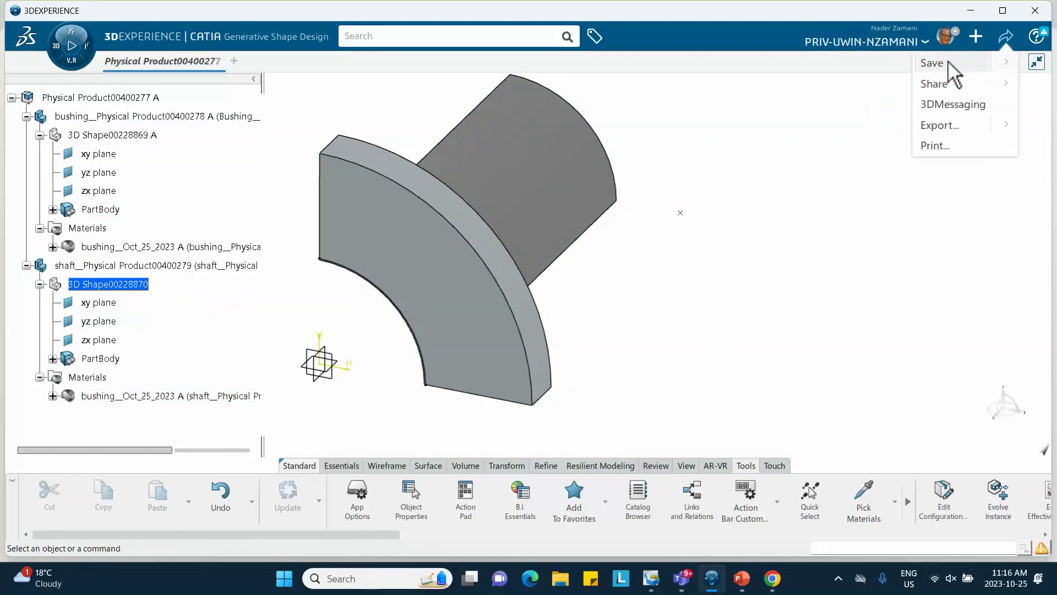
{"action": "left_click", "coordinate": [932, 62]}
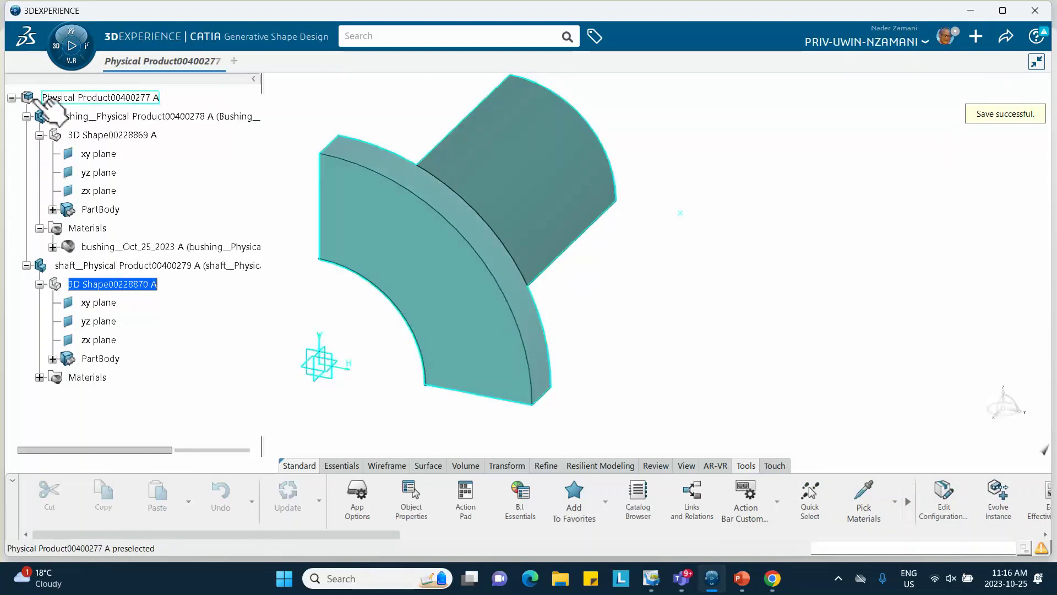
{"action": "left_click", "coordinate": [103, 97]}
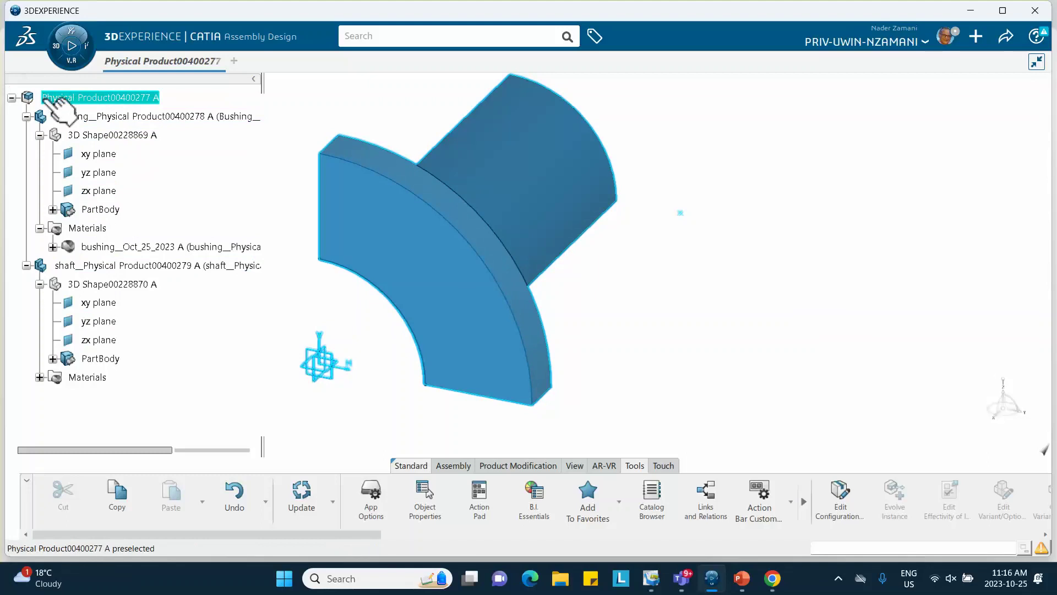
{"action": "left_click", "coordinate": [57, 55]}
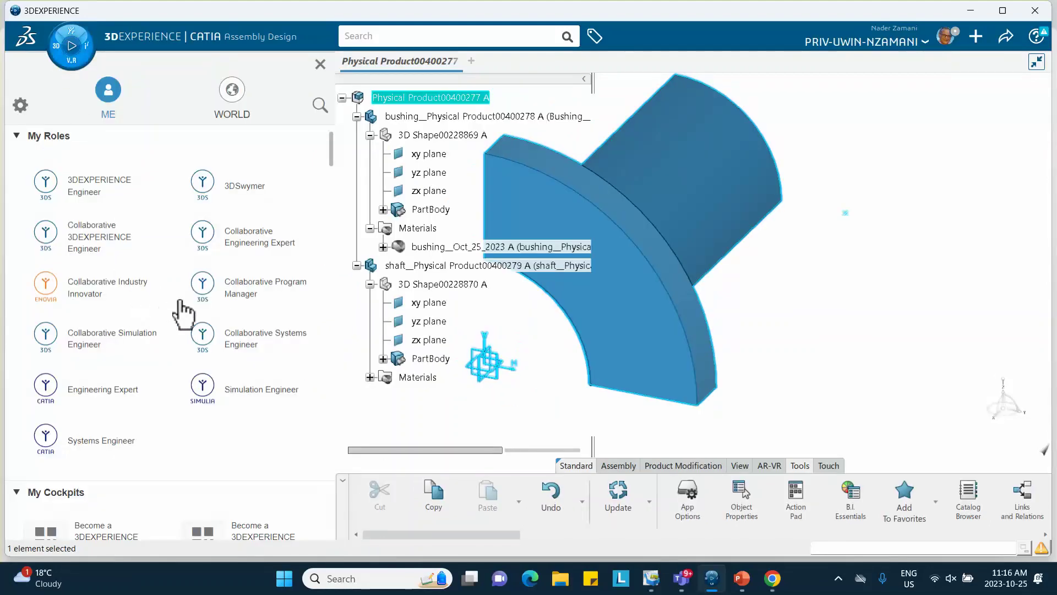
{"action": "scroll", "coordinate": [127, 418], "scroll_direction": "down", "scroll_amount": 4}
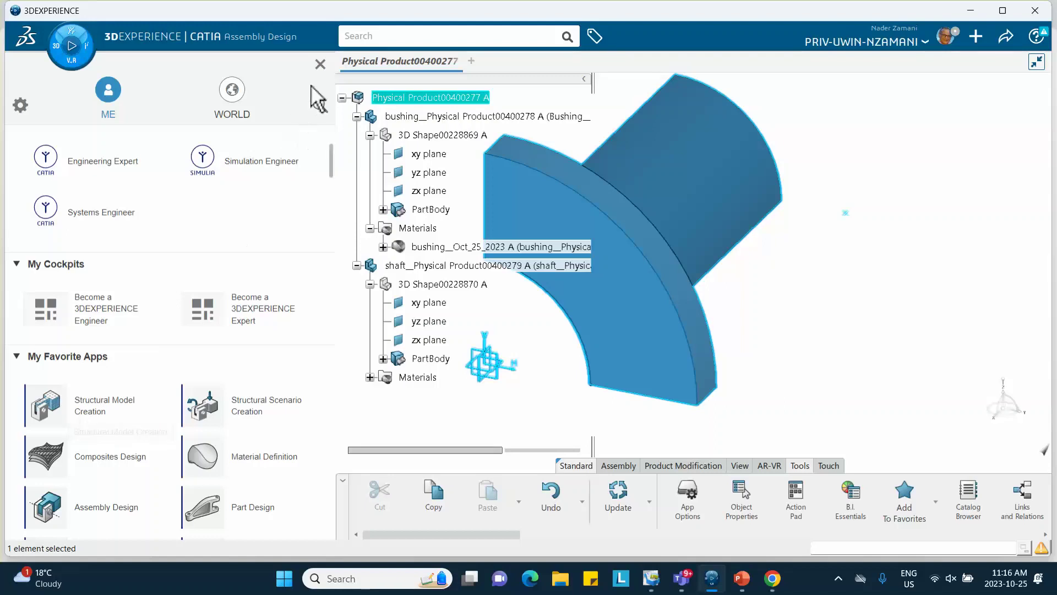
{"action": "left_click", "coordinate": [320, 65]}
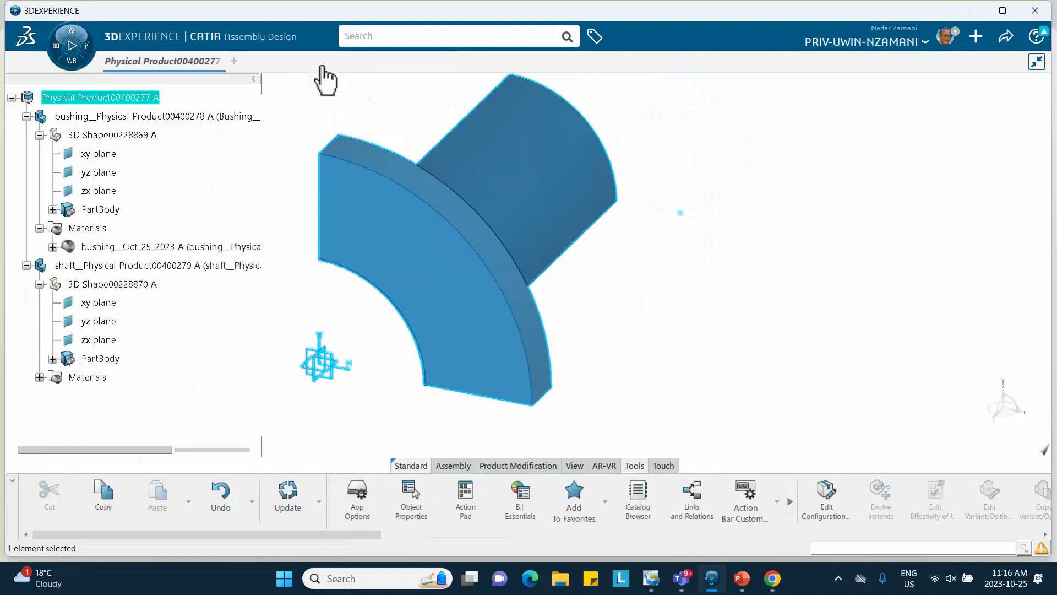
{"action": "right_click", "coordinate": [123, 95]}
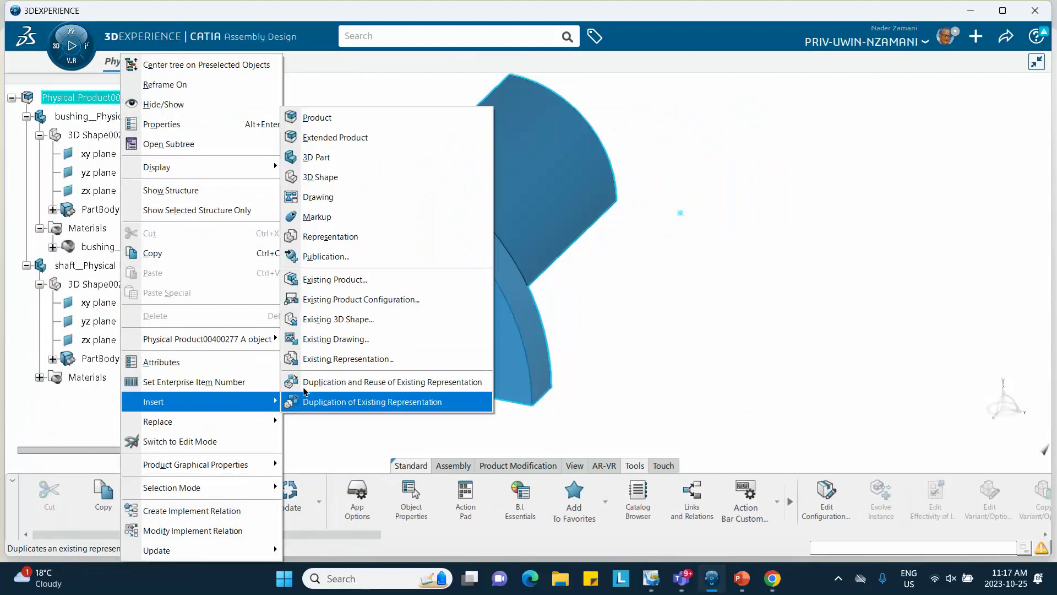
{"action": "left_click", "coordinate": [320, 242]}
Step: Switch to Structural Model Creation and set all shapes of the root product, bushing and shaft, as contributing to the finite element model
{"action": "left_click", "coordinate": [64, 48]}
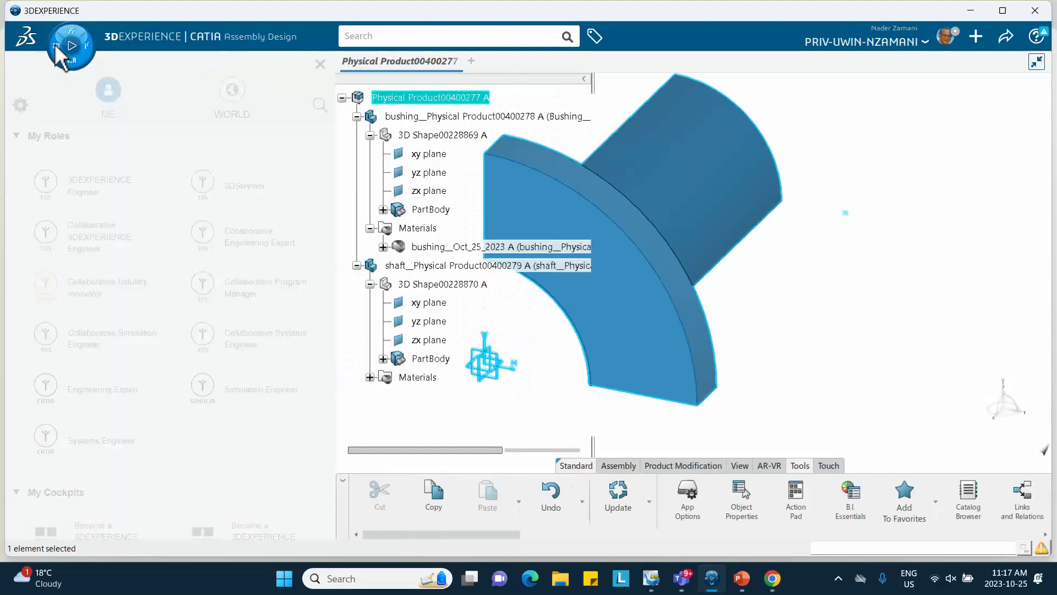
{"action": "scroll", "coordinate": [80, 193], "scroll_direction": "down", "scroll_amount": 4}
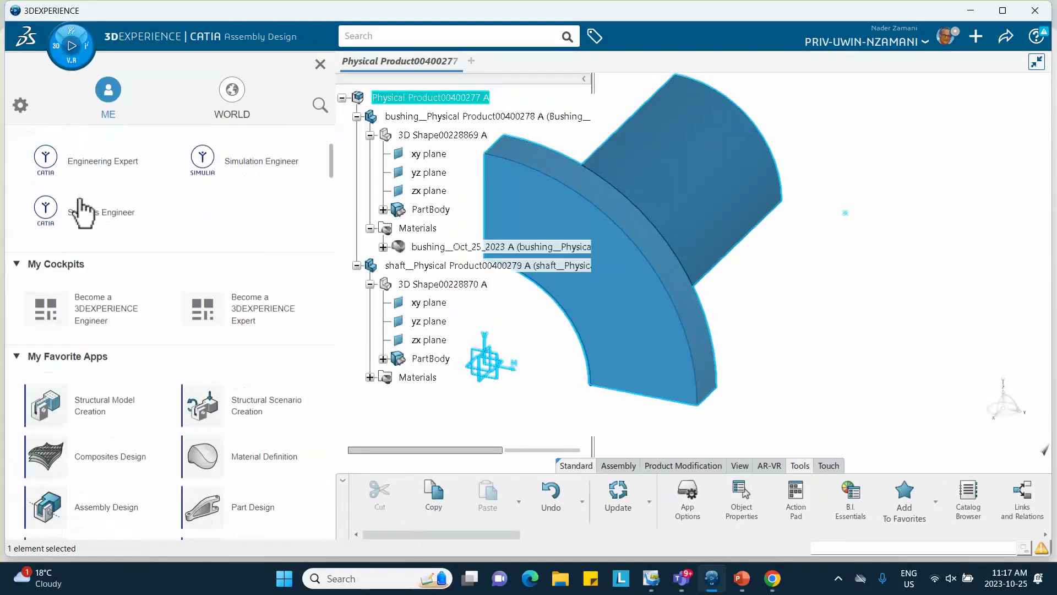
{"action": "left_click", "coordinate": [88, 404]}
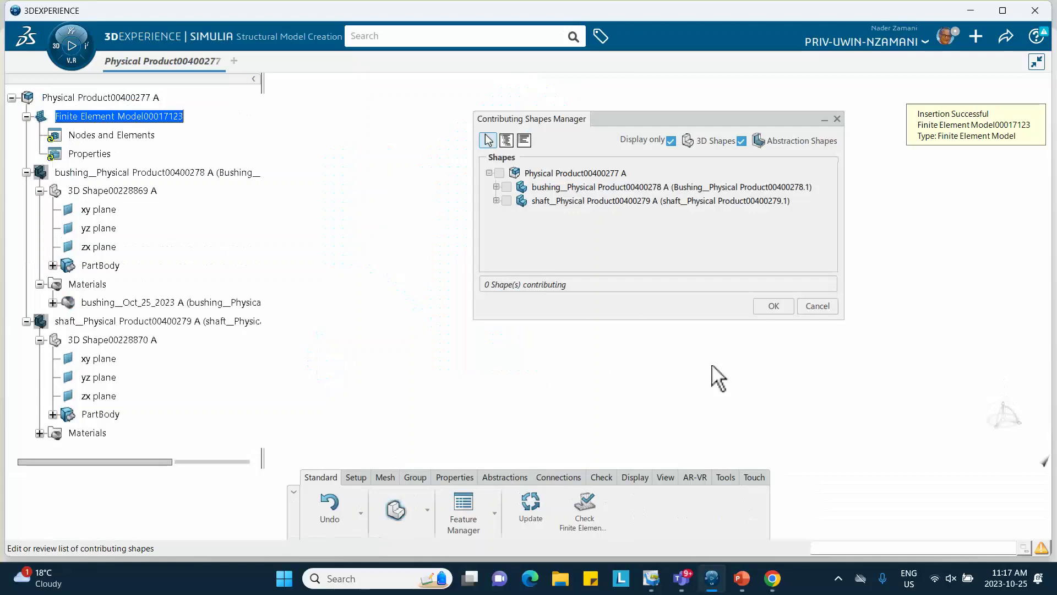
{"action": "left_click", "coordinate": [499, 174]}
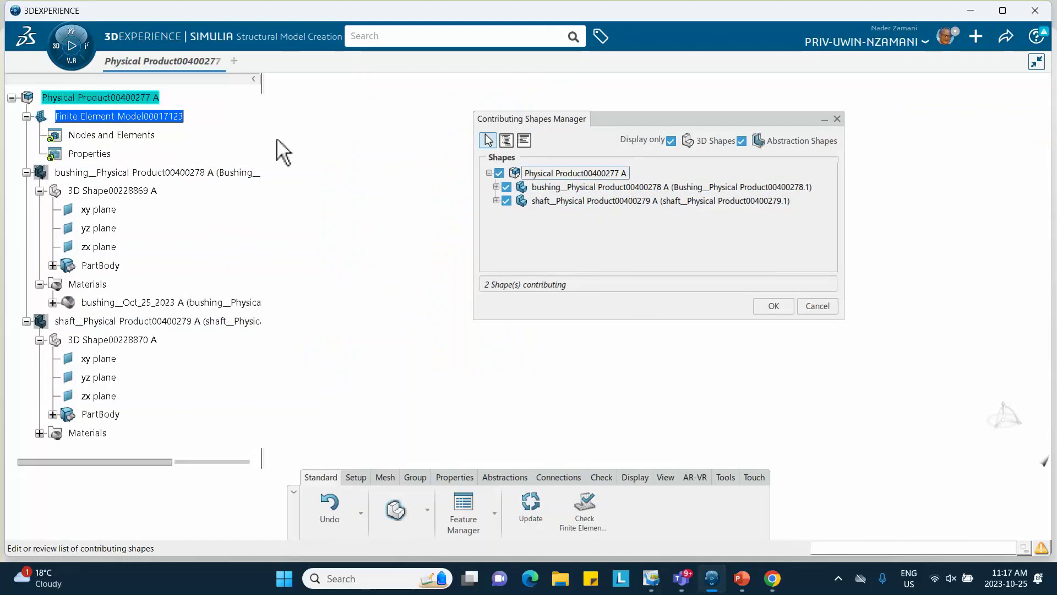
{"action": "left_click", "coordinate": [773, 306]}
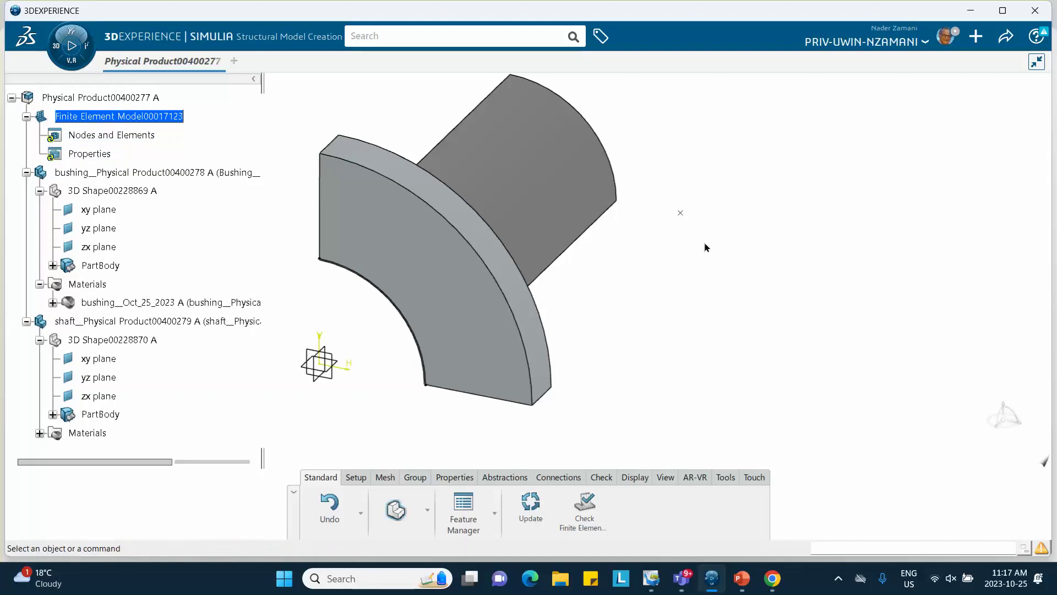
Step: Start a Sweep 3D Mesh on the bushing body with manual source/target selection and clear the default source and target faces
{"action": "left_click", "coordinate": [385, 477]}
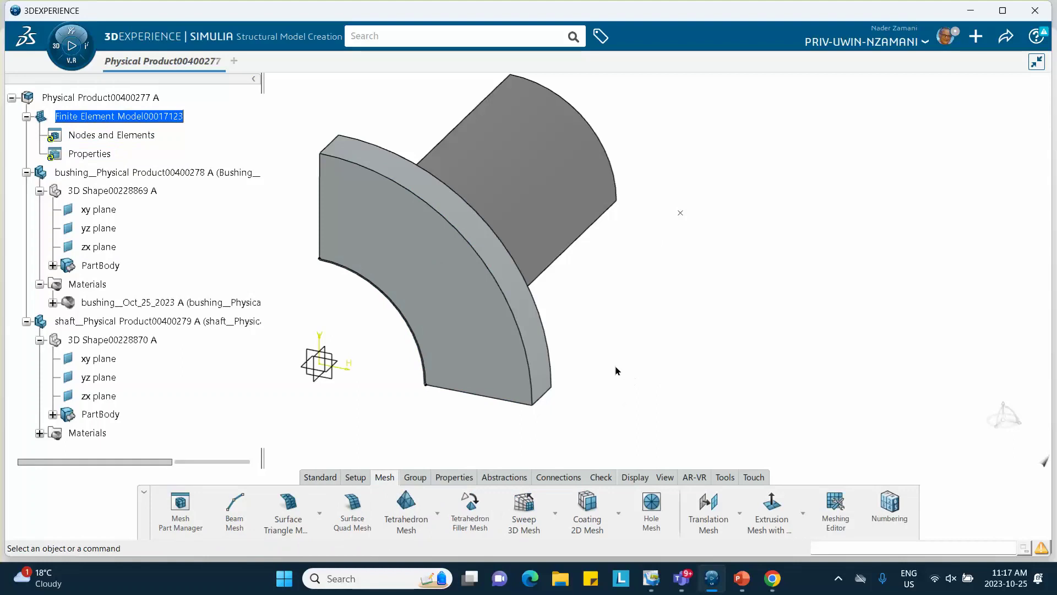
{"action": "middle_click_drag", "start_coordinate": [617, 371], "coordinate": [534, 255]}
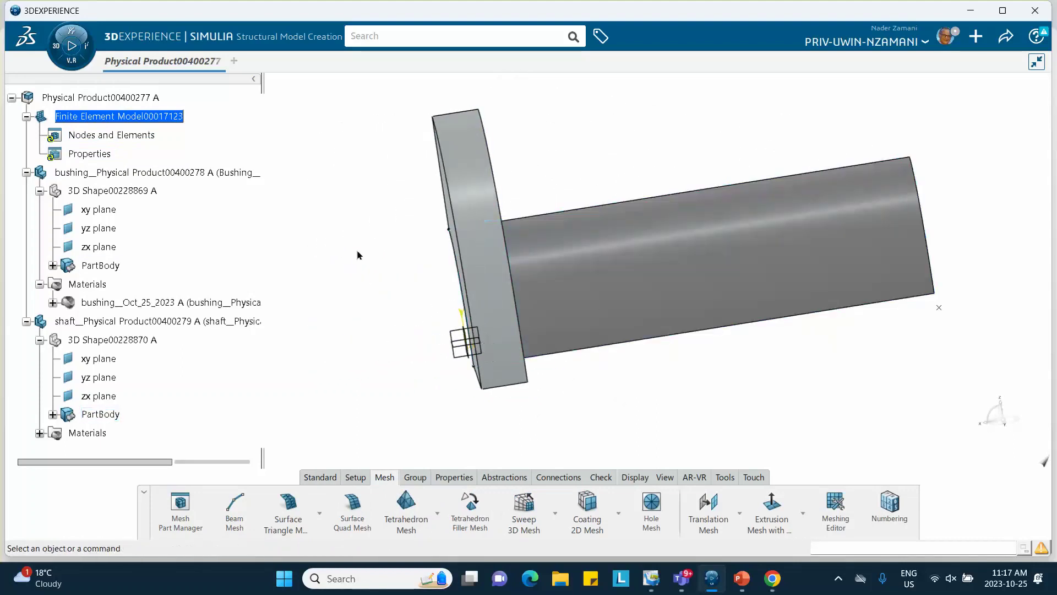
{"action": "middle_click_drag", "start_coordinate": [357, 255], "coordinate": [444, 318]}
{"action": "middle_click_drag", "start_coordinate": [709, 381], "coordinate": [700, 357]}
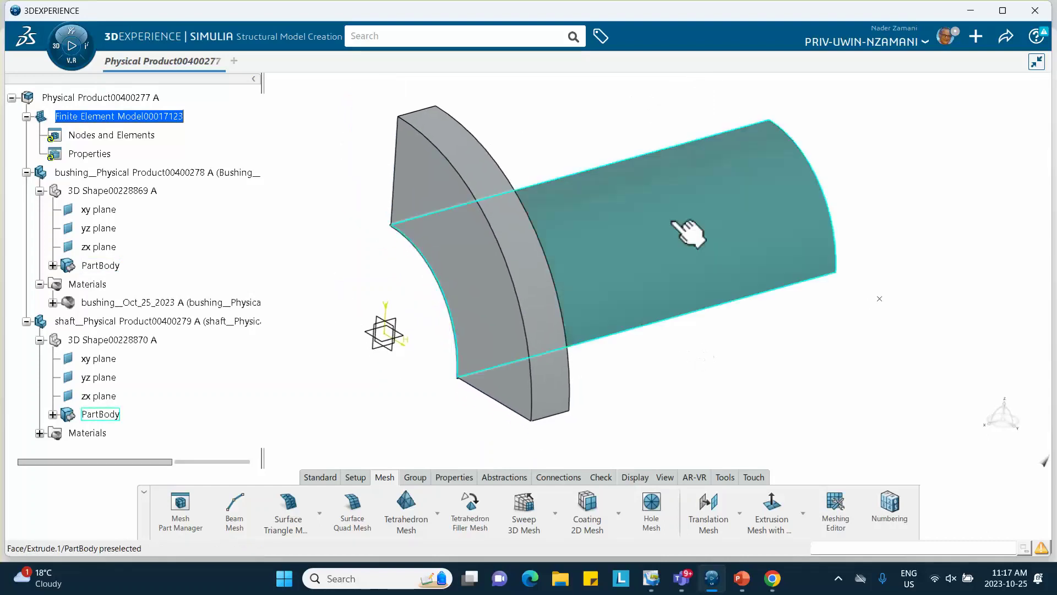
{"action": "left_click", "coordinate": [526, 521]}
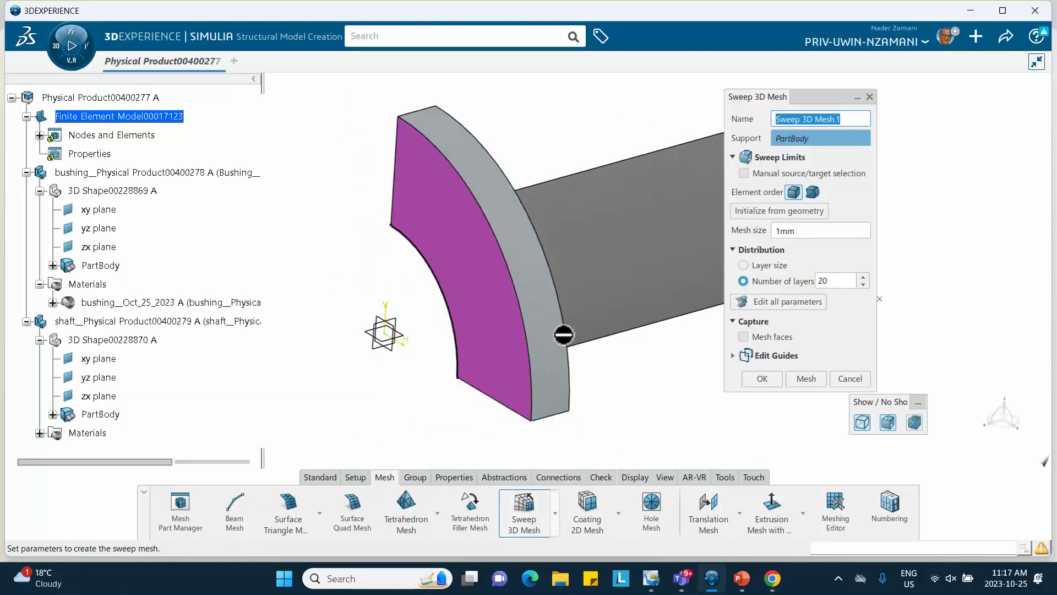
{"action": "middle_click_drag", "start_coordinate": [561, 333], "coordinate": [405, 320]}
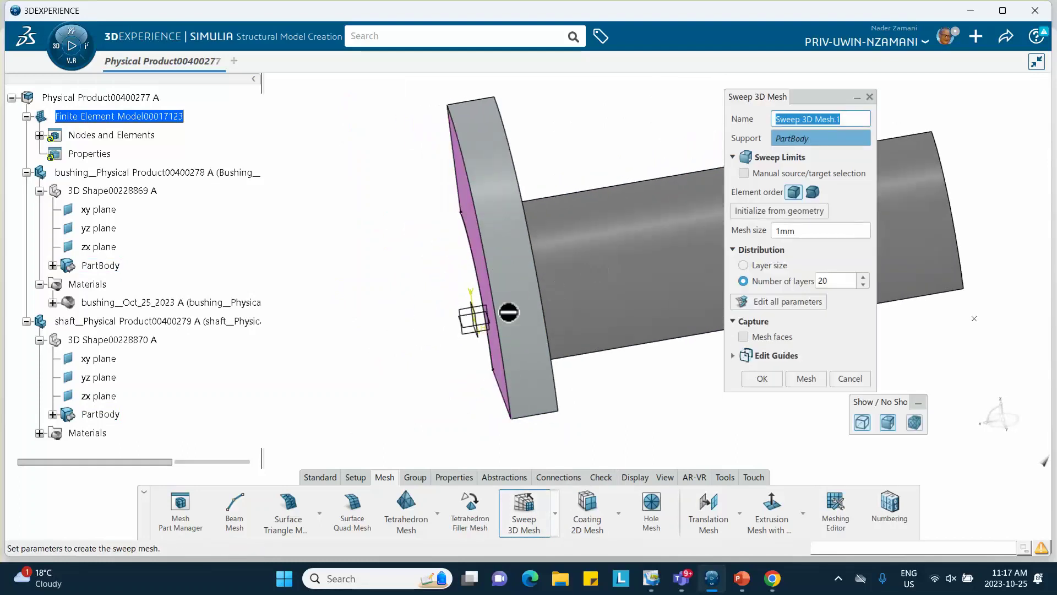
{"action": "middle_click_drag", "start_coordinate": [591, 414], "coordinate": [489, 443]}
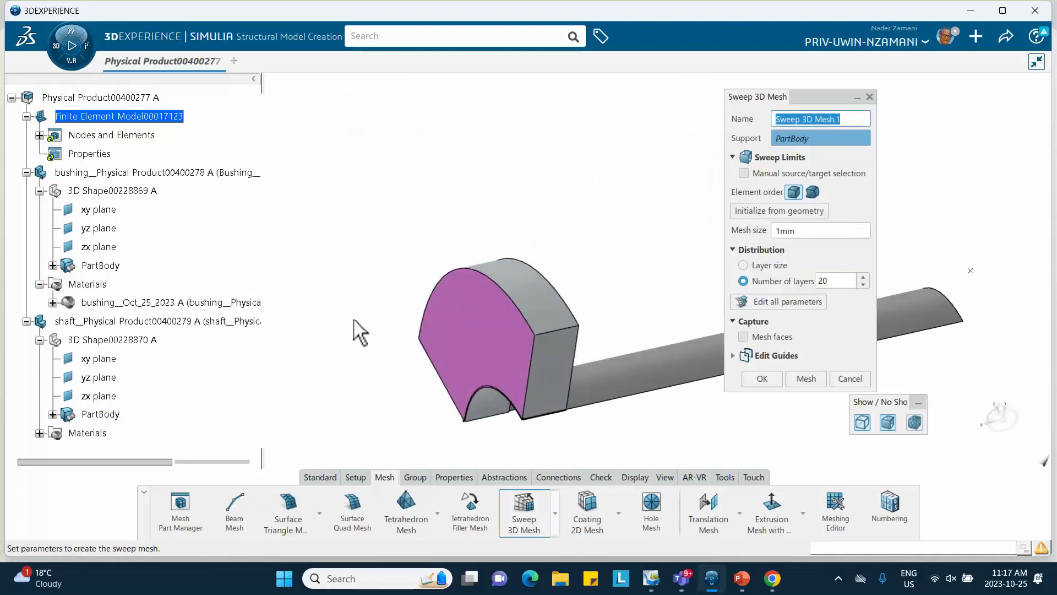
{"action": "left_click", "coordinate": [744, 174]}
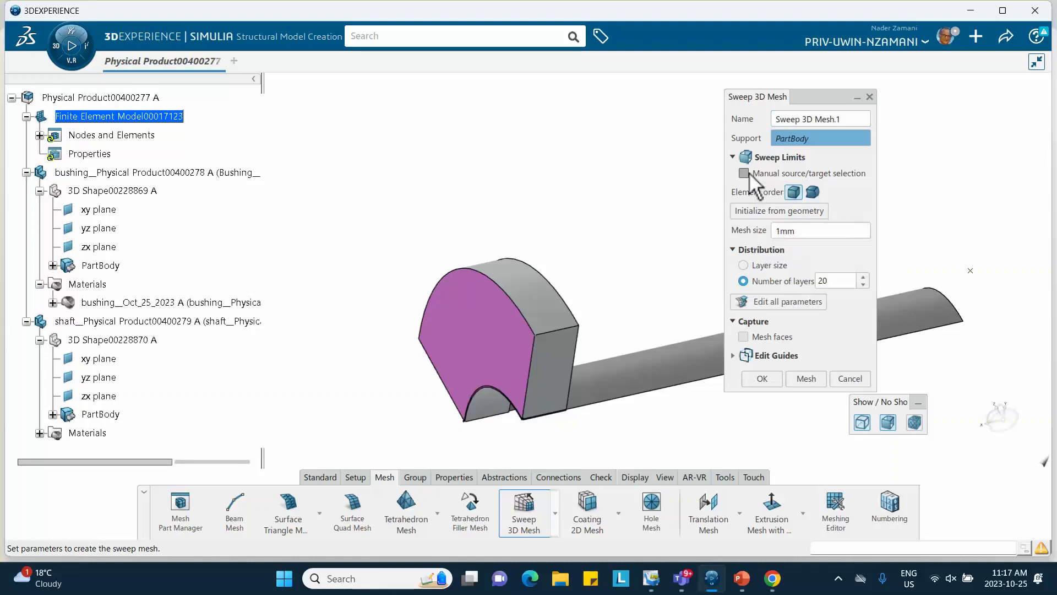
{"action": "right_click", "coordinate": [782, 190]}
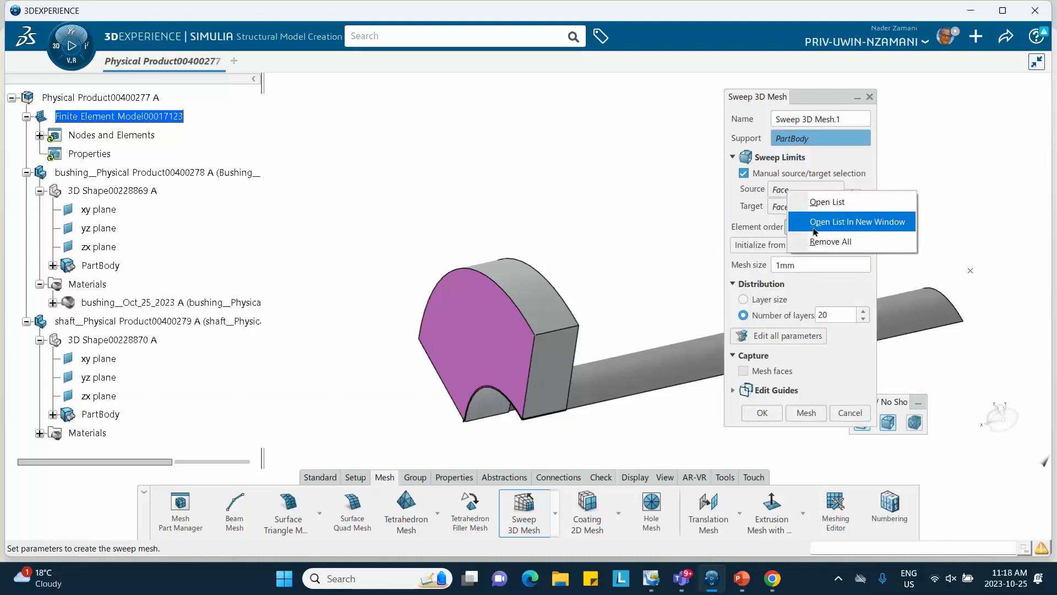
{"action": "left_click", "coordinate": [820, 221]}
{"action": "right_click", "coordinate": [798, 208]}
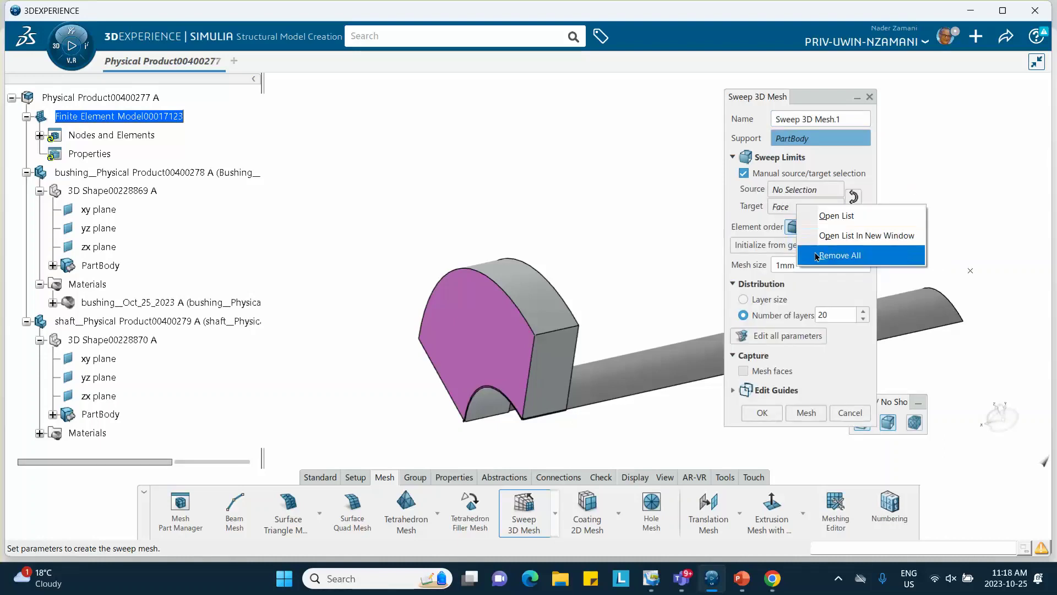
{"action": "left_click", "coordinate": [823, 254]}
Step: Set the quarter bushing's two flat radial cut faces as the sweep mesh source and target
{"action": "left_click", "coordinate": [793, 190]}
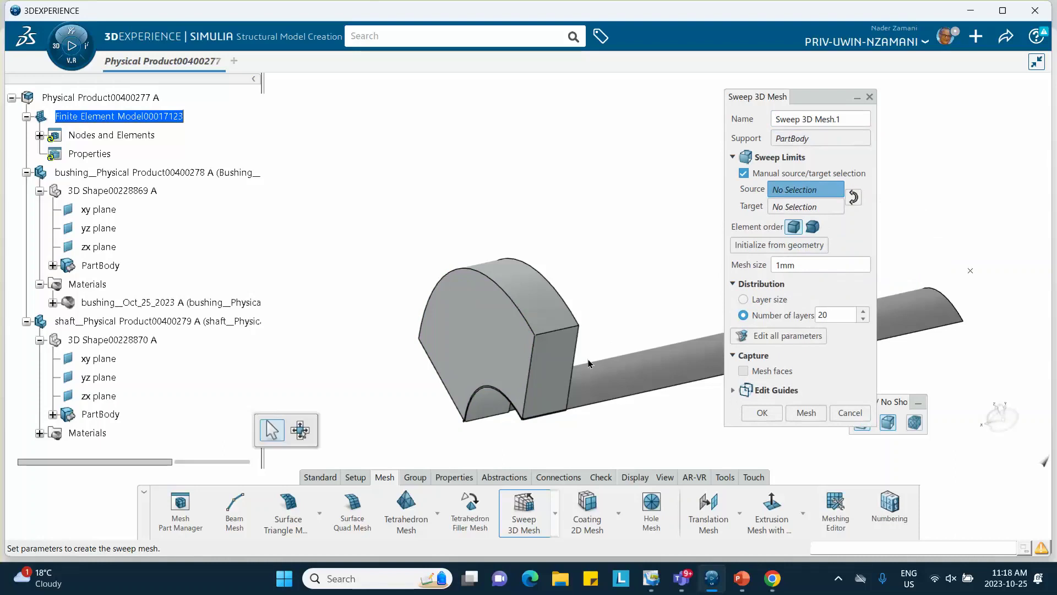
{"action": "left_click", "coordinate": [550, 372]}
{"action": "middle_click_drag", "start_coordinate": [450, 226], "coordinate": [760, 248]}
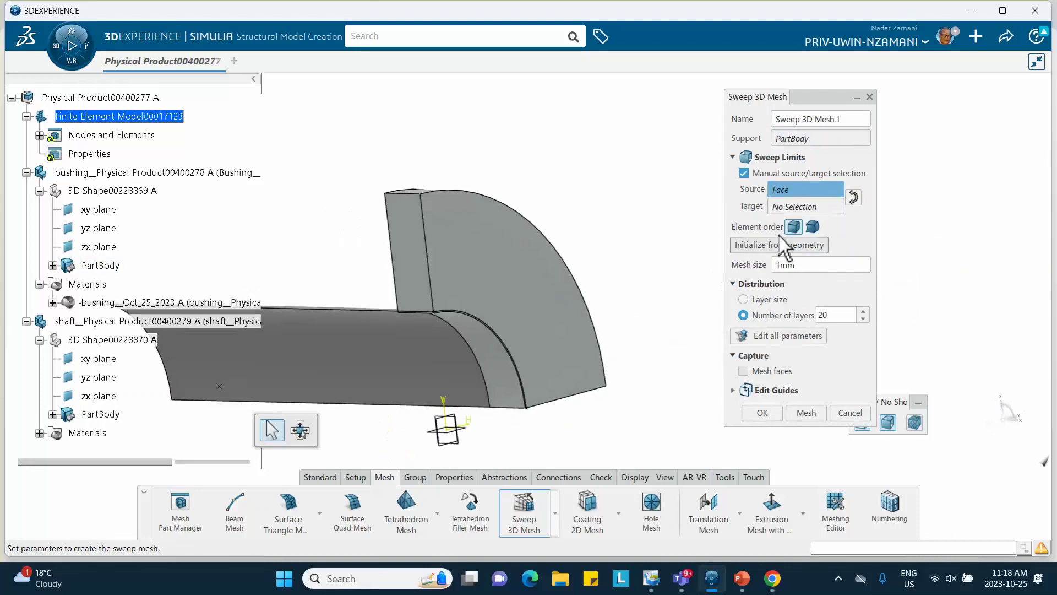
{"action": "left_click", "coordinate": [804, 207]}
{"action": "left_click", "coordinate": [419, 251]}
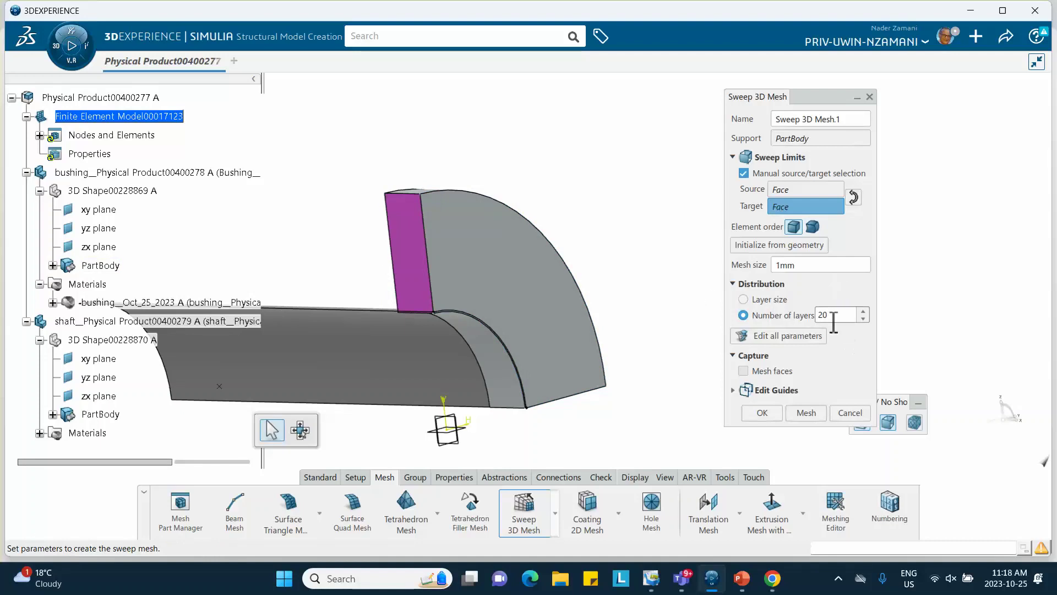
Step: Generate the bushing's sweep mesh with a 1 mm mesh size and 20 layers, and accept it
{"action": "middle_click_drag", "start_coordinate": [665, 287], "coordinate": [465, 286]}
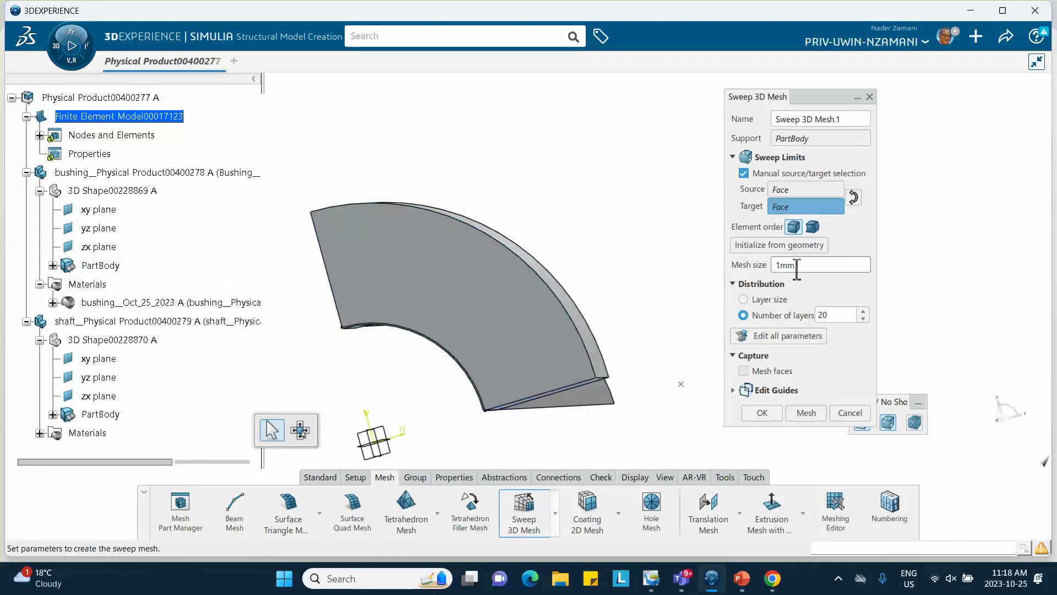
{"action": "left_click", "coordinate": [808, 414]}
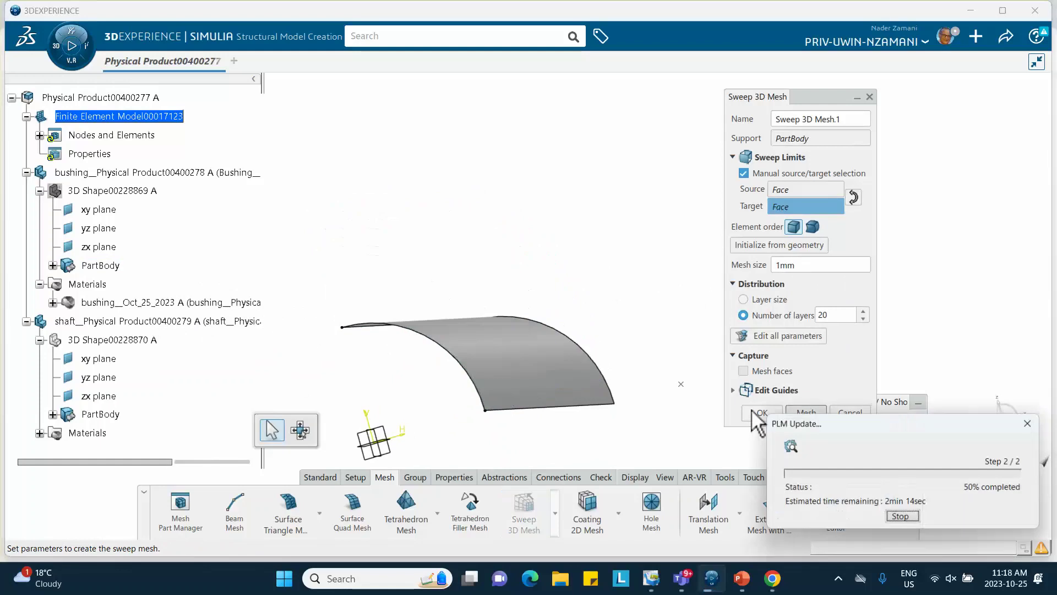
{"action": "left_click", "coordinate": [762, 411]}
{"action": "middle_click_drag", "start_coordinate": [608, 273], "coordinate": [641, 319]}
Step: Create a solid section on the bushing's PartBody with the bushing__Oct_25_2023 material
{"action": "left_click", "coordinate": [451, 477]}
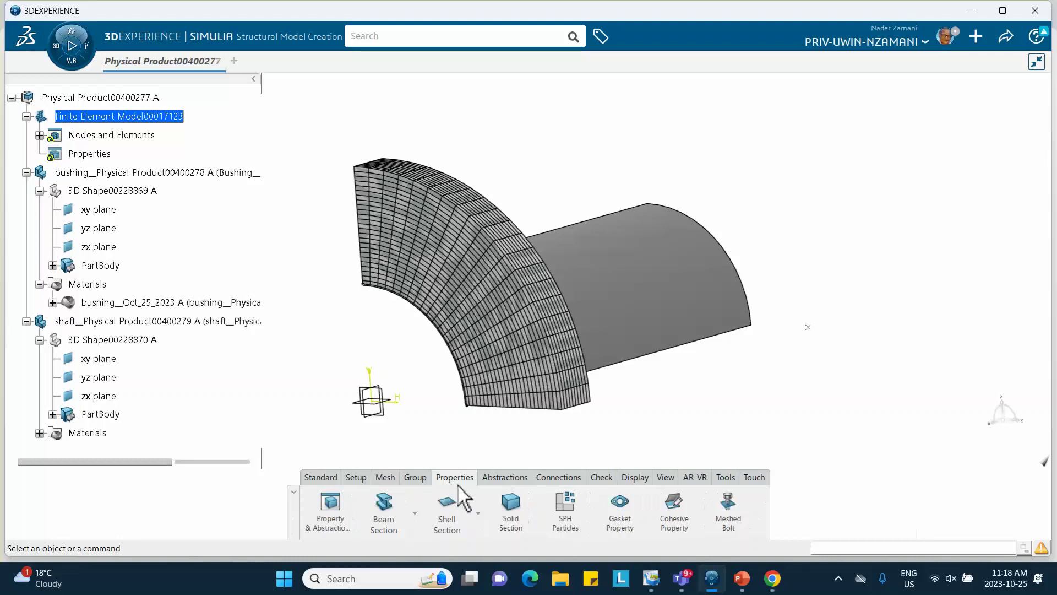
{"action": "left_click", "coordinate": [518, 518]}
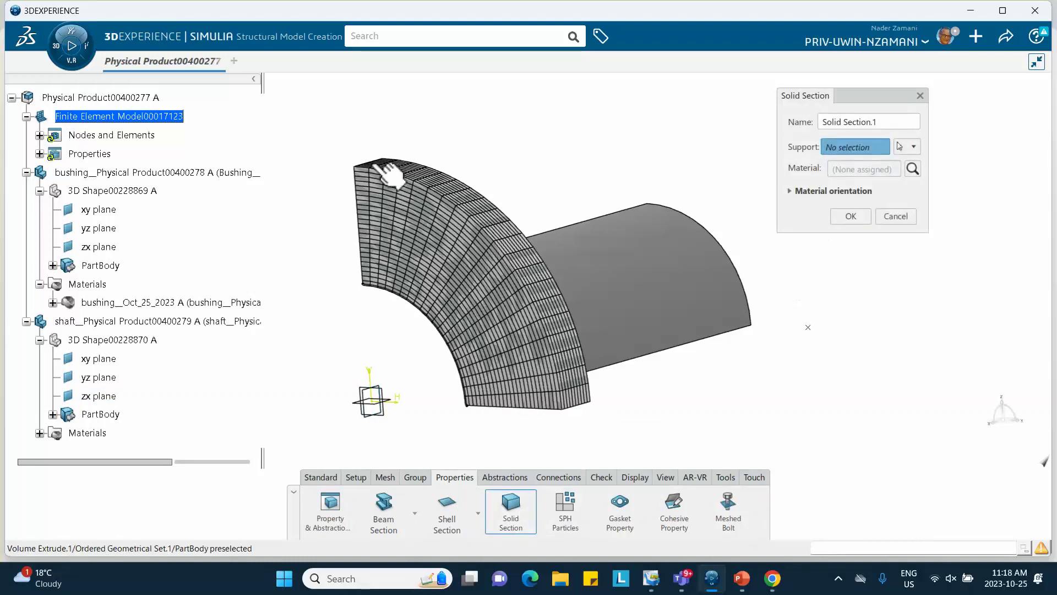
{"action": "left_click", "coordinate": [101, 266]}
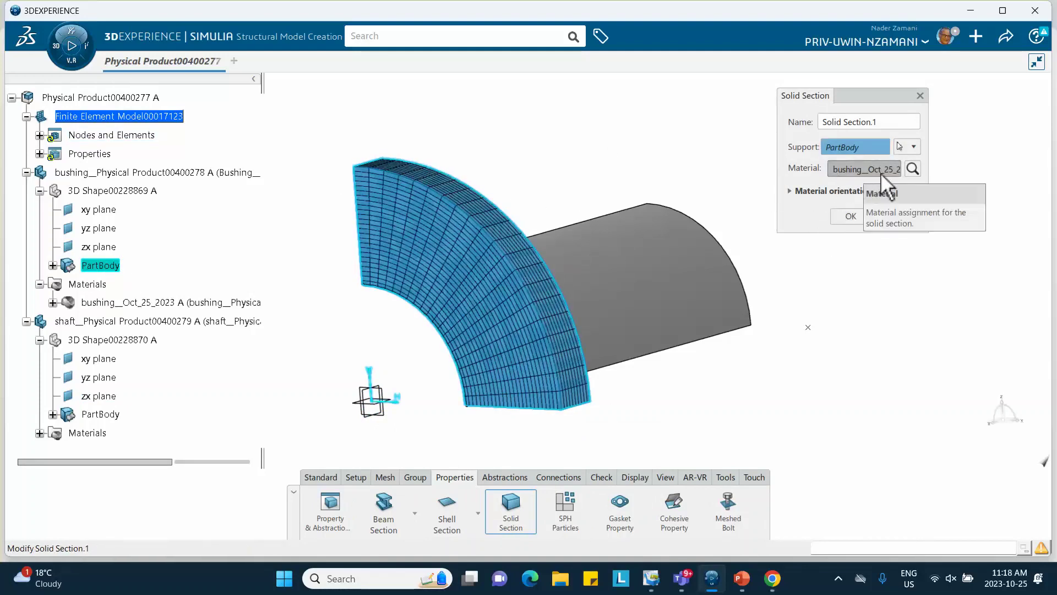
{"action": "left_click", "coordinate": [854, 214]}
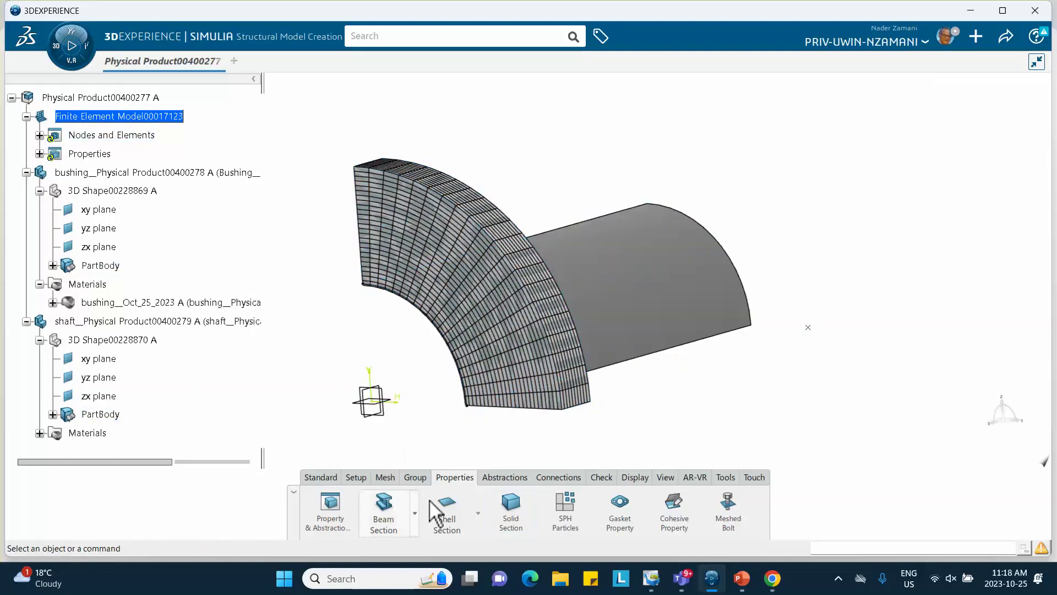
Step: Create a Surface Quad Mesh of size 1.5 mm with 0 mm offset on the shaft, checking the size against slide 3 in PowerPoint
{"action": "left_click", "coordinate": [384, 477]}
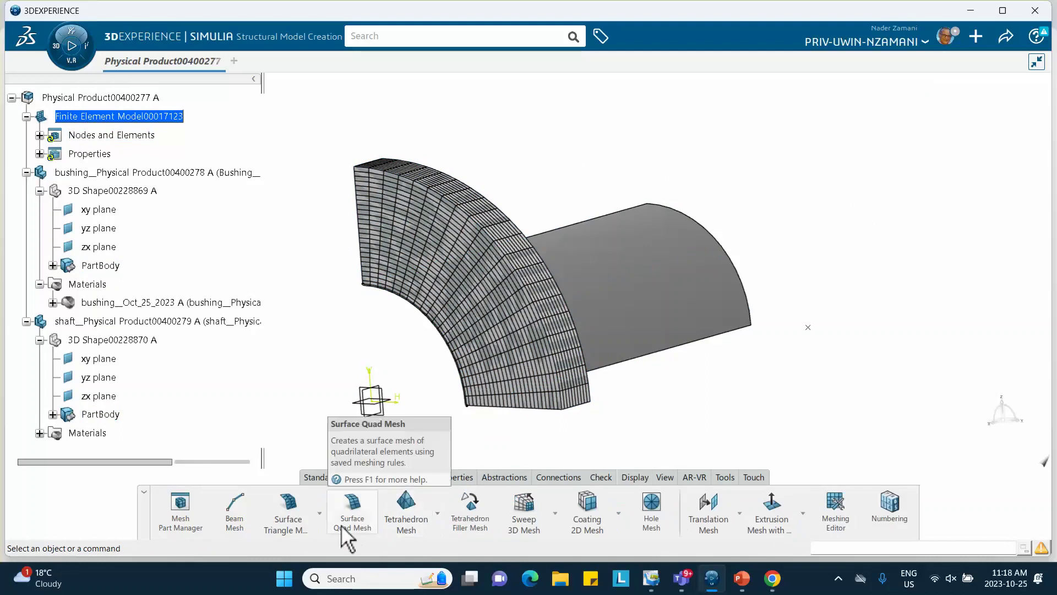
{"action": "left_click", "coordinate": [361, 523]}
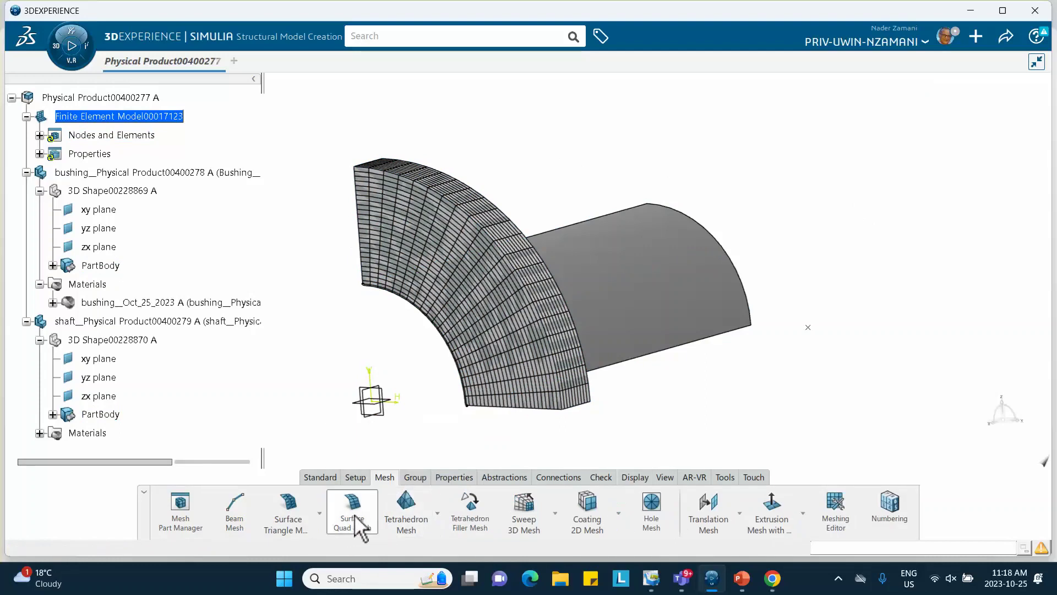
{"action": "left_click", "coordinate": [648, 293]}
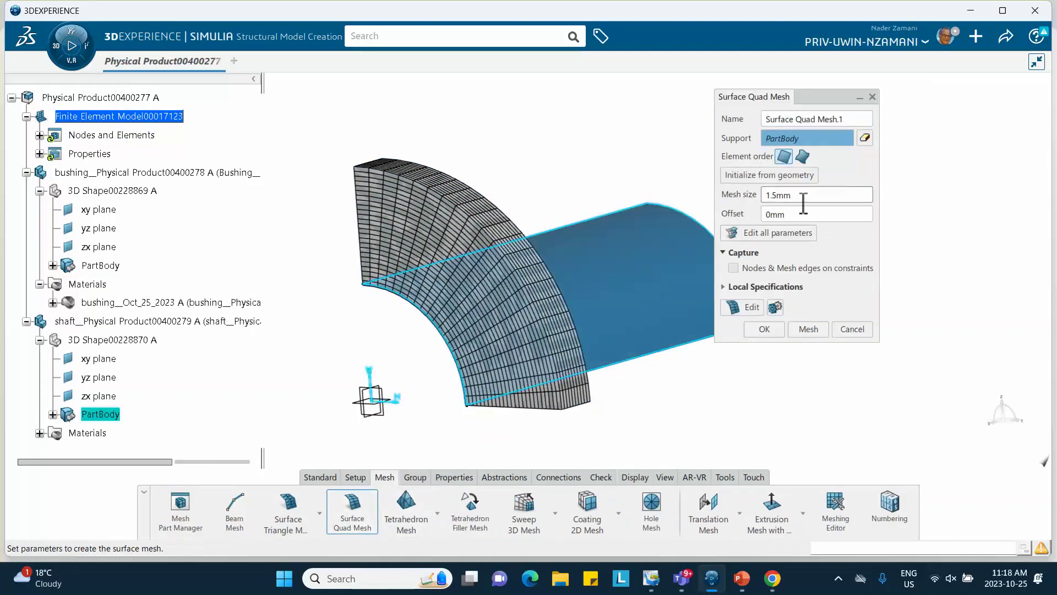
{"action": "left_click", "coordinate": [743, 575]}
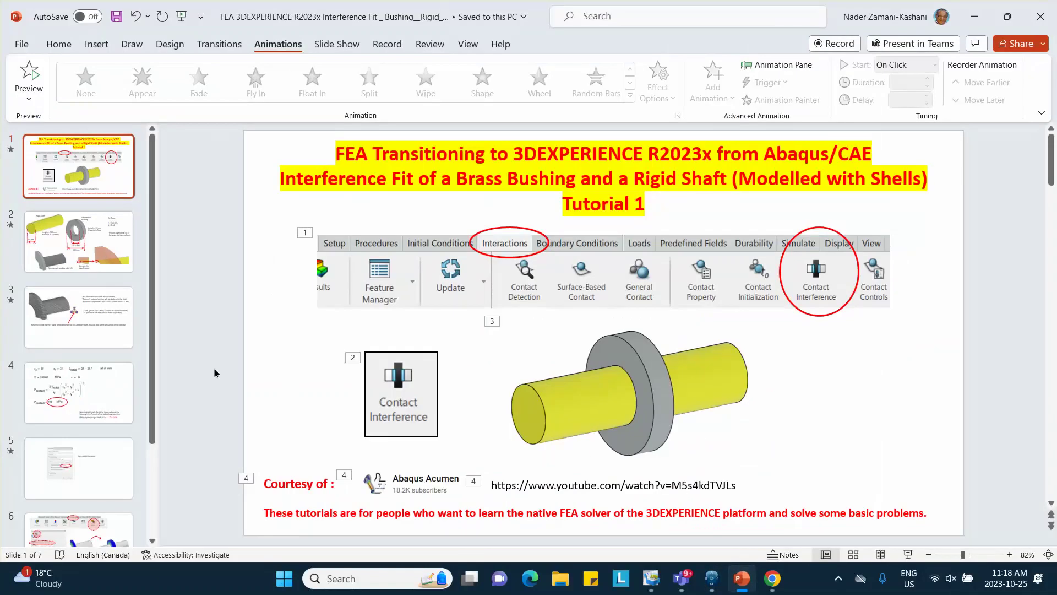
{"action": "left_click", "coordinate": [84, 315]}
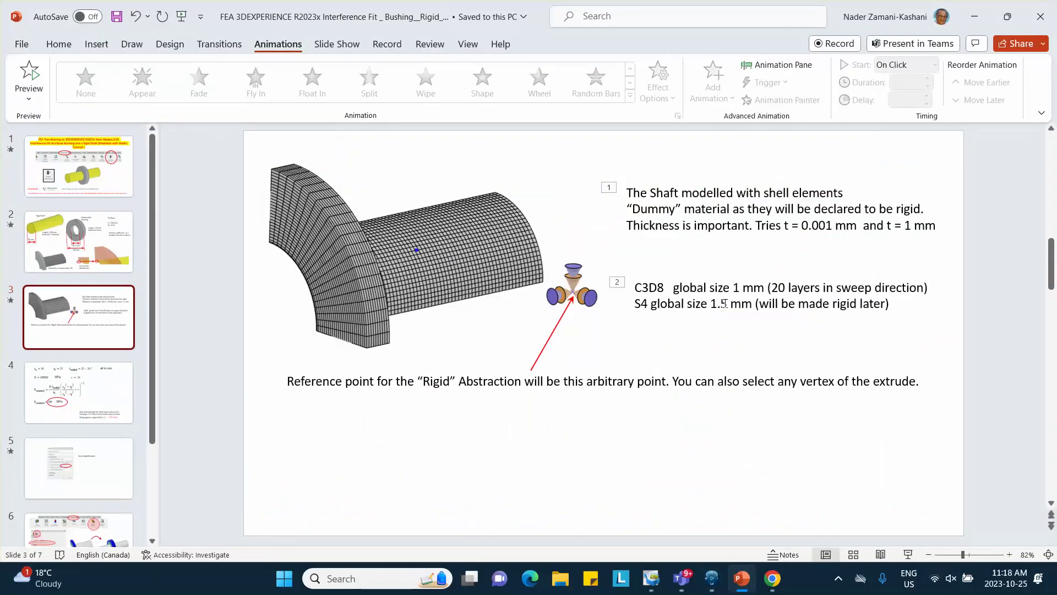
{"action": "key", "text": "alt+Tab"}
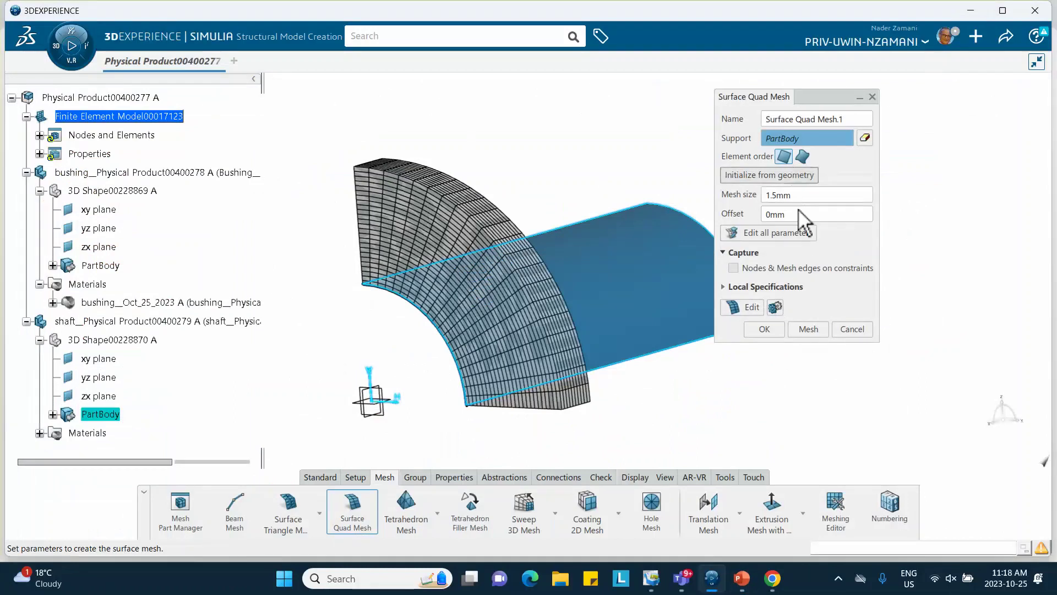
{"action": "left_click", "coordinate": [807, 328]}
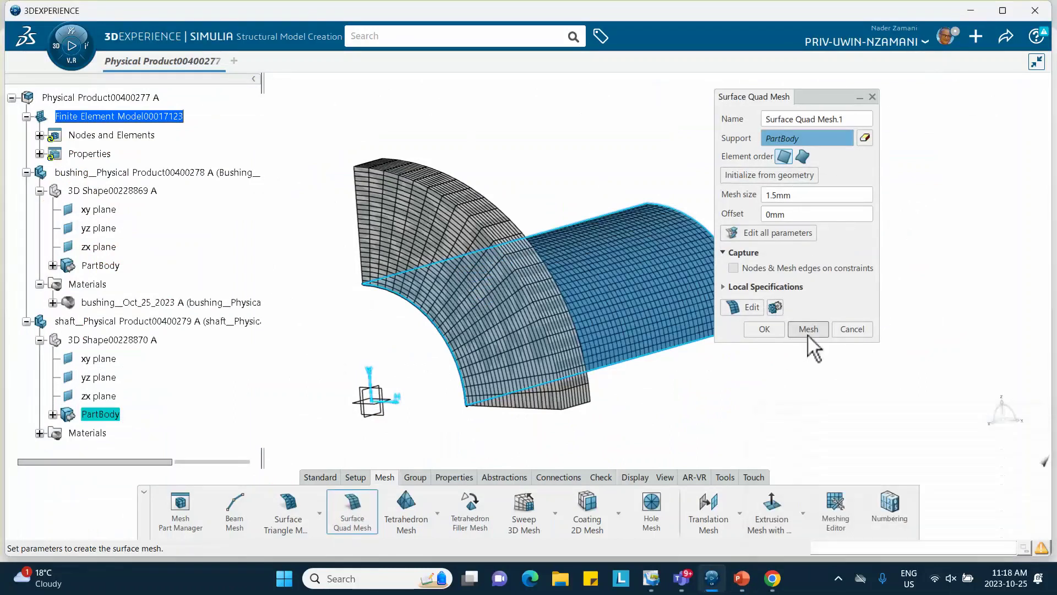
{"action": "left_click", "coordinate": [765, 329]}
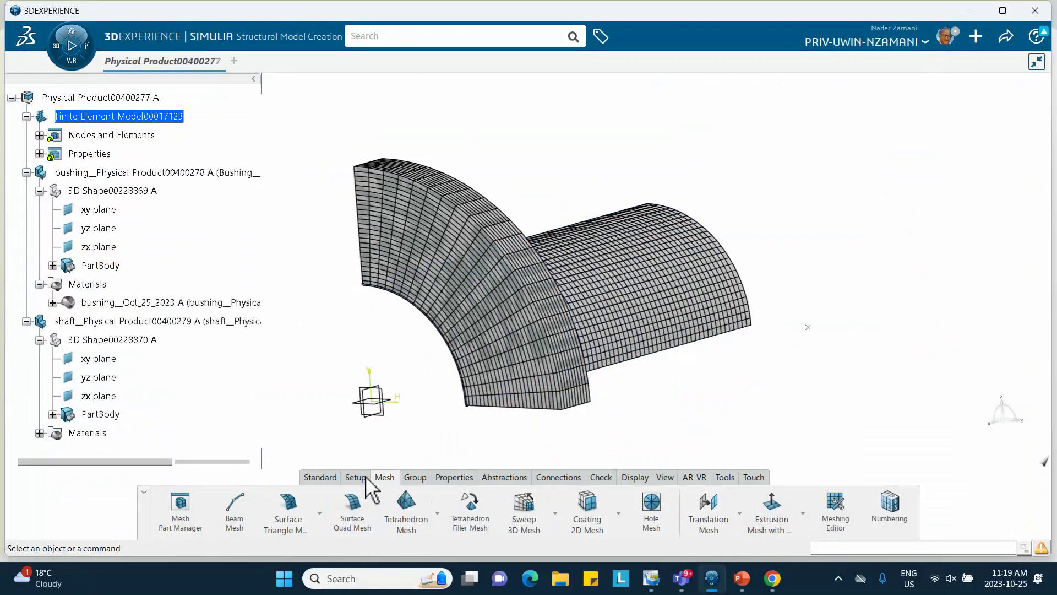
Step: Create a shell section with thickness 1 on the shaft's PartBody, checking the thickness against slide 3 in PowerPoint
{"action": "left_click", "coordinate": [452, 477]}
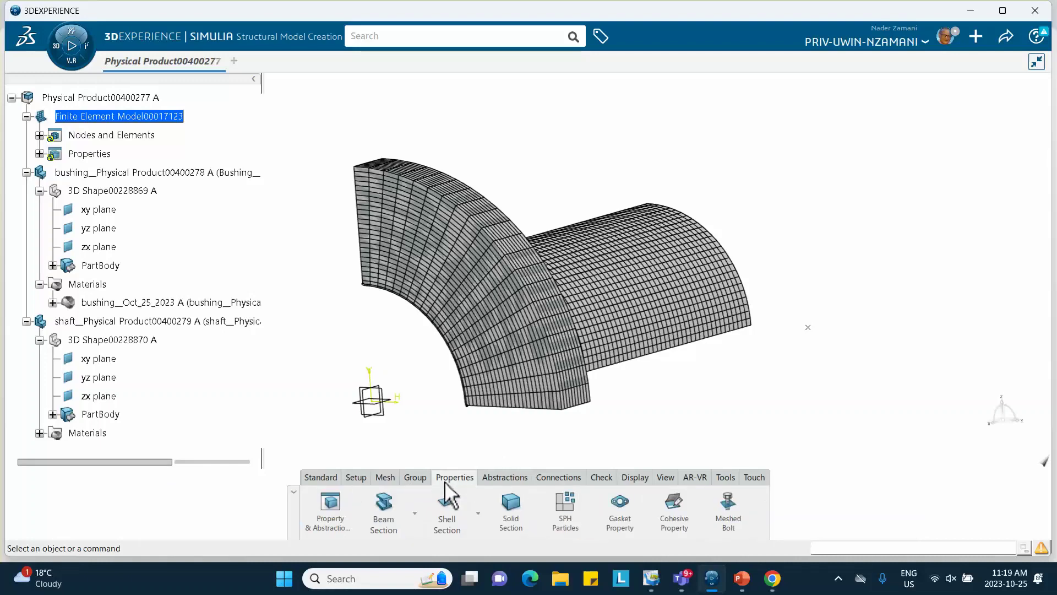
{"action": "left_click", "coordinate": [452, 516]}
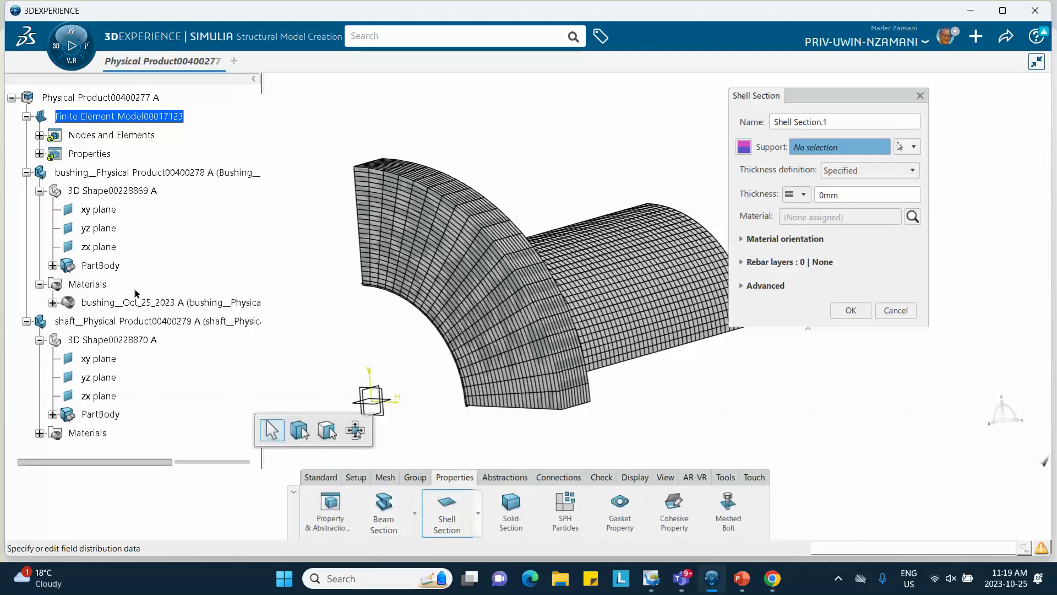
{"action": "left_click", "coordinate": [113, 414]}
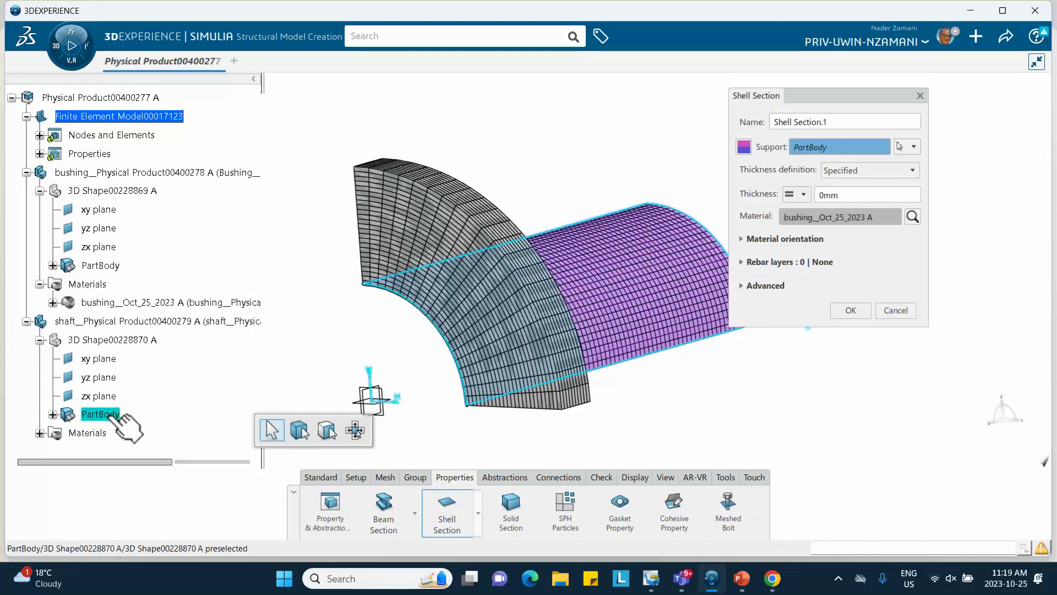
{"action": "double_click", "coordinate": [837, 195]}
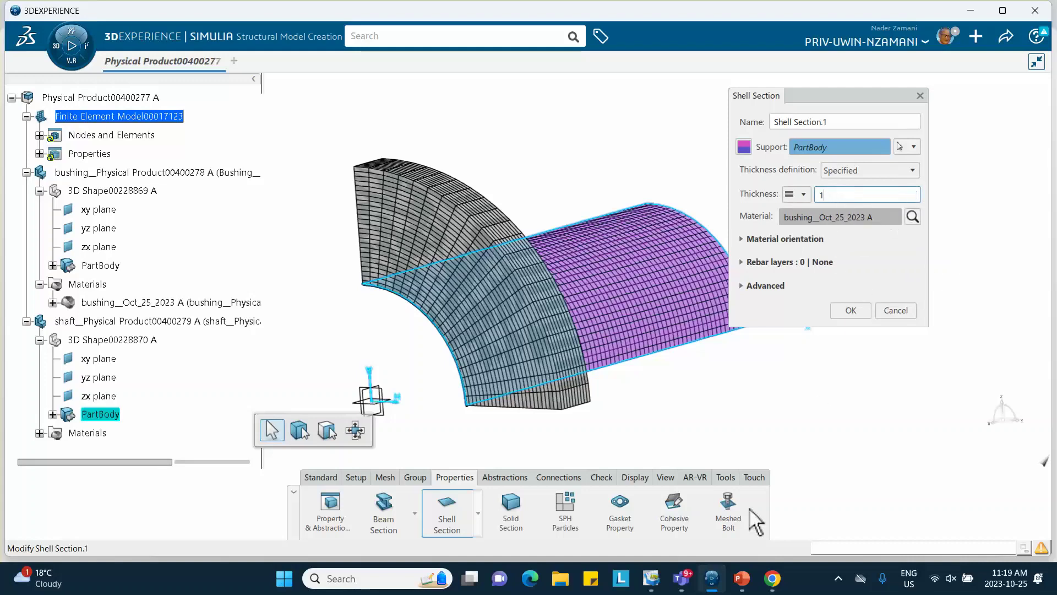
{"action": "left_click", "coordinate": [741, 578]}
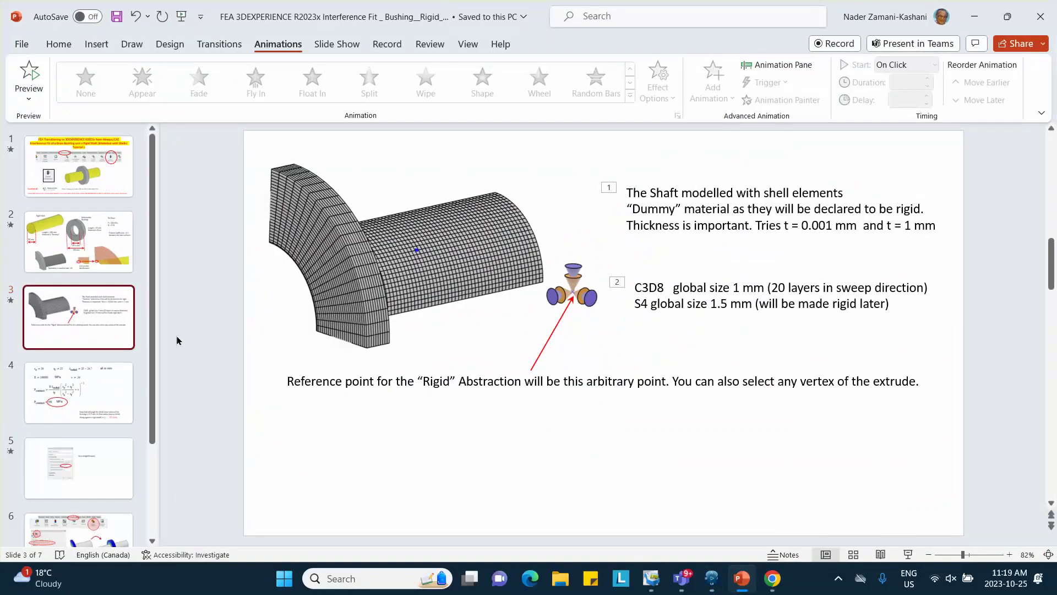
{"action": "left_click", "coordinate": [91, 388]}
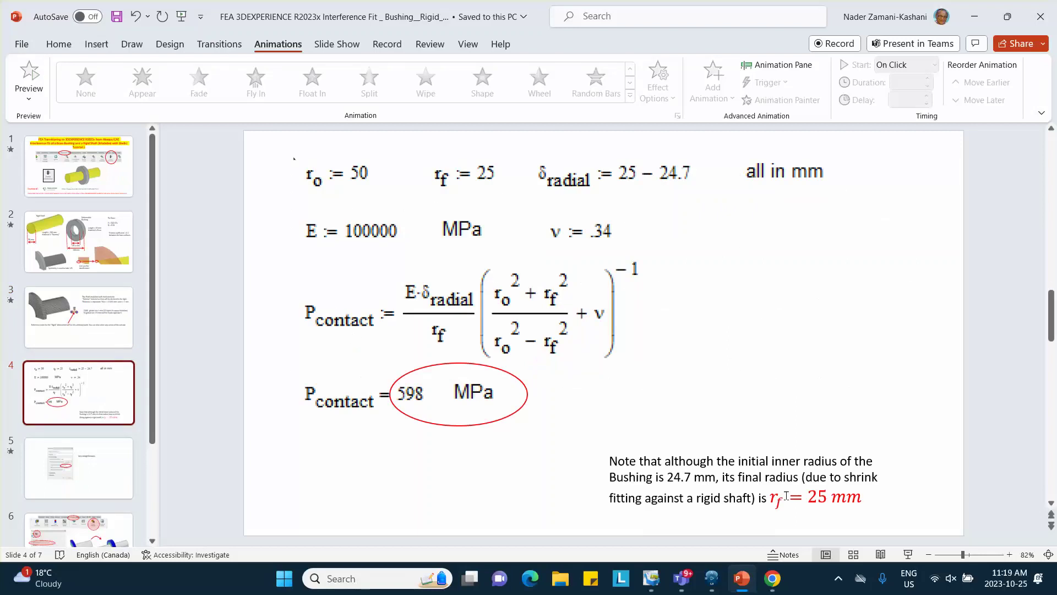
{"action": "left_click", "coordinate": [72, 326]}
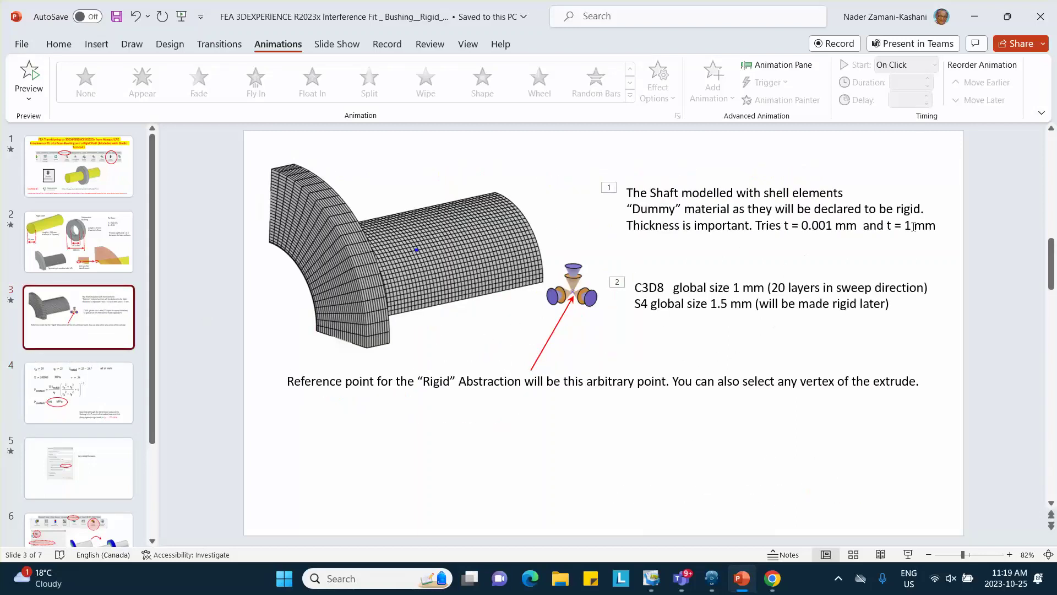
{"action": "left_click", "coordinate": [974, 16]}
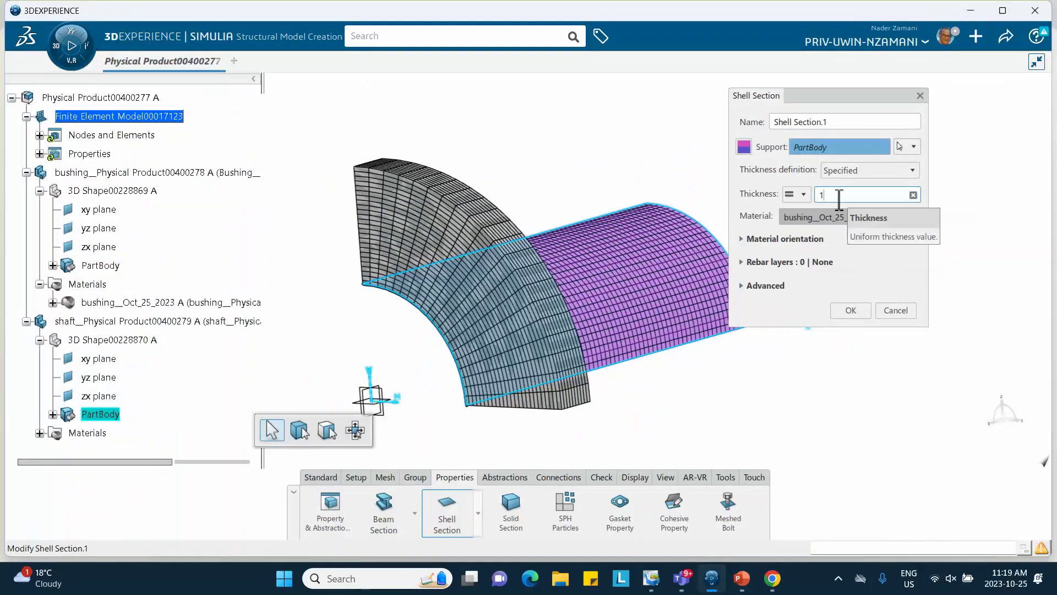
{"action": "left_click", "coordinate": [855, 312]}
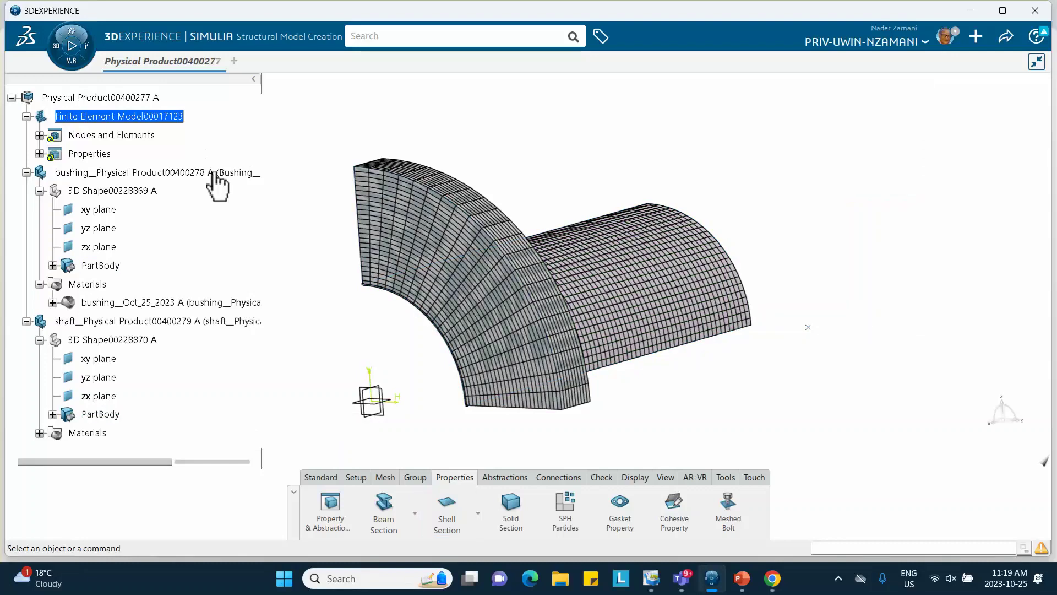
Step: Create a rigid body on the shaft's extruded surface, with the free-standing point beside the shaft as its reference point
{"action": "scroll", "coordinate": [145, 223], "scroll_direction": "down", "scroll_amount": 1}
{"action": "scroll", "coordinate": [162, 265], "scroll_direction": "up", "scroll_amount": 1}
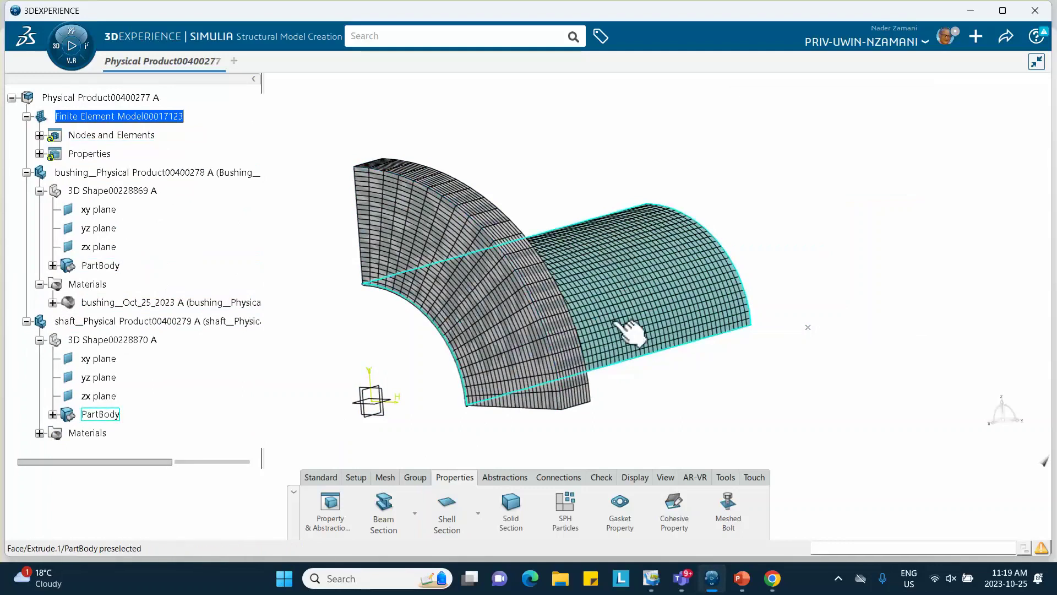
{"action": "left_click", "coordinate": [504, 478]}
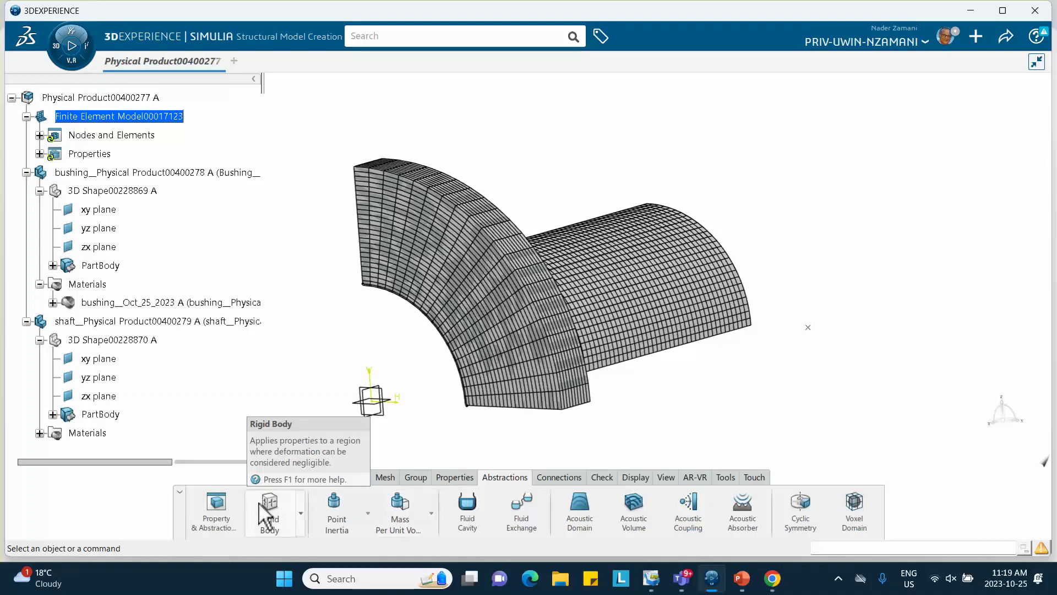
{"action": "left_click", "coordinate": [271, 517]}
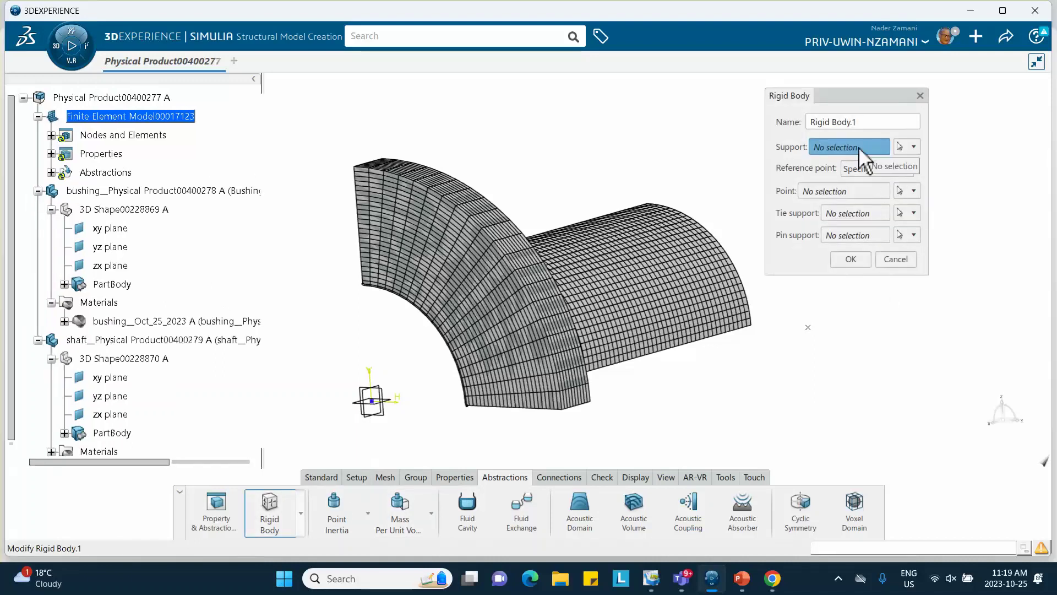
{"action": "left_click", "coordinate": [667, 264]}
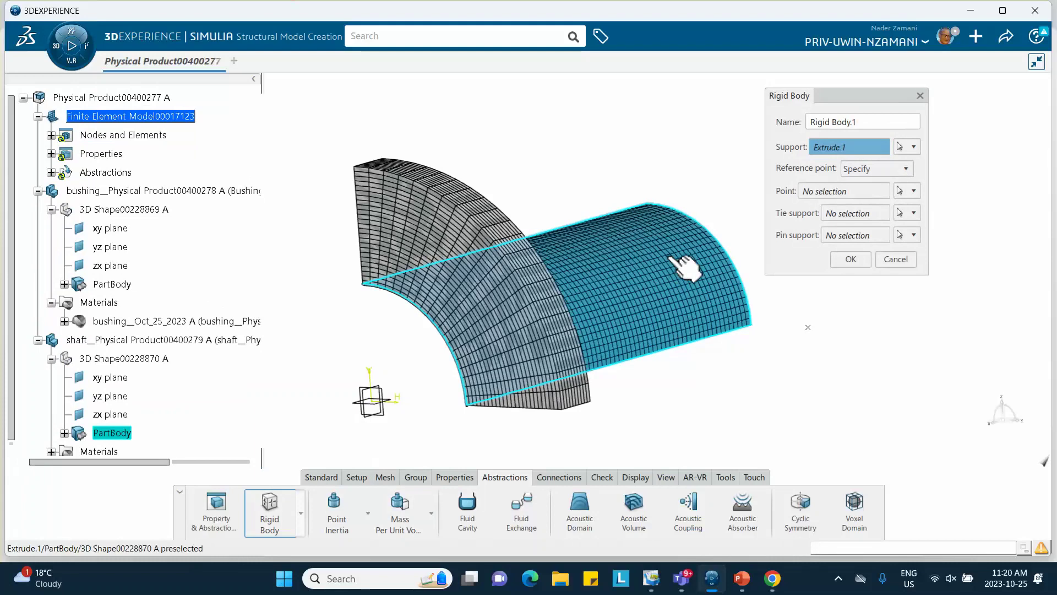
{"action": "left_click", "coordinate": [846, 192]}
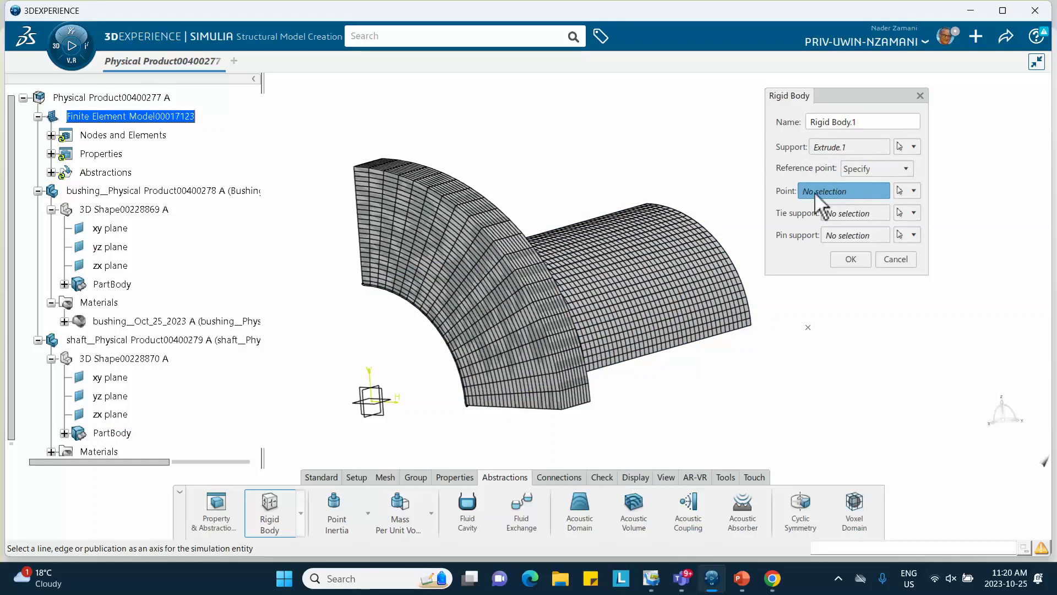
{"action": "left_click", "coordinate": [809, 330]}
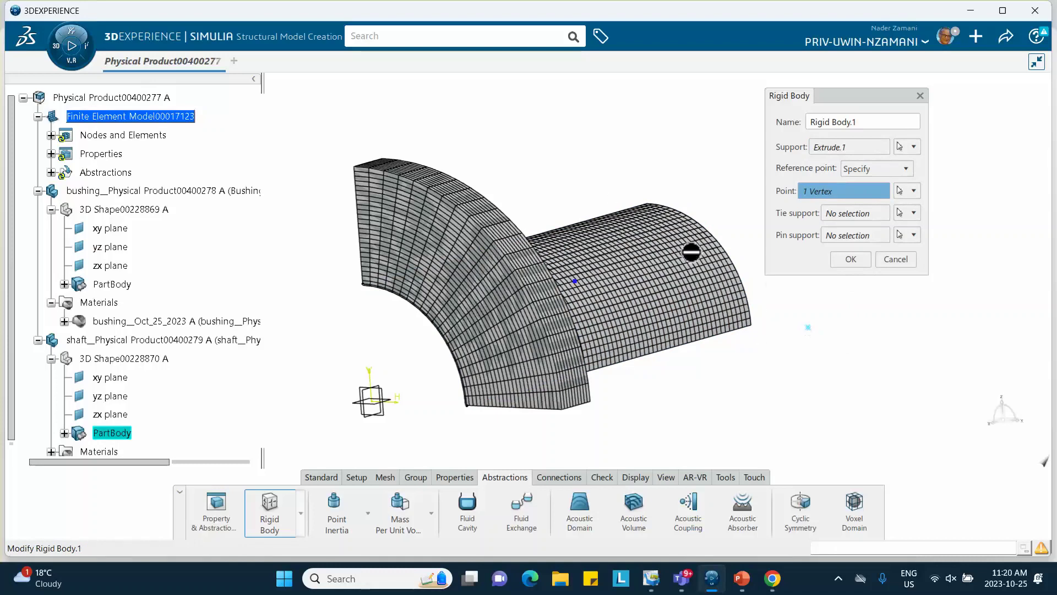
{"action": "left_click", "coordinate": [851, 260]}
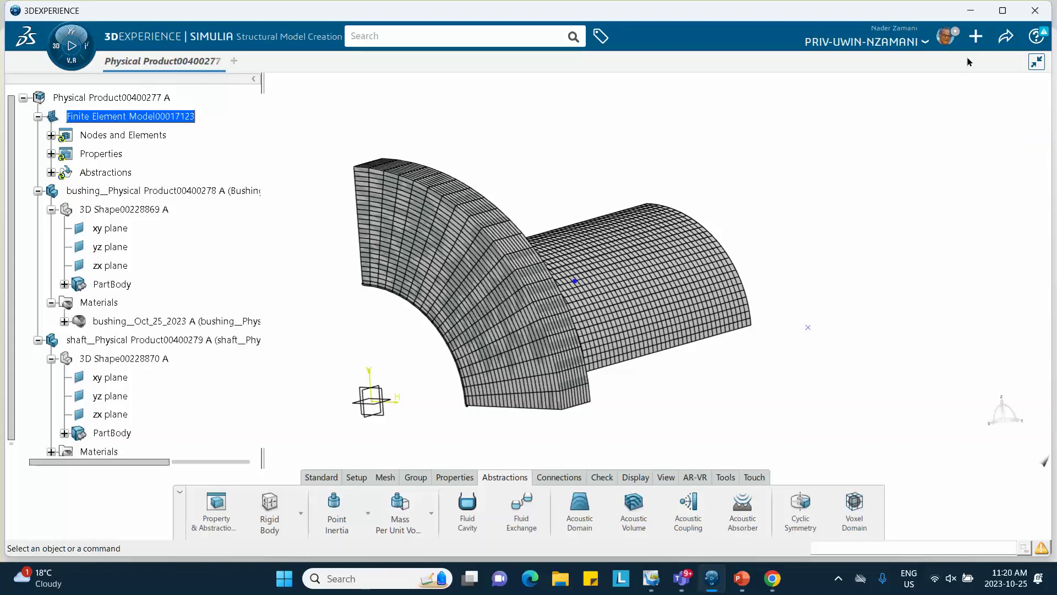
Step: Expand the finite element model's abstractions to check the rigid body, and save the model
{"action": "left_click", "coordinate": [51, 173]}
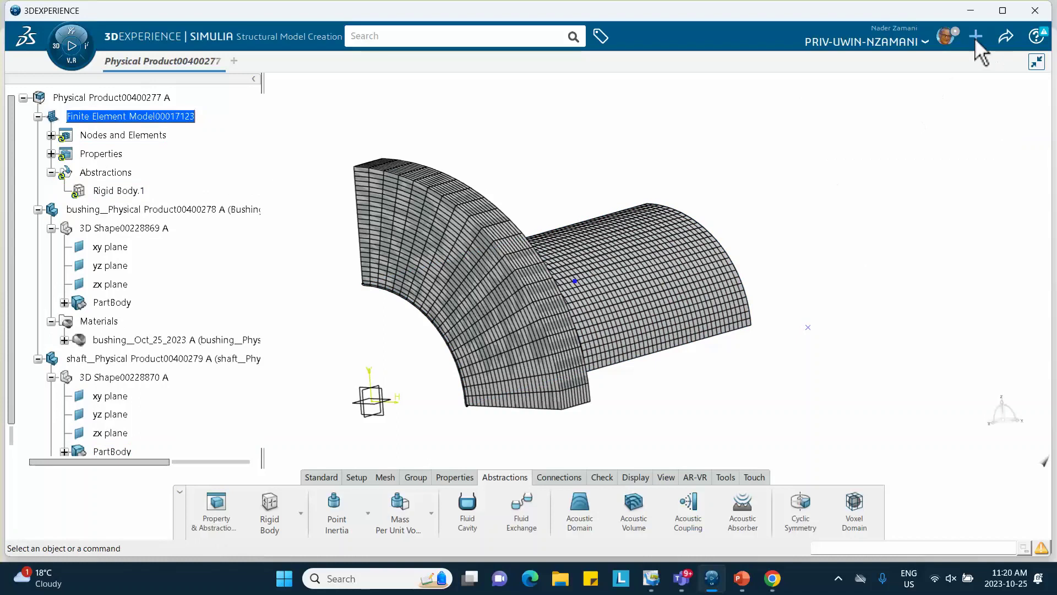
{"action": "left_click", "coordinate": [1006, 36]}
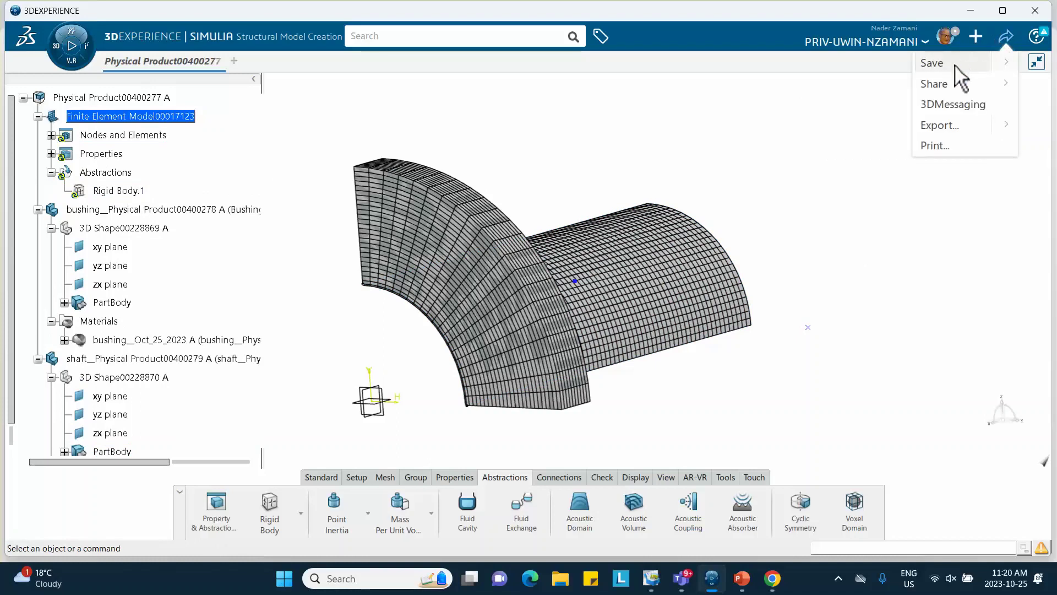
{"action": "left_click", "coordinate": [932, 63]}
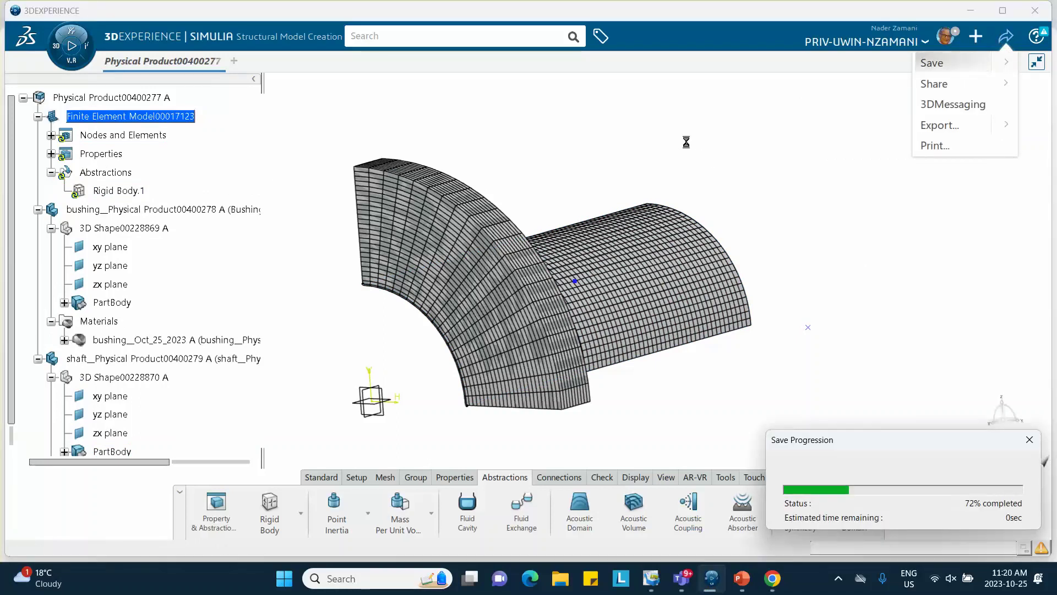
Step: Switch to Structural Scenario Creation and initialize a structural simulation that uses Finite Element Model00017123
{"action": "left_click", "coordinate": [62, 55]}
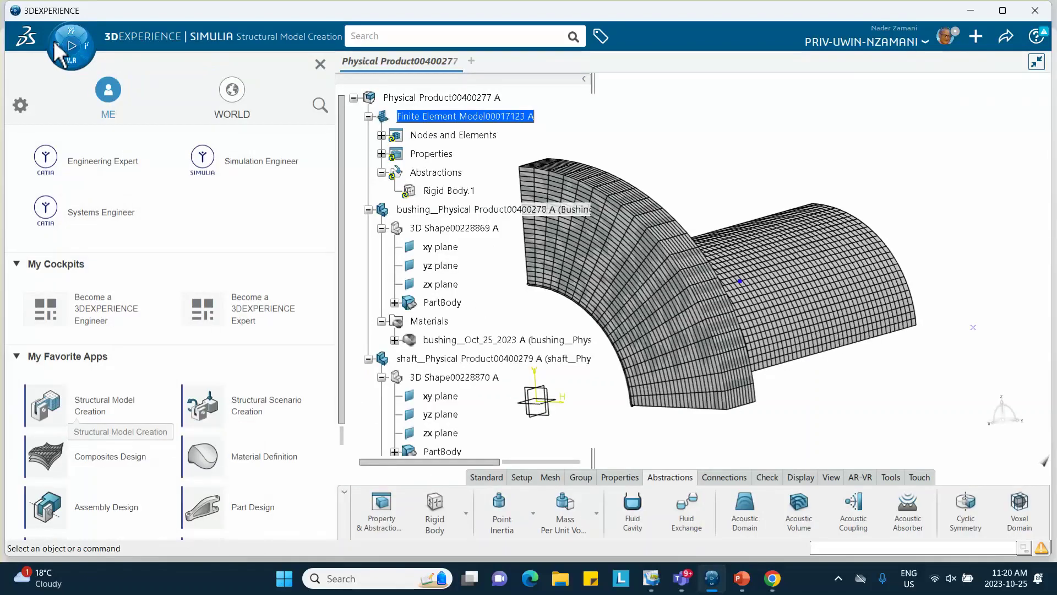
{"action": "left_click", "coordinate": [255, 416]}
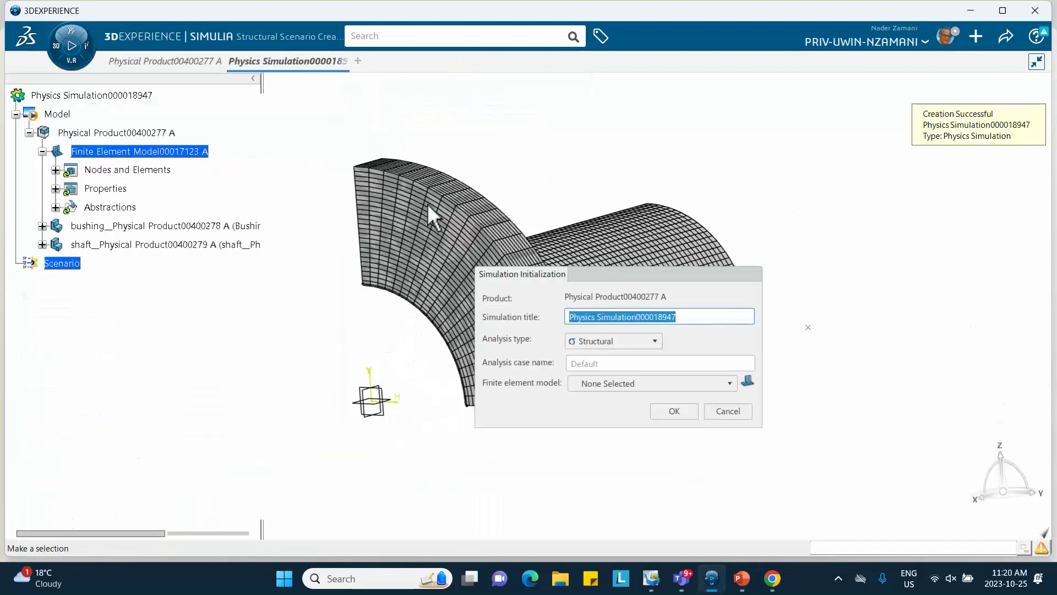
{"action": "left_click", "coordinate": [592, 384]}
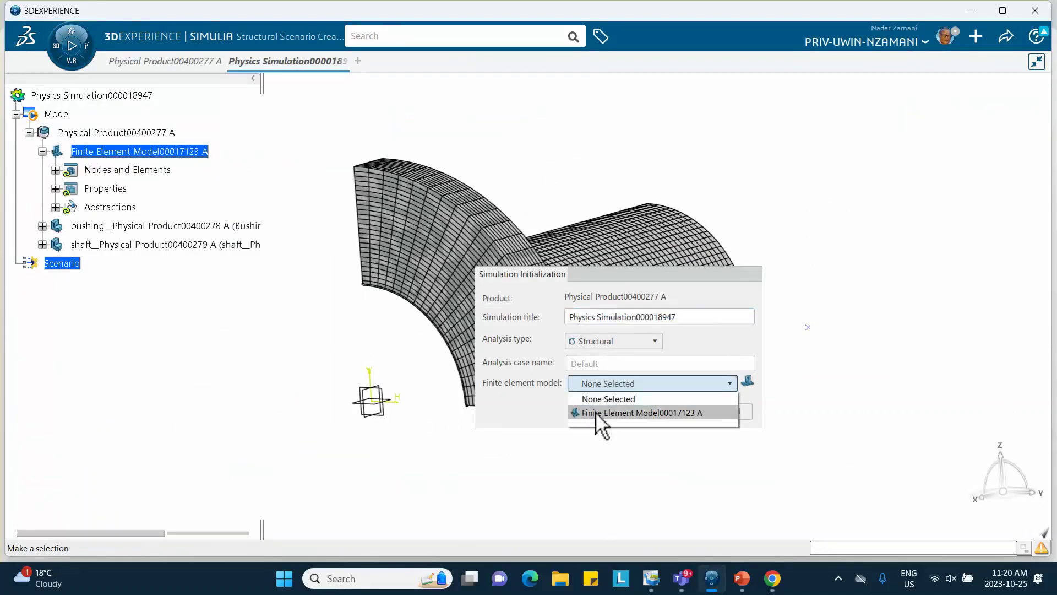
{"action": "left_click", "coordinate": [596, 413]}
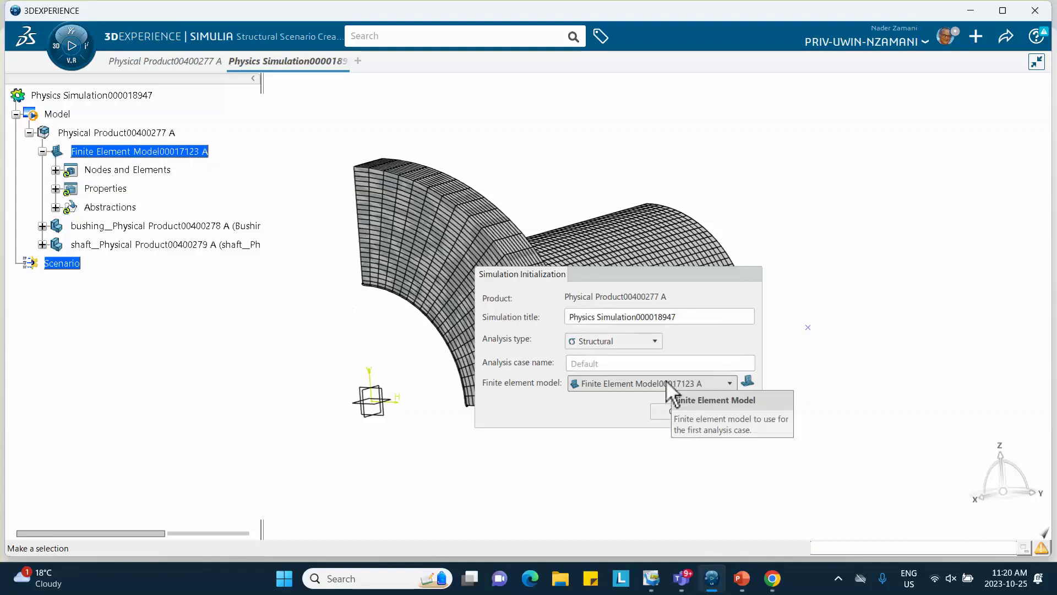
{"action": "left_click", "coordinate": [680, 414]}
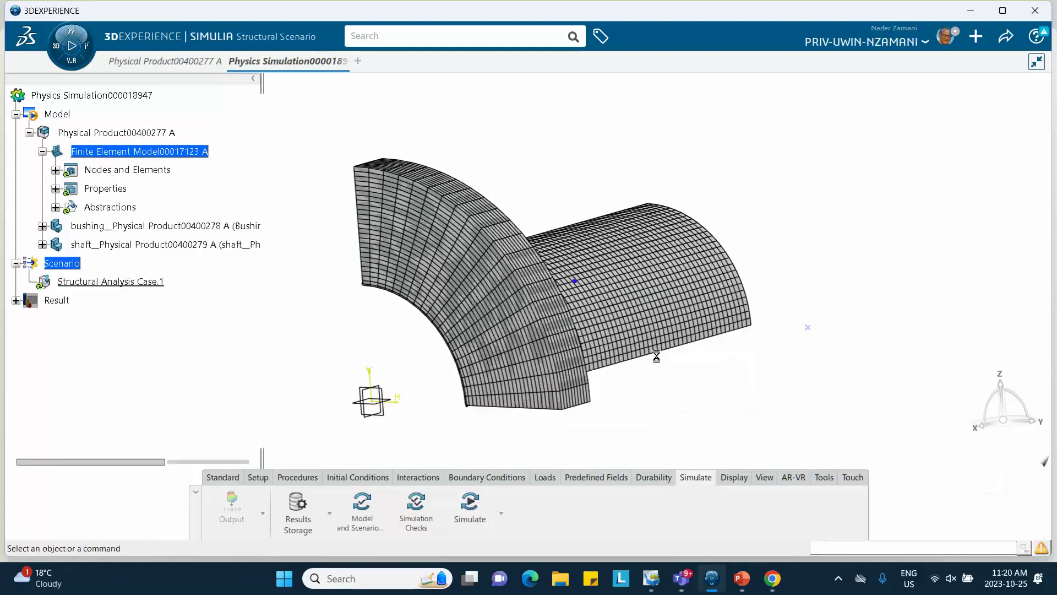
Step: Create a static step with an initial time increment of 0.1 s
{"action": "middle_click_drag", "start_coordinate": [451, 379], "coordinate": [479, 269]}
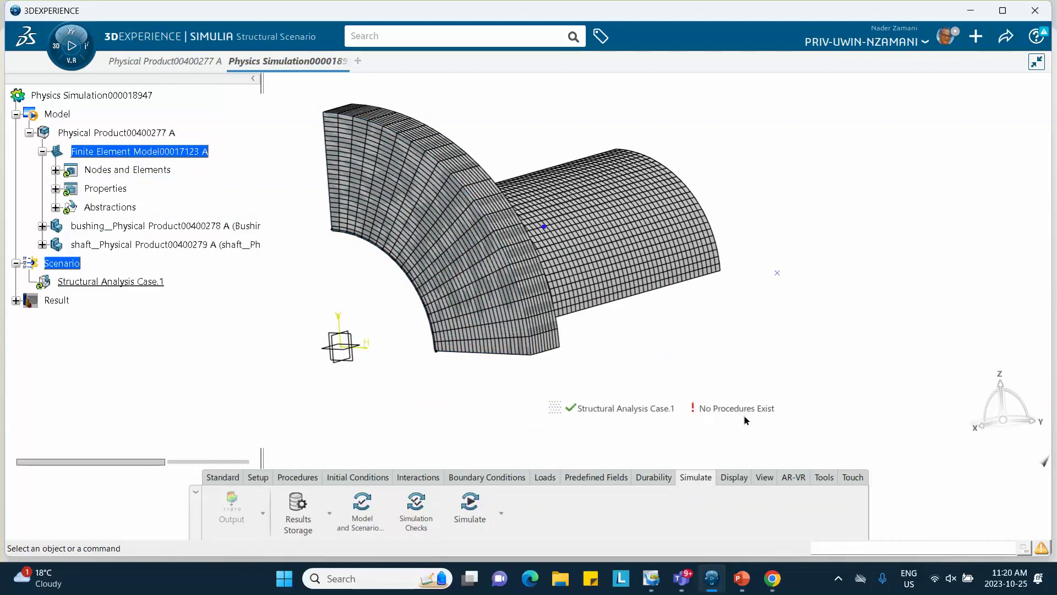
{"action": "left_click", "coordinate": [297, 477]}
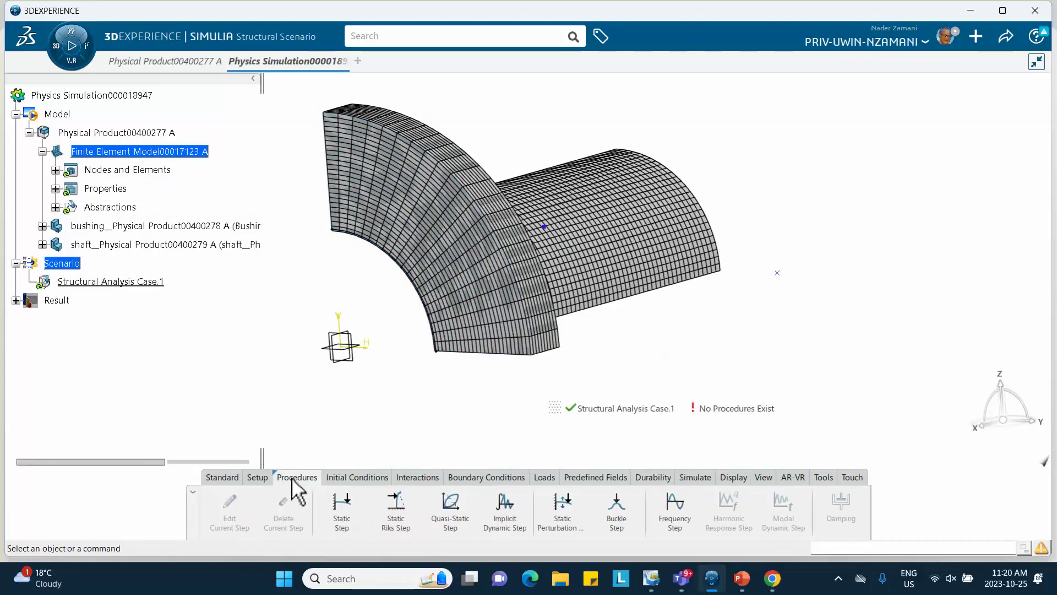
{"action": "left_click", "coordinate": [344, 518]}
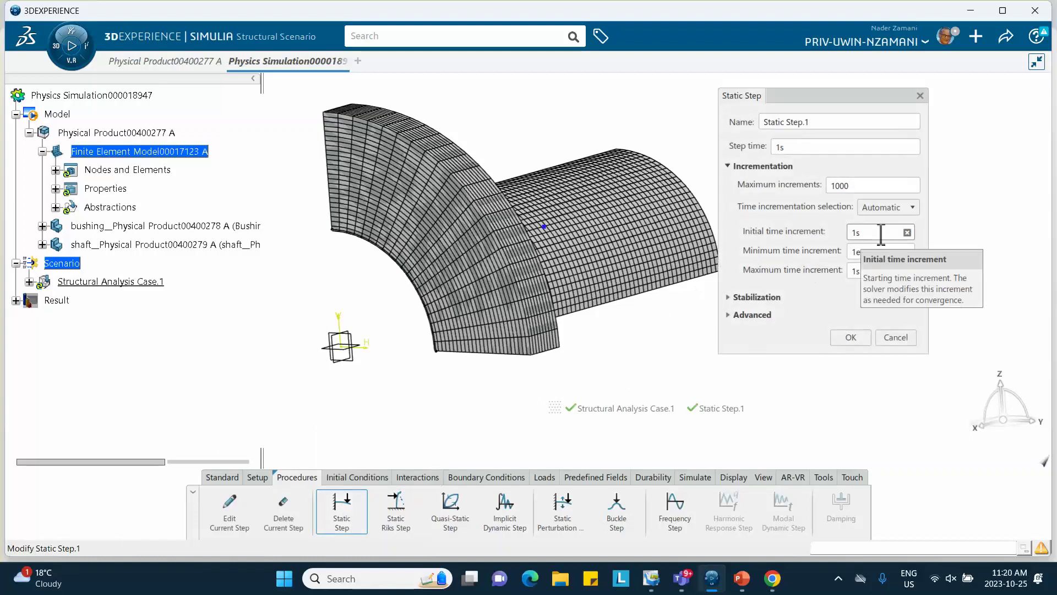
{"action": "left_click_drag", "start_coordinate": [881, 233], "coordinate": [833, 234]}
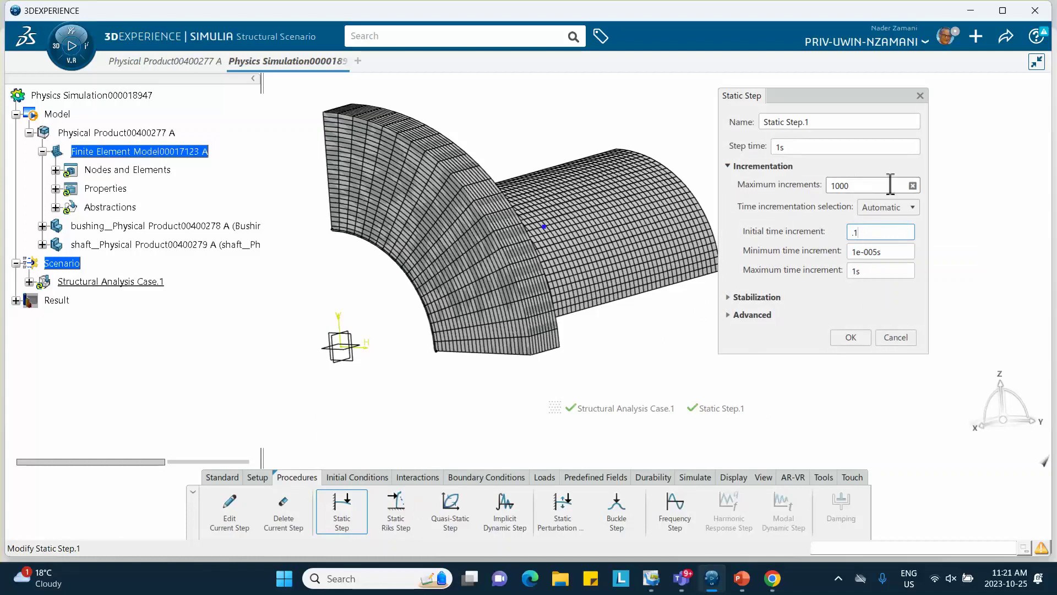
{"action": "left_click", "coordinate": [851, 337]}
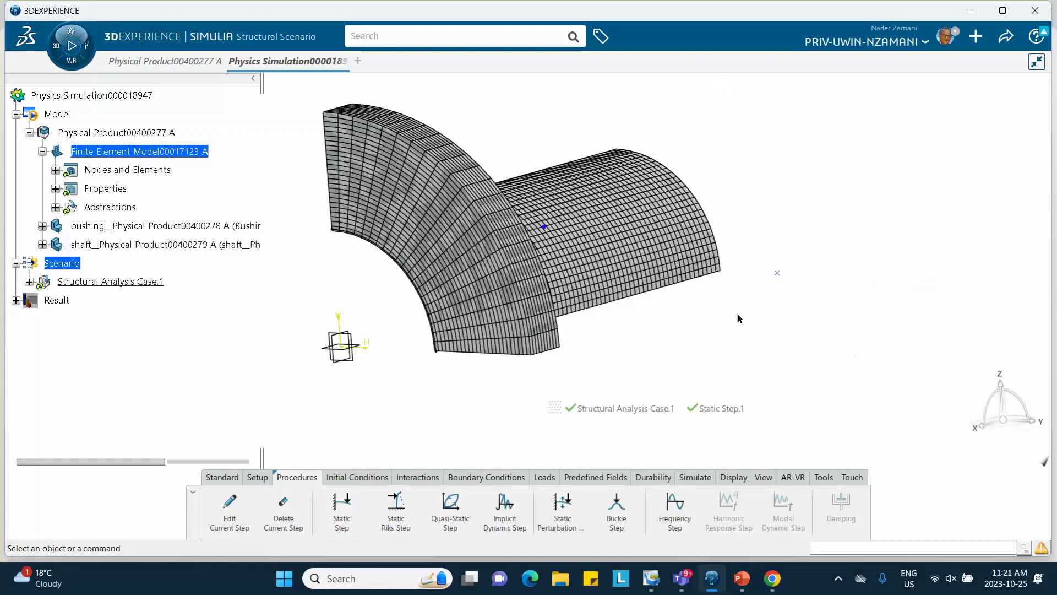
Step: Apply a planar symmetry condition to the bushing's horizontal cut face
{"action": "middle_click_drag", "start_coordinate": [667, 152], "coordinate": [655, 211]}
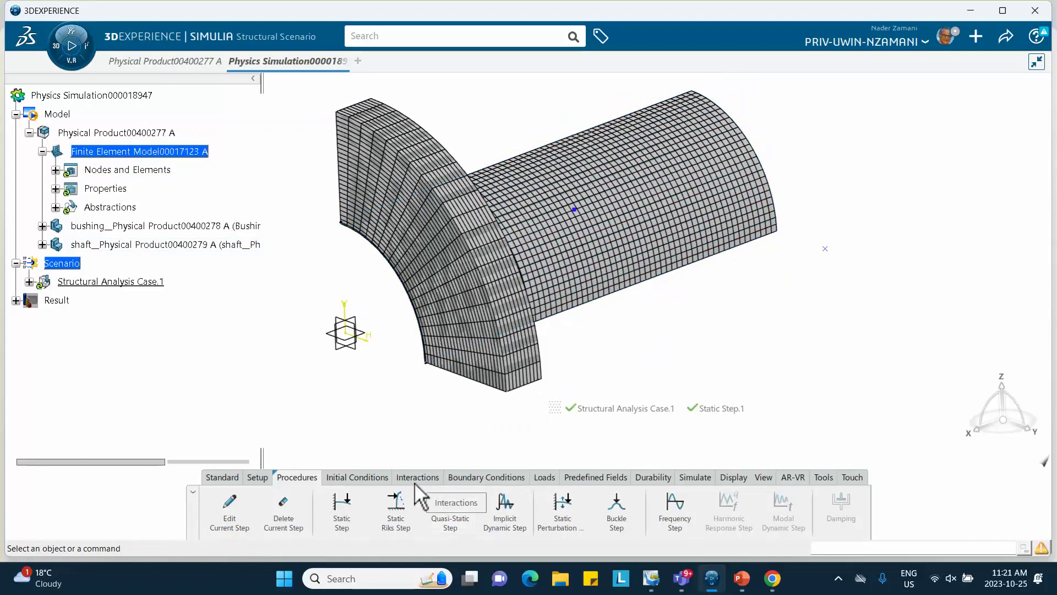
{"action": "left_click", "coordinate": [471, 478]}
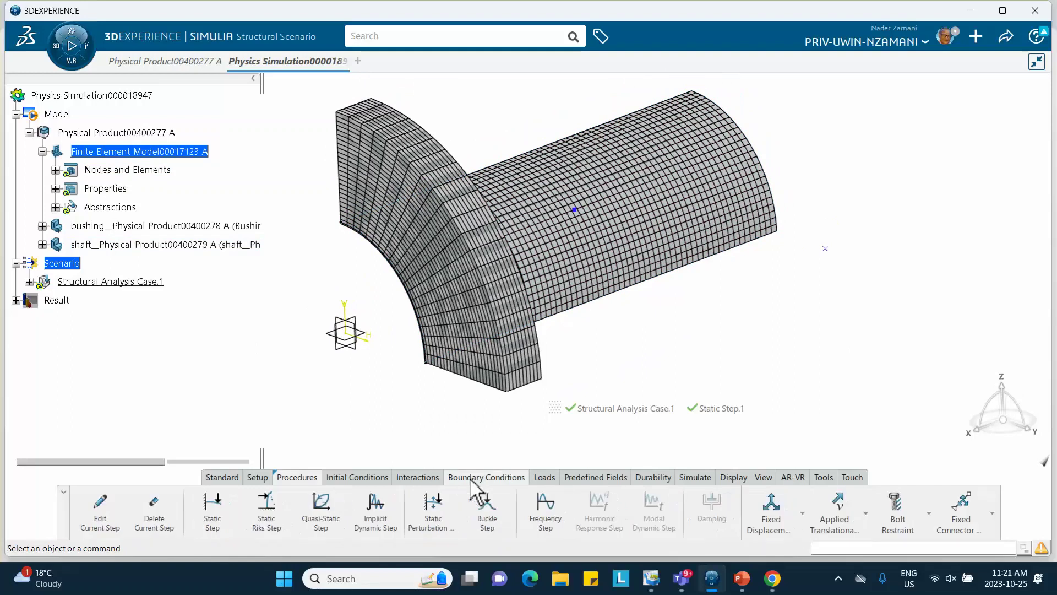
{"action": "middle_click_drag", "start_coordinate": [478, 407], "coordinate": [470, 352]}
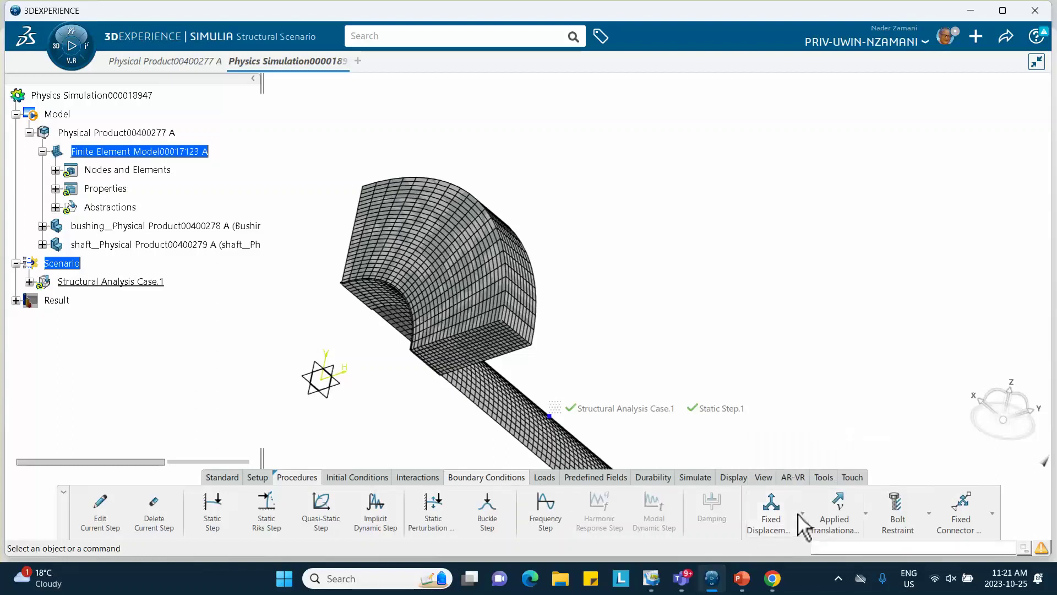
{"action": "left_click", "coordinate": [802, 513]}
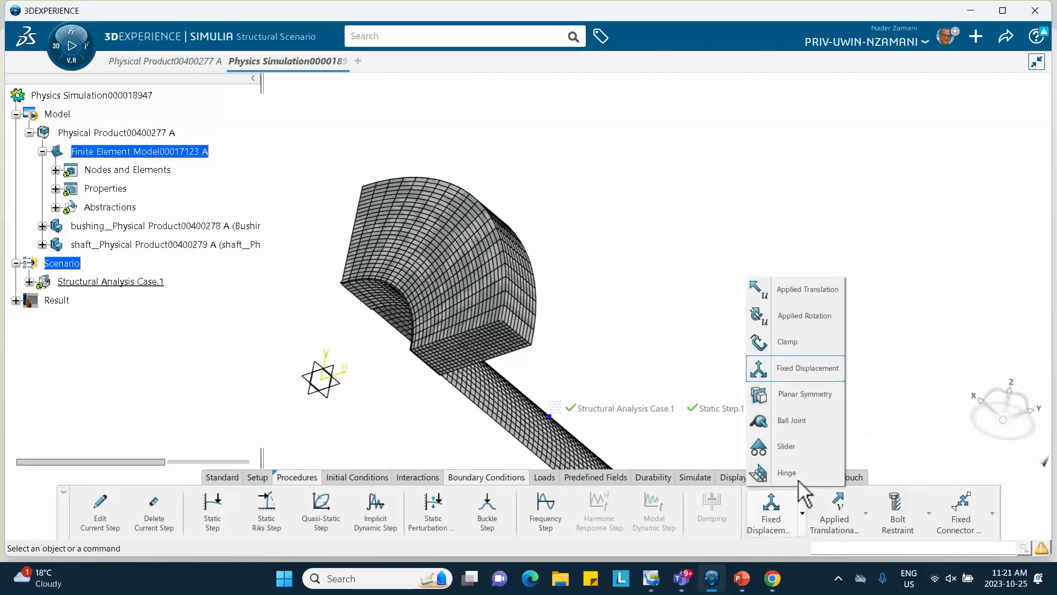
{"action": "left_click", "coordinate": [806, 396]}
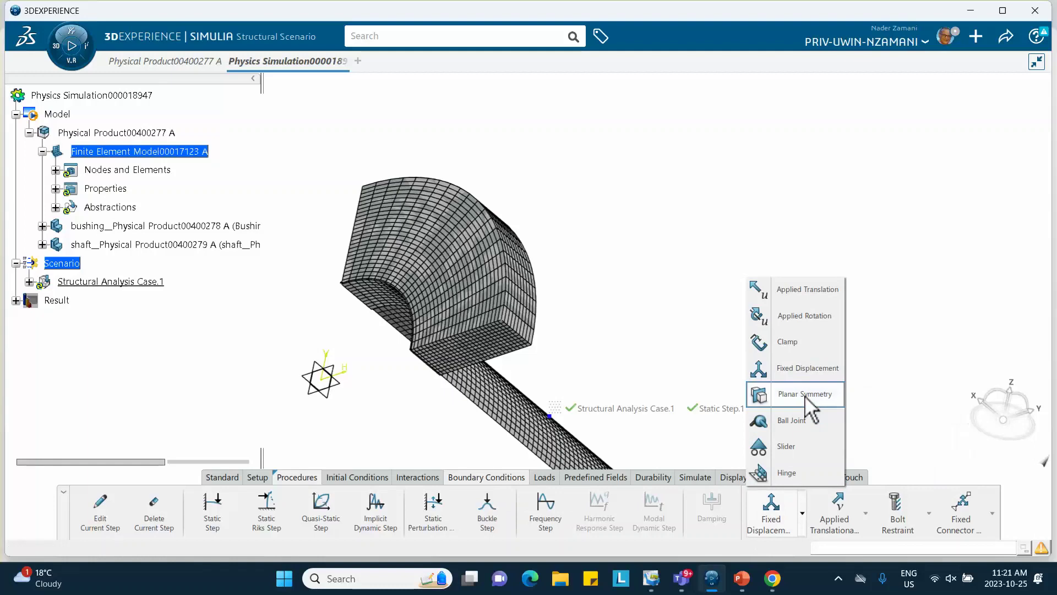
{"action": "left_click", "coordinate": [483, 356]}
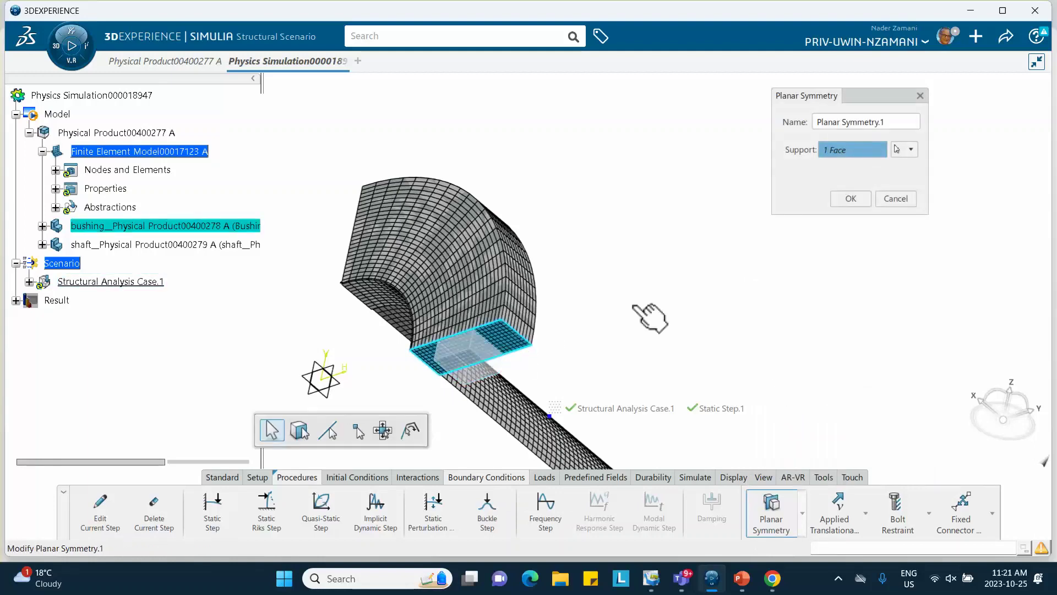
{"action": "left_click", "coordinate": [851, 198]}
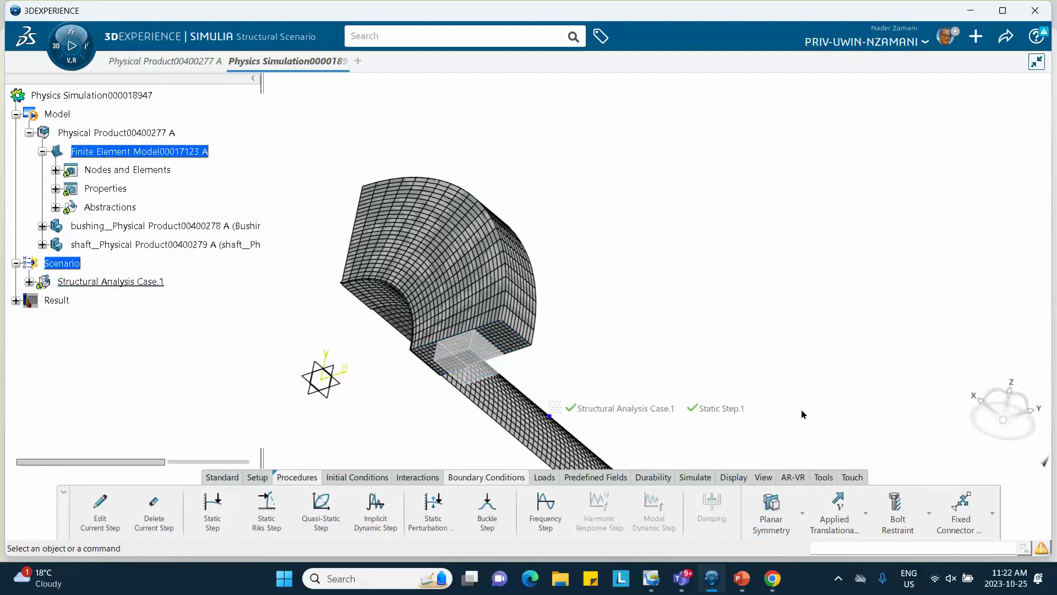
Step: Apply a planar symmetry condition to the bushing's quarter-ring end face on the side away from the protruding shaft
{"action": "left_click", "coordinate": [468, 273]}
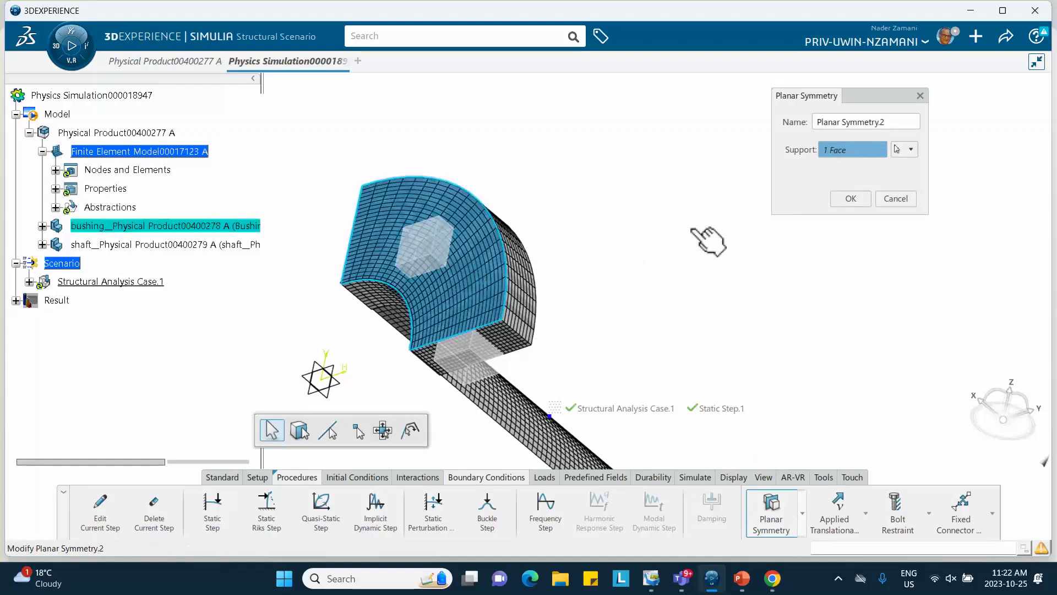
{"action": "left_click", "coordinate": [850, 199]}
{"action": "middle_click_drag", "start_coordinate": [484, 170], "coordinate": [718, 244]}
{"action": "left_click", "coordinate": [901, 200]}
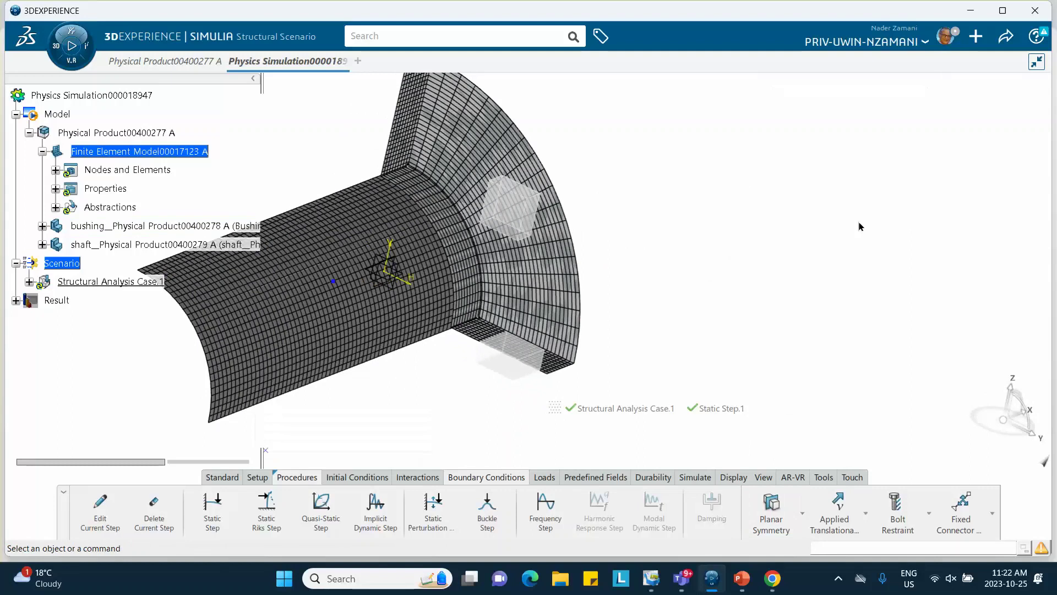
Step: Apply a planar symmetry condition to the bushing's vertical cut face
{"action": "left_click", "coordinate": [771, 512]}
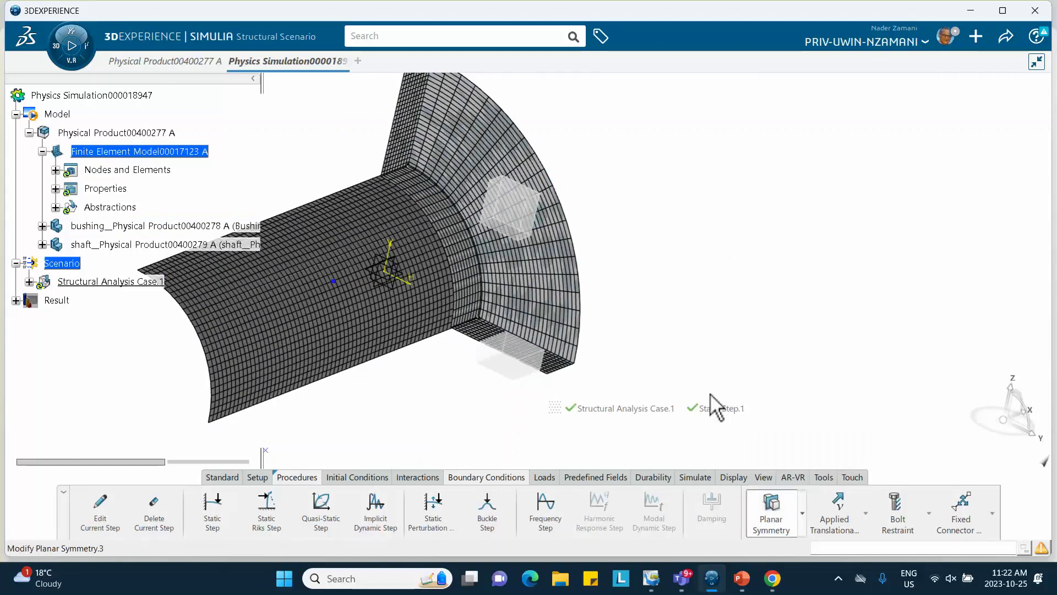
{"action": "left_click", "coordinate": [419, 125]}
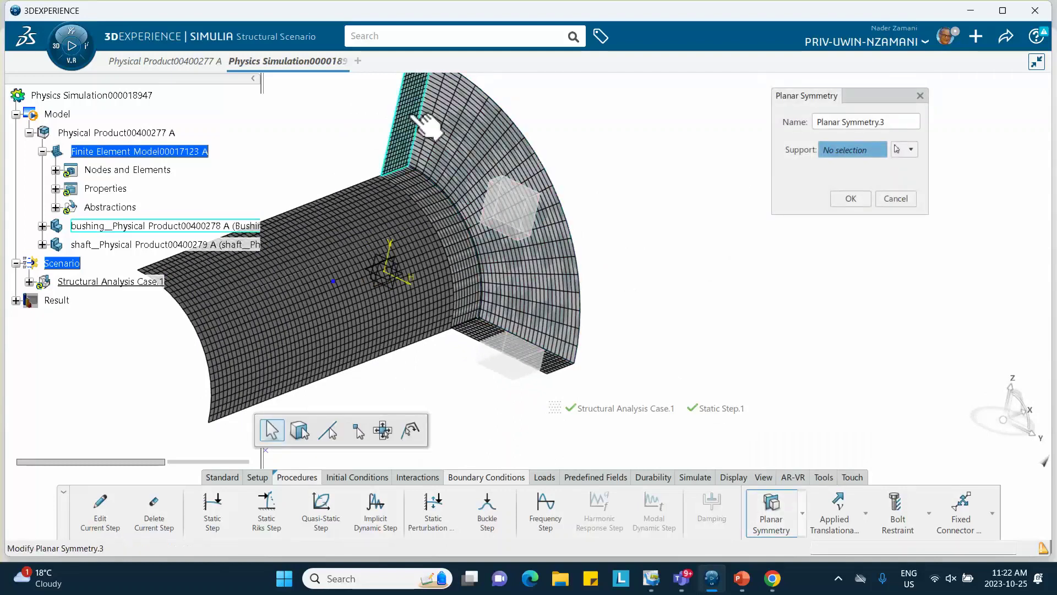
{"action": "left_click", "coordinate": [853, 198]}
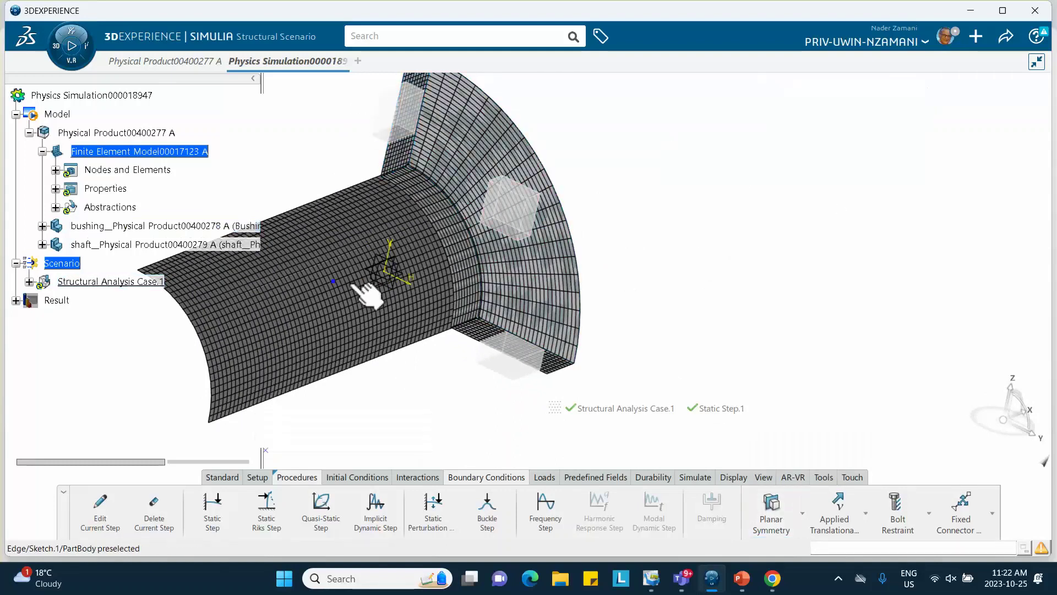
Step: Expand the structural analysis case and review its boundary conditions on the model
{"action": "scroll", "coordinate": [39, 237], "scroll_direction": "down", "scroll_amount": 5}
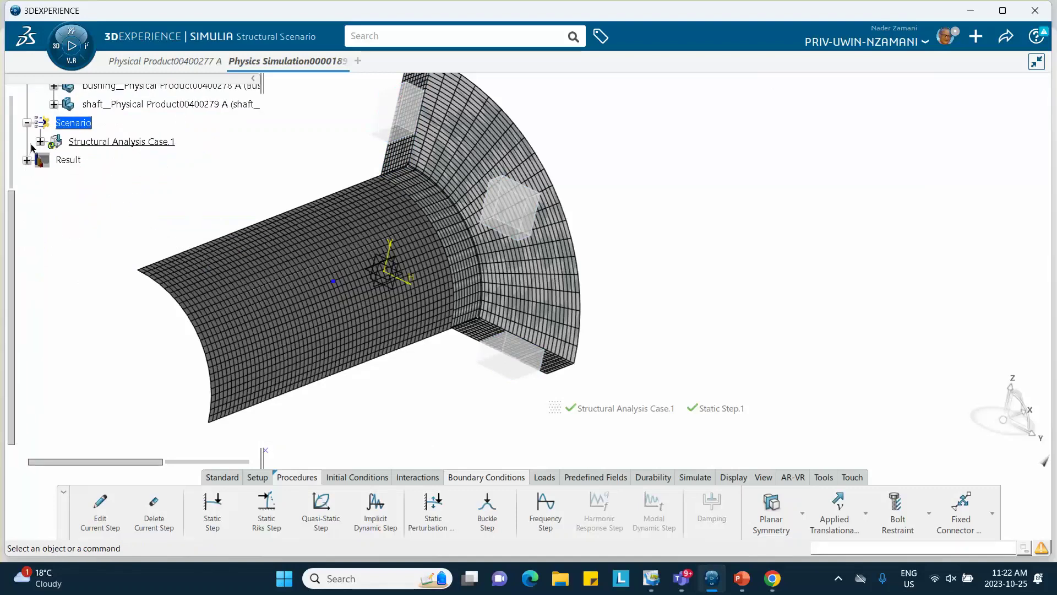
{"action": "left_click", "coordinate": [41, 142]}
{"action": "left_click", "coordinate": [54, 179]}
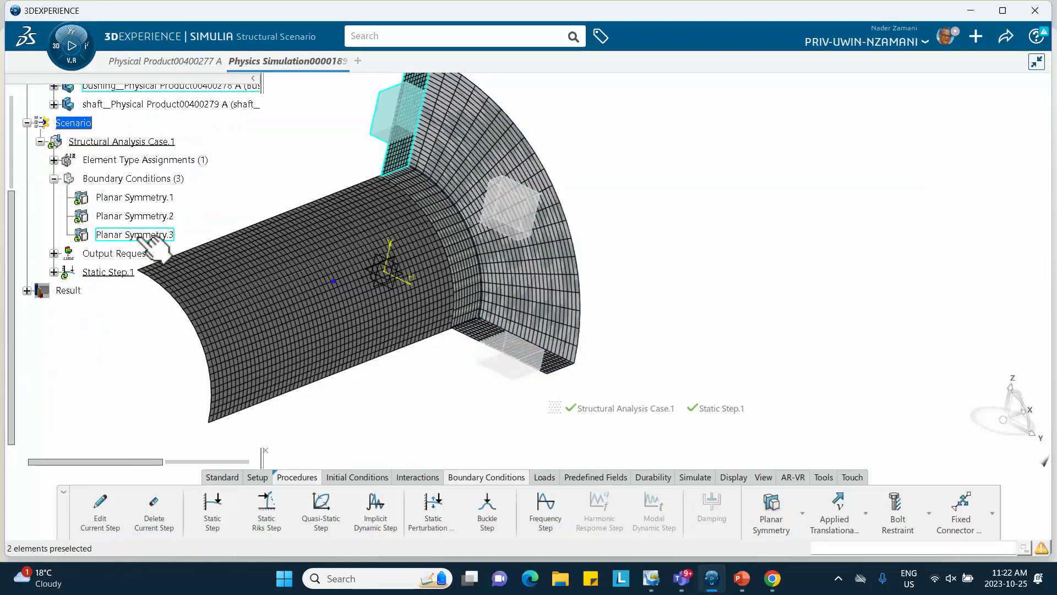
{"action": "middle_click_drag", "start_coordinate": [276, 165], "coordinate": [345, 306]}
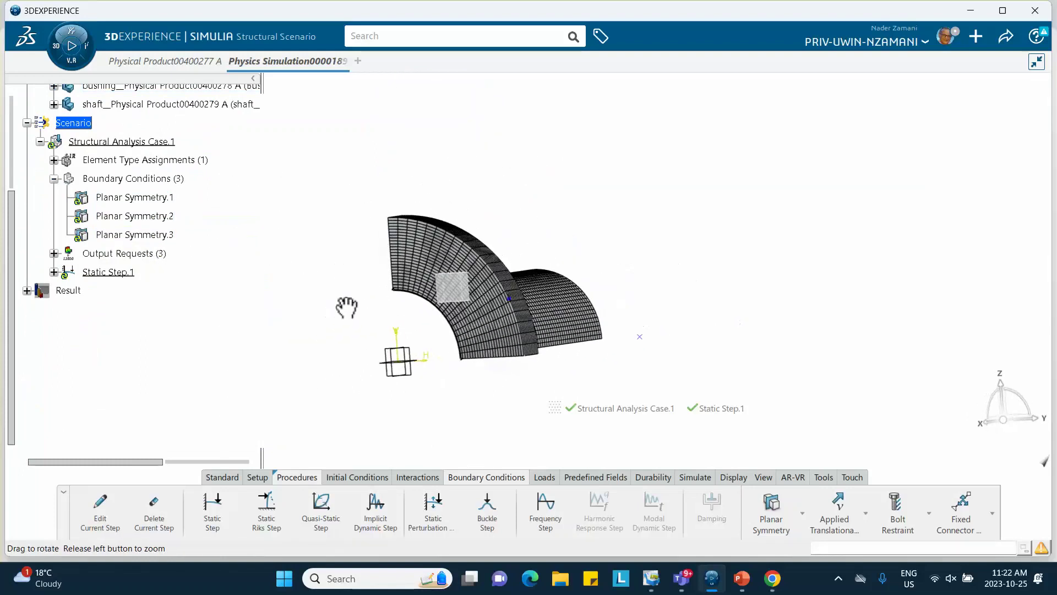
Step: Apply a fixed displacement to the rigid shaft's reference point, restraining translations X, Y, Z and rotations X, Y, Z
{"action": "middle_click_drag", "start_coordinate": [512, 220], "coordinate": [487, 208]}
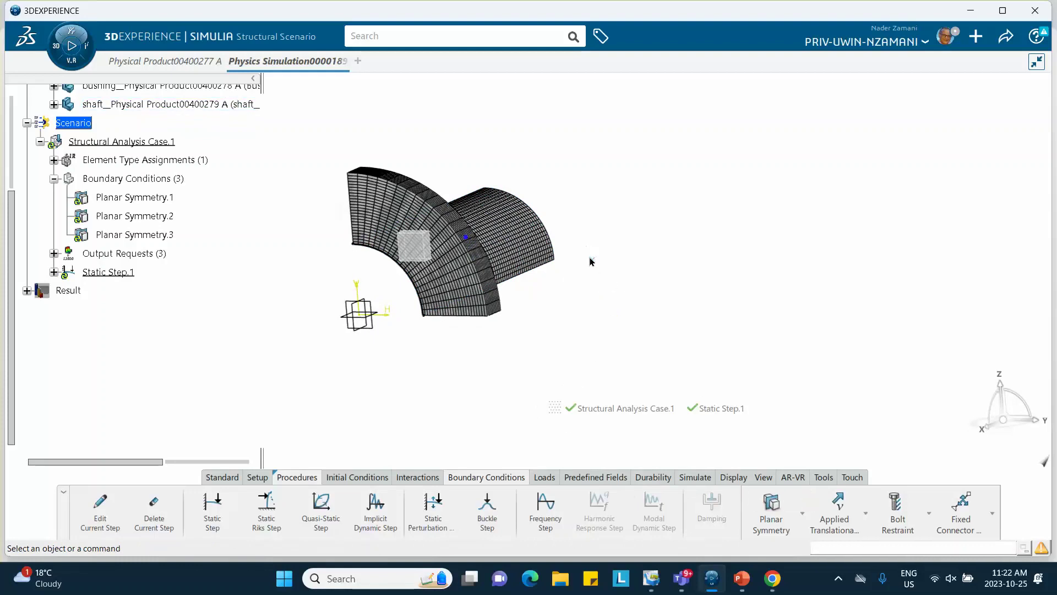
{"action": "left_click", "coordinate": [803, 514]}
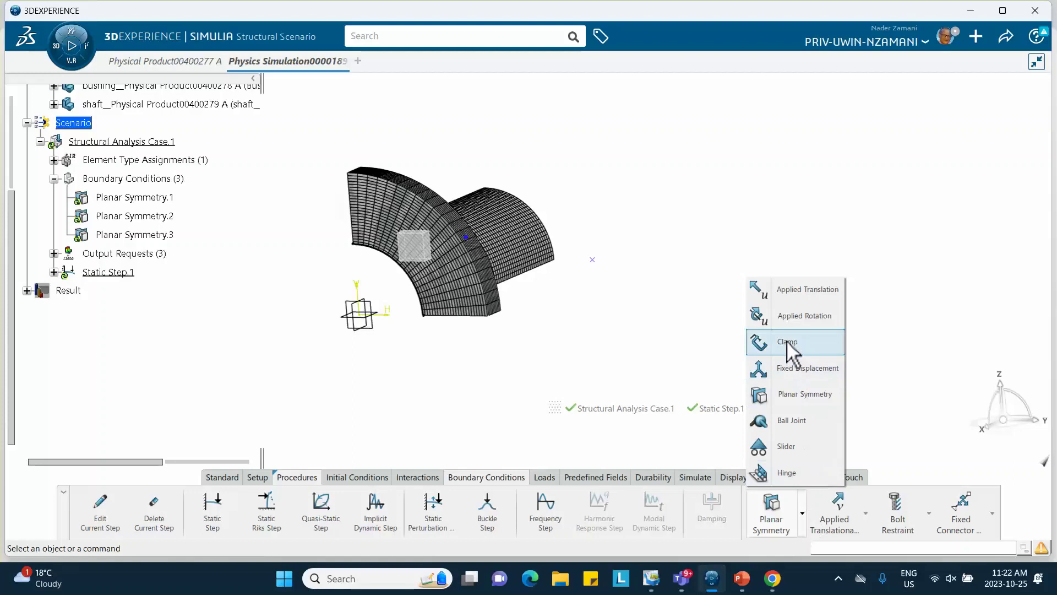
{"action": "left_click", "coordinate": [791, 374]}
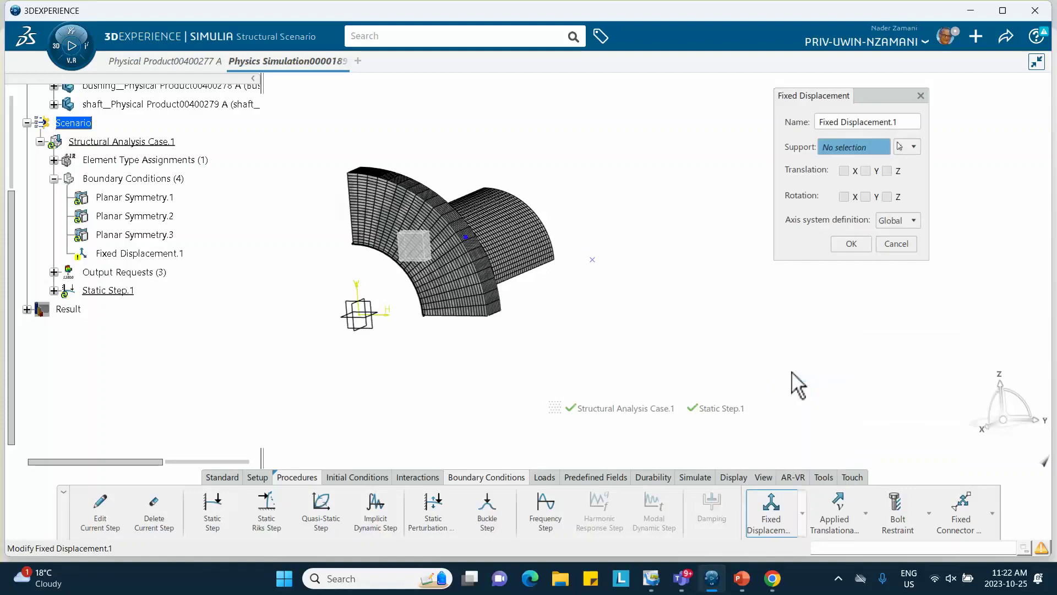
{"action": "left_click", "coordinate": [595, 263]}
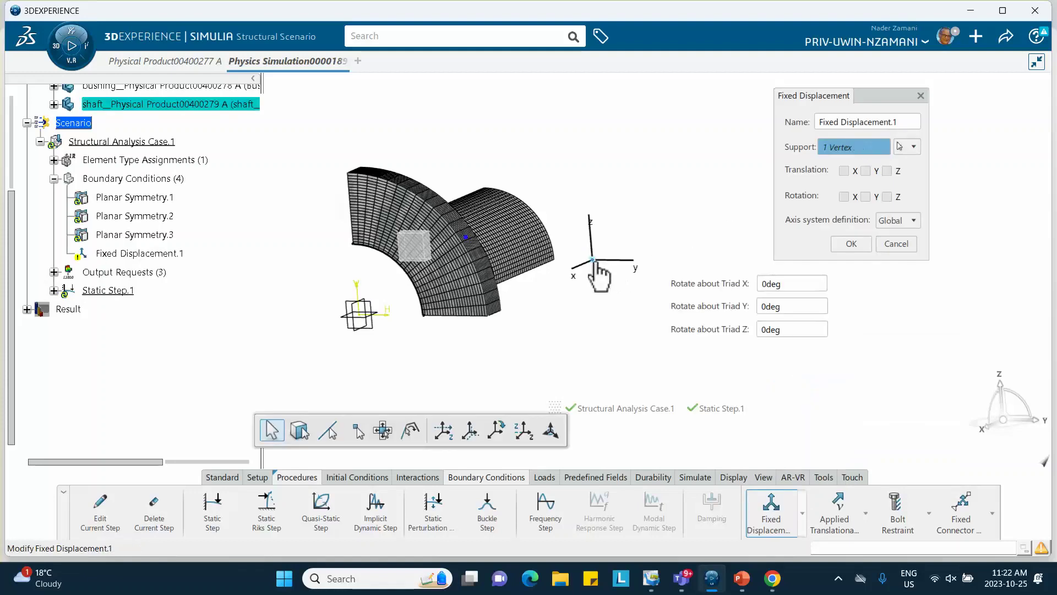
{"action": "left_click", "coordinate": [844, 171]}
{"action": "left_click", "coordinate": [866, 171]}
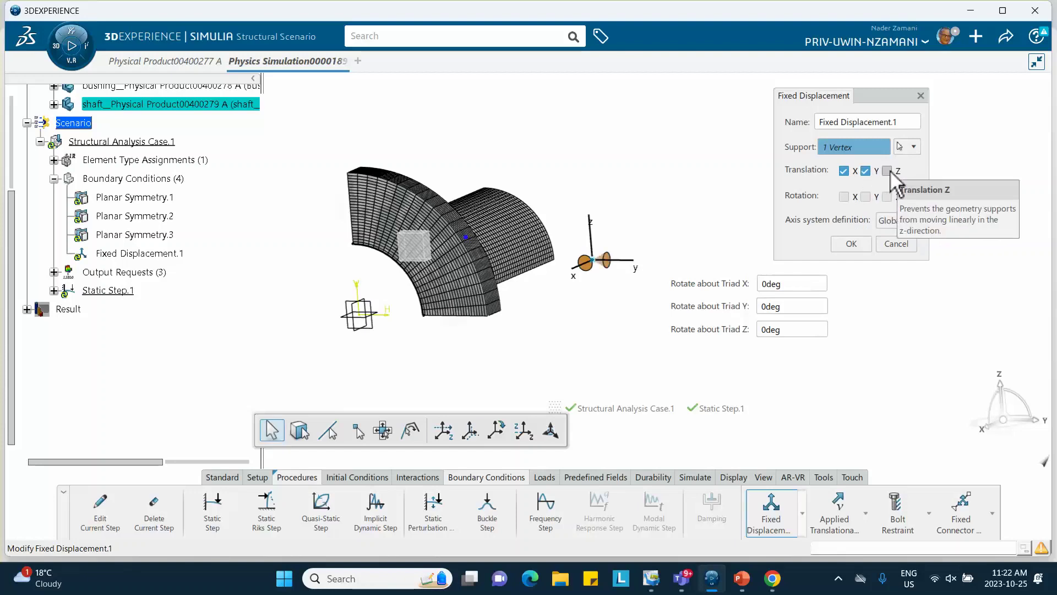
{"action": "left_click", "coordinate": [887, 171]}
{"action": "left_click", "coordinate": [843, 197]}
{"action": "left_click", "coordinate": [866, 197]}
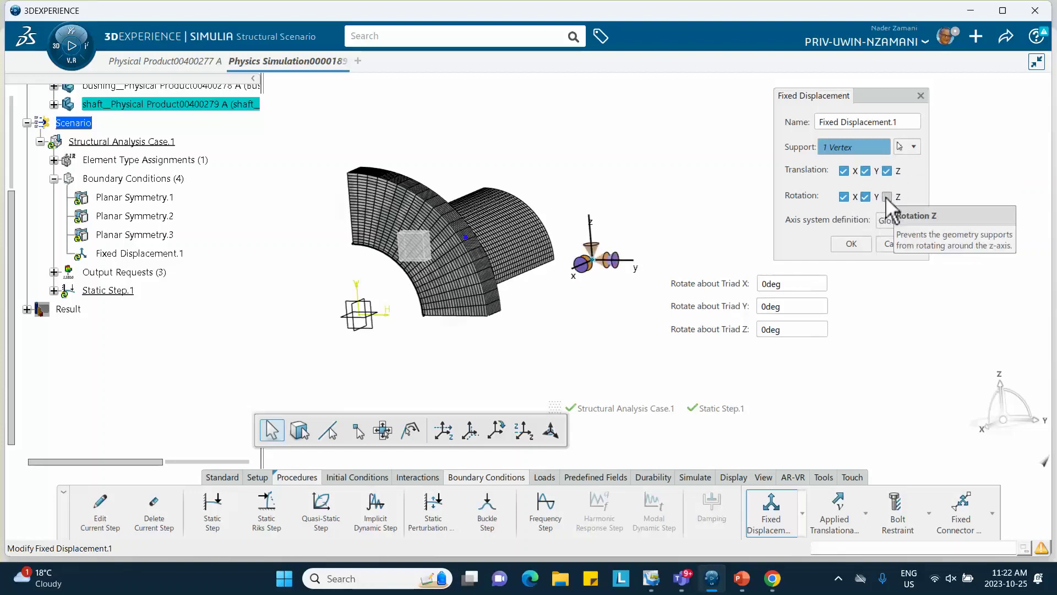
{"action": "left_click", "coordinate": [855, 245]}
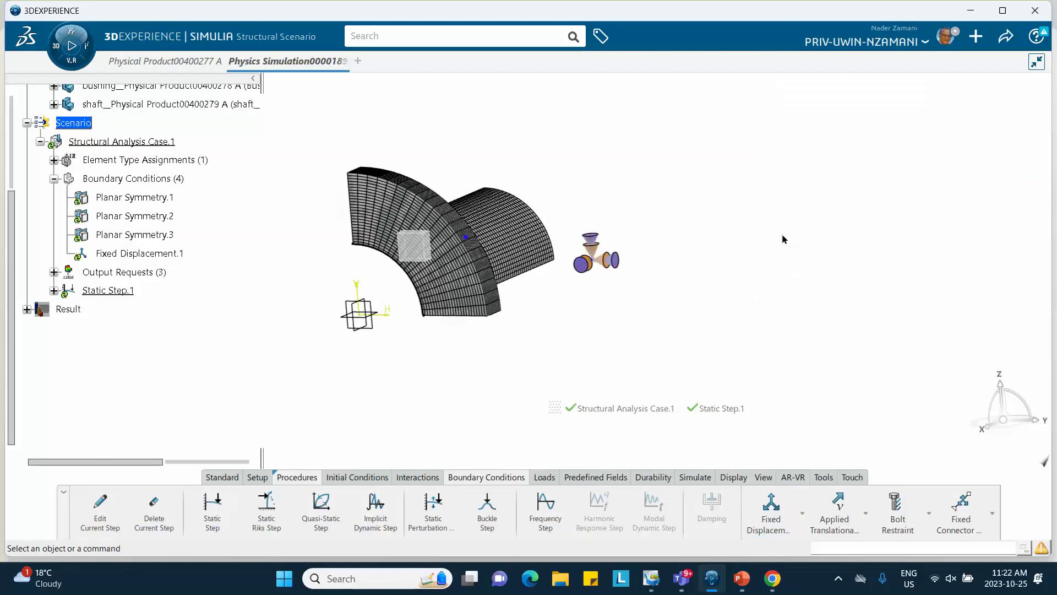
Step: Unpin the Procedures command section
{"action": "middle_click_drag", "start_coordinate": [784, 239], "coordinate": [724, 270]}
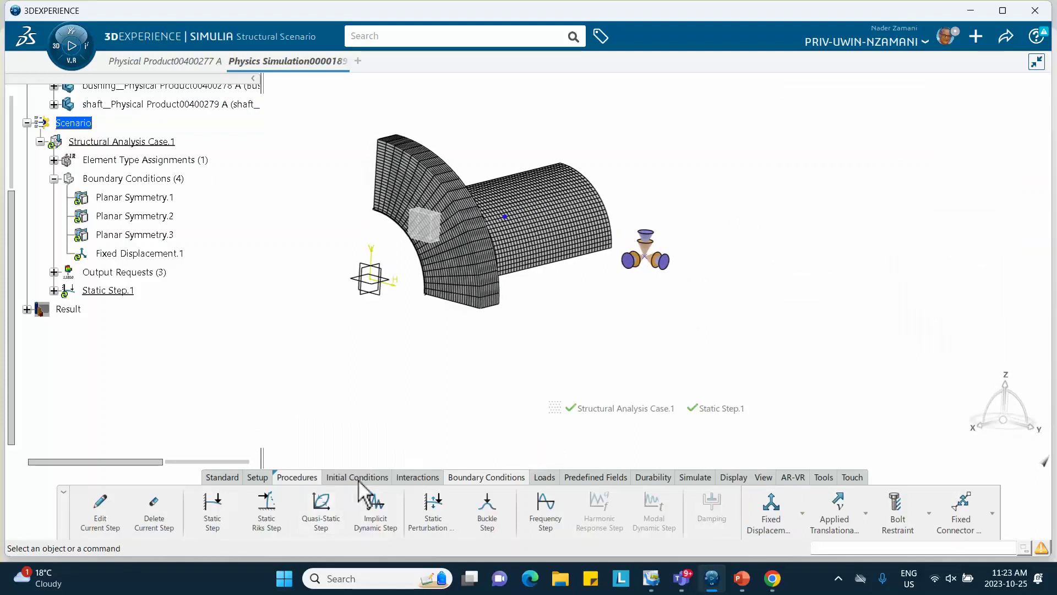
{"action": "left_click", "coordinate": [420, 478]}
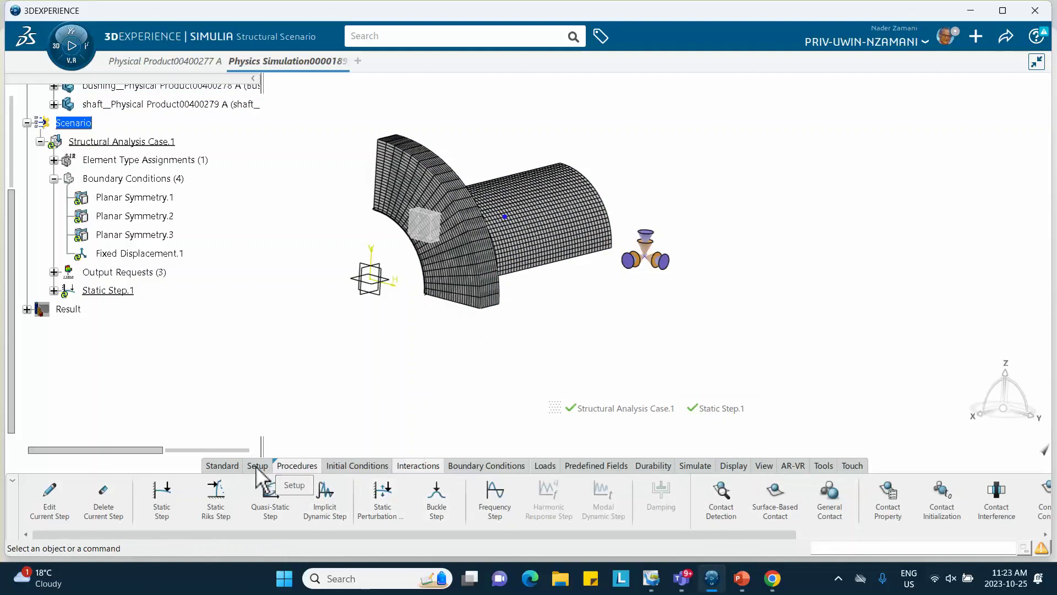
{"action": "right_click", "coordinate": [281, 471]}
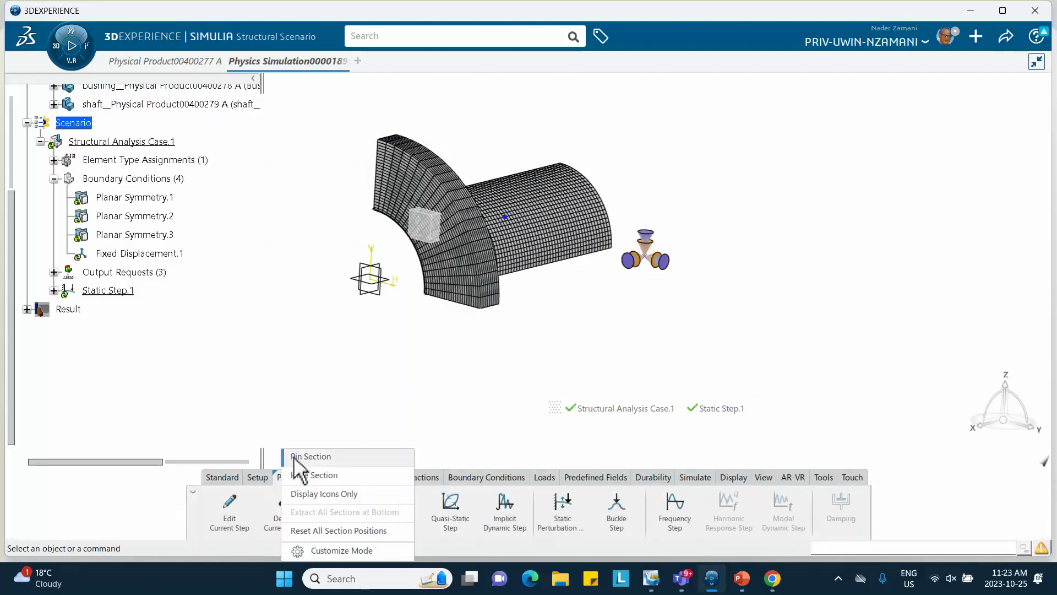
{"action": "left_click", "coordinate": [302, 457]}
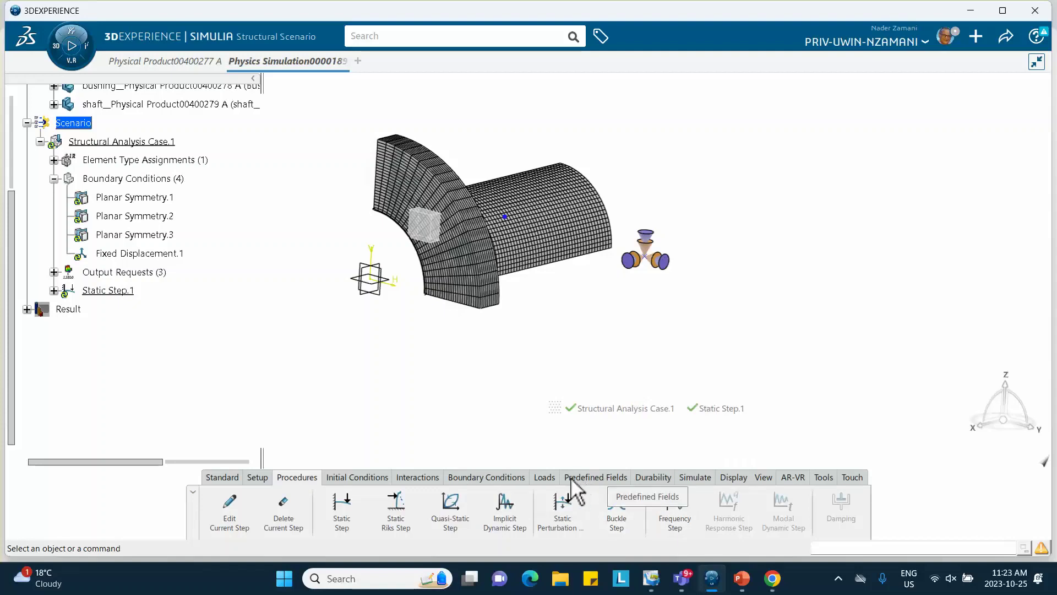
Step: Create a contact property named my-contract-Contact Property.1 with friction options specified and a friction coefficient of 0.1
{"action": "left_click", "coordinate": [417, 479]}
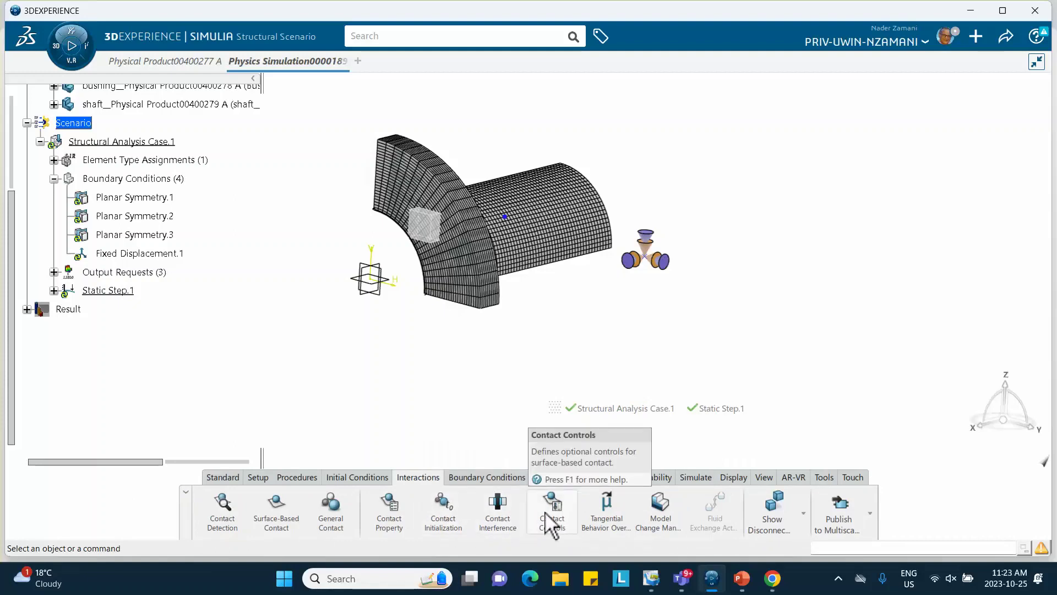
{"action": "left_click", "coordinate": [391, 513]}
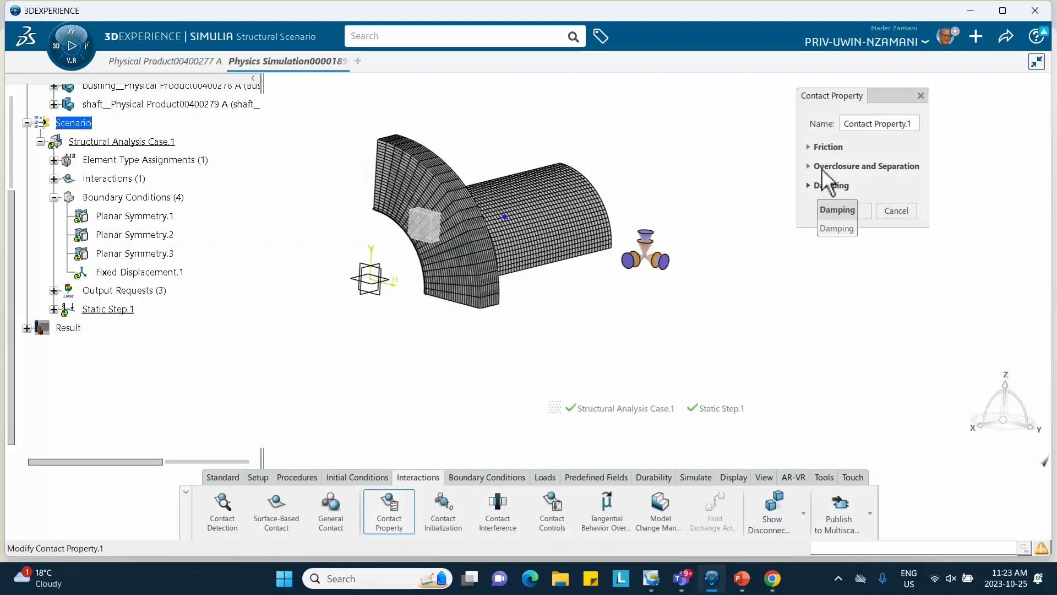
{"action": "left_click", "coordinate": [847, 130]}
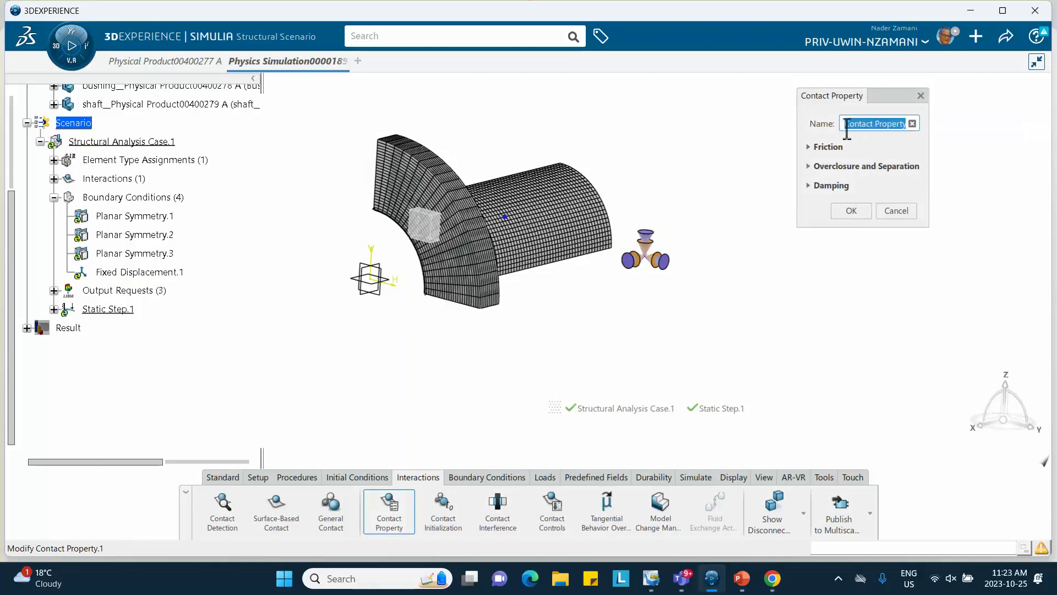
{"action": "left_click", "coordinate": [847, 124]}
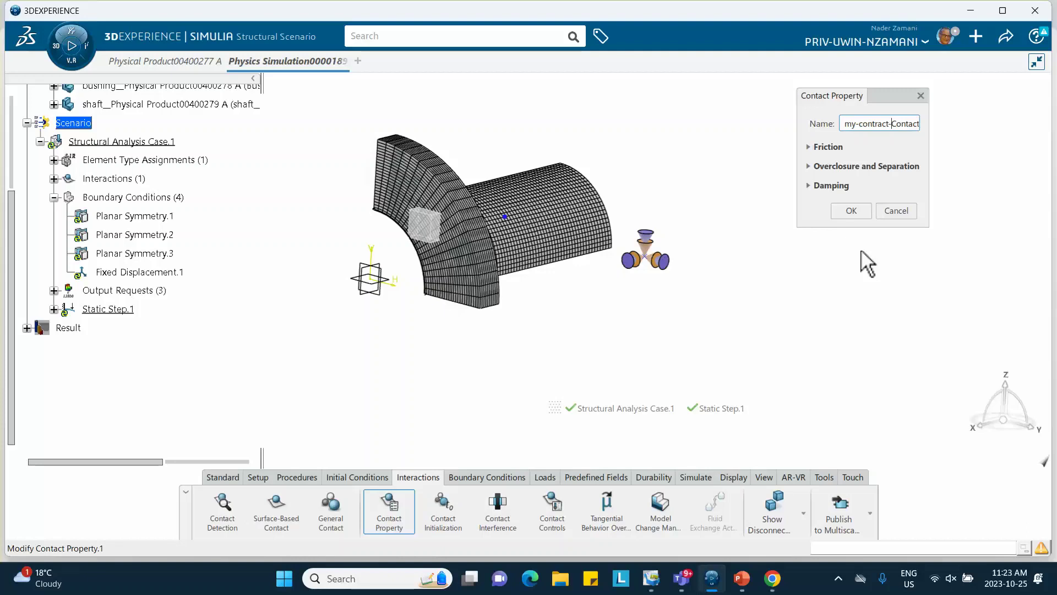
{"action": "left_click", "coordinate": [813, 149]}
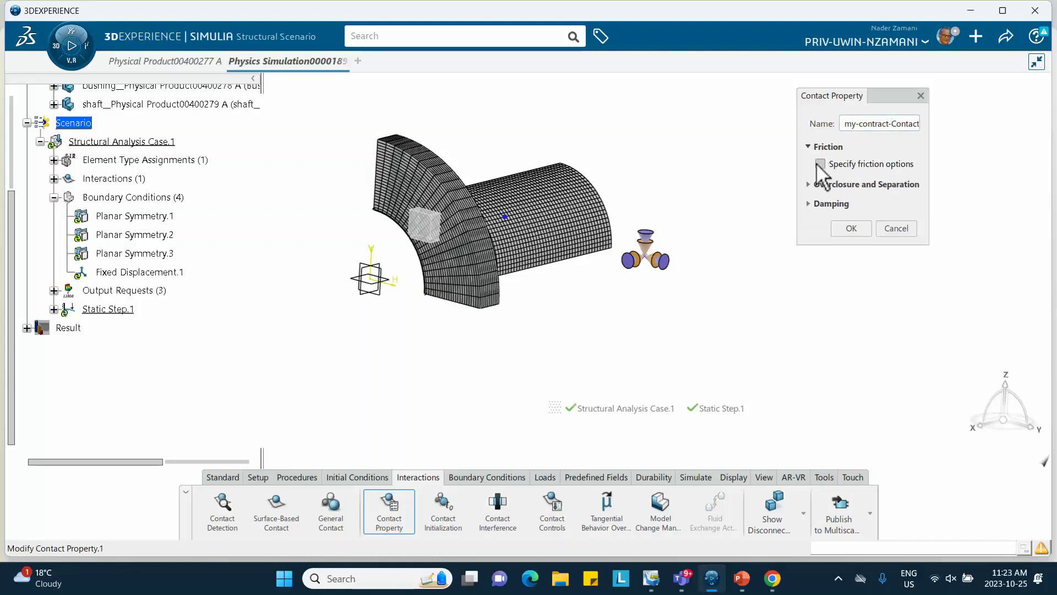
{"action": "left_click", "coordinate": [820, 164]}
{"action": "left_click", "coordinate": [805, 278]}
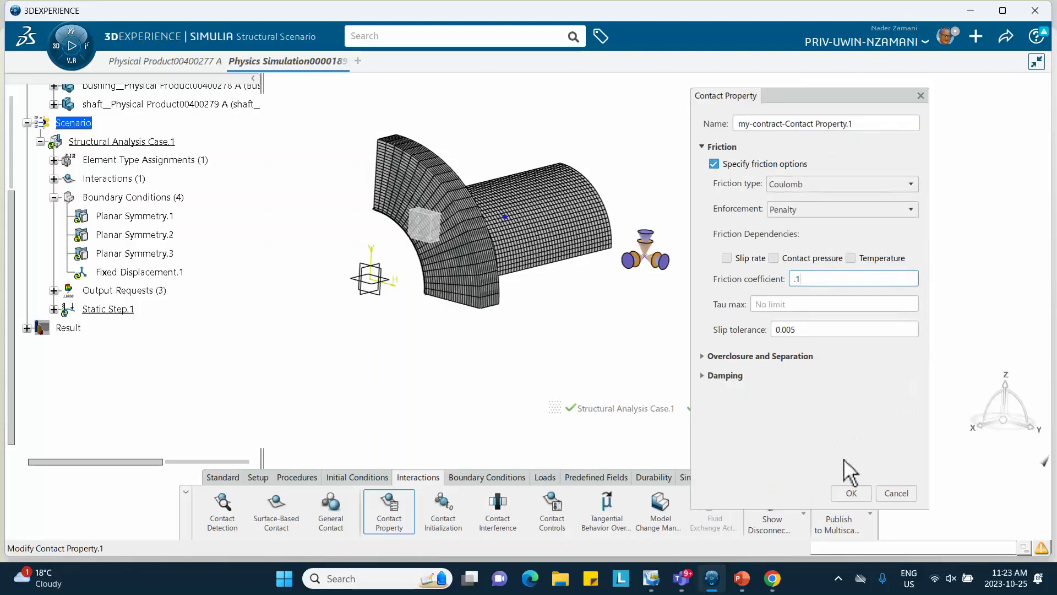
{"action": "left_click", "coordinate": [845, 492]}
Step: Hide all FE models through the Visibility Manager so that only the bushing and shaft geometry is displayed
{"action": "middle_click_drag", "start_coordinate": [532, 321], "coordinate": [574, 353]}
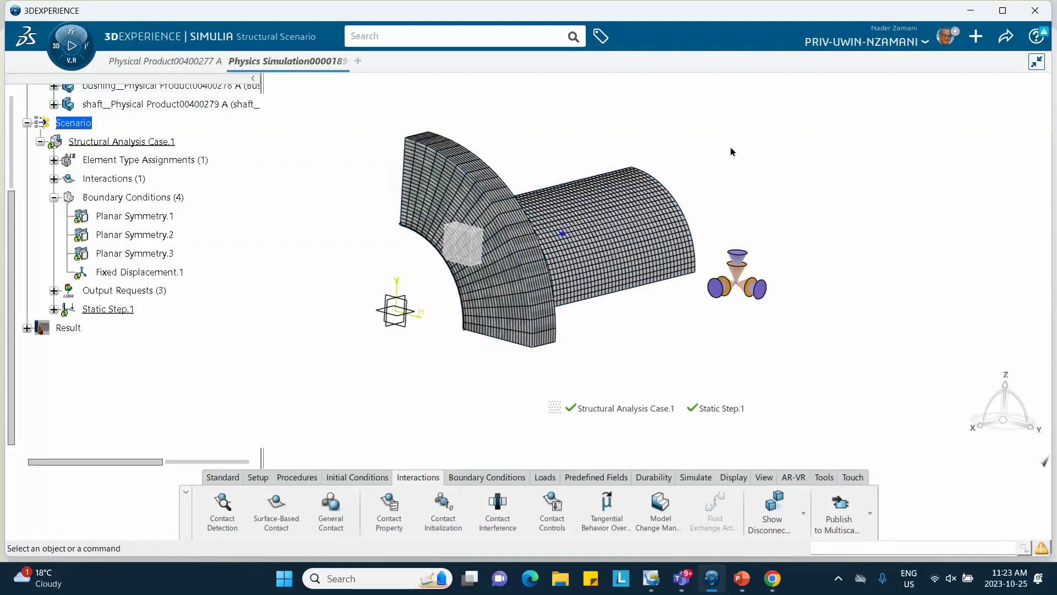
{"action": "right_click", "coordinate": [774, 134]}
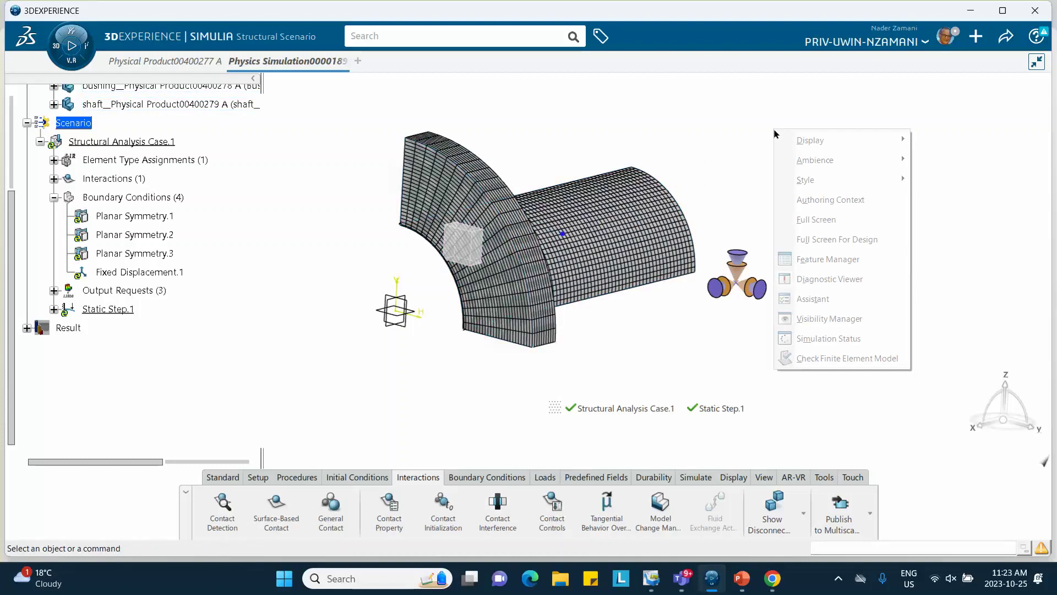
{"action": "left_click", "coordinate": [837, 324]}
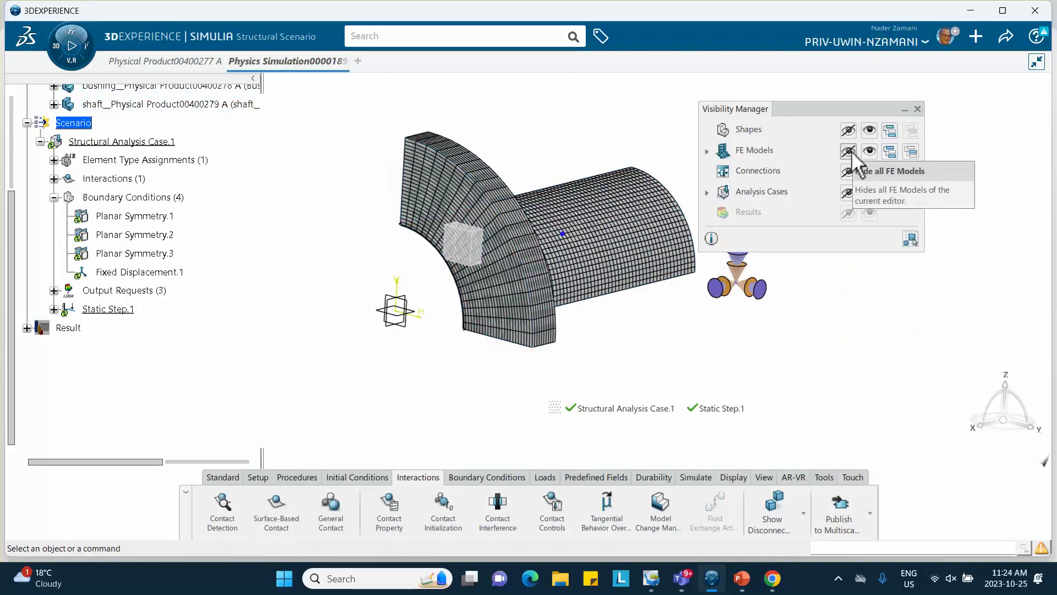
{"action": "left_click", "coordinate": [849, 151]}
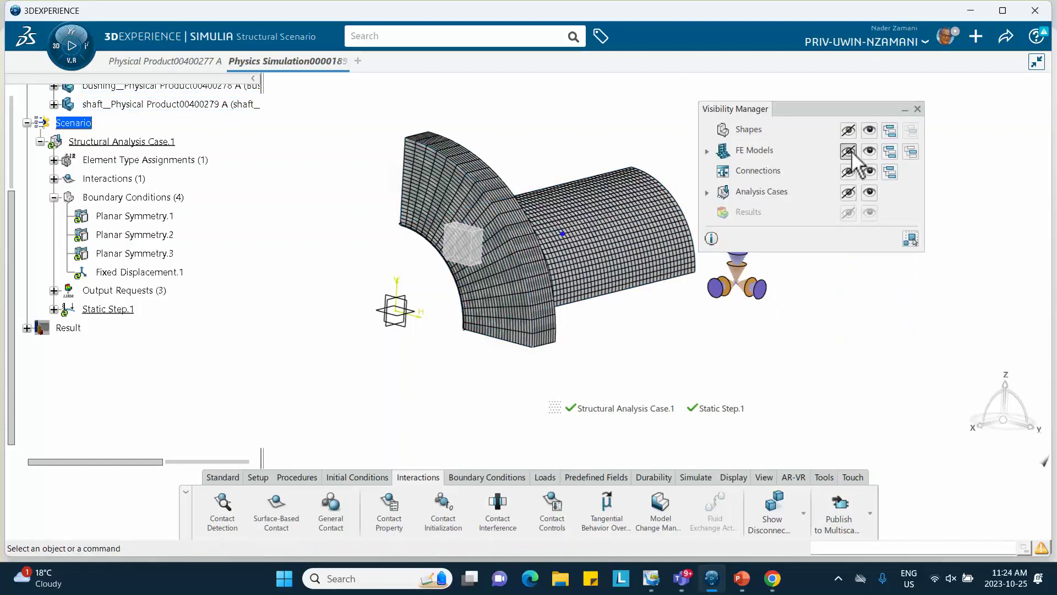
{"action": "left_click", "coordinate": [917, 110]}
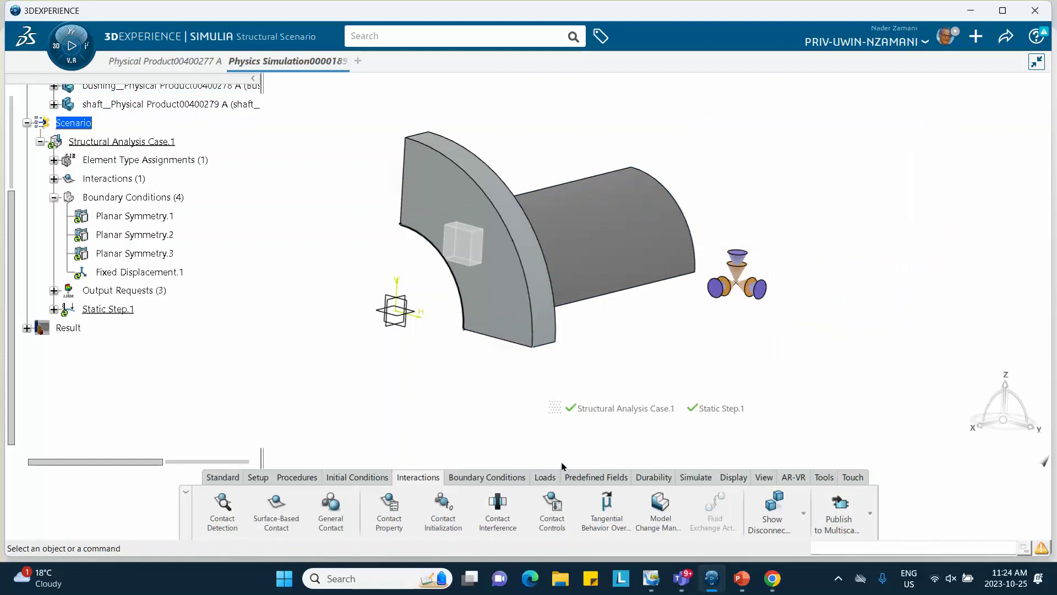
Step: Create a surface-based contact with the shaft's curved face as main and the bushing's inner curved face as secondary
{"action": "left_click", "coordinate": [277, 511]}
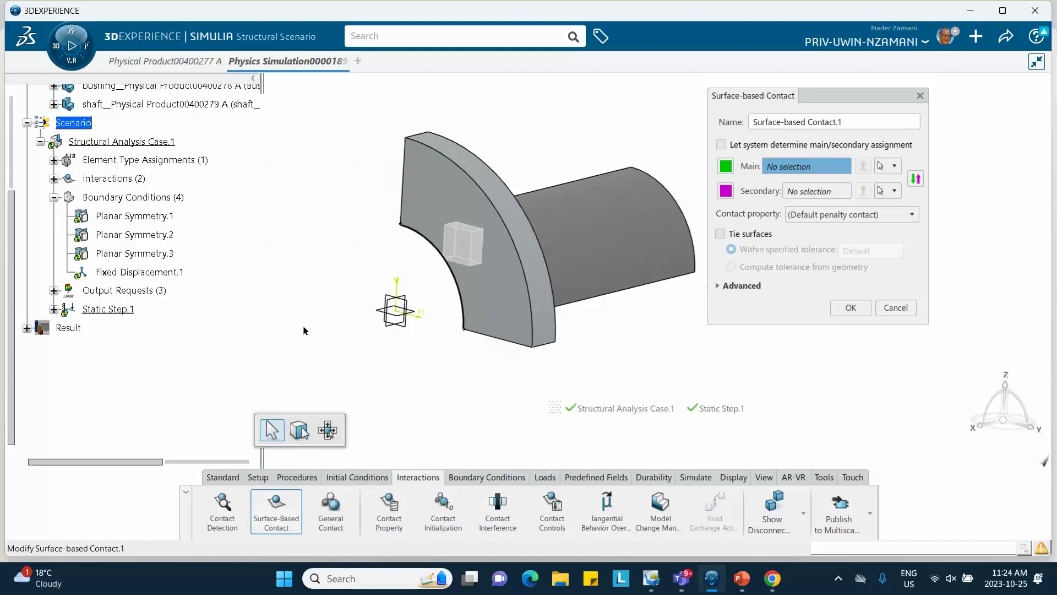
{"action": "middle_click_drag", "start_coordinate": [254, 352], "coordinate": [490, 311]}
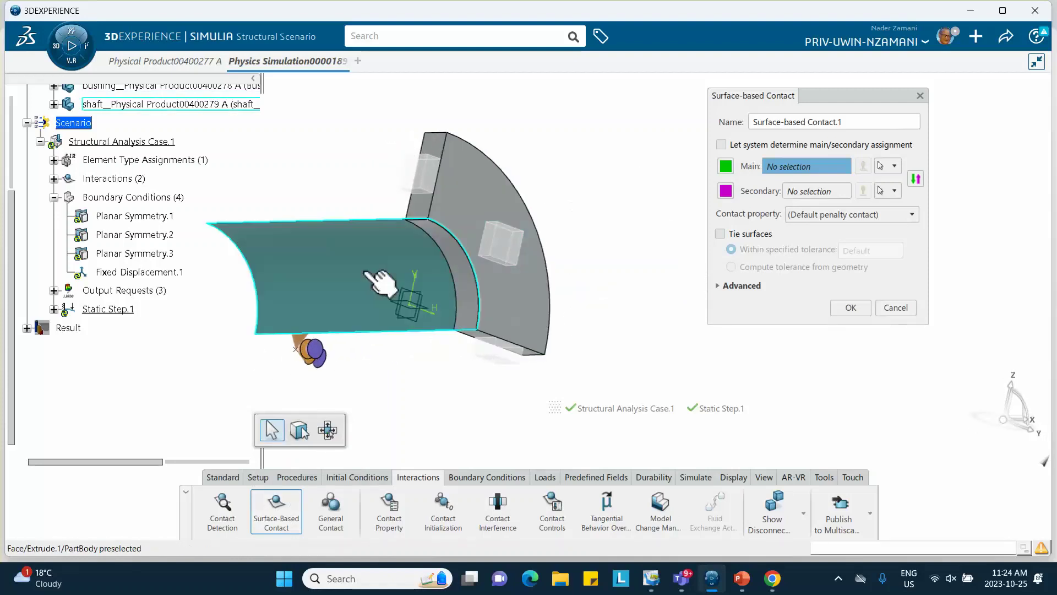
{"action": "left_click", "coordinate": [365, 273]}
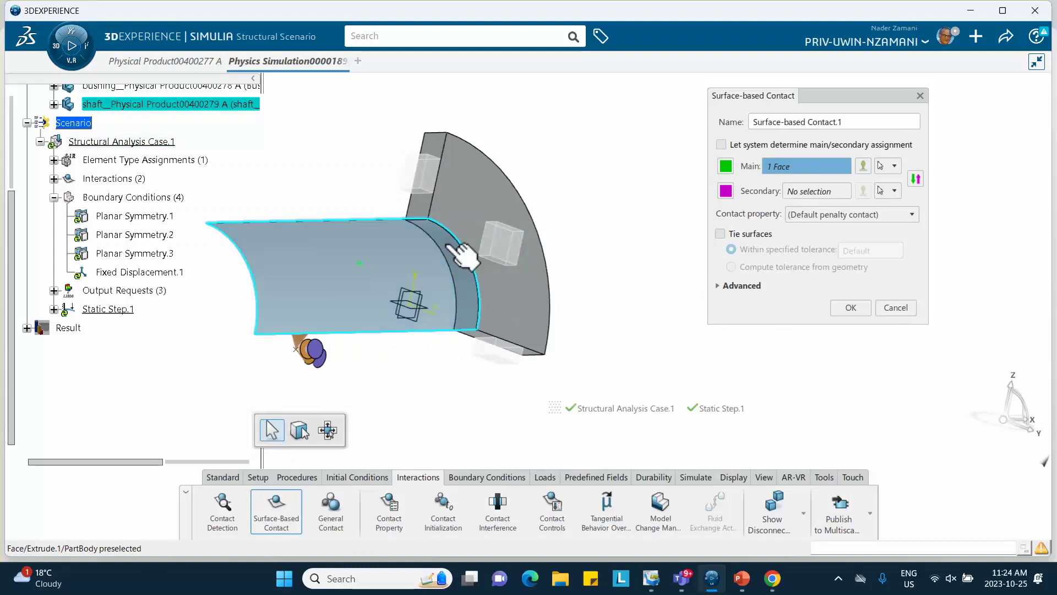
{"action": "left_click", "coordinate": [810, 188]}
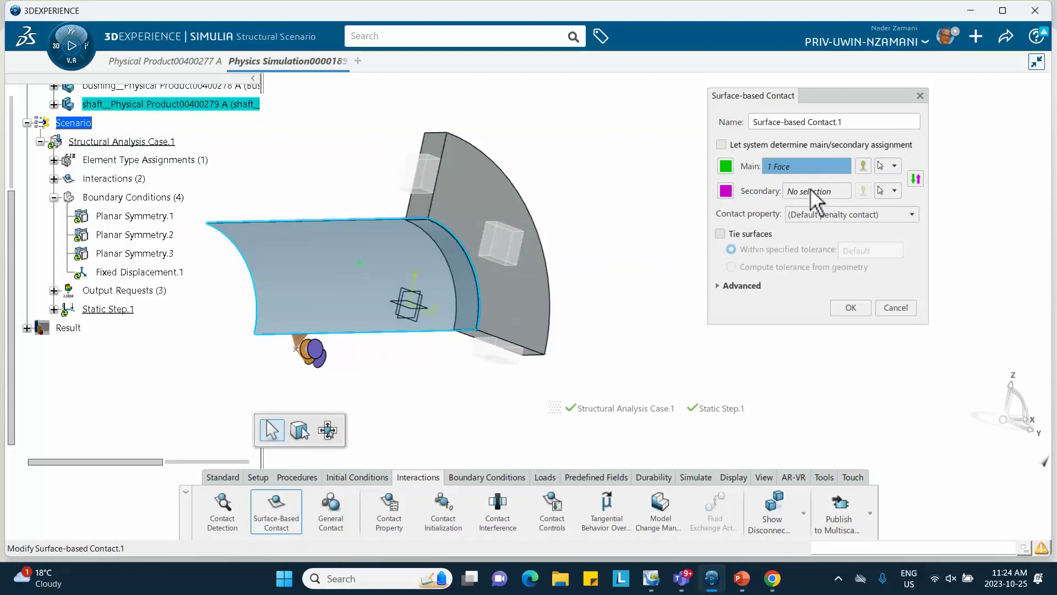
{"action": "left_click", "coordinate": [472, 284]}
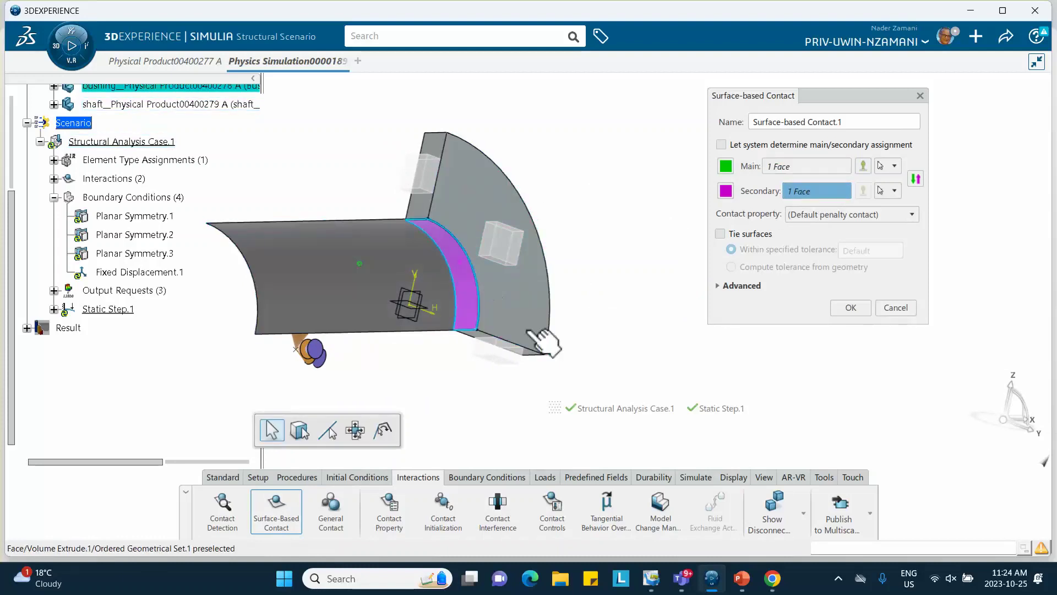
{"action": "middle_click_drag", "start_coordinate": [629, 240], "coordinate": [419, 287]}
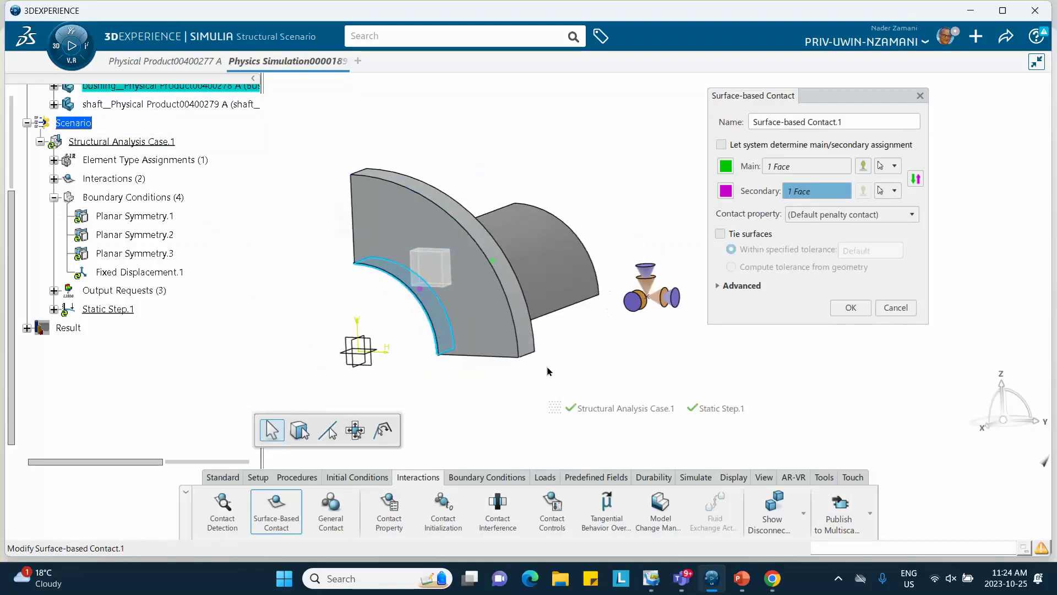
{"action": "middle_click_drag", "start_coordinate": [547, 372], "coordinate": [548, 390]}
{"action": "middle_click_drag", "start_coordinate": [533, 325], "coordinate": [498, 309]}
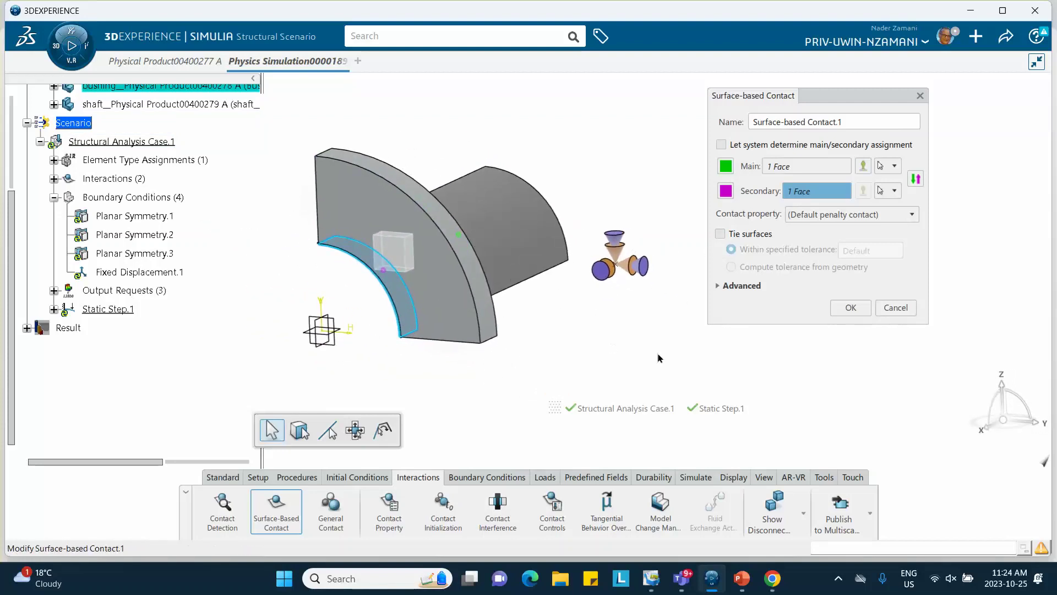
{"action": "left_click", "coordinate": [859, 307]}
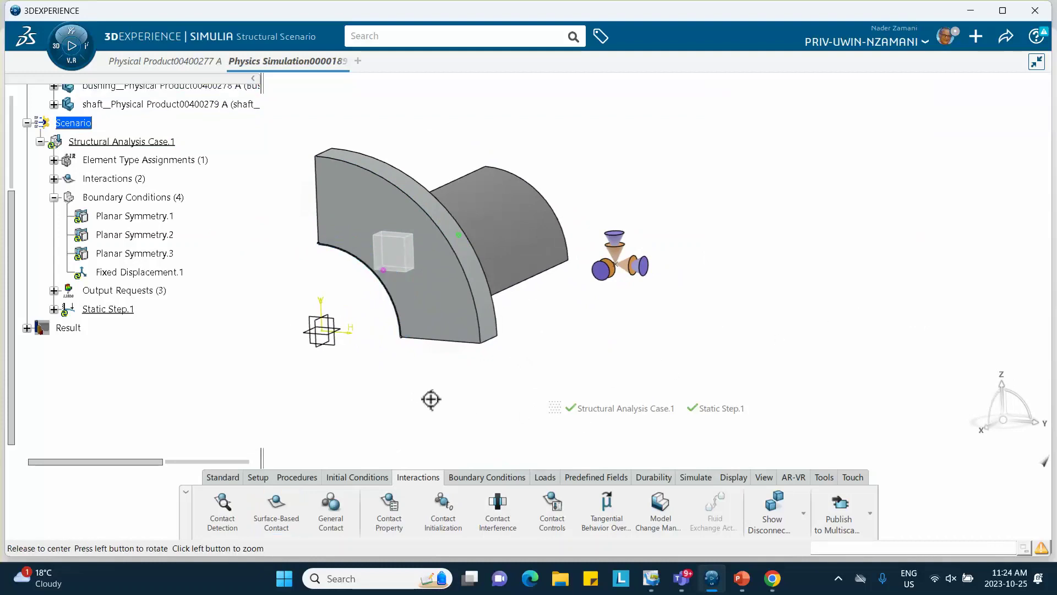
Step: Switch to PowerPoint, check the Contact Interference command on the first slide and return to 3DEXPERIENCE
{"action": "middle_click_drag", "start_coordinate": [431, 399], "coordinate": [441, 369]}
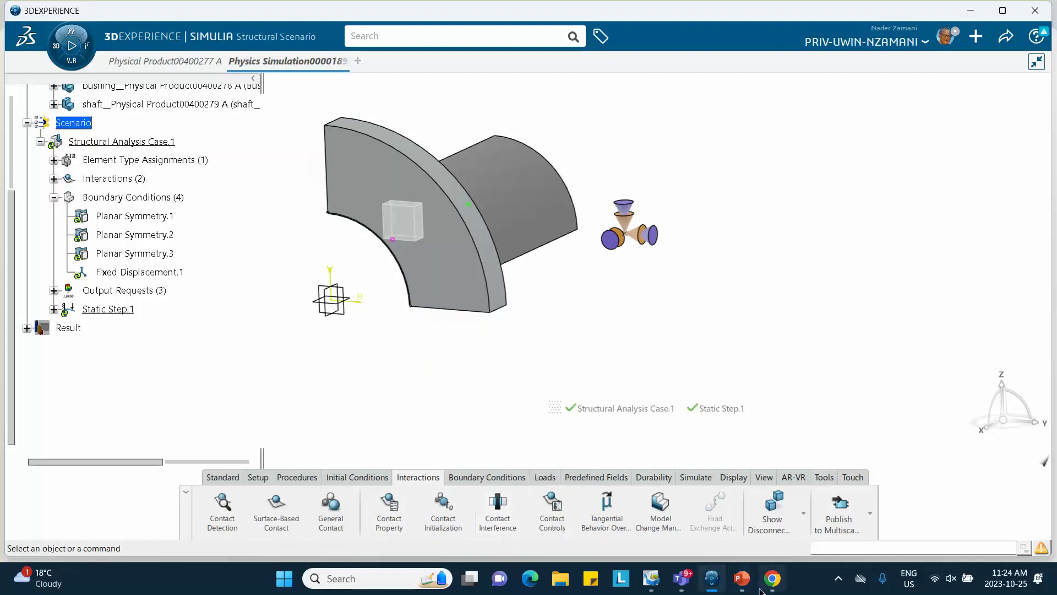
{"action": "left_click", "coordinate": [742, 578]}
{"action": "key", "text": "Home"}
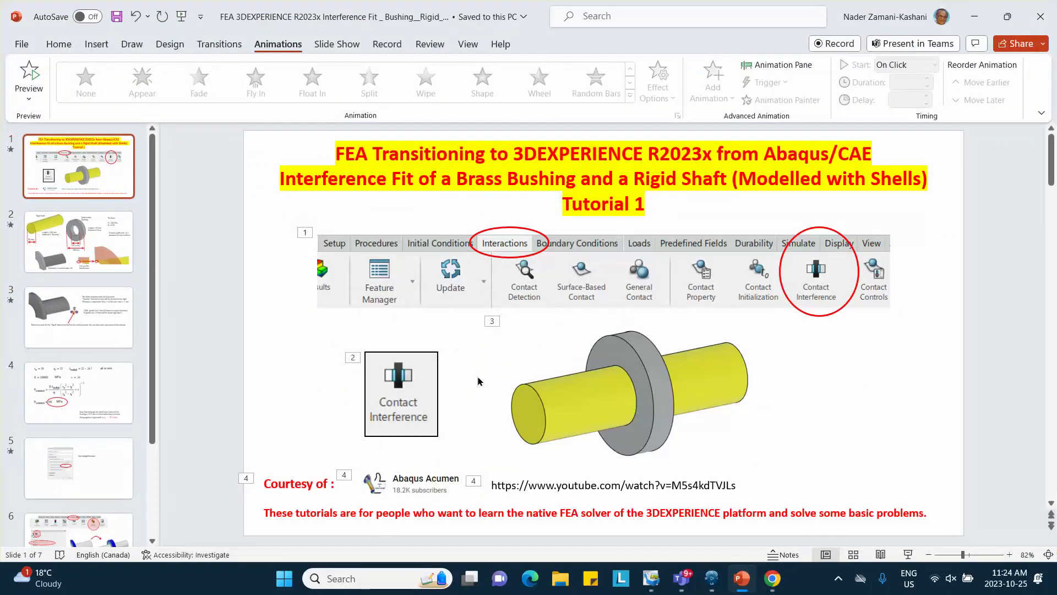
{"action": "left_click", "coordinate": [713, 579]}
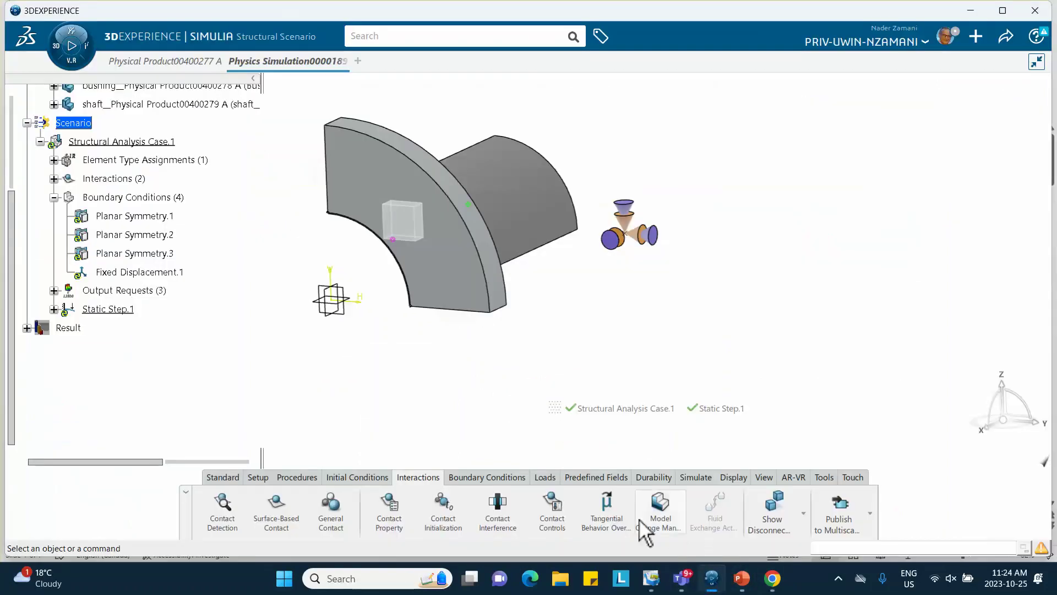
Step: Create a contact interference on the existing surface-based contact, using the Automatic shrink fit option
{"action": "left_click", "coordinate": [505, 510]}
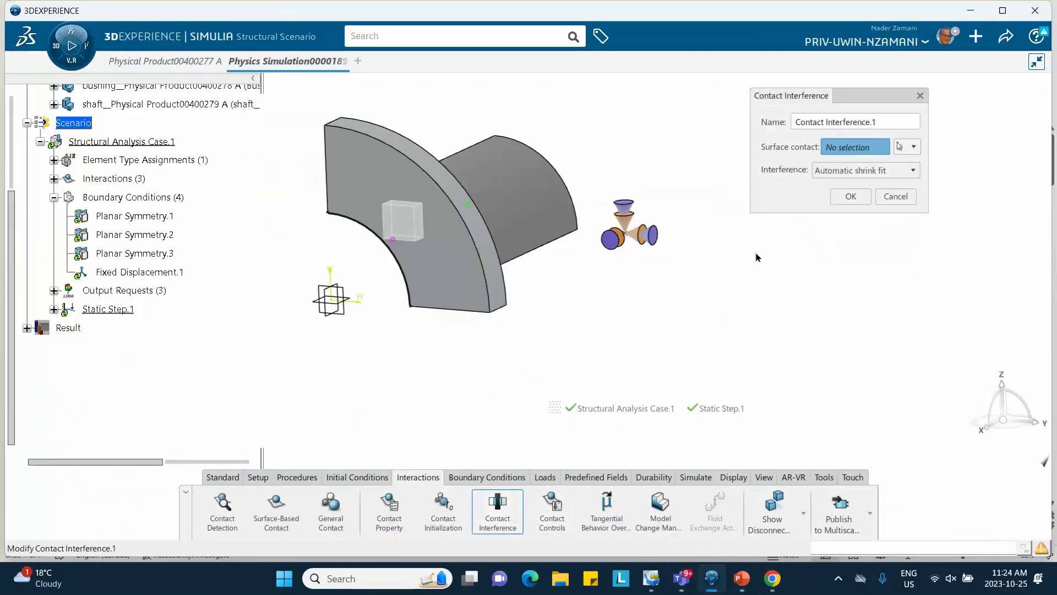
{"action": "left_click", "coordinate": [54, 309]}
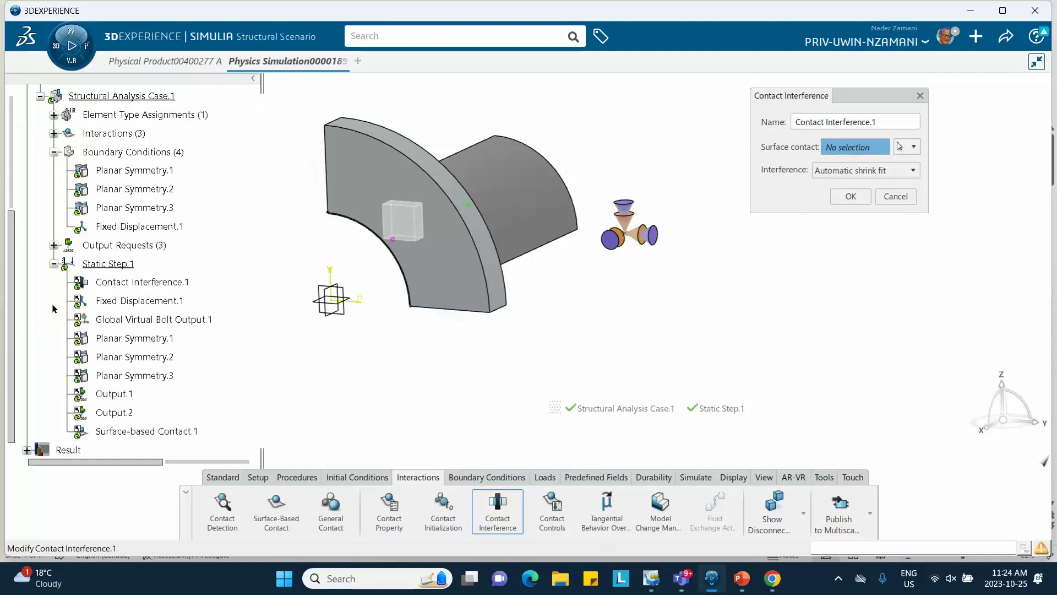
{"action": "left_click", "coordinate": [53, 134]}
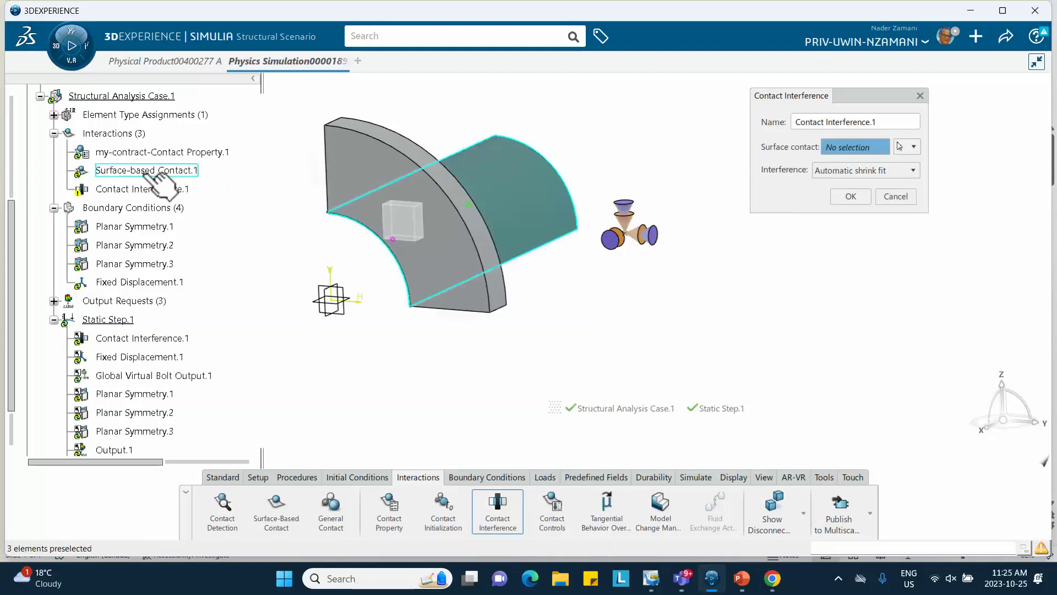
{"action": "scroll", "coordinate": [147, 389], "scroll_direction": "down", "scroll_amount": 2}
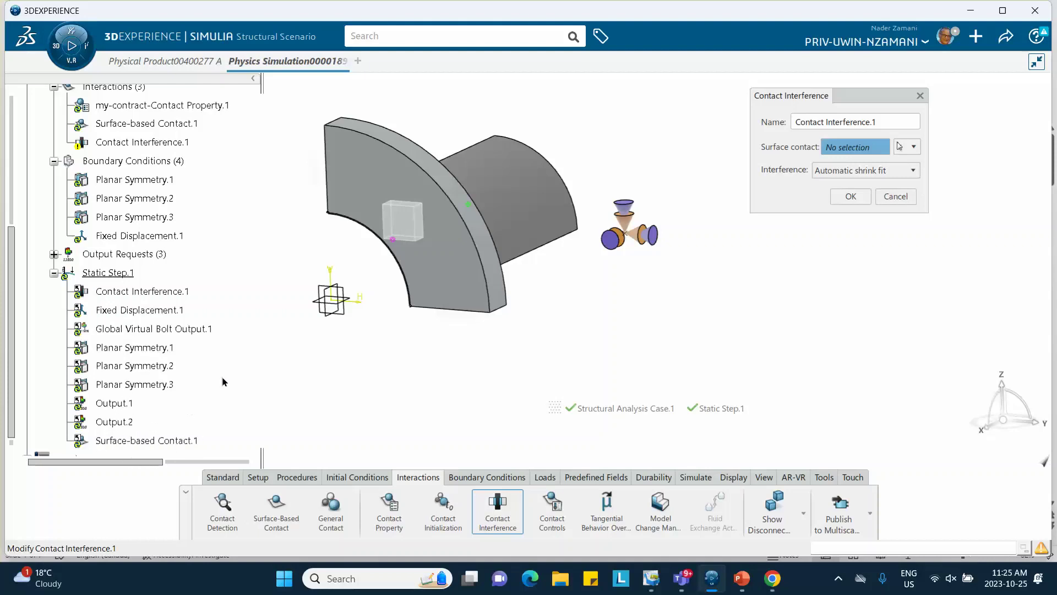
{"action": "scroll", "coordinate": [224, 381], "scroll_direction": "up", "scroll_amount": 1}
{"action": "left_click", "coordinate": [146, 170]}
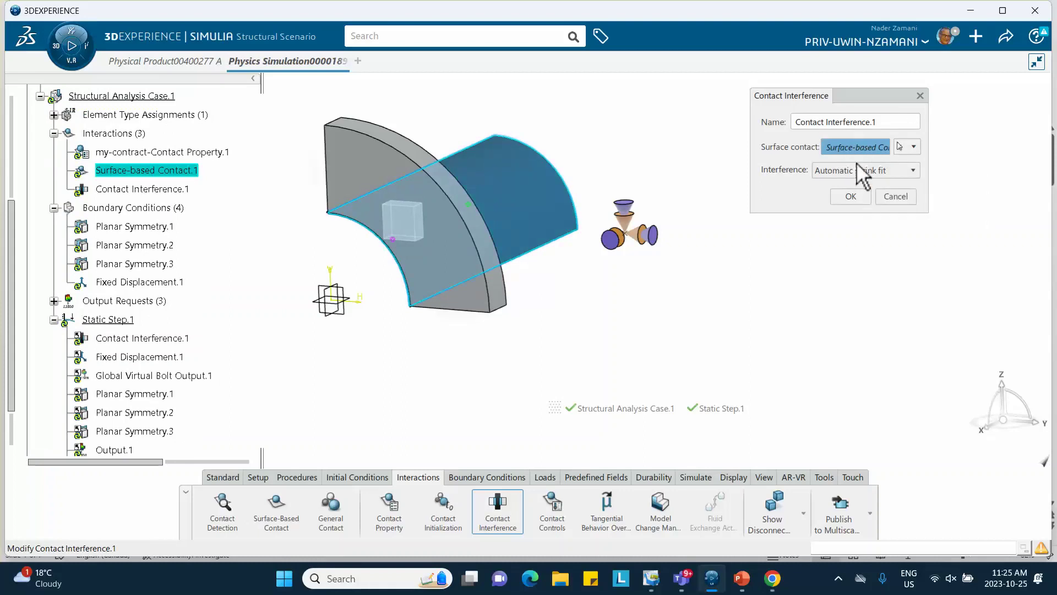
{"action": "left_click", "coordinate": [851, 197]}
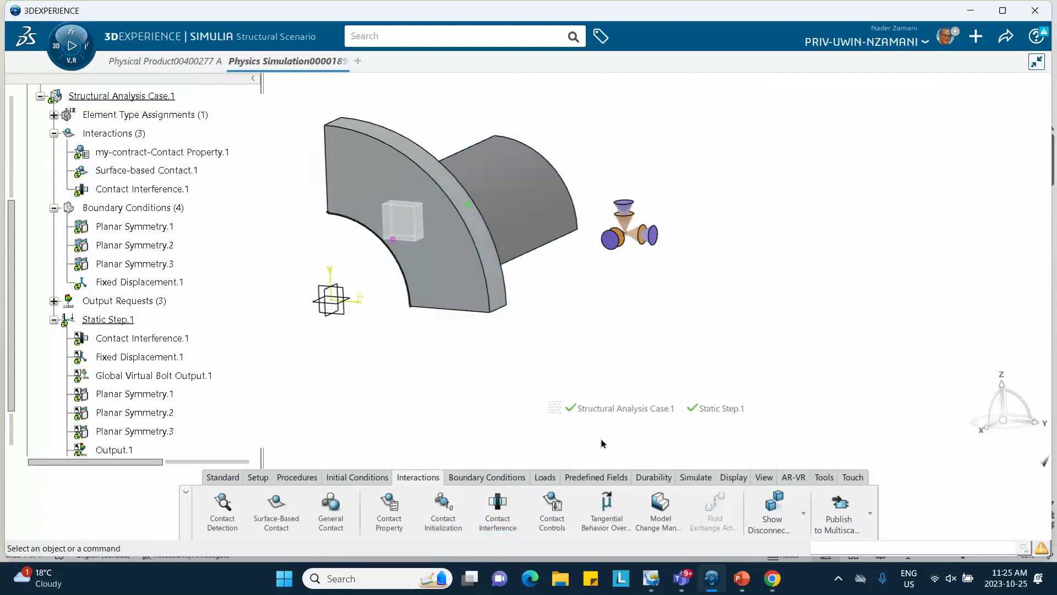
Step: Update the structural analysis scenario and save the simulation
{"action": "left_click", "coordinate": [220, 477]}
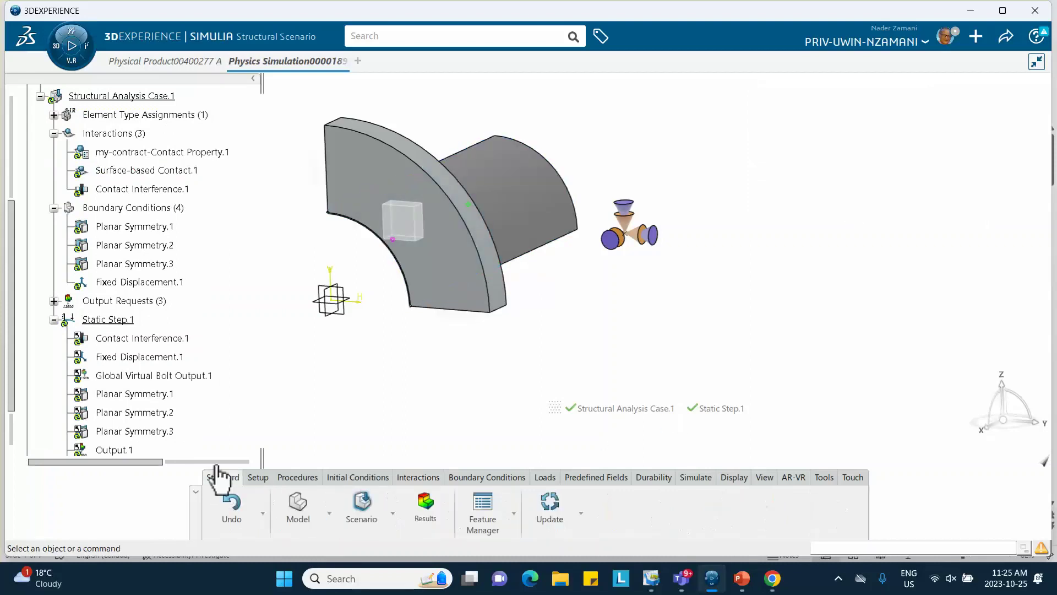
{"action": "left_click", "coordinate": [118, 168]}
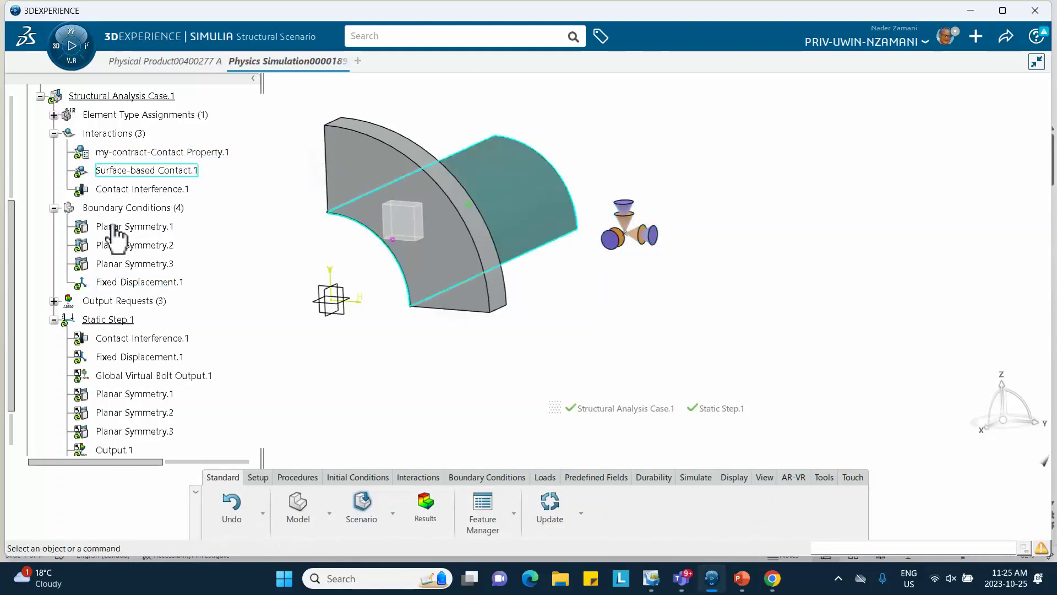
{"action": "left_click", "coordinate": [551, 509]}
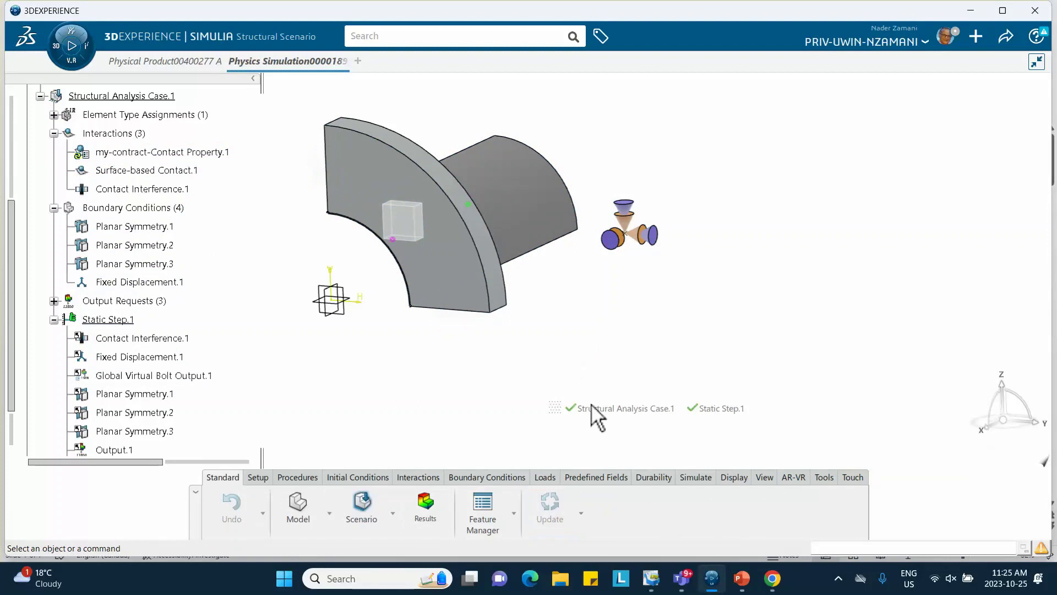
{"action": "left_click", "coordinate": [1001, 36]}
{"action": "left_click", "coordinate": [936, 64]}
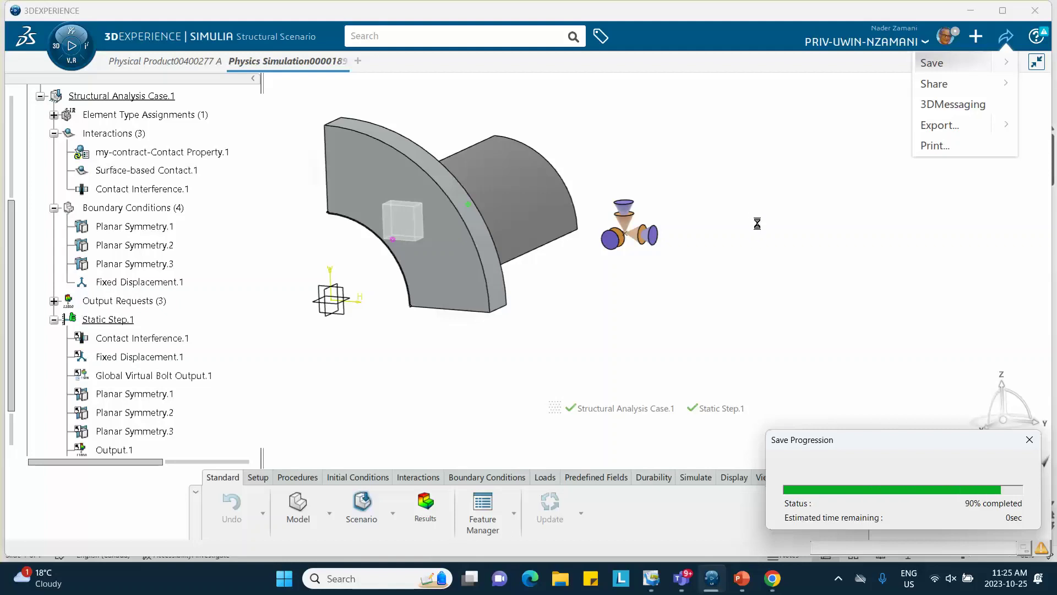
Step: Run the model and scenario checks, followed by the simulation checks at the Local interactive location with 4 cores
{"action": "middle_click_drag", "start_coordinate": [651, 142], "coordinate": [658, 161]}
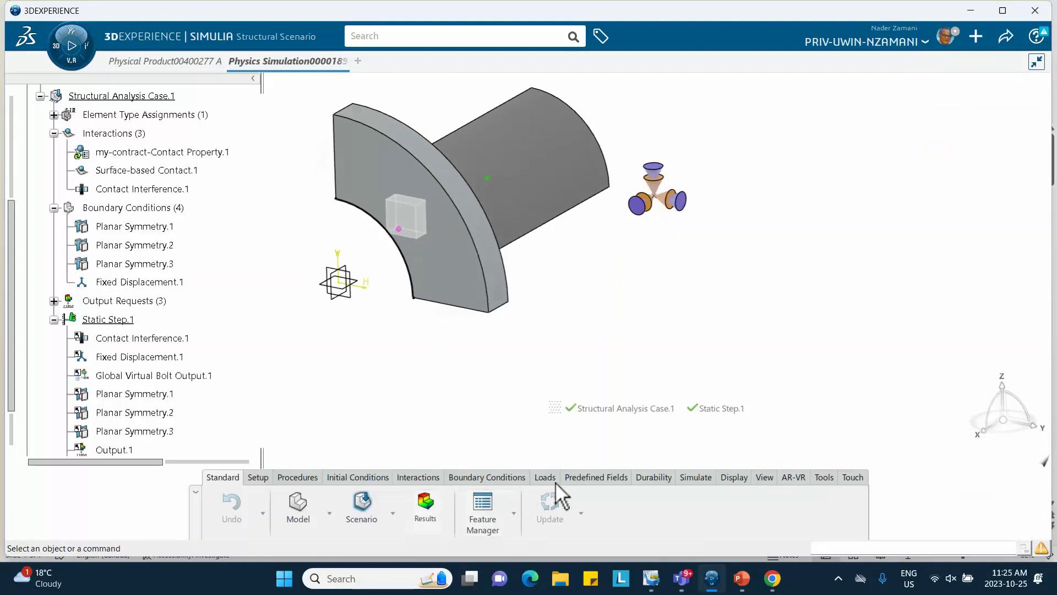
{"action": "left_click", "coordinate": [683, 475]}
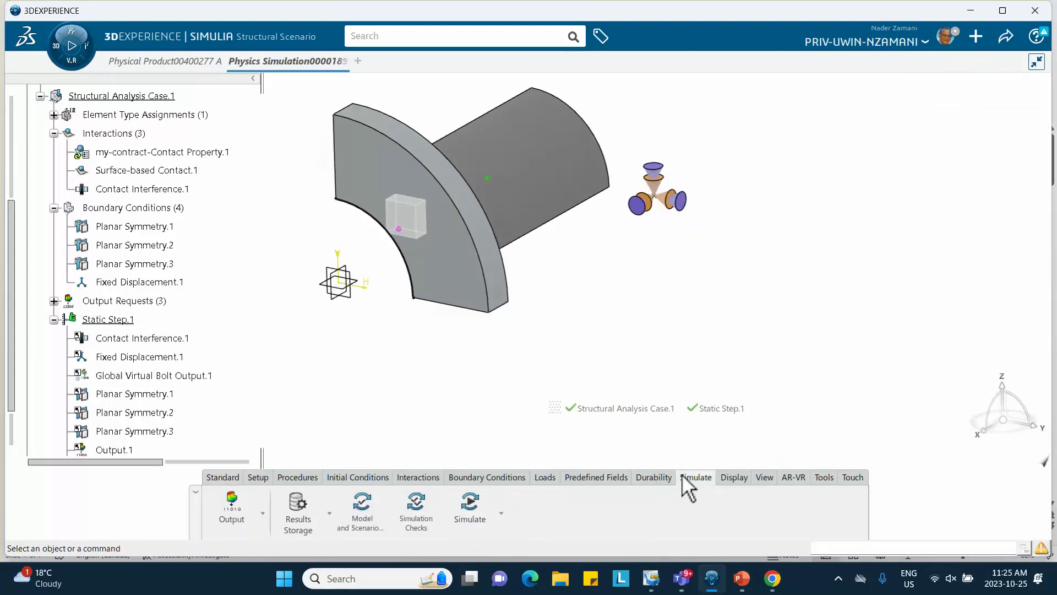
{"action": "left_click", "coordinate": [362, 504]}
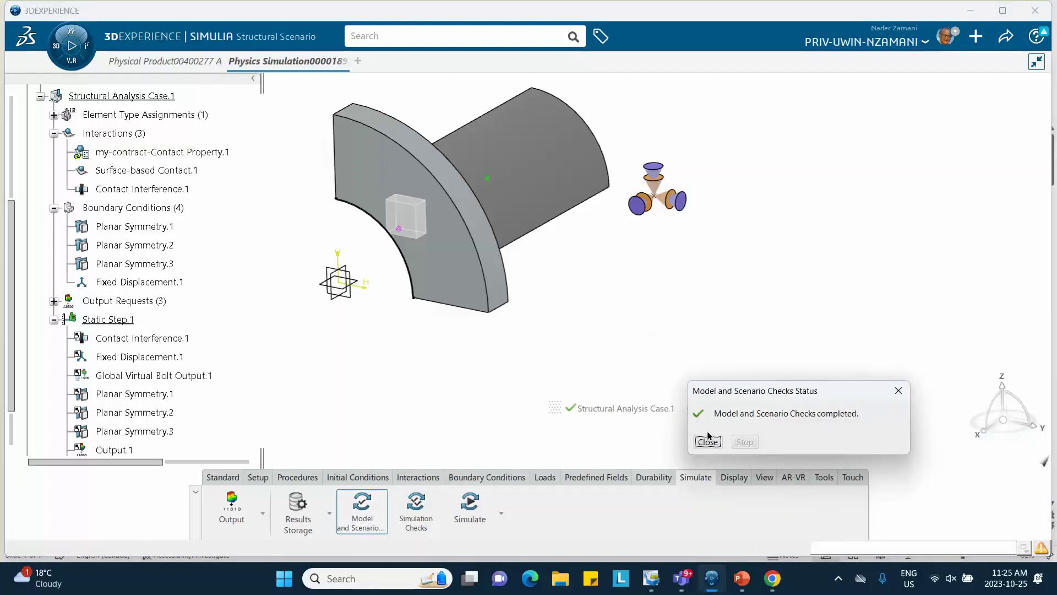
{"action": "left_click", "coordinate": [707, 441]}
{"action": "left_click", "coordinate": [427, 504]}
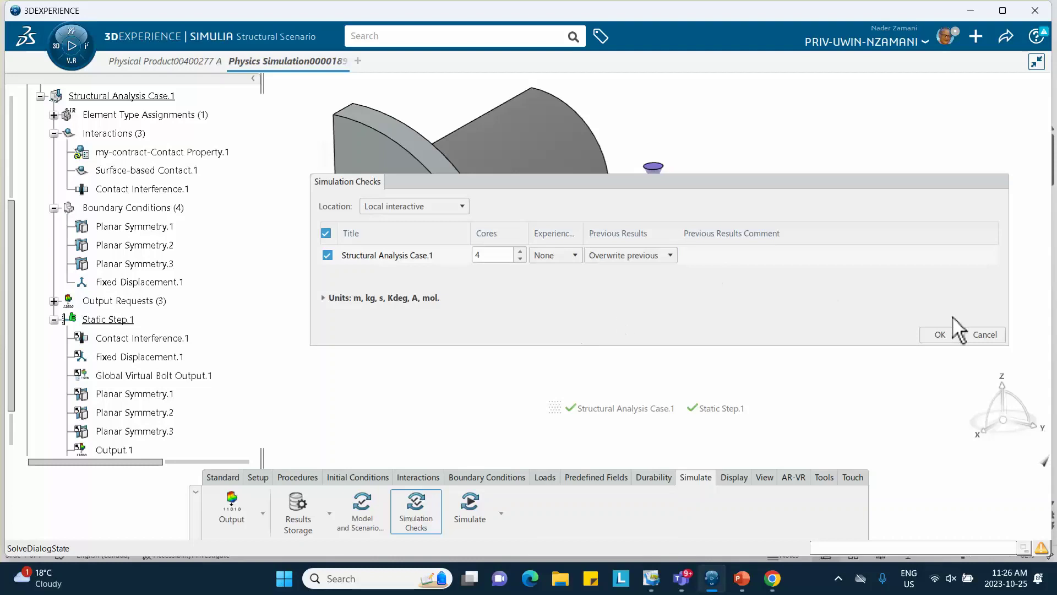
{"action": "left_click", "coordinate": [940, 335]}
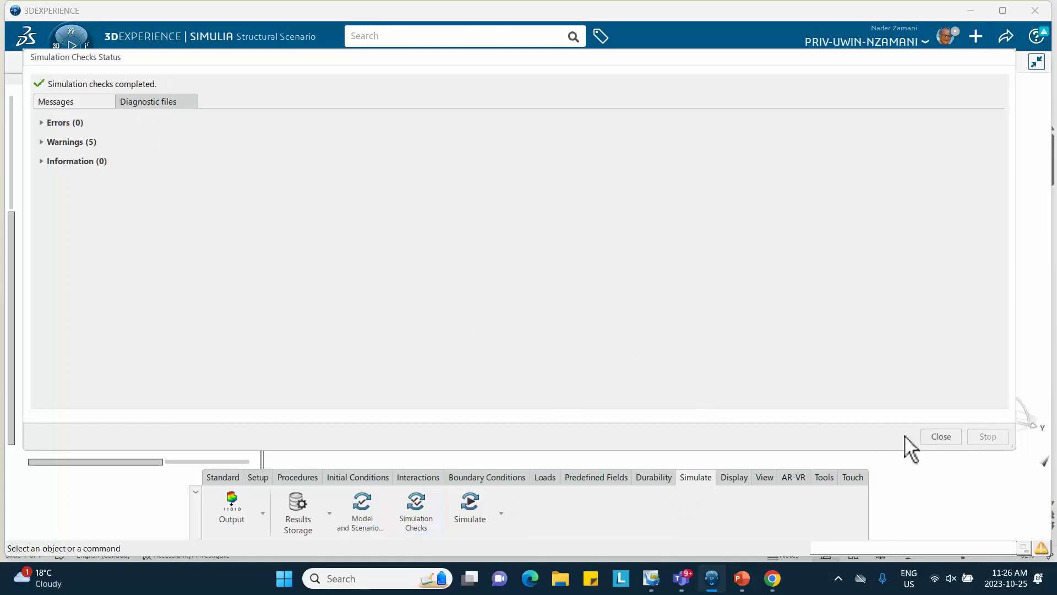
{"action": "left_click", "coordinate": [940, 437]}
Step: Open the simulation run settings, view the contact pressure calculation on slide 4 in PowerPoint and return to 3DEXPERIENCE
{"action": "left_click", "coordinate": [470, 512]}
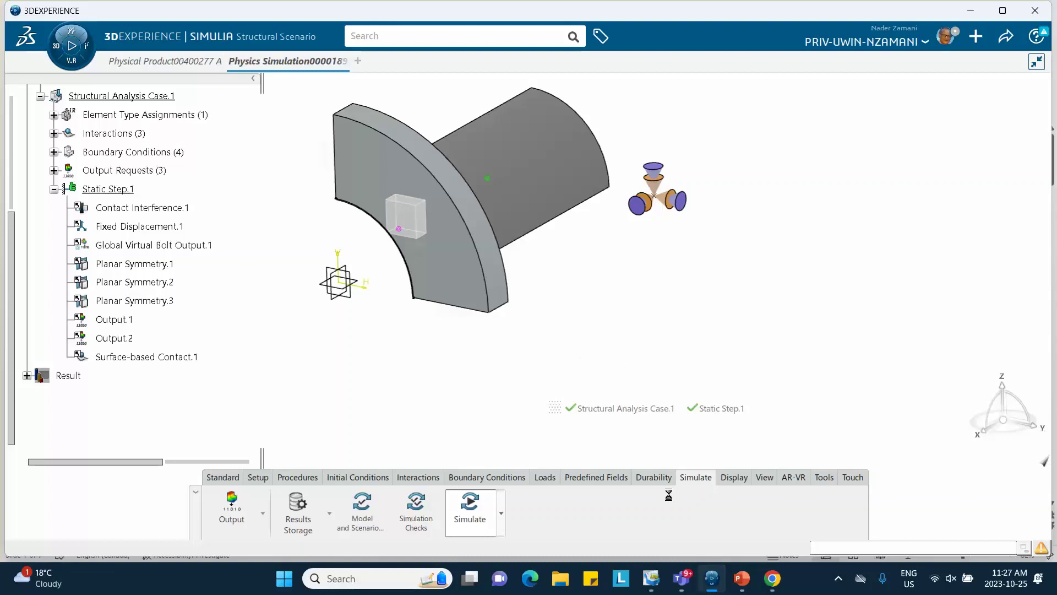
{"action": "left_click", "coordinate": [742, 579]}
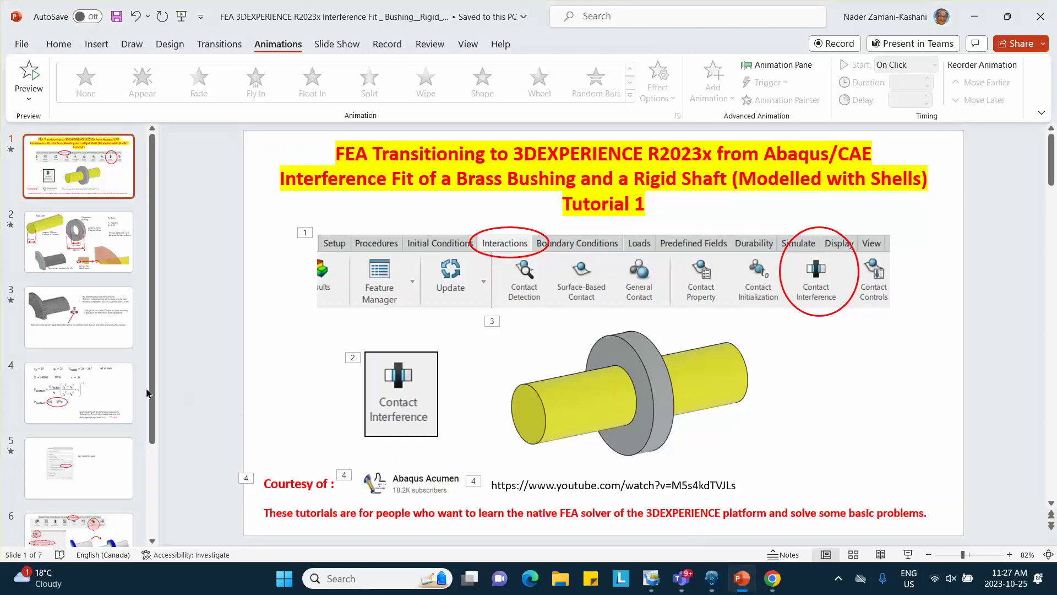
{"action": "left_click", "coordinate": [105, 402]}
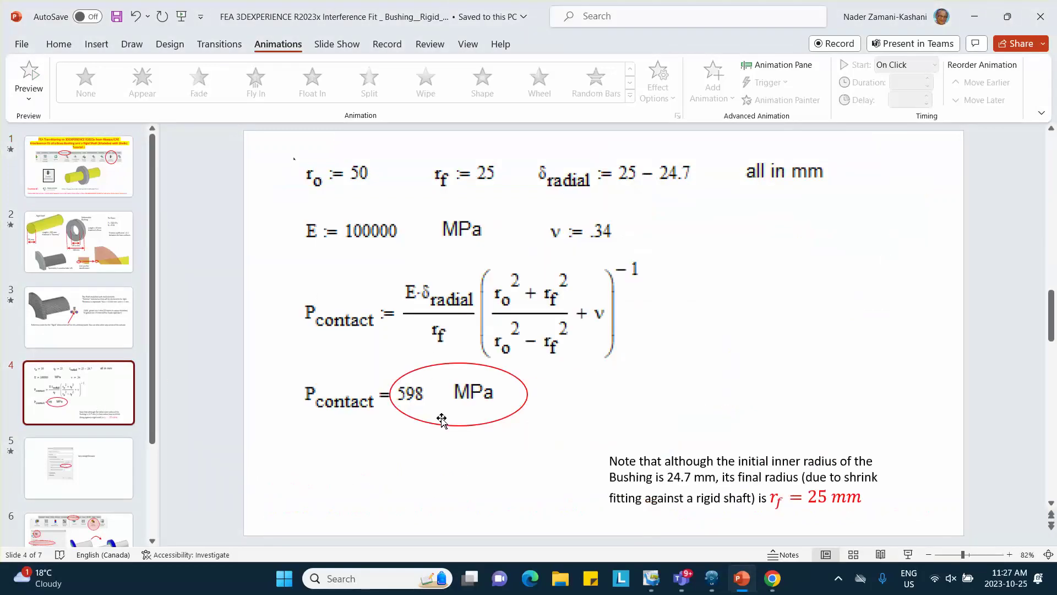
{"action": "left_click", "coordinate": [973, 11]}
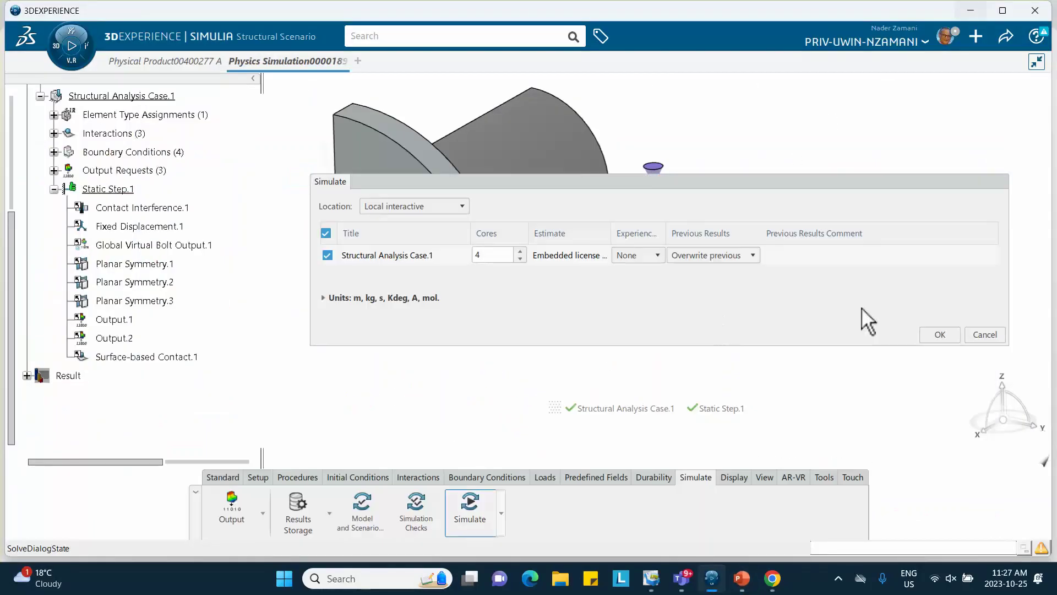
Step: Run Structural Analysis Case.1 at the Local interactive location with 4 cores, monitor its iterations and close the status window
{"action": "left_click", "coordinate": [942, 336]}
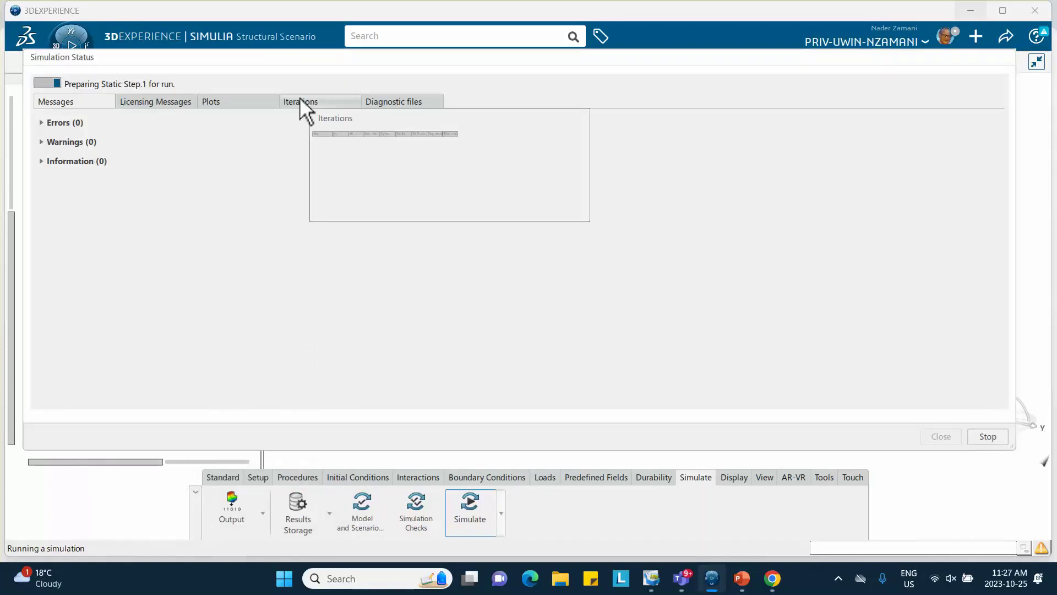
{"action": "left_click", "coordinate": [300, 102]}
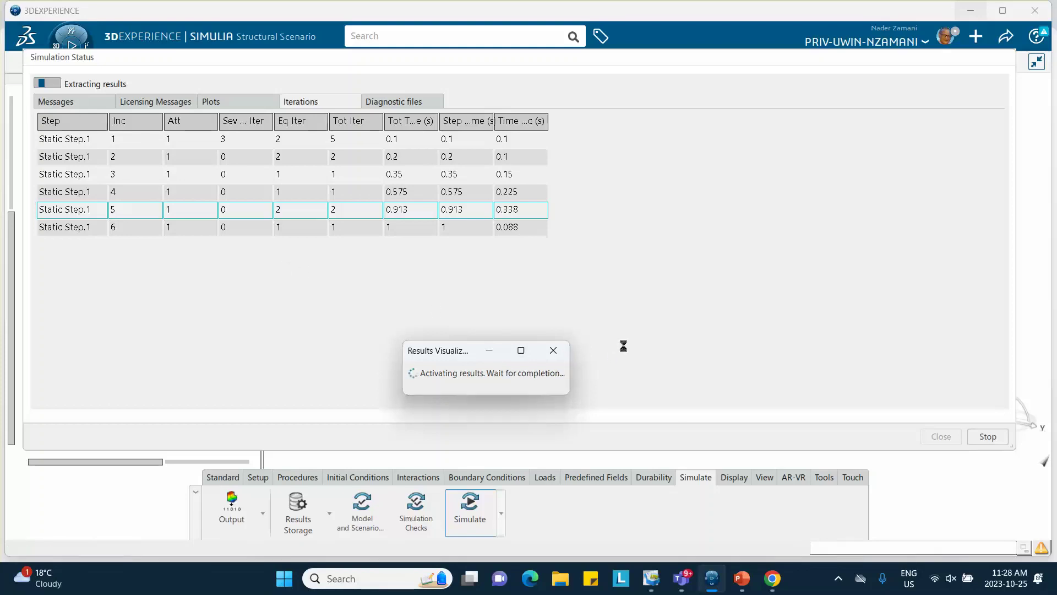
{"action": "left_click", "coordinate": [940, 436]}
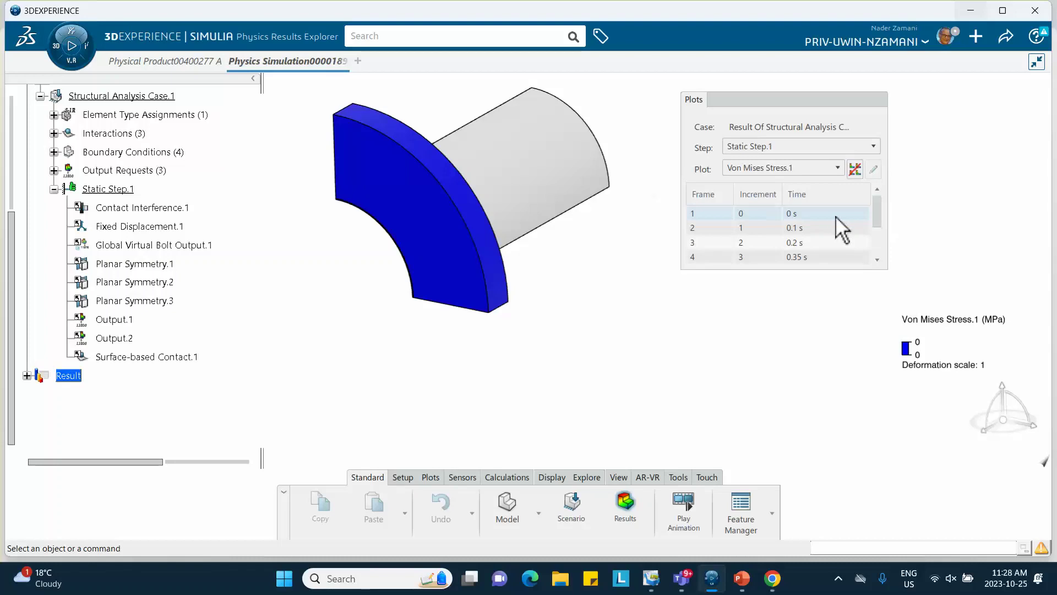
Step: Display the von Mises stress plot of the static step at frame 4 (0.35 s)
{"action": "left_click_drag", "start_coordinate": [879, 207], "coordinate": [877, 256]}
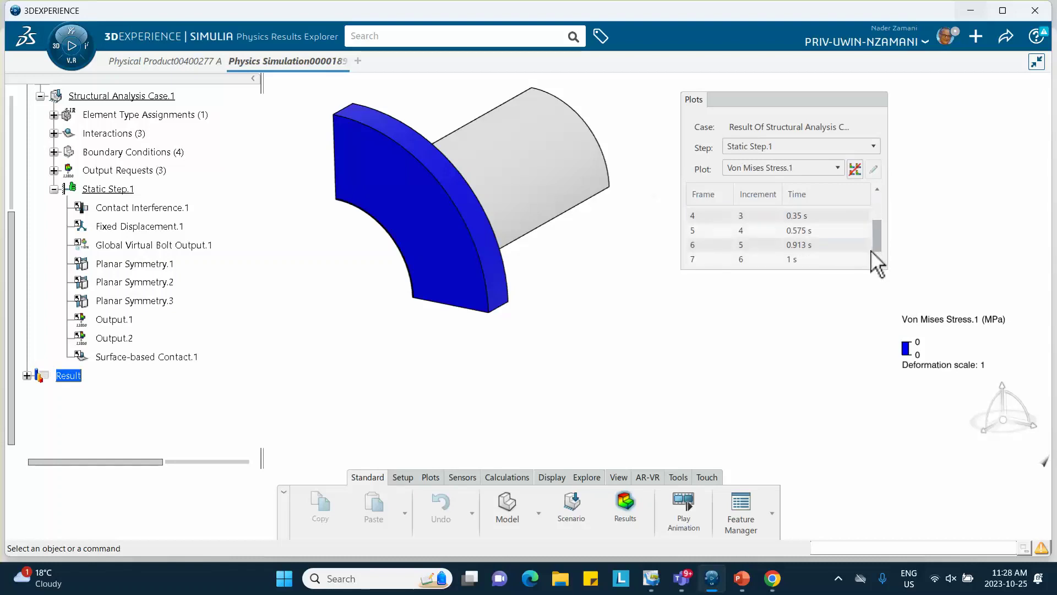
{"action": "left_click", "coordinate": [735, 259]}
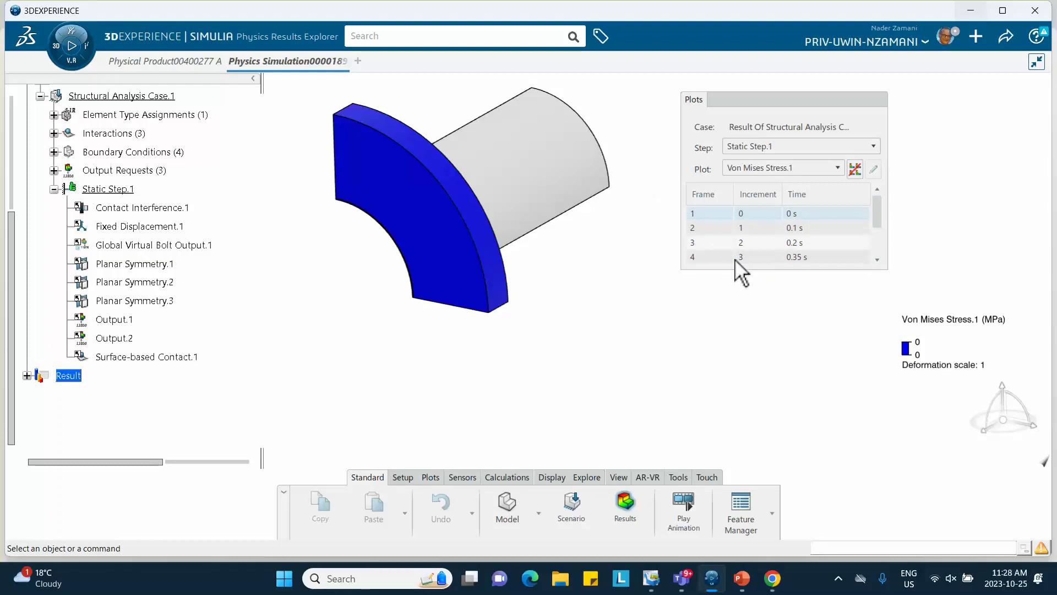
{"action": "left_click", "coordinate": [737, 257]}
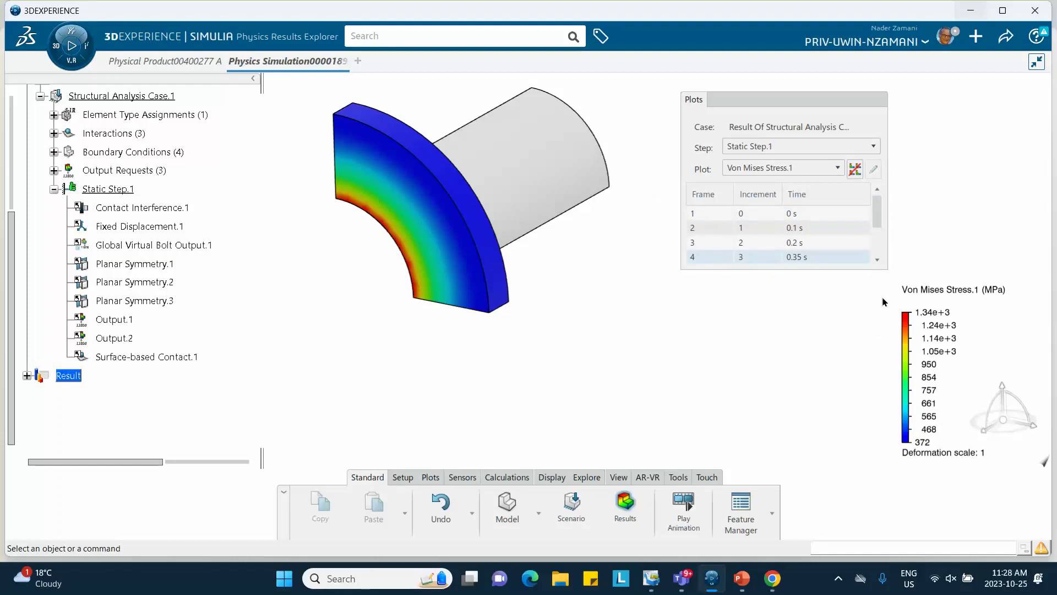
Step: Display the Contact Pressure plot at frame 7 (1 s) and switch to PowerPoint to compare it with the calculated pressure
{"action": "left_click", "coordinate": [755, 169]}
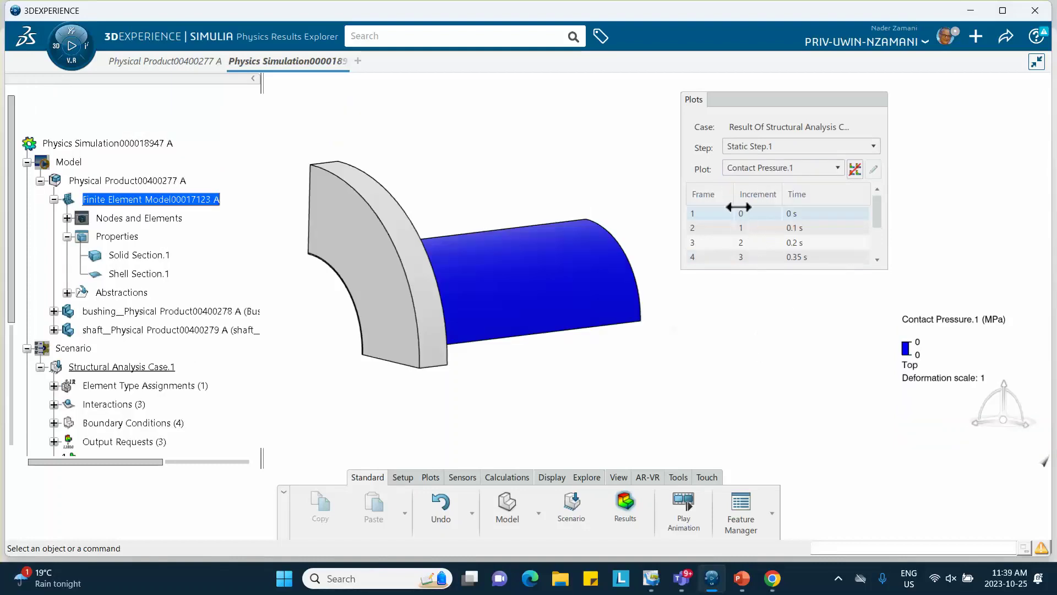
{"action": "left_click_drag", "start_coordinate": [791, 275], "coordinate": [804, 392]}
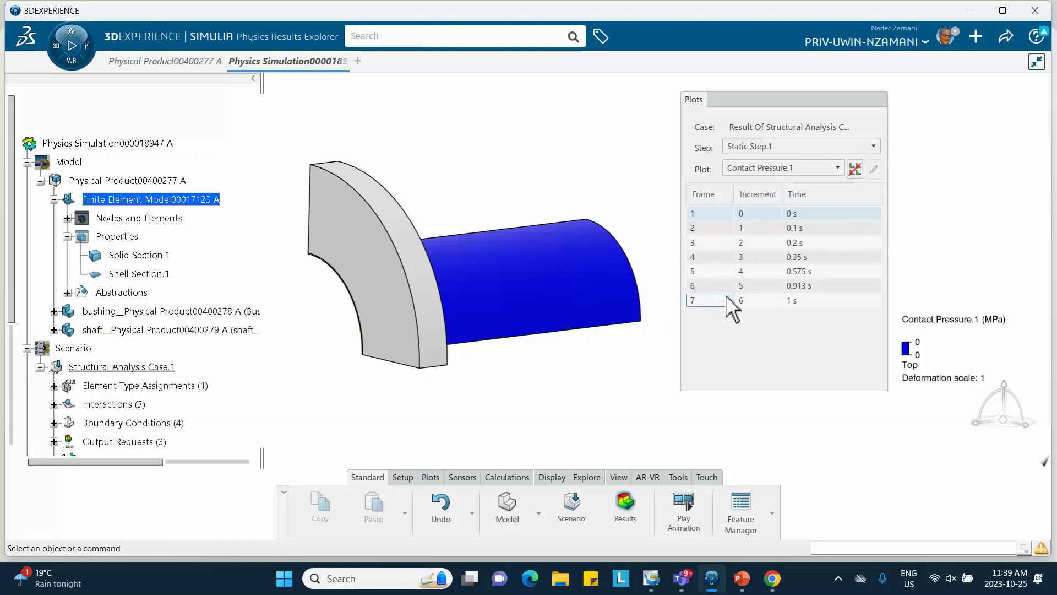
{"action": "left_click", "coordinate": [782, 304]}
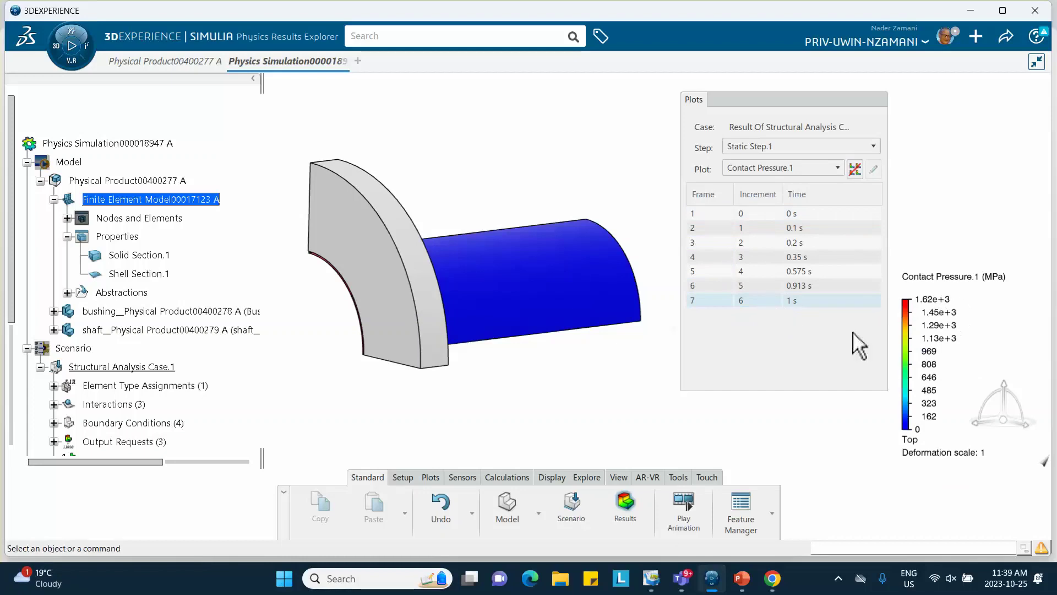
{"action": "left_click", "coordinate": [742, 582]}
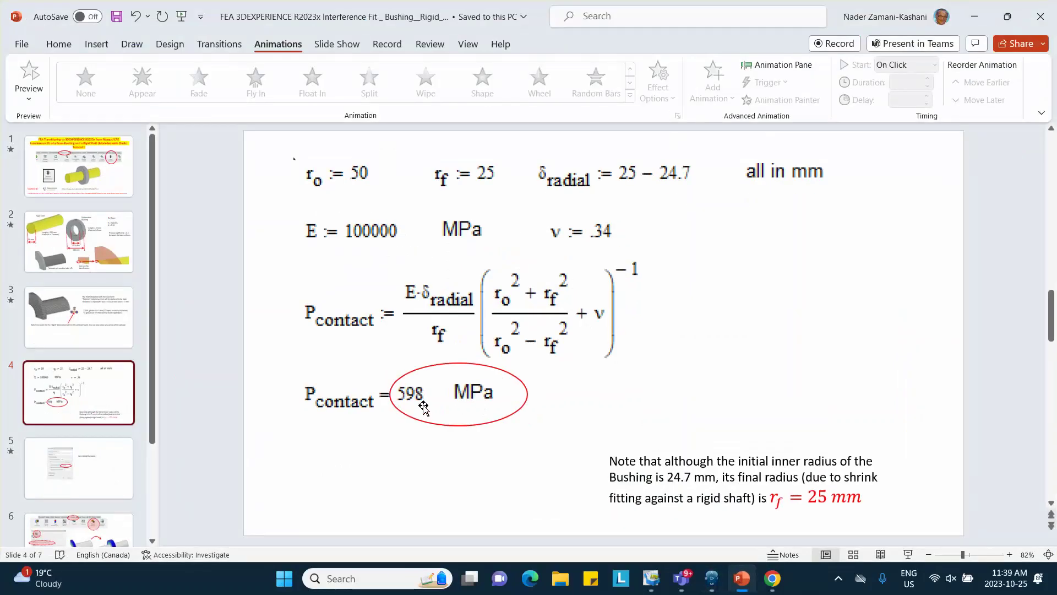
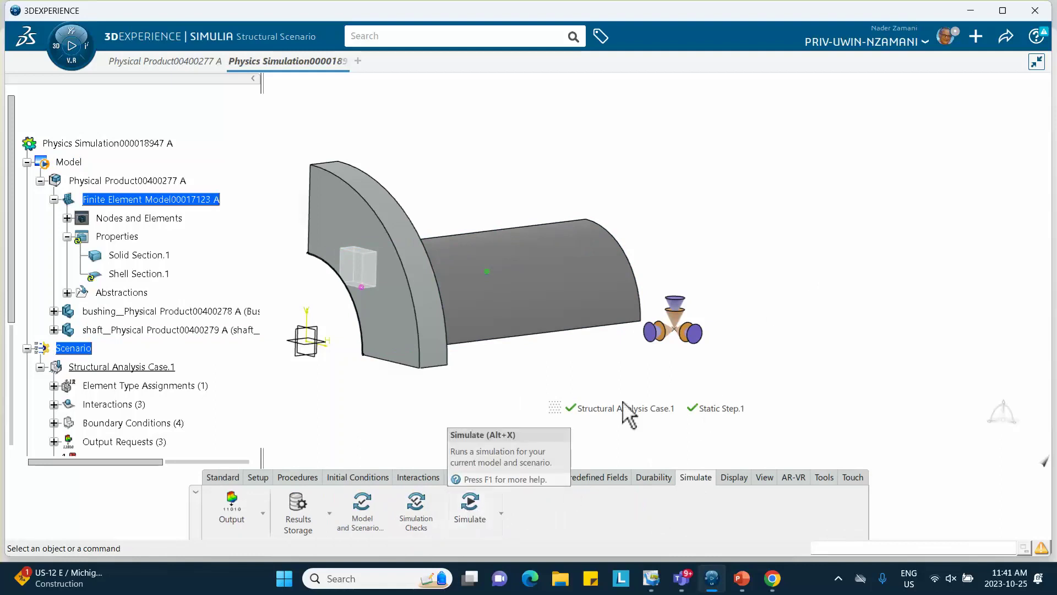
Step: Rerun Structural Analysis Case.1 locally with 4 cores, monitor its iterations and inspect the updated contact pressure plot on the model
{"action": "left_click", "coordinate": [471, 510]}
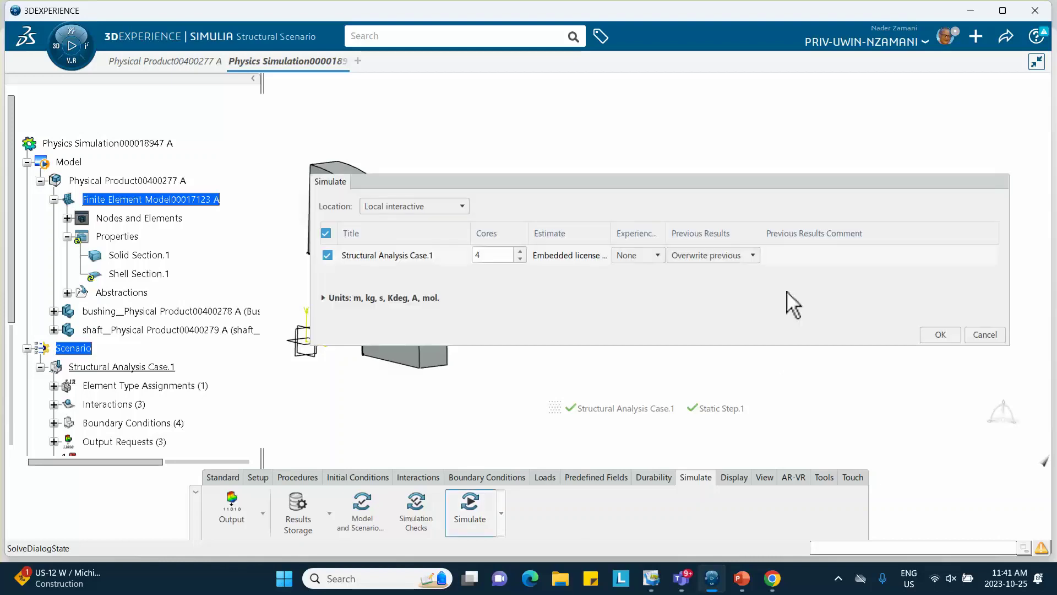
{"action": "left_click", "coordinate": [941, 336]}
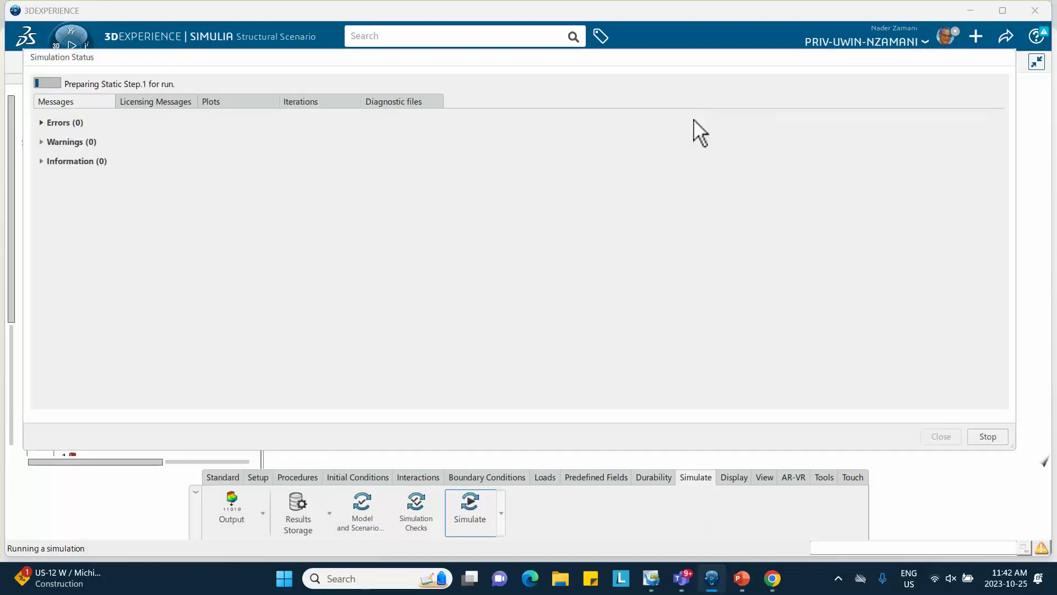
{"action": "left_click", "coordinate": [297, 103]}
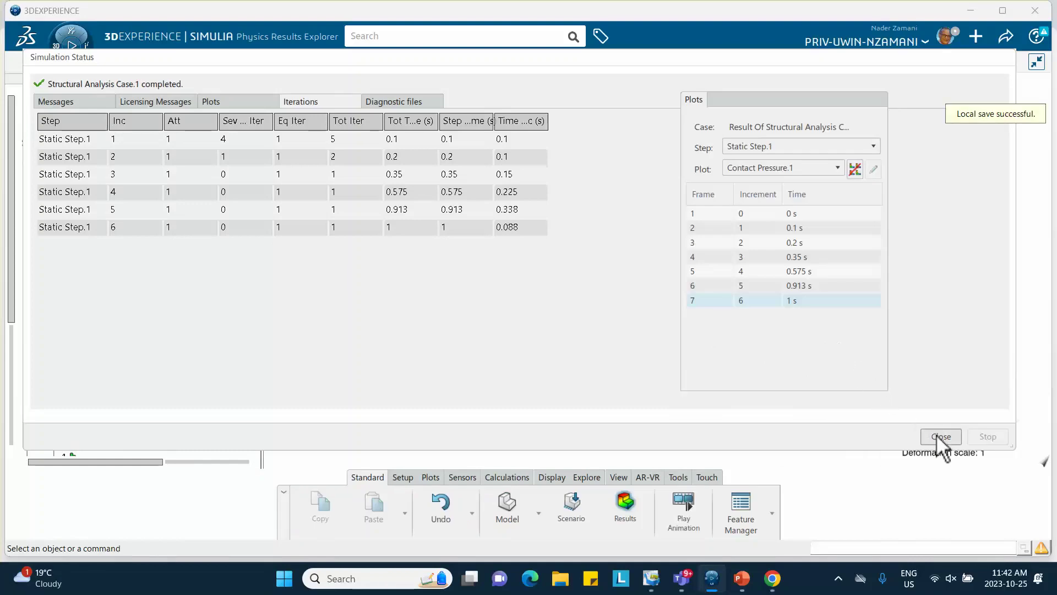
{"action": "left_click", "coordinate": [940, 436]}
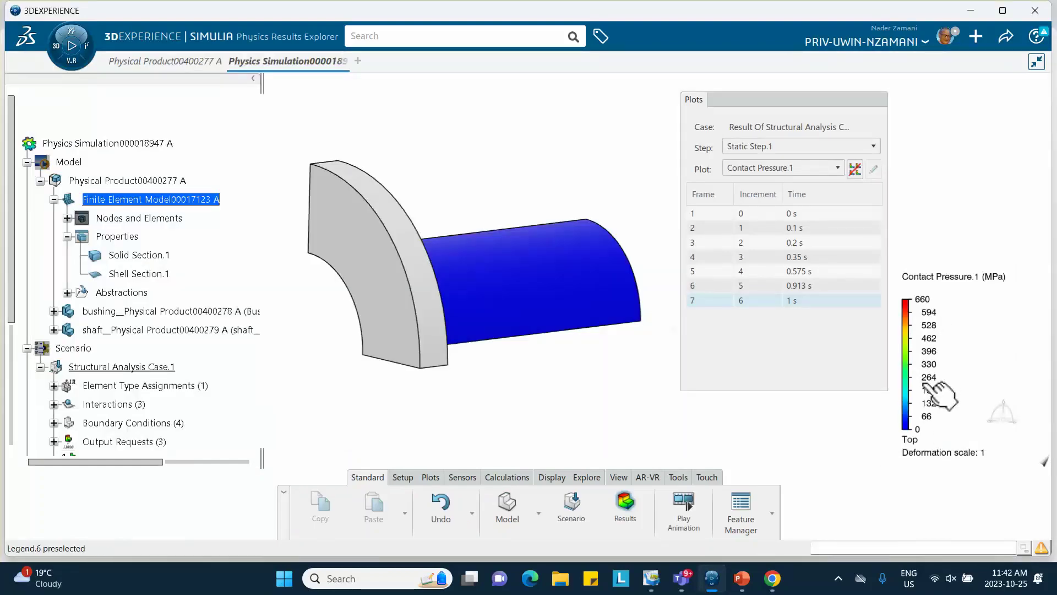
{"action": "middle_click", "coordinate": [461, 315]}
{"action": "middle_click_drag", "start_coordinate": [461, 315], "coordinate": [505, 322]}
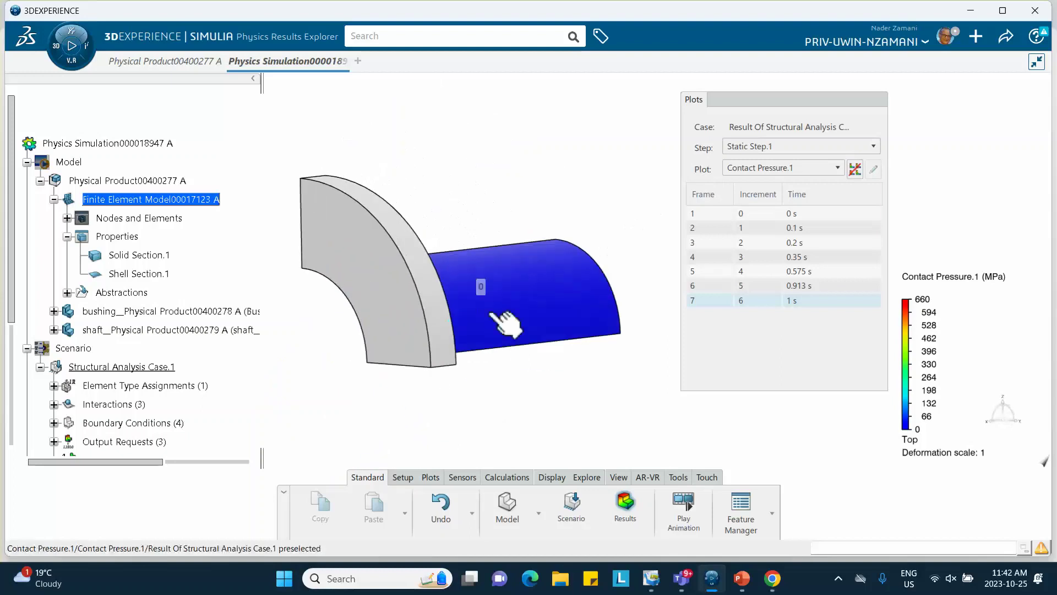
Step: Check the calculated contact pressure in PowerPoint, return to 3DEXPERIENCE and collapse the Plots window to clear the model view
{"action": "left_click", "coordinate": [741, 578]}
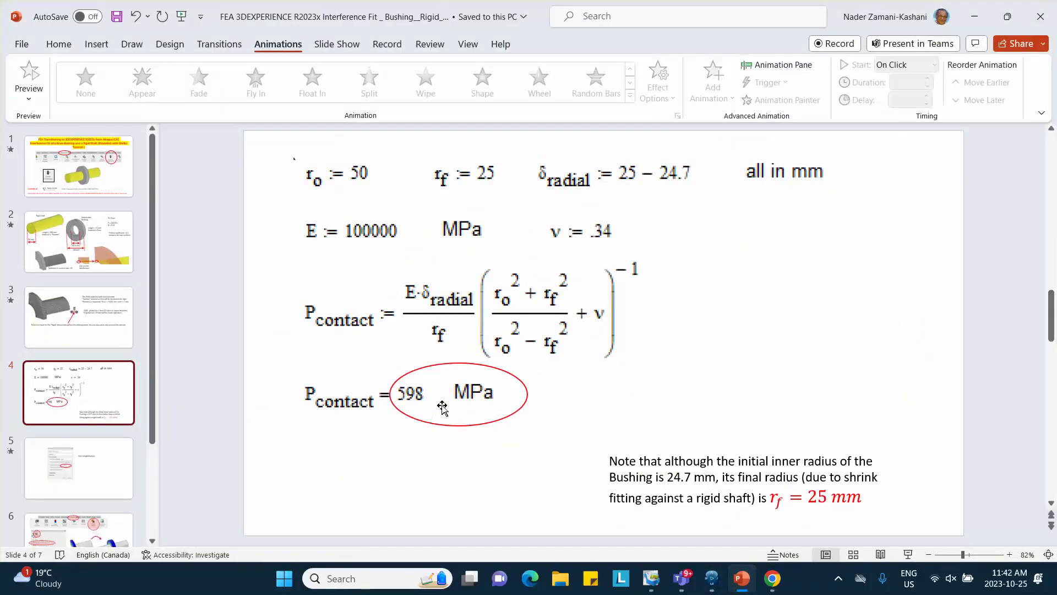
{"action": "left_click", "coordinate": [974, 17]}
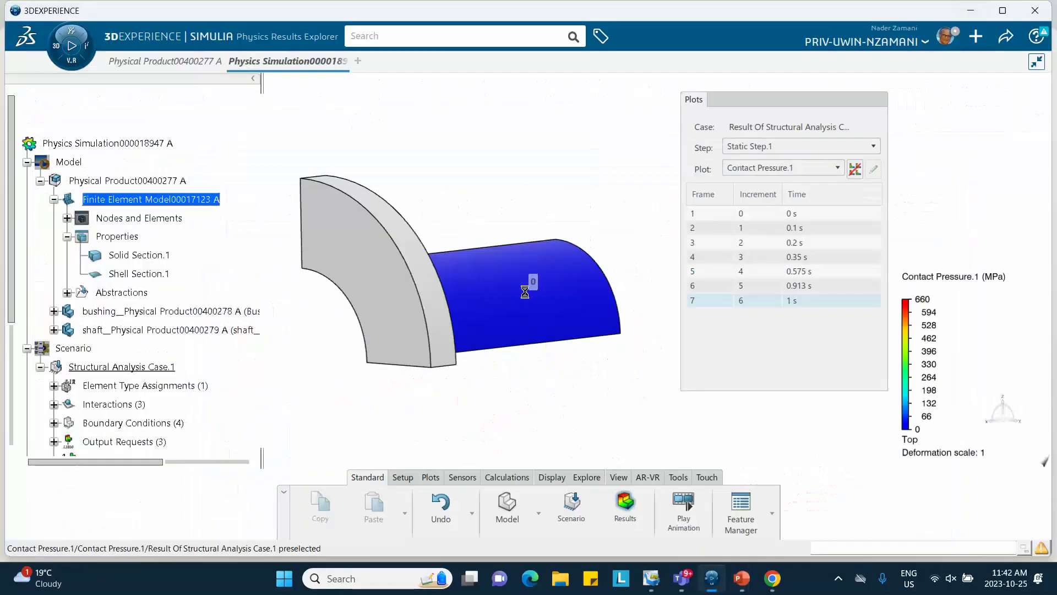
{"action": "left_click", "coordinate": [771, 100]}
{"action": "middle_click_drag", "start_coordinate": [463, 199], "coordinate": [534, 201]}
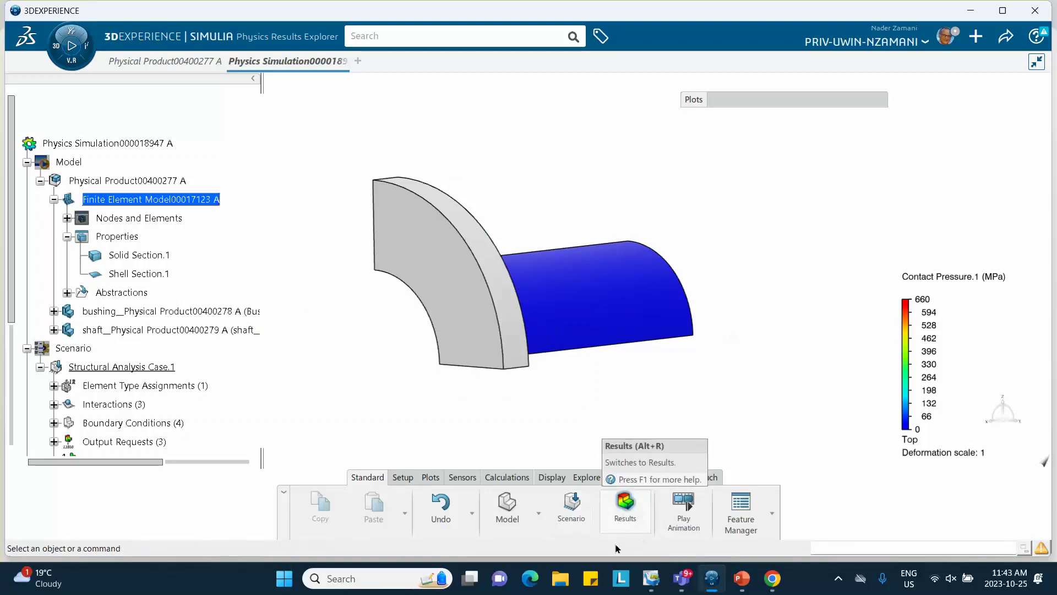
Step: Switch to PowerPoint, look at a slide following the contact pressure calculation and return to 3DEXPERIENCE
{"action": "left_click", "coordinate": [742, 578]}
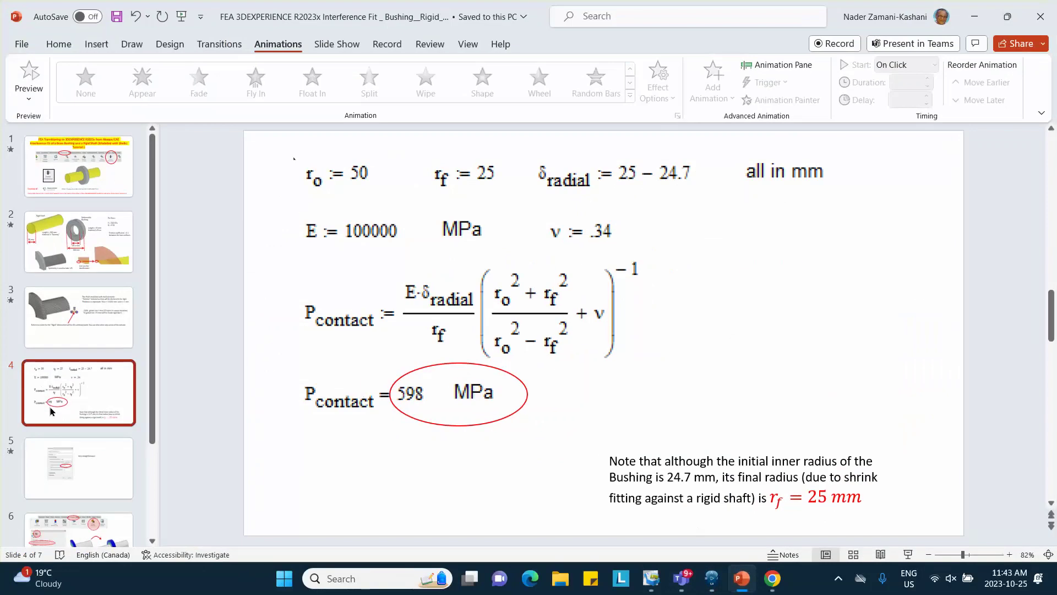
{"action": "scroll", "coordinate": [51, 411], "scroll_direction": "down", "scroll_amount": 3}
{"action": "left_click", "coordinate": [77, 435]}
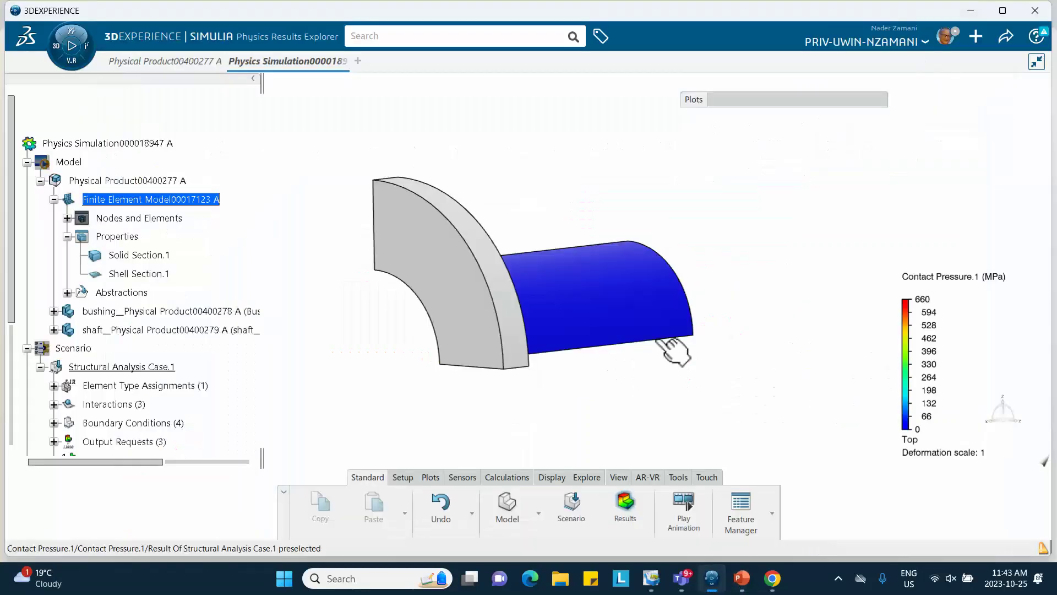
{"action": "left_click", "coordinate": [974, 16]}
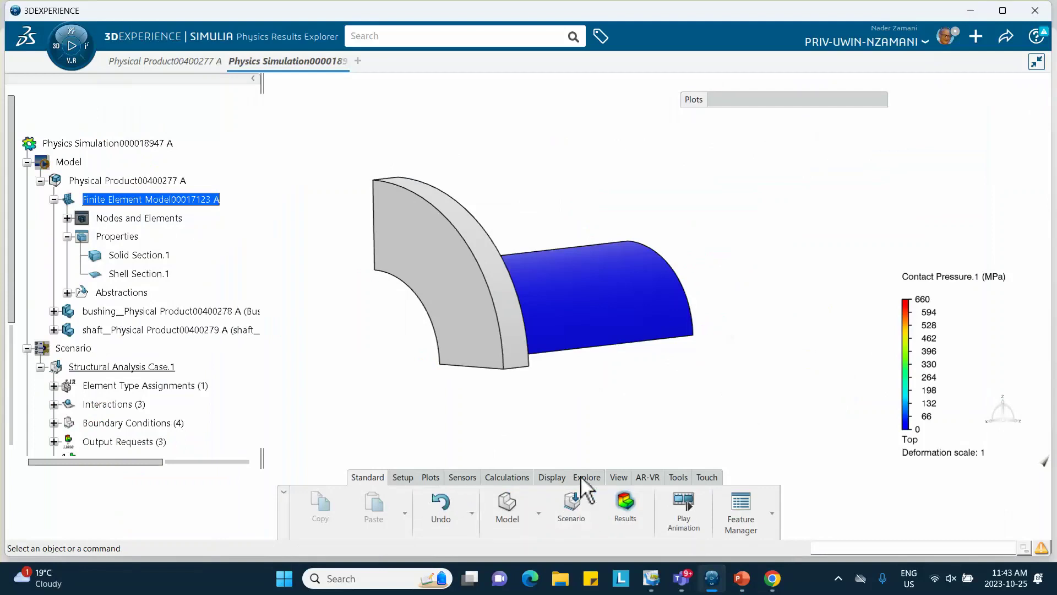
Step: Enable model symmetry in the result options and mirror the results about the XY, XZ and YZ planes
{"action": "left_click", "coordinate": [553, 478]}
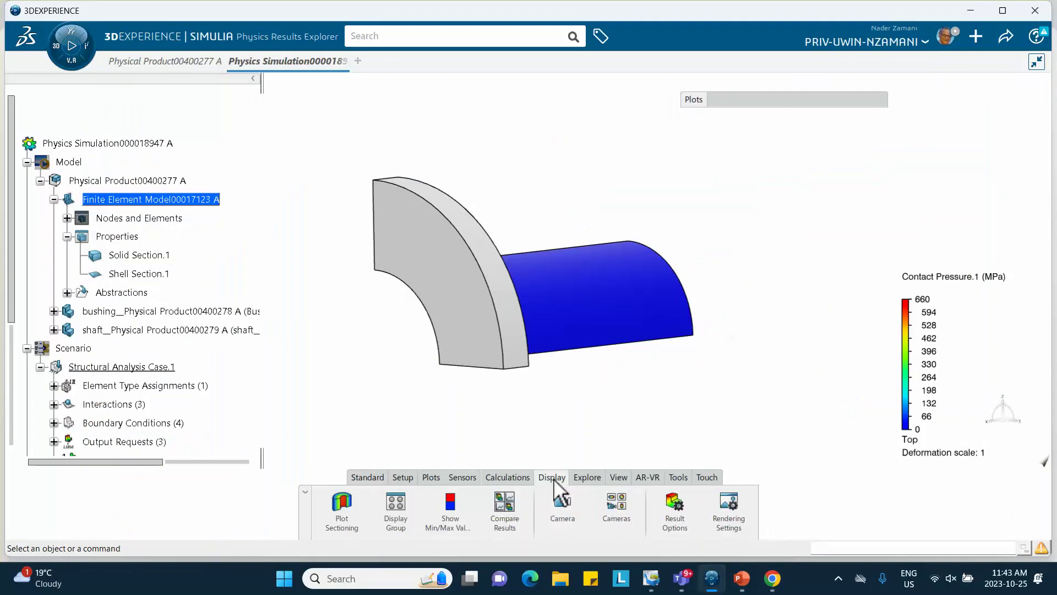
{"action": "left_click", "coordinate": [674, 504]}
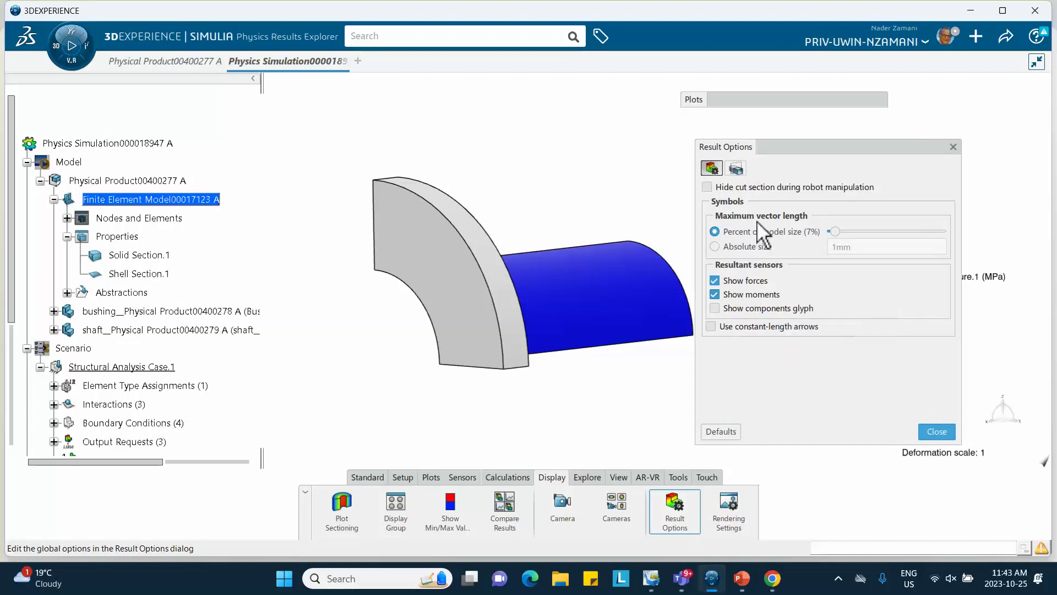
{"action": "left_click", "coordinate": [736, 167]}
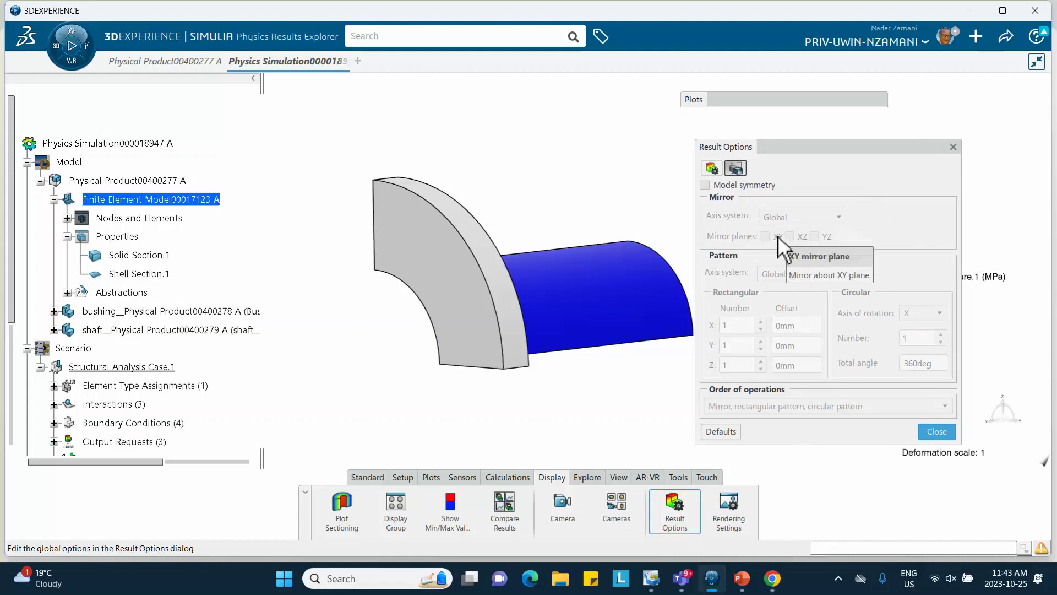
{"action": "left_click", "coordinate": [704, 184]}
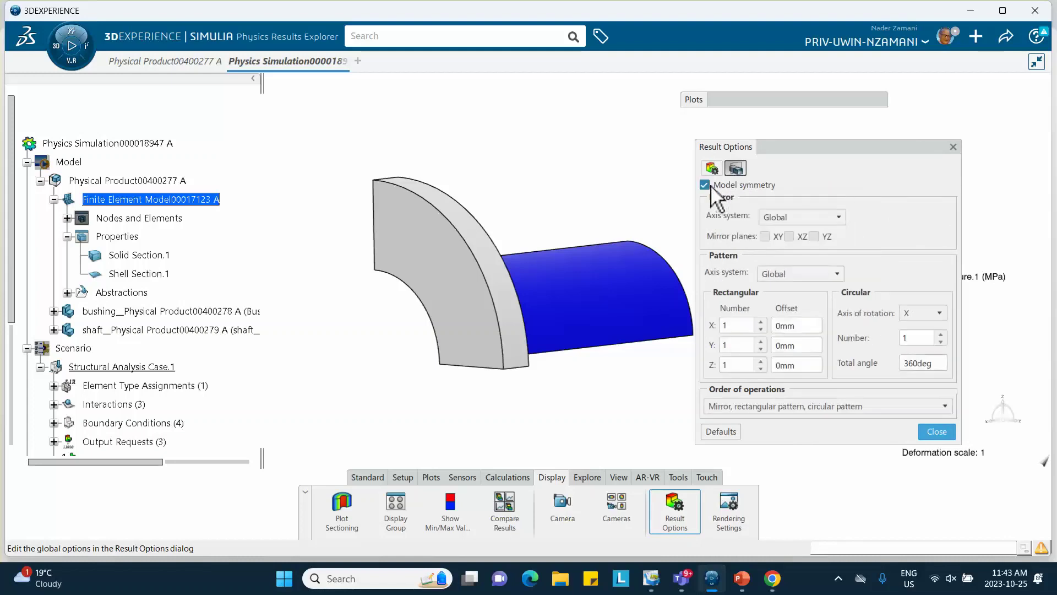
{"action": "left_click", "coordinate": [765, 236]}
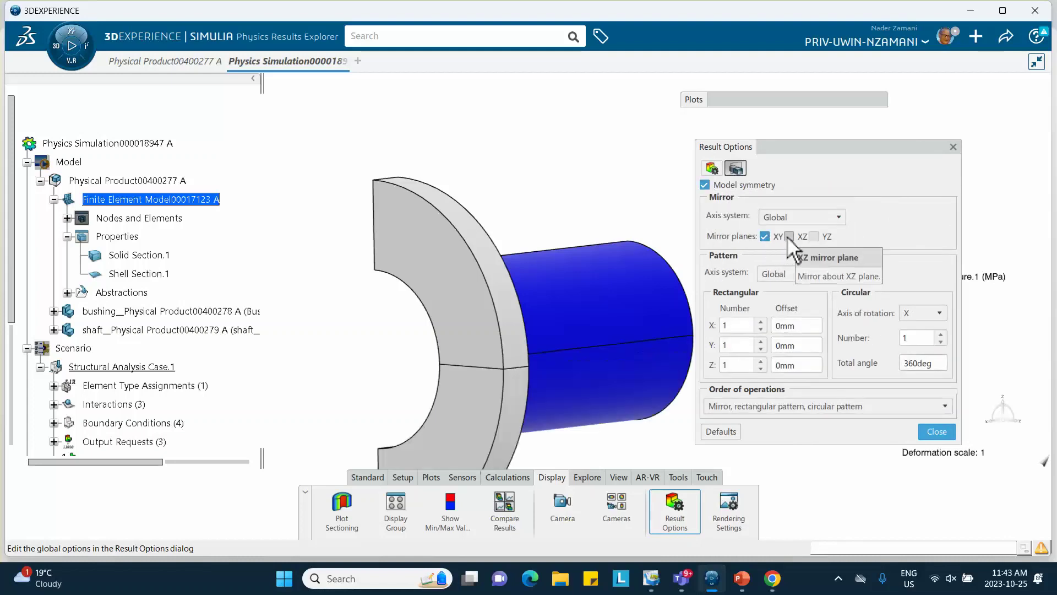
{"action": "left_click", "coordinate": [789, 237]}
{"action": "left_click", "coordinate": [814, 237]}
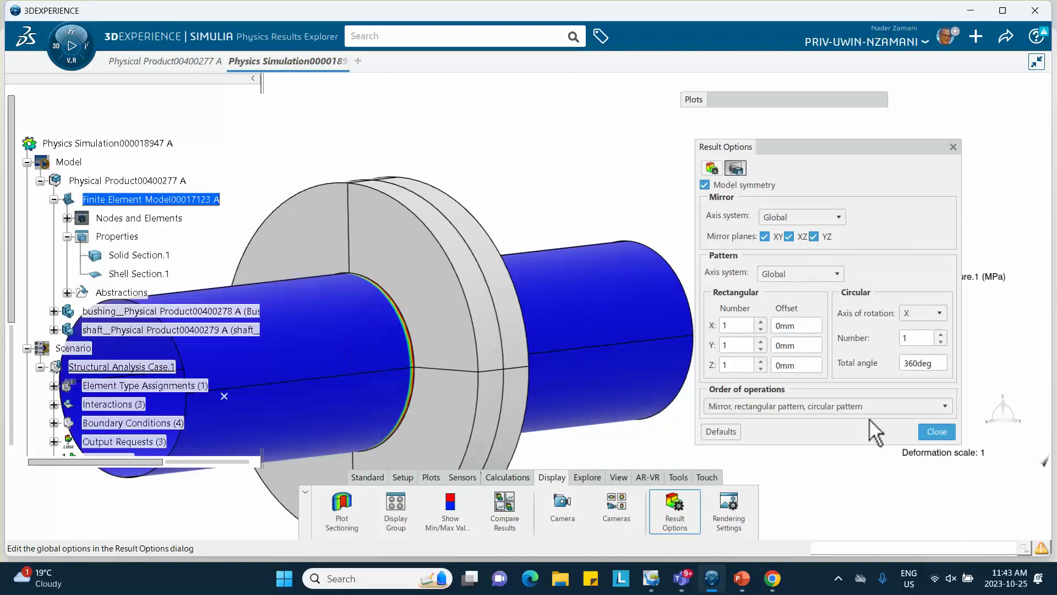
{"action": "left_click", "coordinate": [938, 432]}
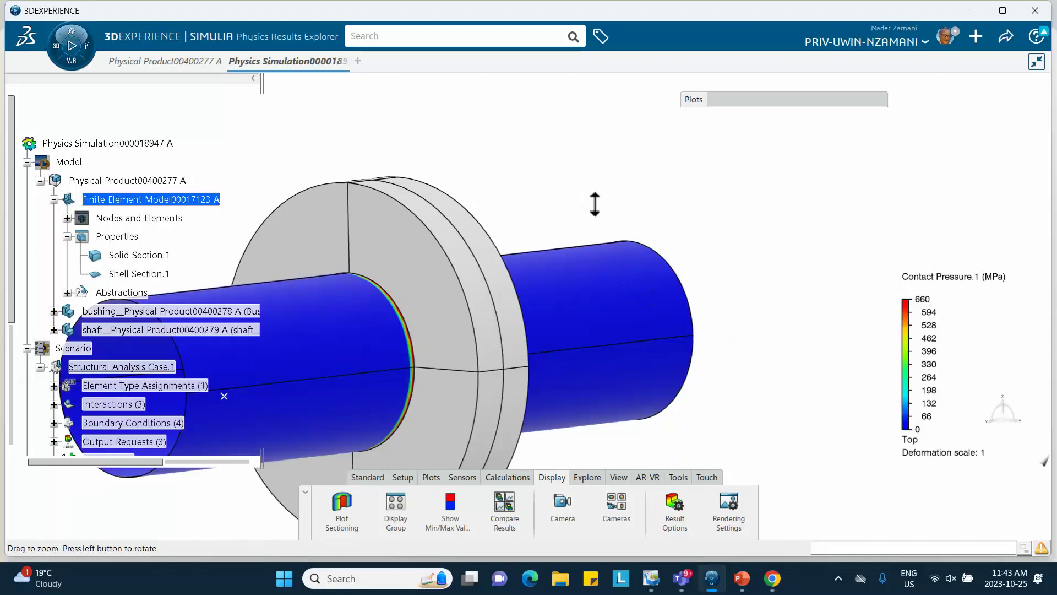
{"action": "middle_click_drag", "start_coordinate": [595, 204], "coordinate": [495, 242]}
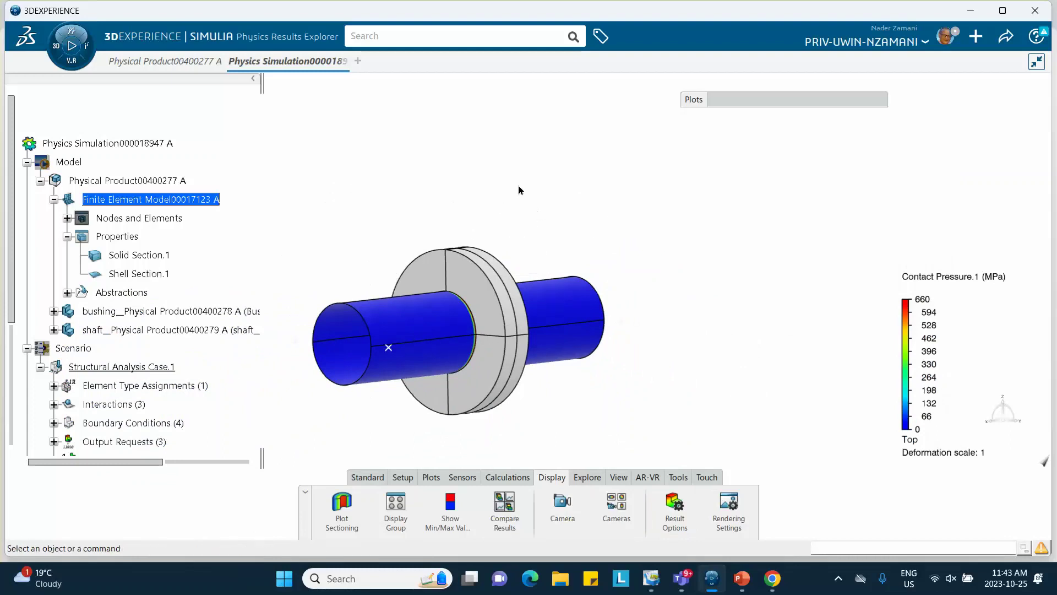
Step: Turn off model symmetry in the result options to return to the quarter model
{"action": "left_click", "coordinate": [673, 505]}
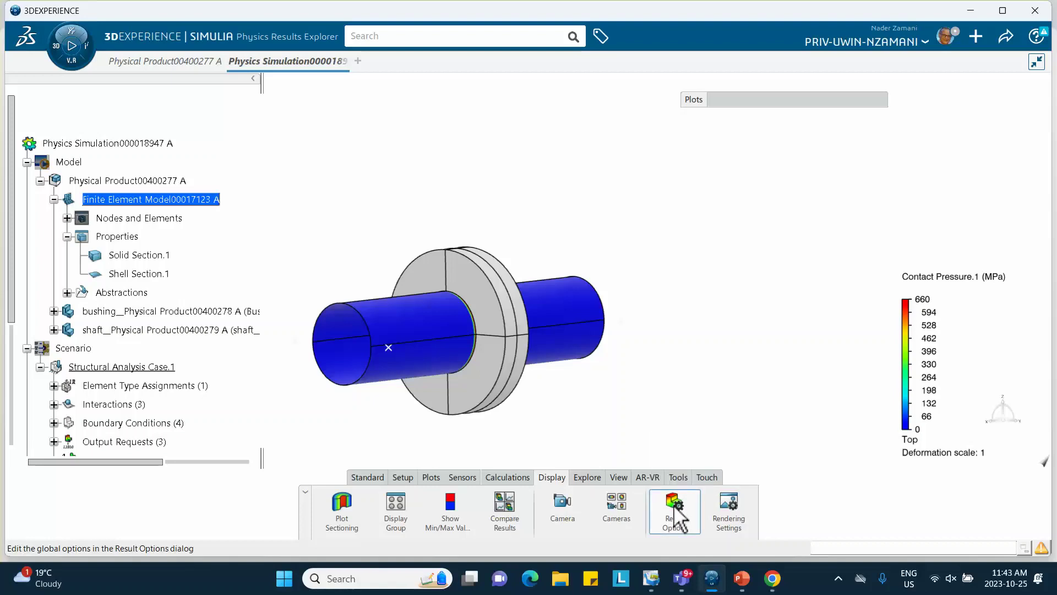
{"action": "left_click", "coordinate": [705, 185]}
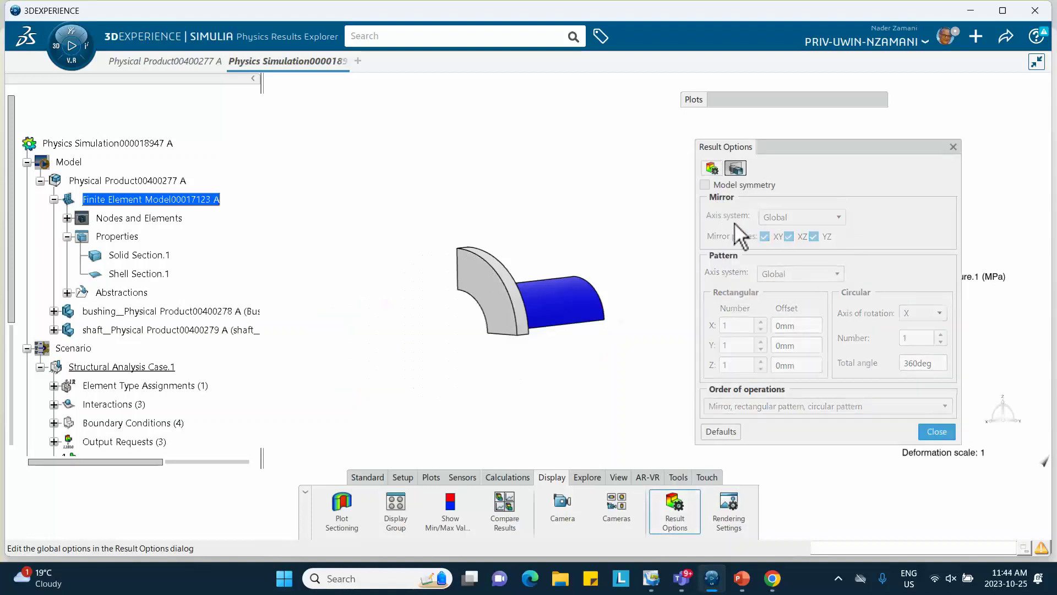
{"action": "left_click", "coordinate": [936, 432]}
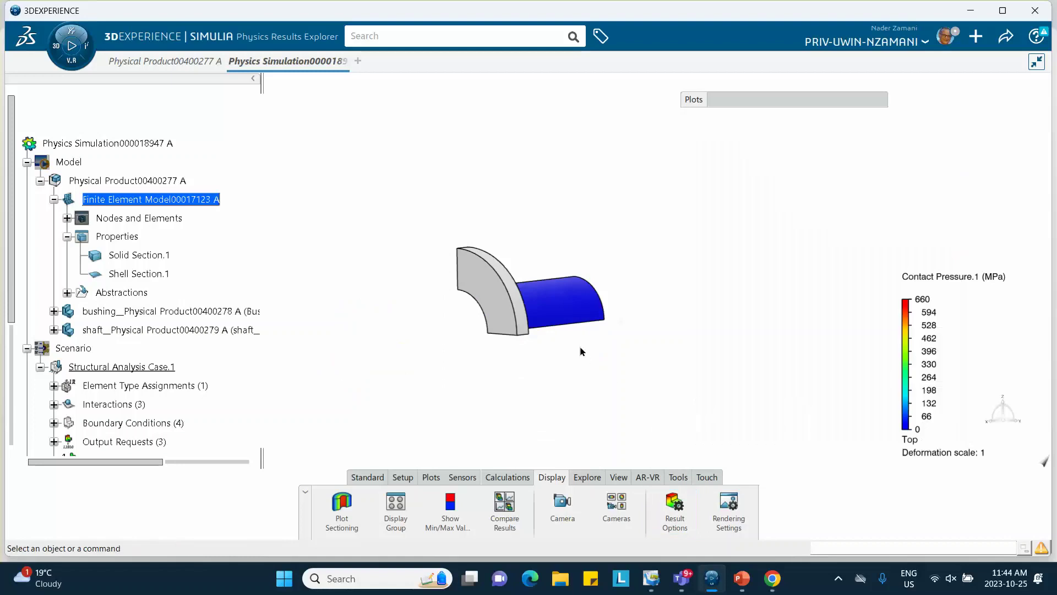
{"action": "scroll", "coordinate": [595, 359], "scroll_direction": "up", "scroll_amount": 3}
{"action": "scroll", "coordinate": [214, 287], "scroll_direction": "down", "scroll_amount": 8}
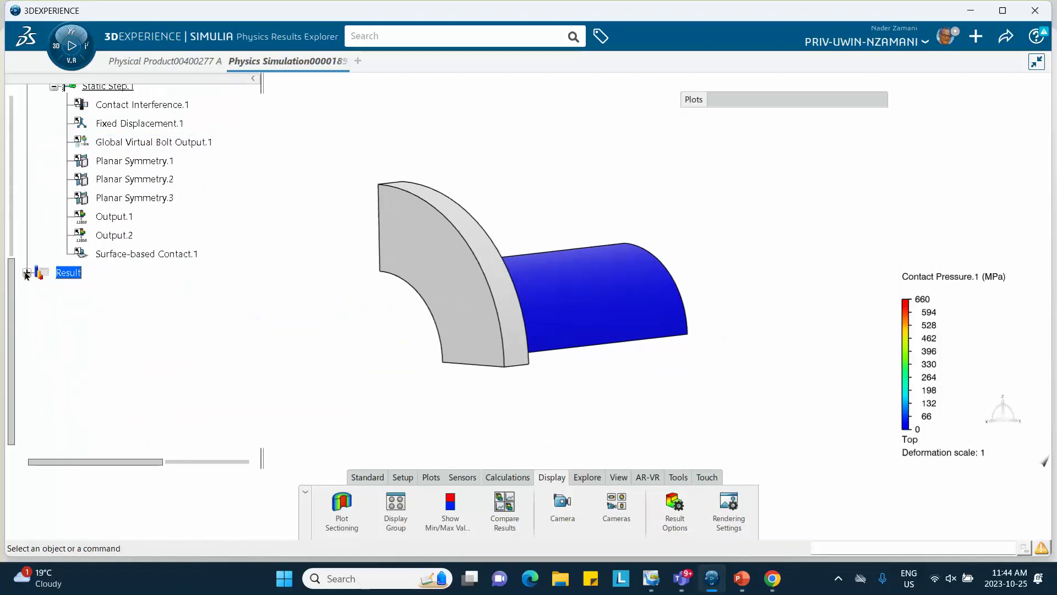
{"action": "right_click", "coordinate": [434, 303]}
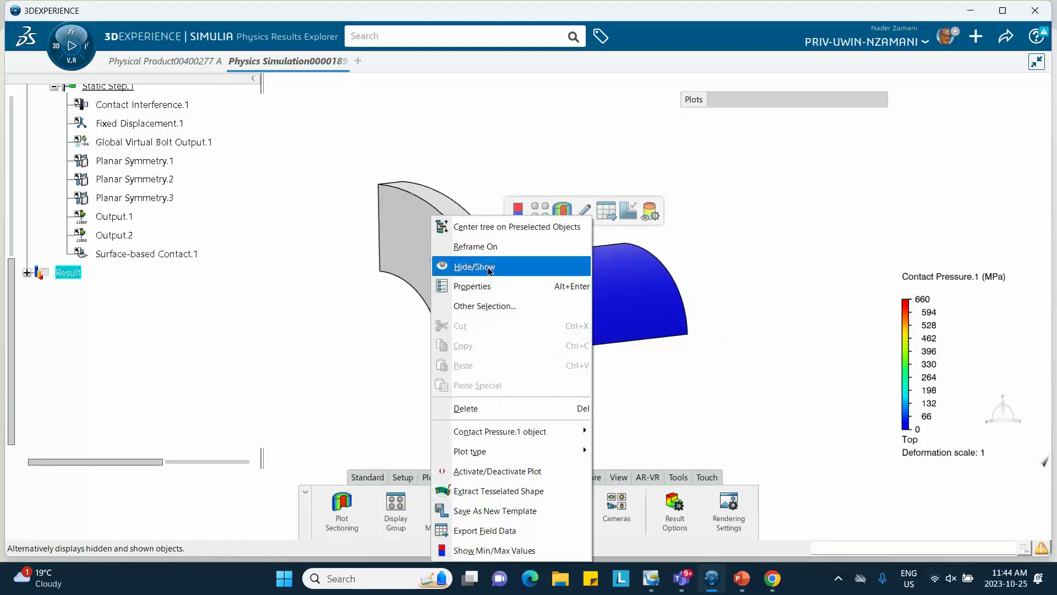
{"action": "left_click", "coordinate": [309, 346]}
{"action": "left_click", "coordinate": [457, 95]}
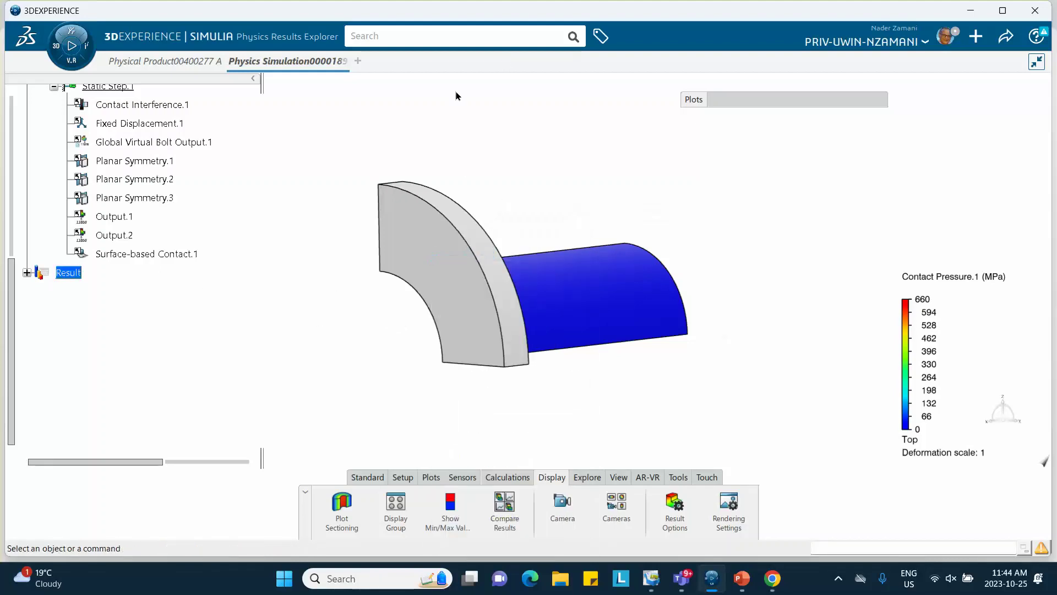
Step: Expand the Structural Analysis Case.1 result in the tree down to its display groups
{"action": "left_click", "coordinate": [27, 272]}
{"action": "left_click", "coordinate": [40, 291]}
{"action": "scroll", "coordinate": [72, 287], "scroll_direction": "down", "scroll_amount": 3}
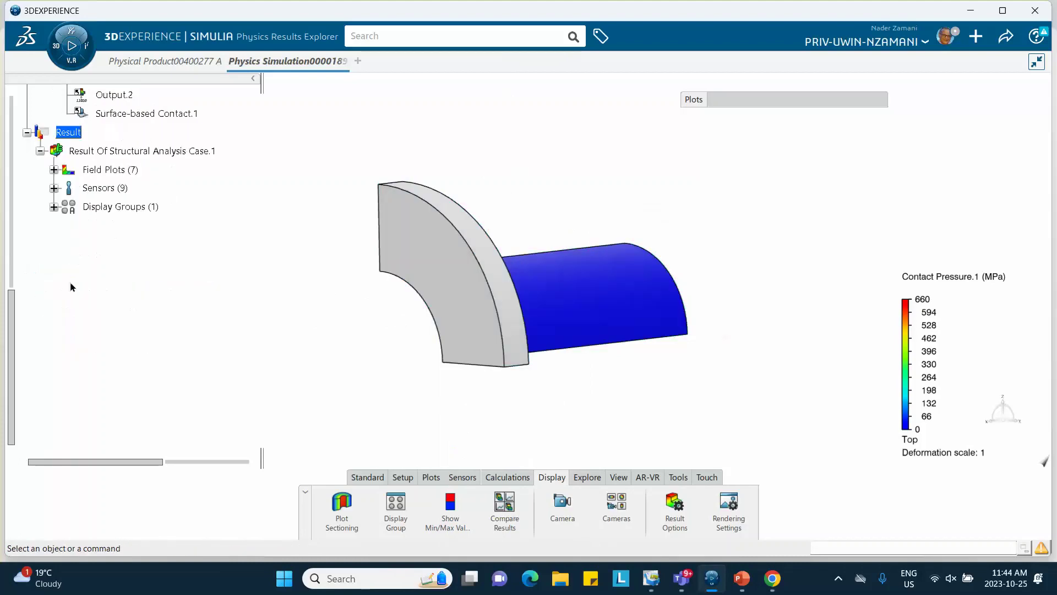
{"action": "left_click", "coordinate": [53, 207]}
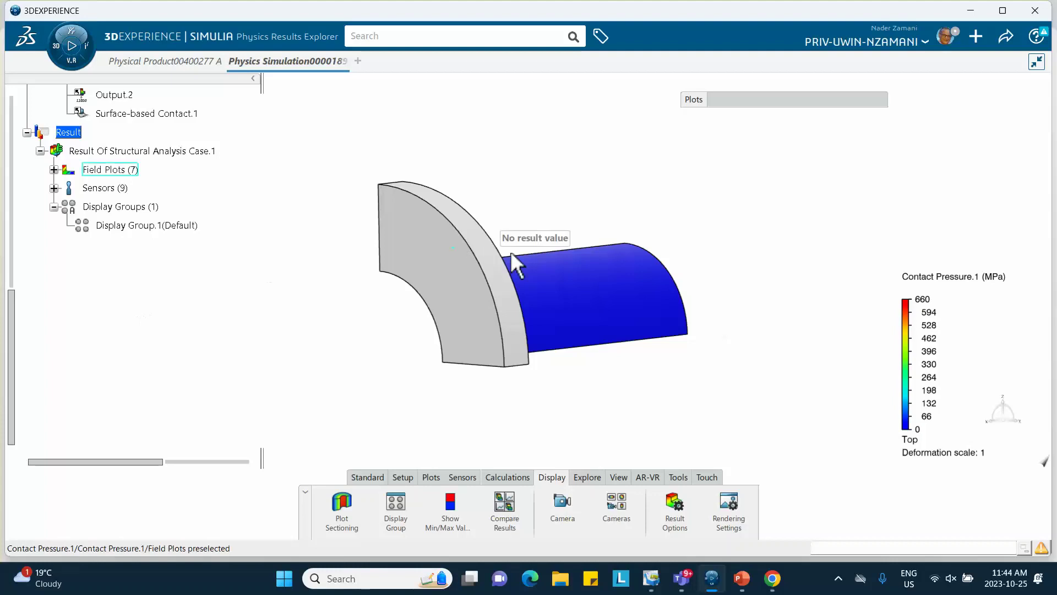
Step: Create a new display group from the contact pressure plot with Display Group.1 as initial state, applied to the current plot
{"action": "left_click", "coordinate": [544, 269]}
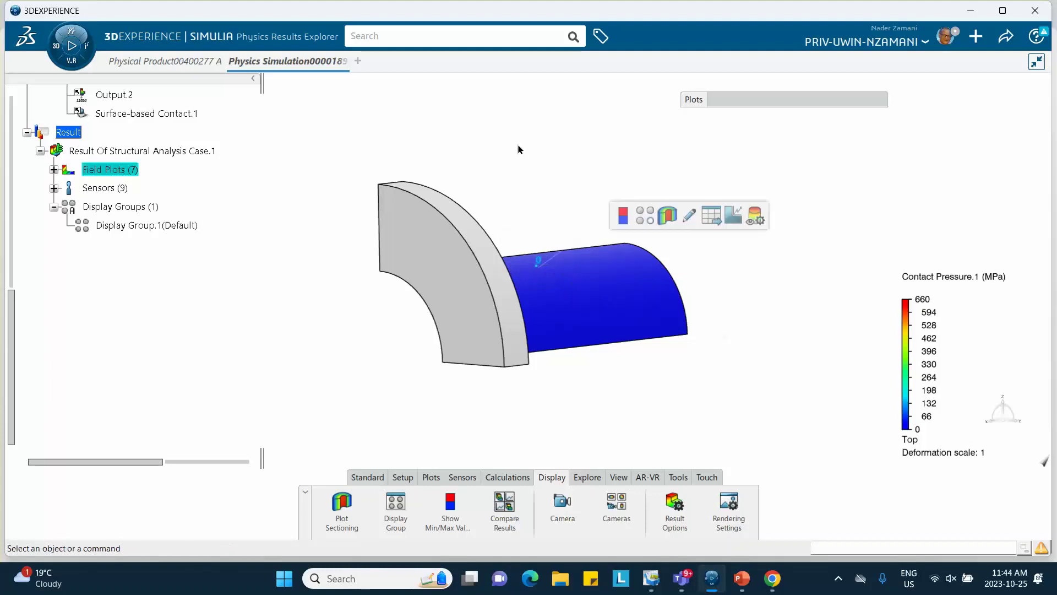
{"action": "left_click", "coordinate": [572, 302]}
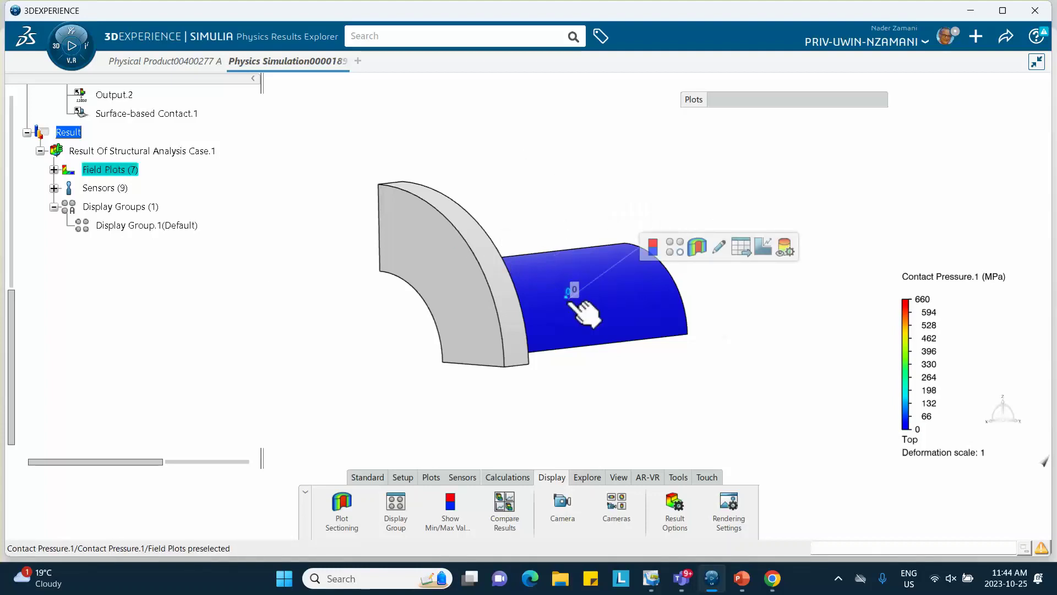
{"action": "left_click", "coordinate": [675, 247]}
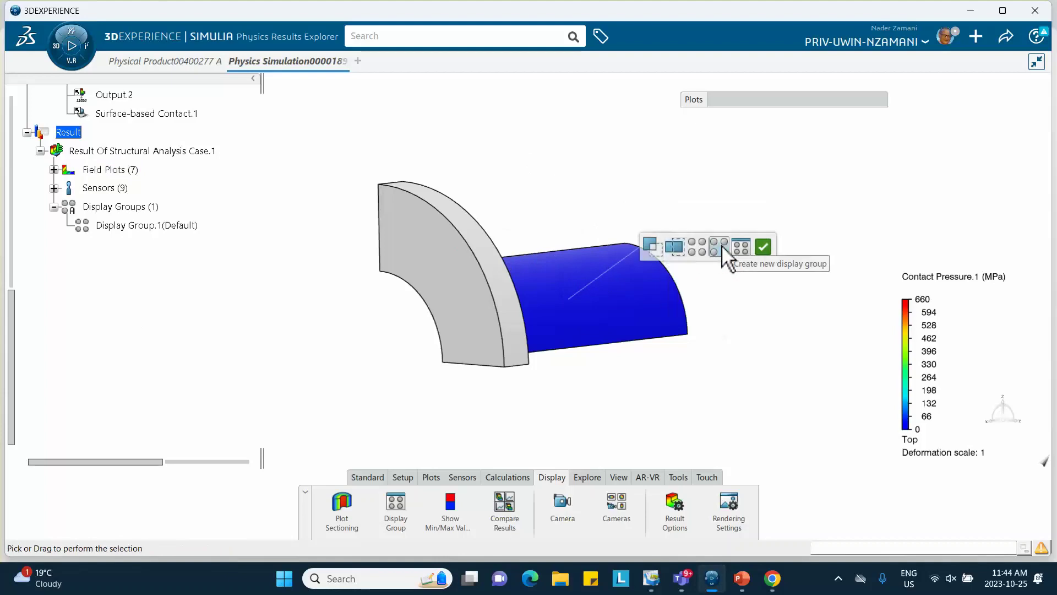
{"action": "left_click", "coordinate": [722, 245]}
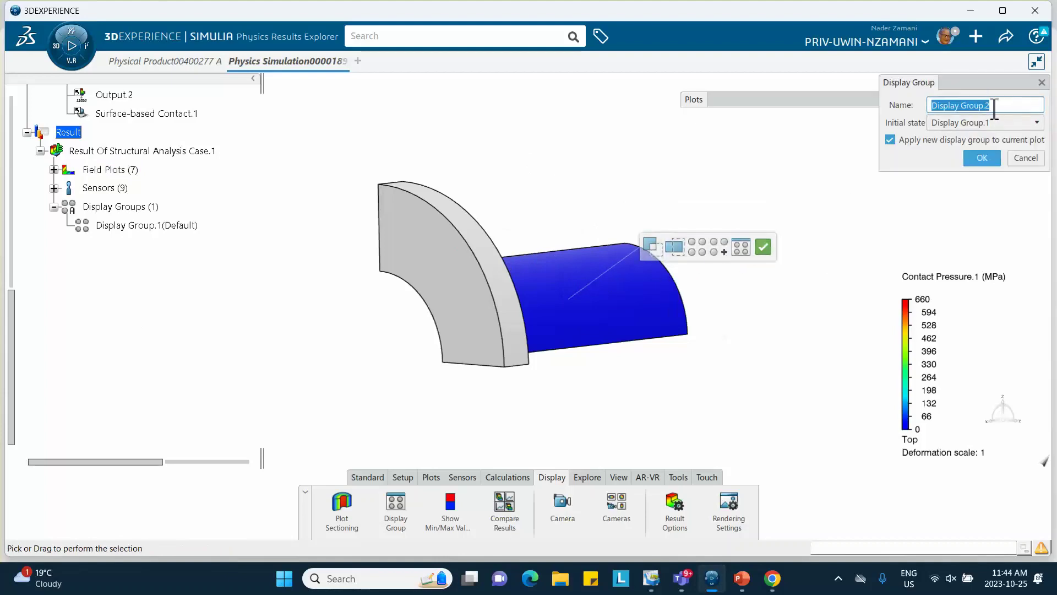
{"action": "left_click", "coordinate": [980, 158]}
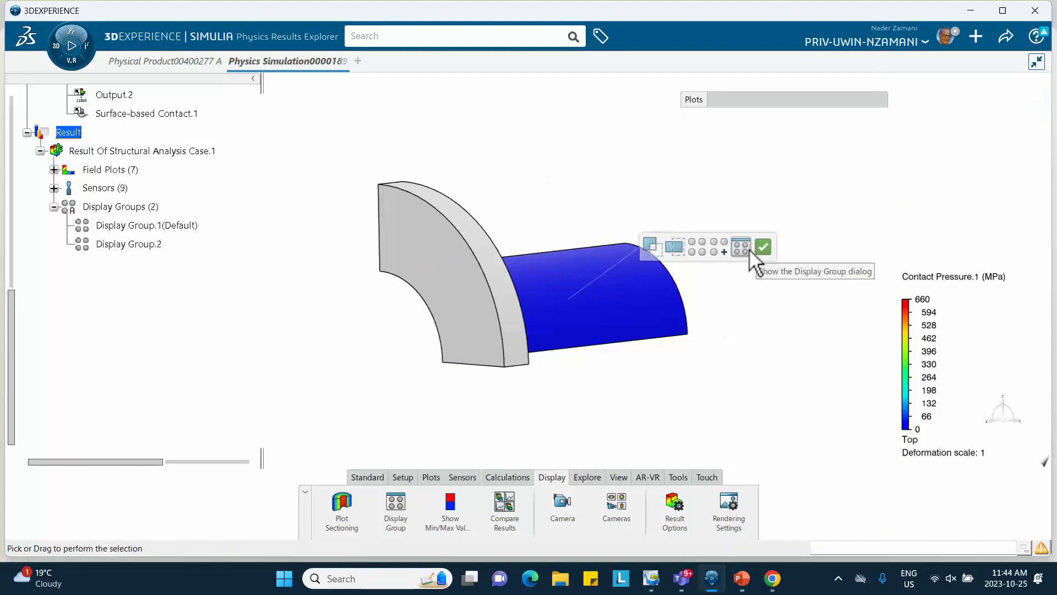
{"action": "left_click", "coordinate": [762, 251]}
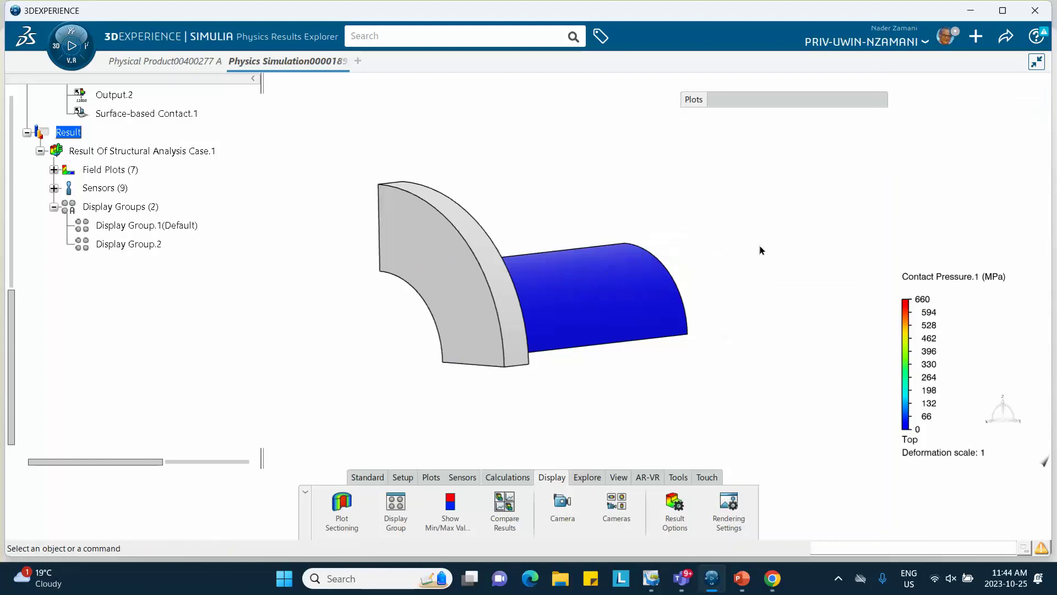
Step: Edit Display Group.2 by parts to exclude the shaft, and replace its selection with the bushing alone
{"action": "double_click", "coordinate": [130, 244]}
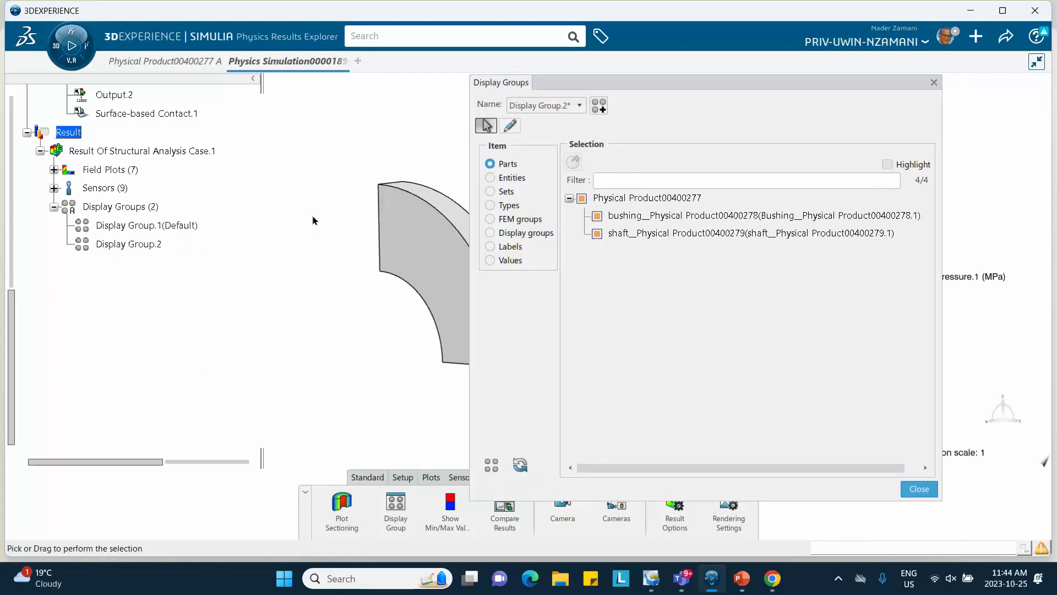
{"action": "middle_click_drag", "start_coordinate": [314, 220], "coordinate": [137, 290]}
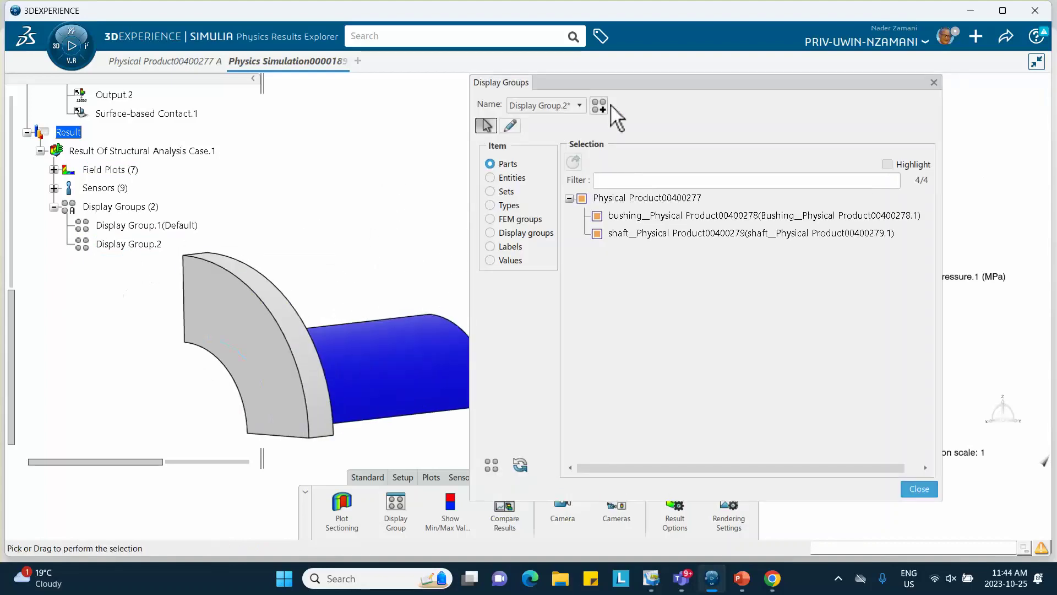
{"action": "left_click_drag", "start_coordinate": [666, 87], "coordinate": [738, 96]}
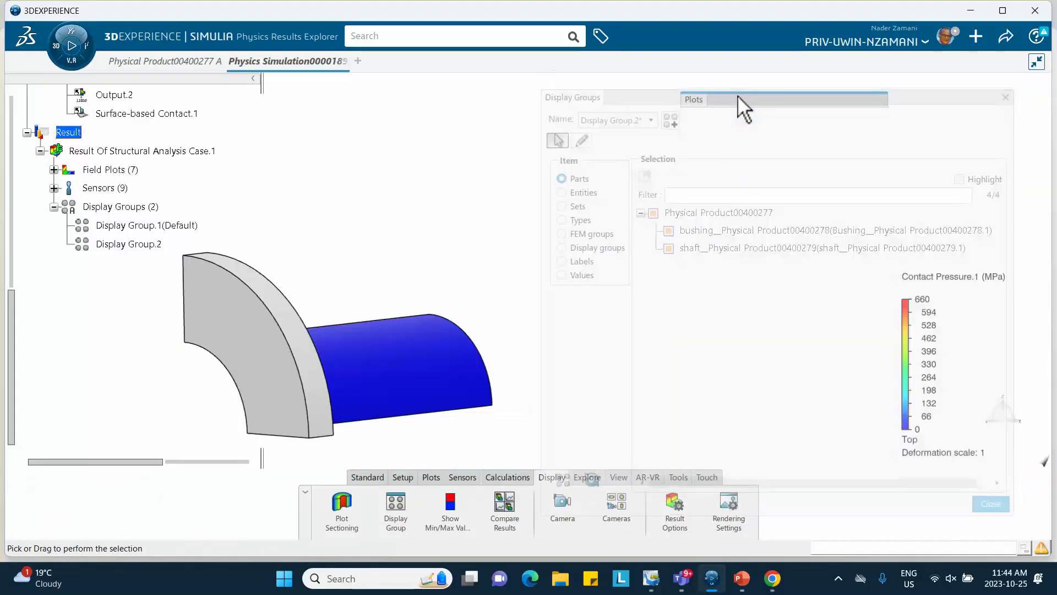
{"action": "middle_click_drag", "start_coordinate": [395, 212], "coordinate": [459, 173]}
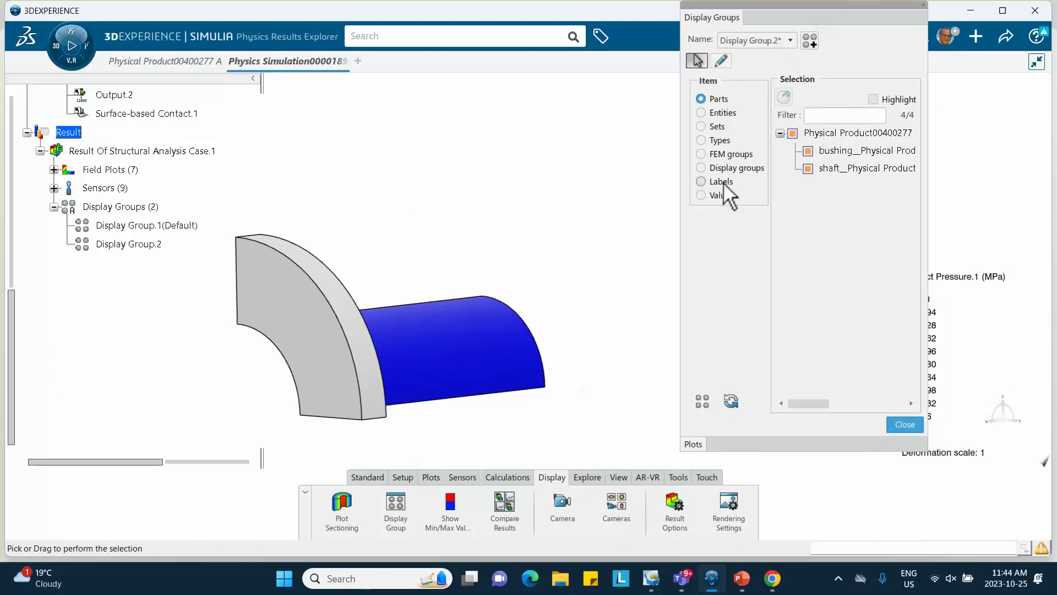
{"action": "left_click_drag", "start_coordinate": [806, 18], "coordinate": [807, 104]}
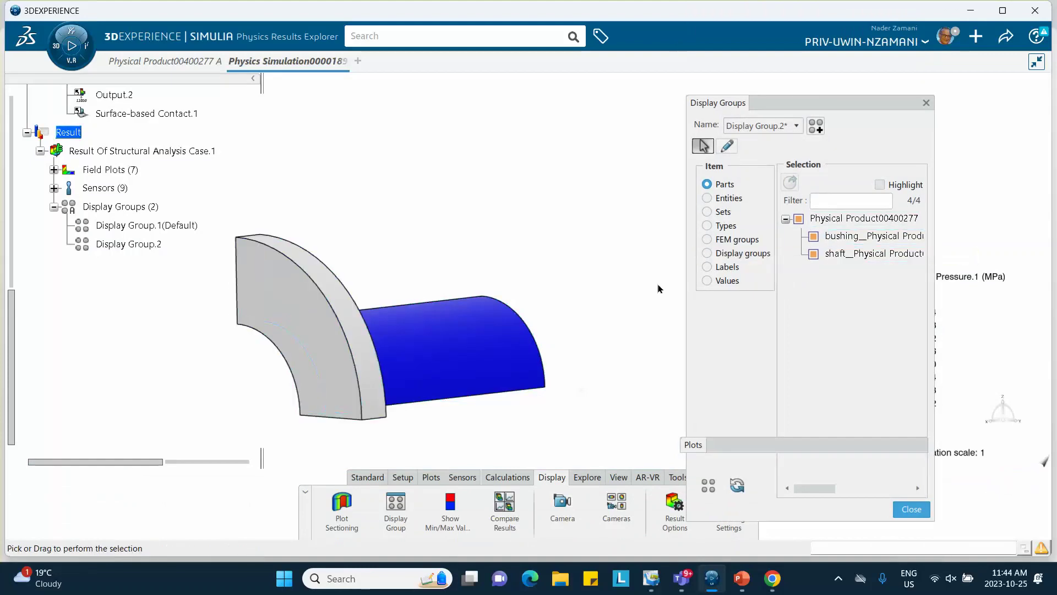
{"action": "left_click", "coordinate": [821, 257]}
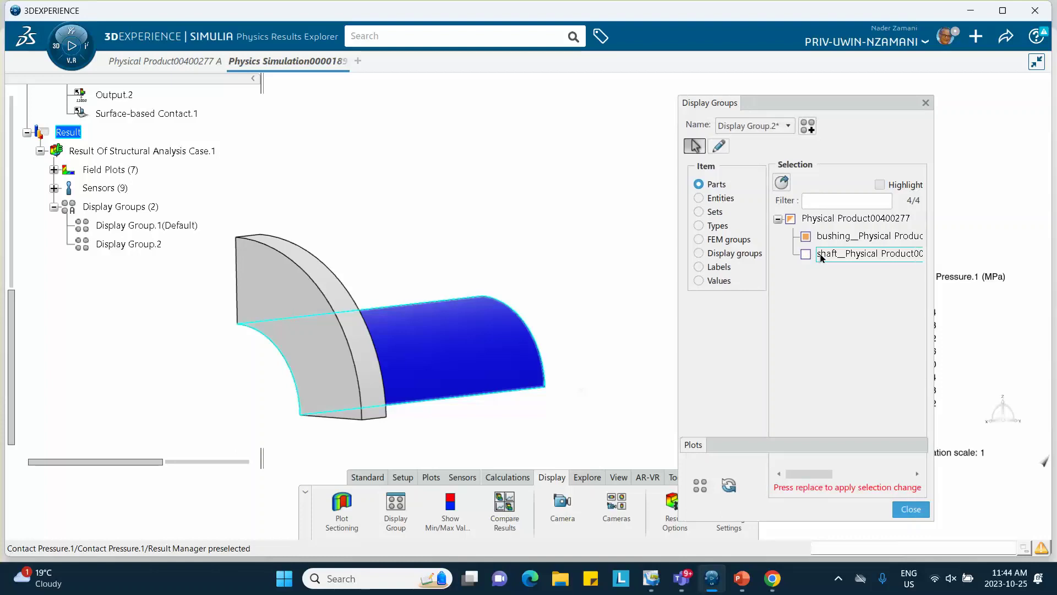
{"action": "left_click", "coordinate": [781, 182]}
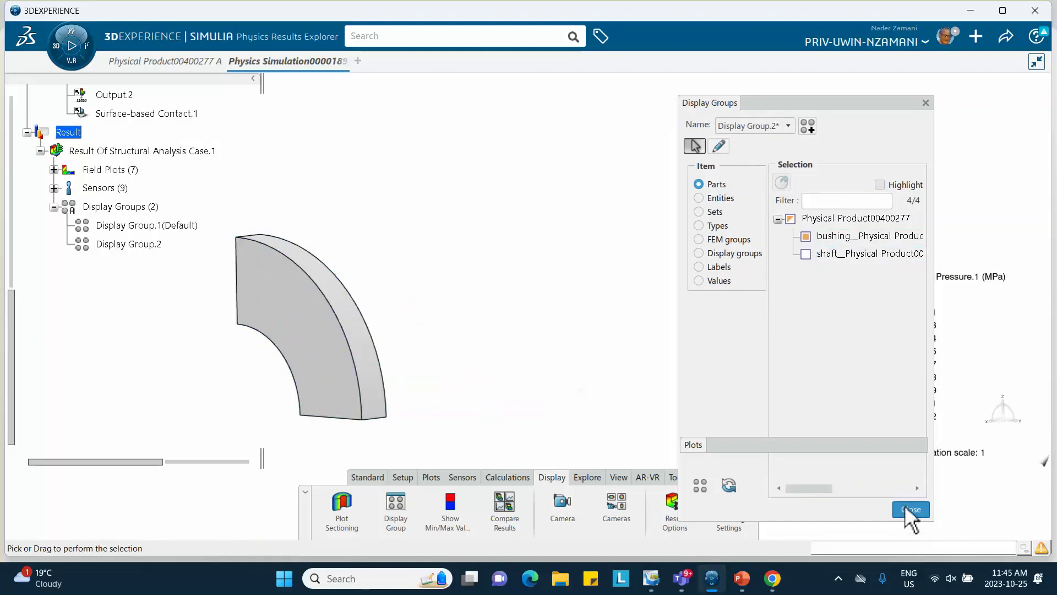
Step: Finish editing Display Group.2, switch the plot to Display Group.1 and back to Display Group.2, and examine the contact pressure on the bushing's inner face
{"action": "left_click", "coordinate": [911, 510]}
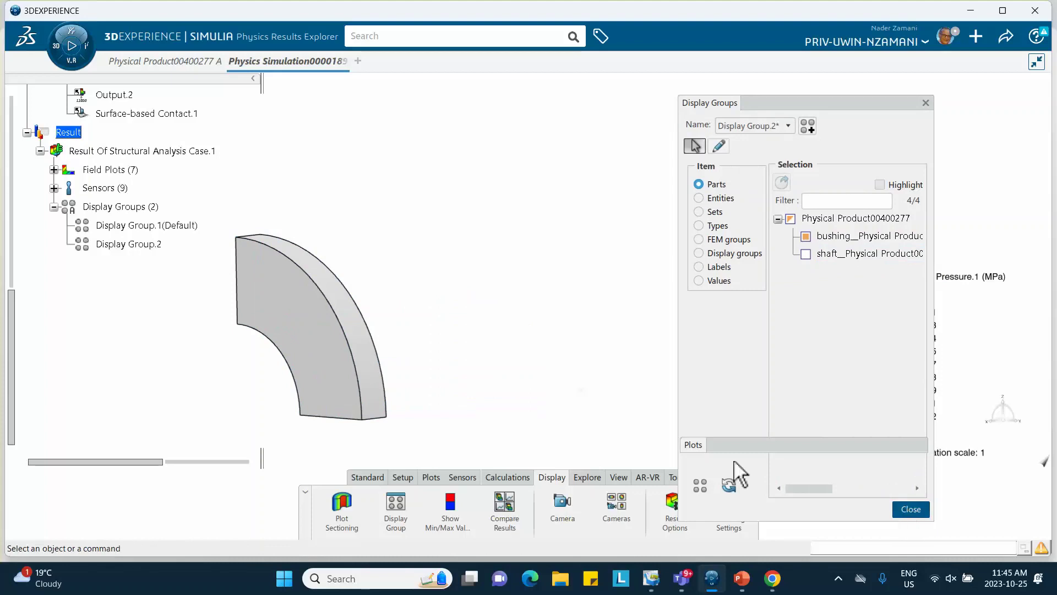
{"action": "double_click", "coordinate": [118, 244]}
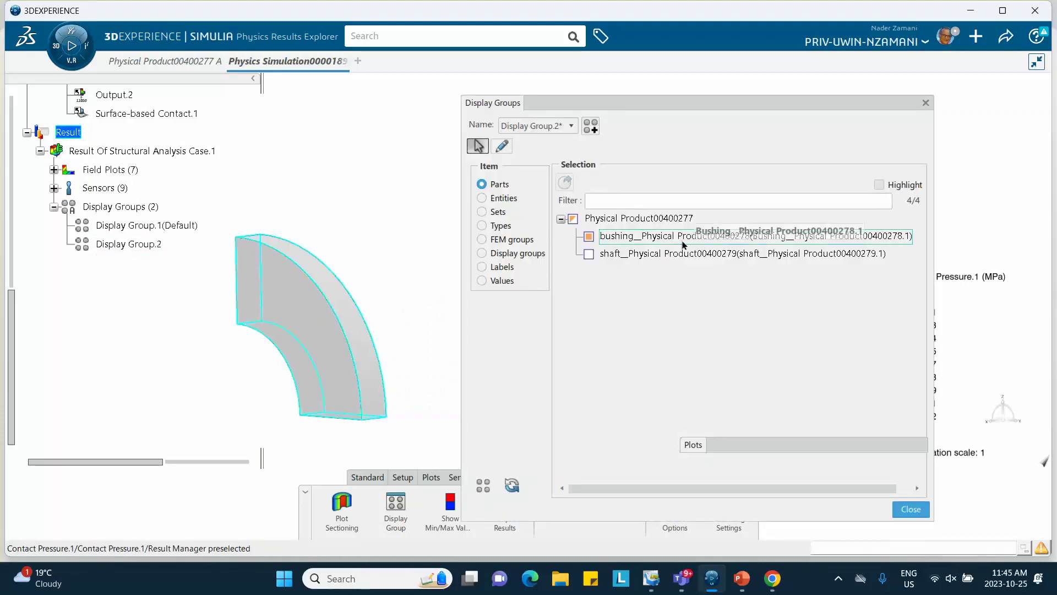
{"action": "left_click", "coordinate": [909, 510]}
{"action": "left_click", "coordinate": [129, 225]}
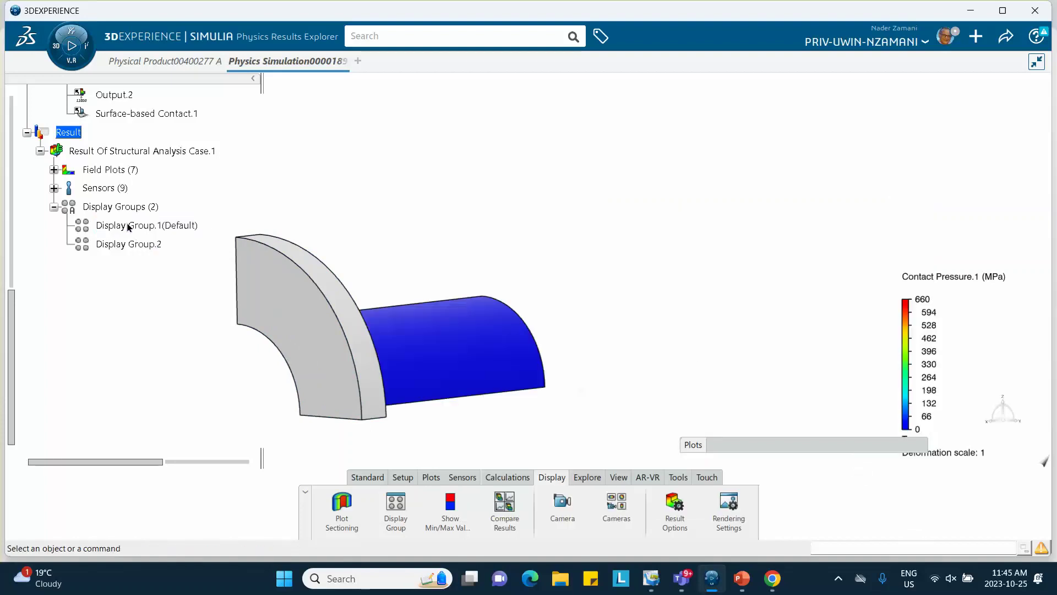
{"action": "left_click", "coordinate": [128, 244]}
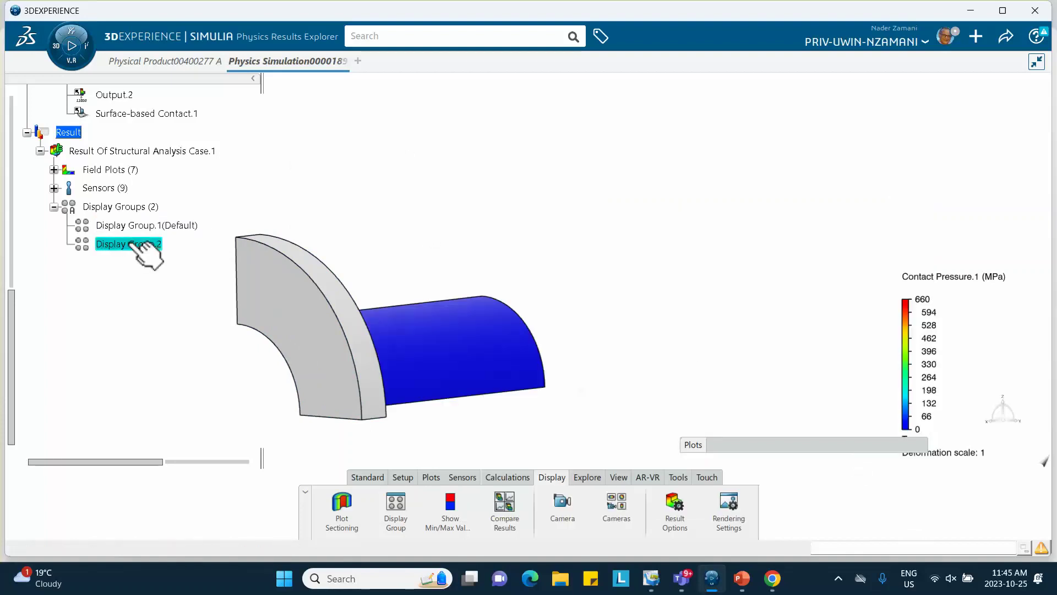
{"action": "middle_click_drag", "start_coordinate": [190, 341], "coordinate": [599, 233]}
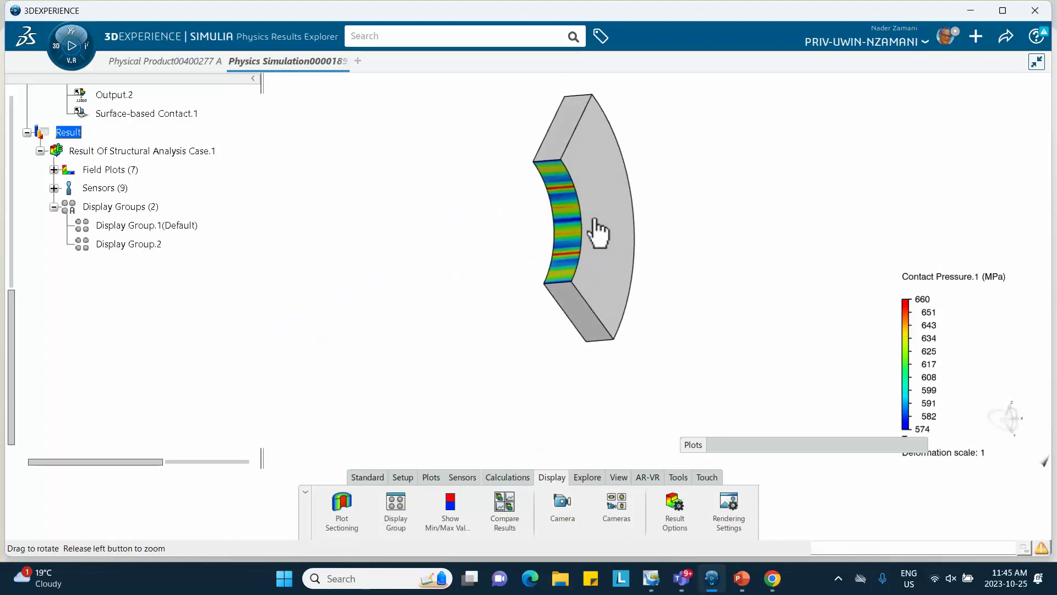
{"action": "middle_click_drag", "start_coordinate": [599, 233], "coordinate": [414, 259]}
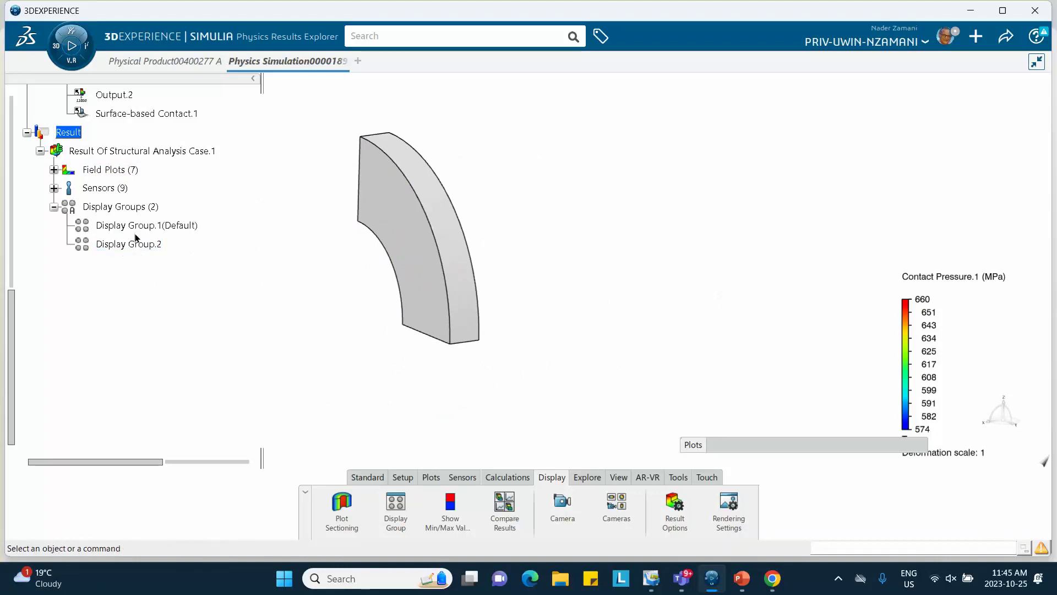
Step: Create Display Group.3 from the contact pressure plot with Display Group.2 as initial state, applied to the current plot
{"action": "left_click", "coordinate": [414, 228]}
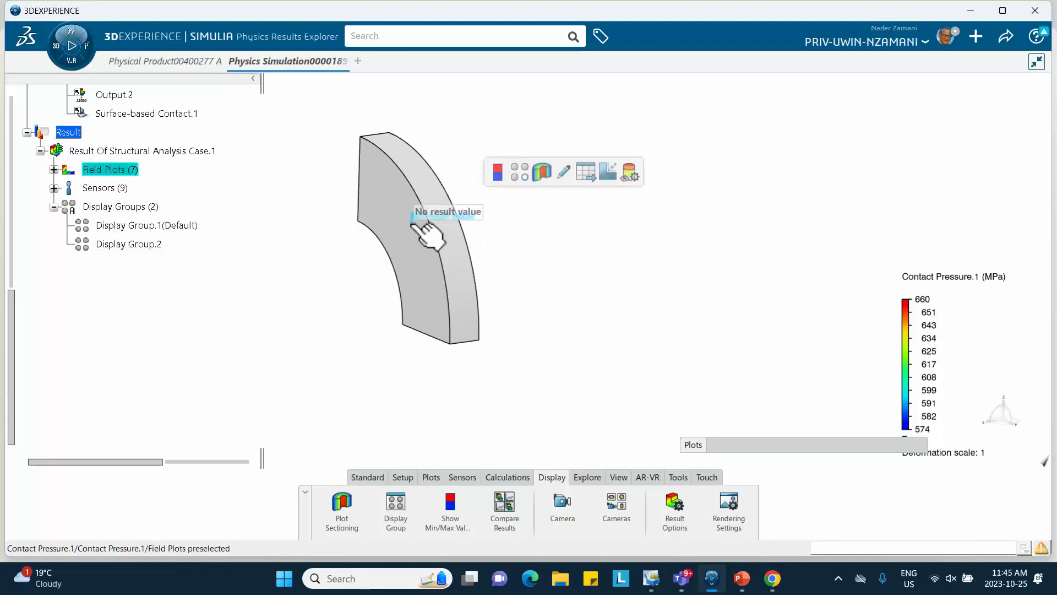
{"action": "left_click", "coordinate": [519, 173]}
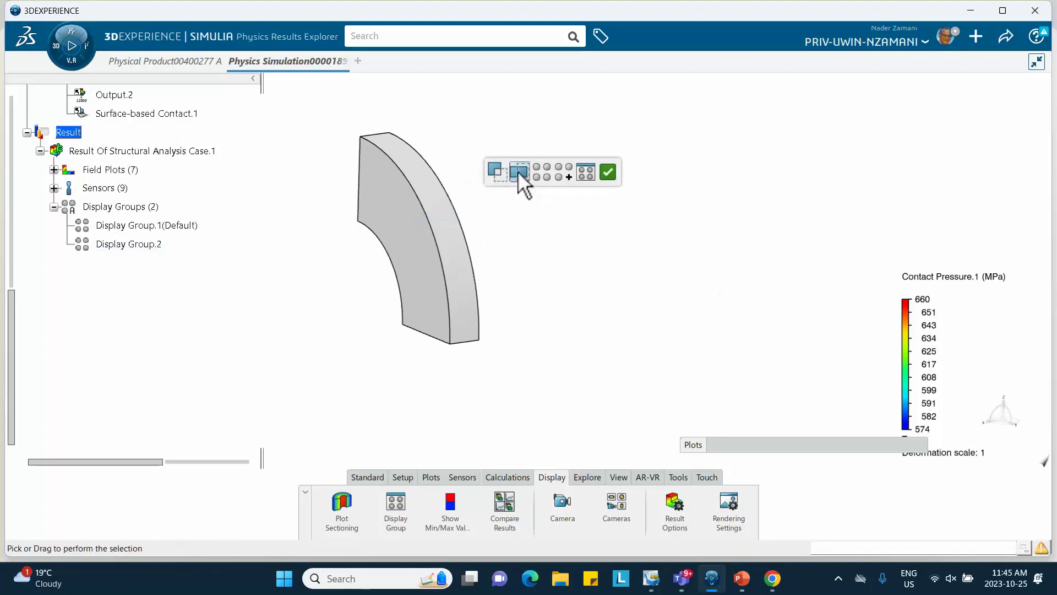
{"action": "left_click", "coordinate": [564, 172]}
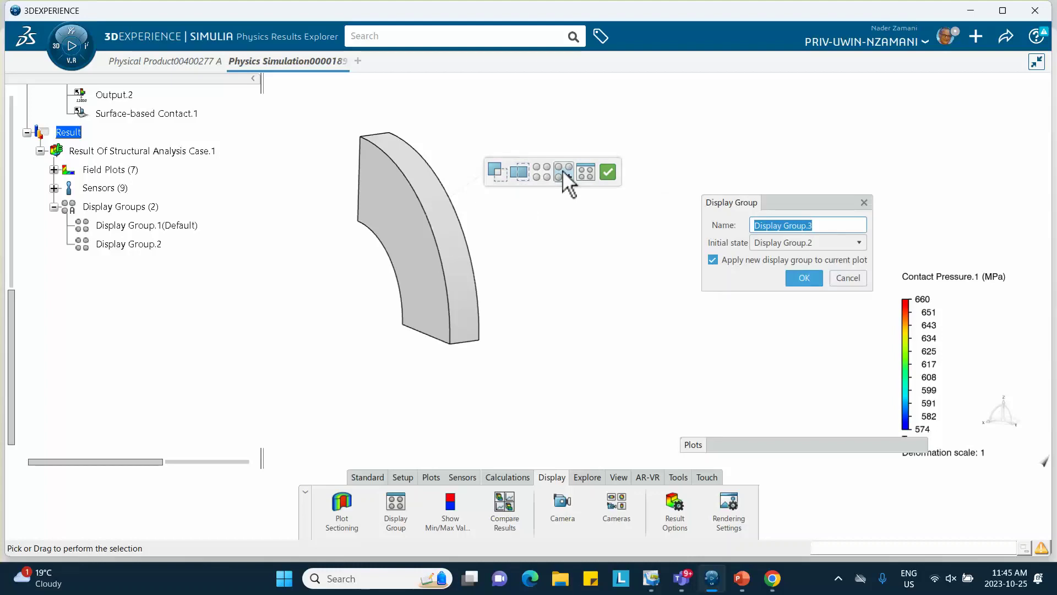
{"action": "left_click", "coordinate": [804, 278]}
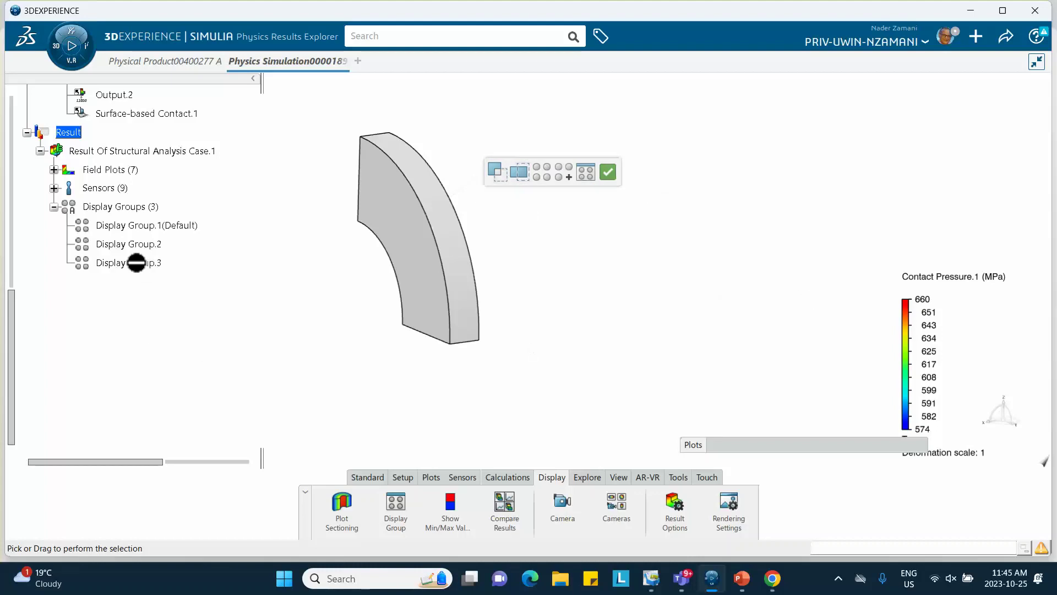
{"action": "left_click", "coordinate": [608, 173]}
Step: Edit Display Group.3 by parts to exclude the bushing, and replace its selection with the shaft alone
{"action": "left_click", "coordinate": [116, 263]}
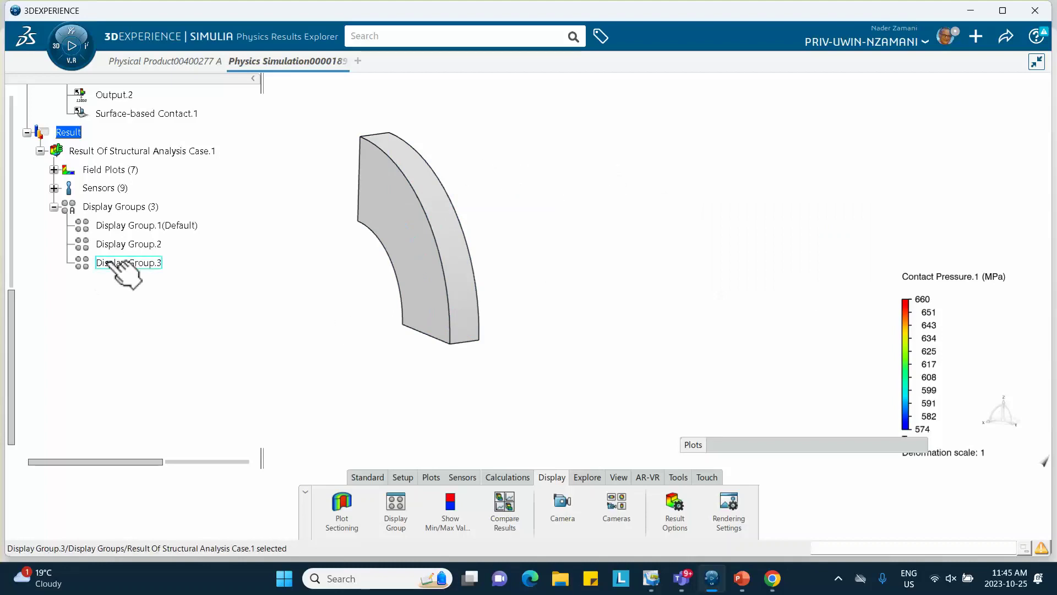
{"action": "double_click", "coordinate": [121, 263]}
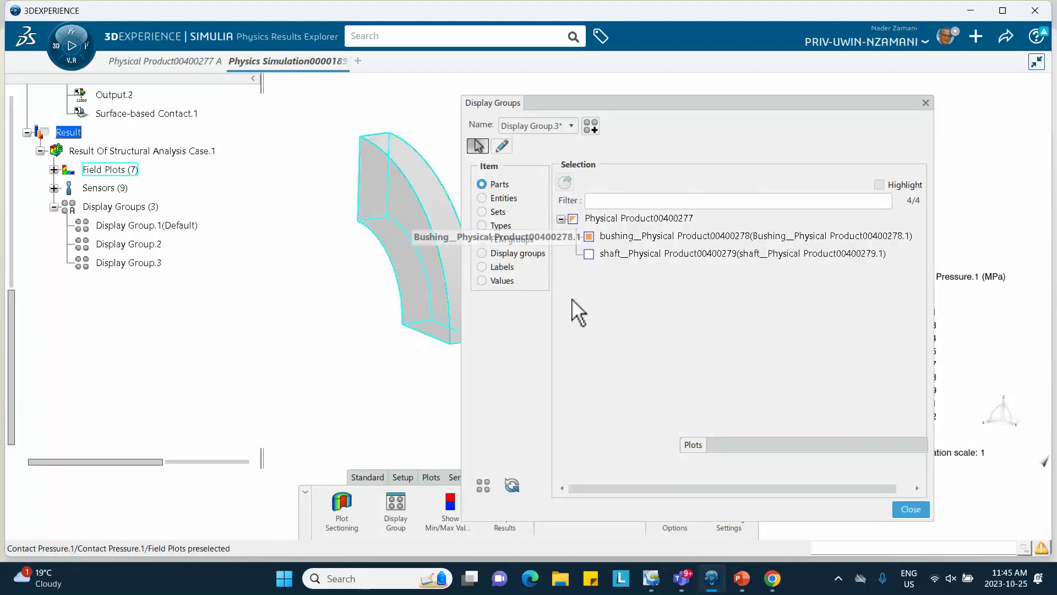
{"action": "left_click", "coordinate": [589, 254]}
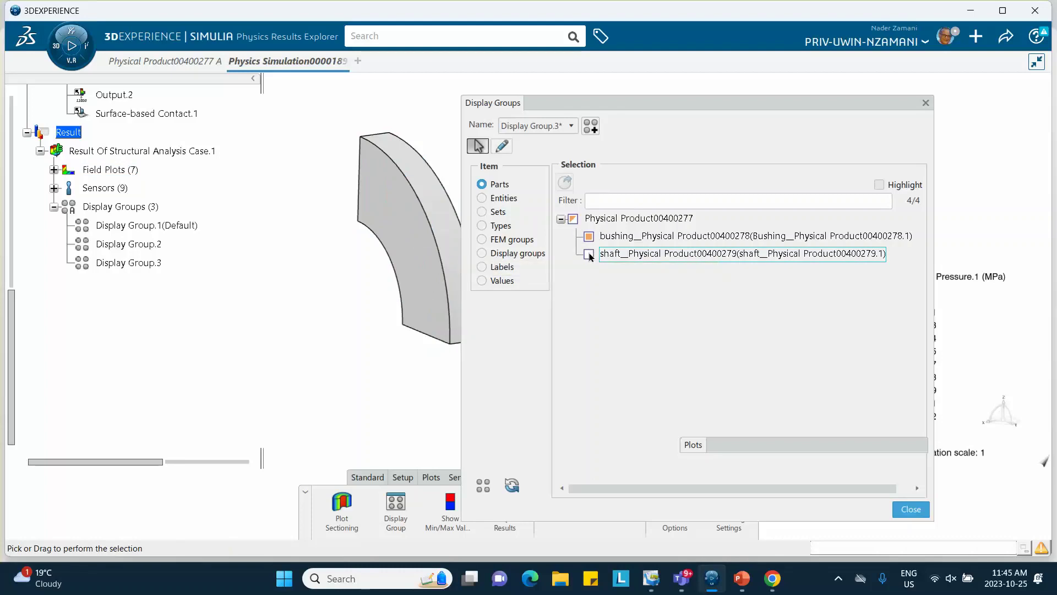
{"action": "left_click", "coordinate": [589, 254]}
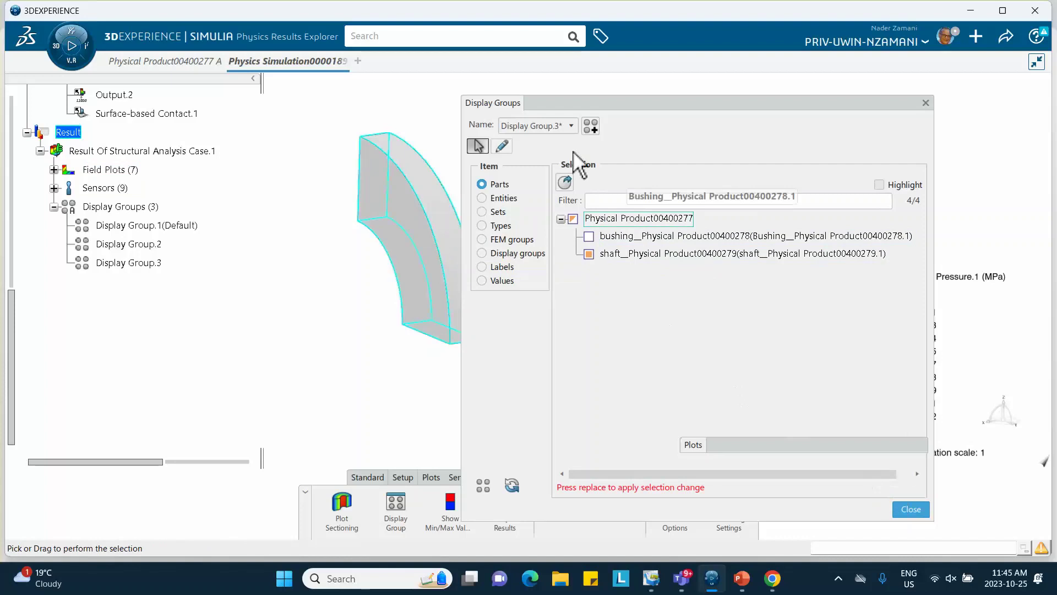
{"action": "left_click", "coordinate": [564, 182]}
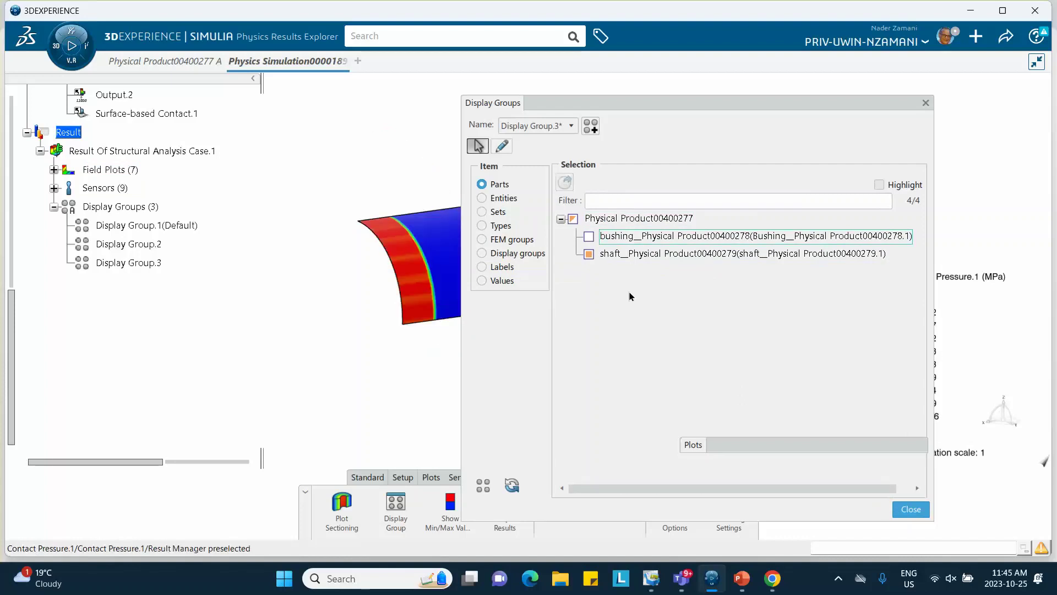
{"action": "left_click", "coordinate": [911, 509]}
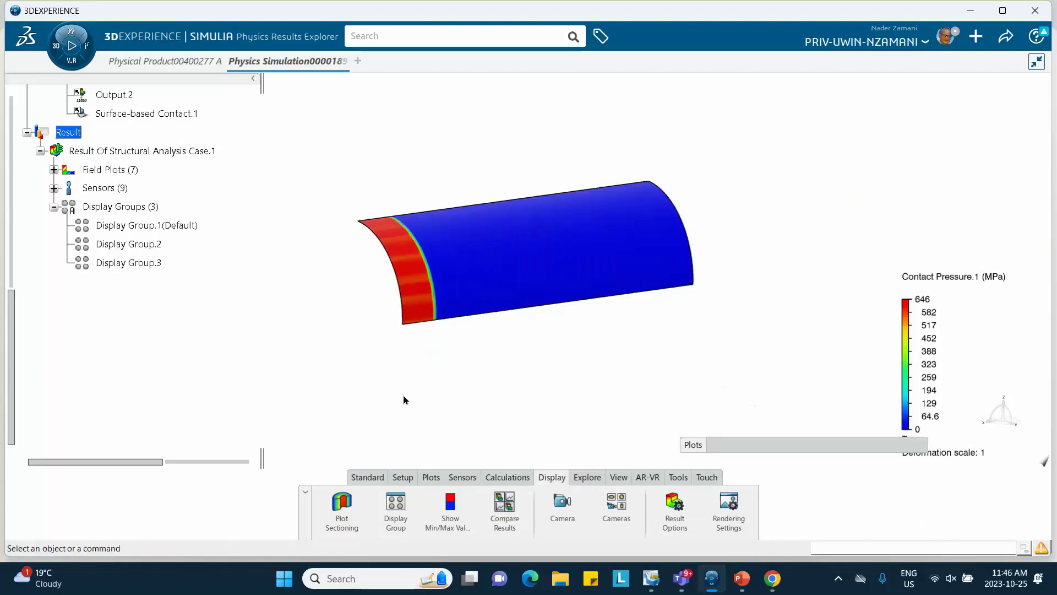
Step: Show Display Group.1, Display Group.2 and Display Group.3 in turn, and examine the contact pressure on the isolated shaft from several sides
{"action": "double_click", "coordinate": [155, 228]}
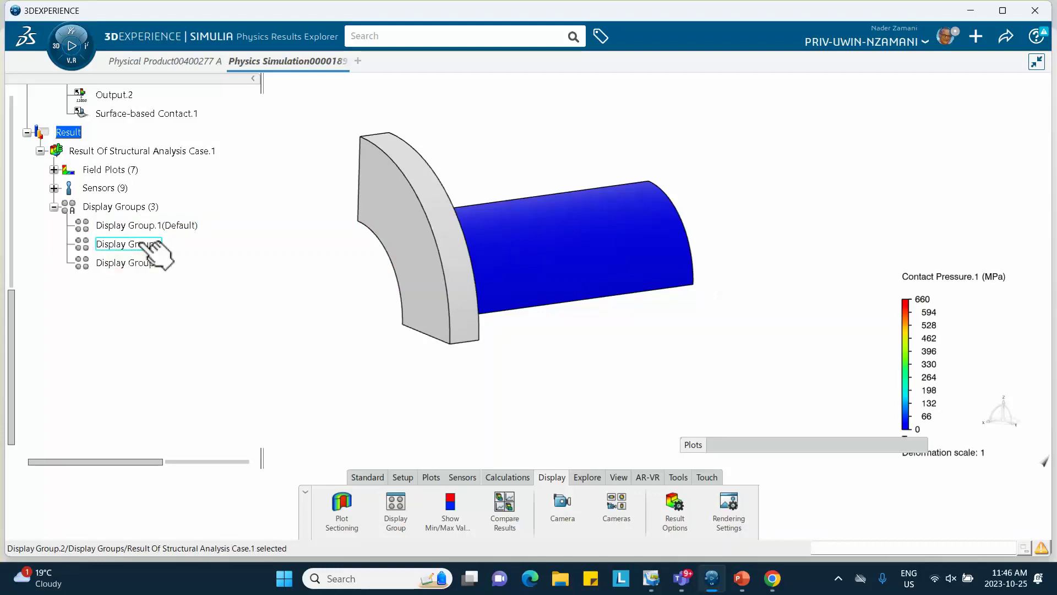
{"action": "double_click", "coordinate": [142, 244]}
{"action": "middle_click_drag", "start_coordinate": [380, 278], "coordinate": [736, 231]}
{"action": "double_click", "coordinate": [138, 264]}
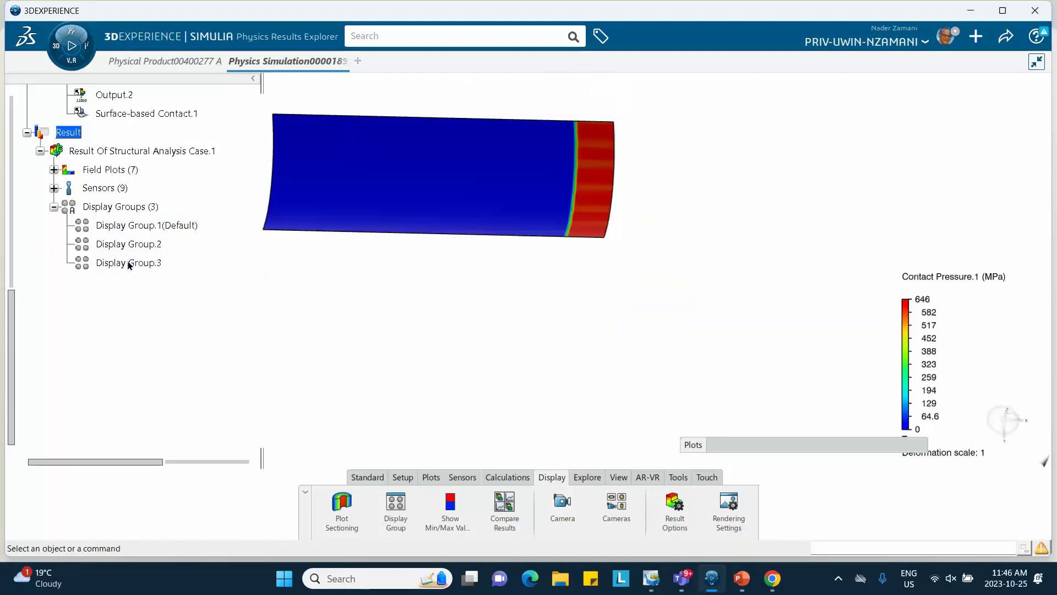
{"action": "middle_click_drag", "start_coordinate": [495, 156], "coordinate": [355, 286]}
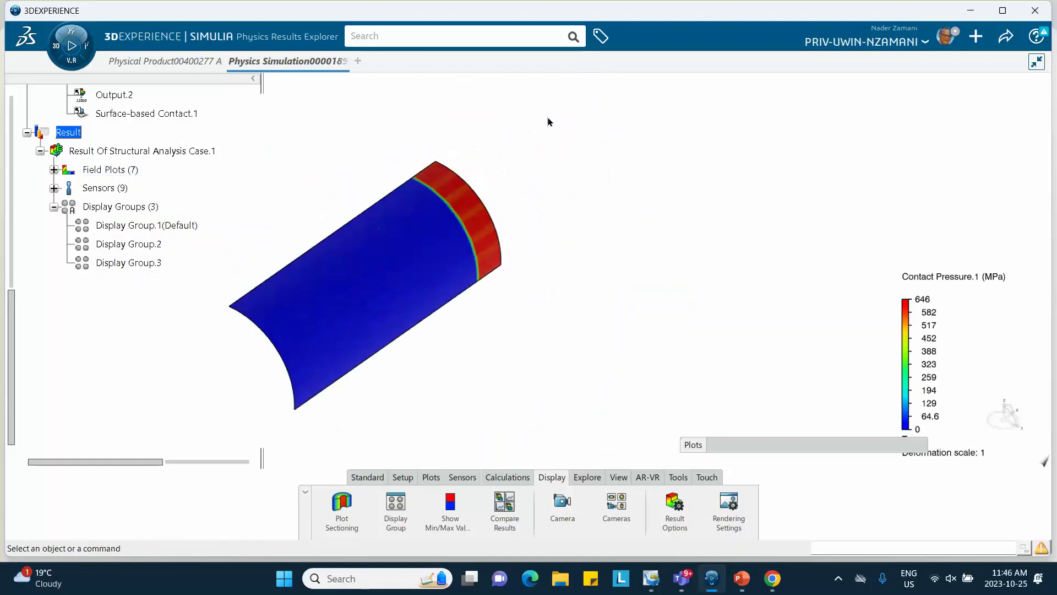
{"action": "middle_click_drag", "start_coordinate": [547, 120], "coordinate": [330, 259]}
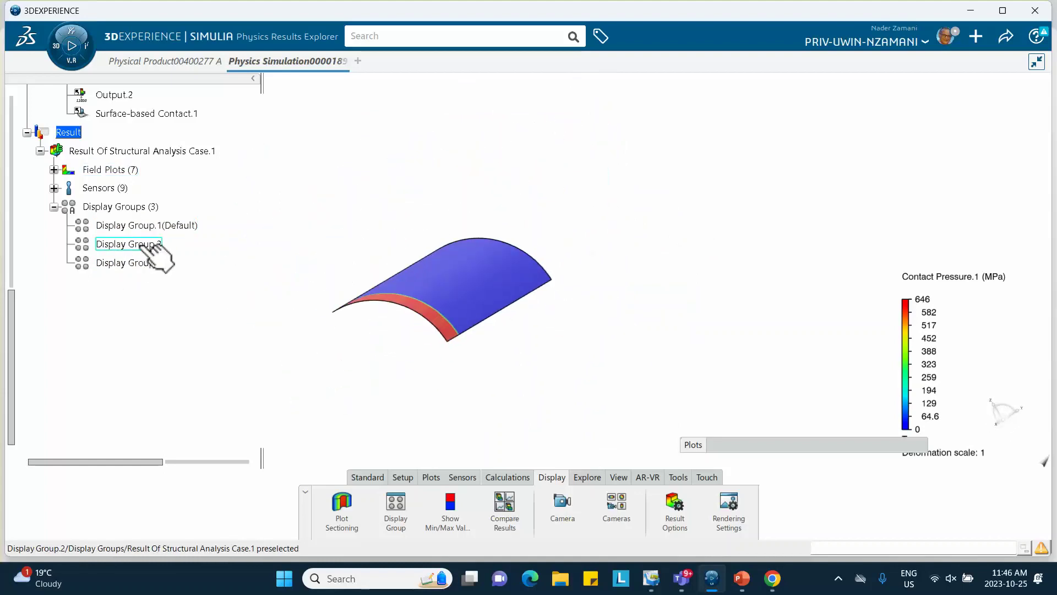